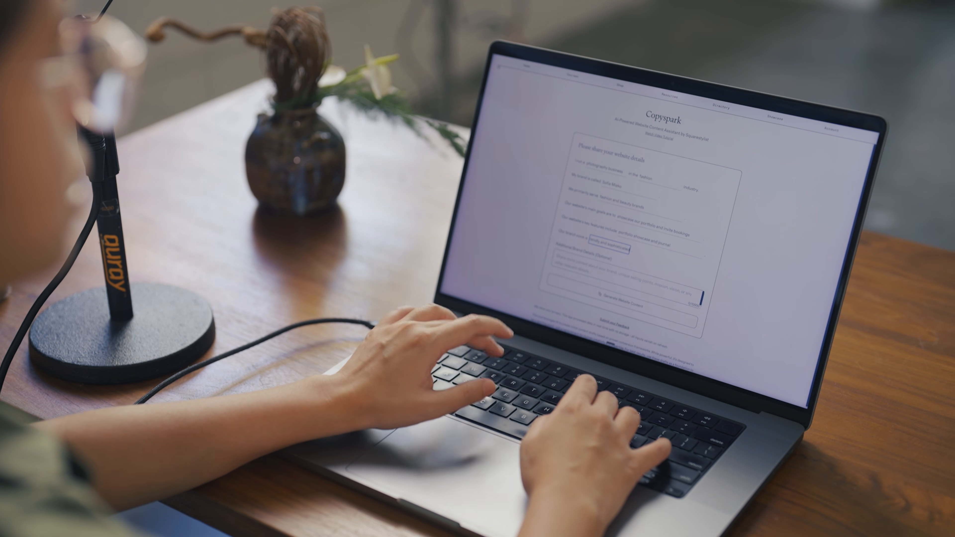
# - Leave the brand voice field and generate the website content from the filled-in details in Copyspark
pyautogui.click(650, 265)
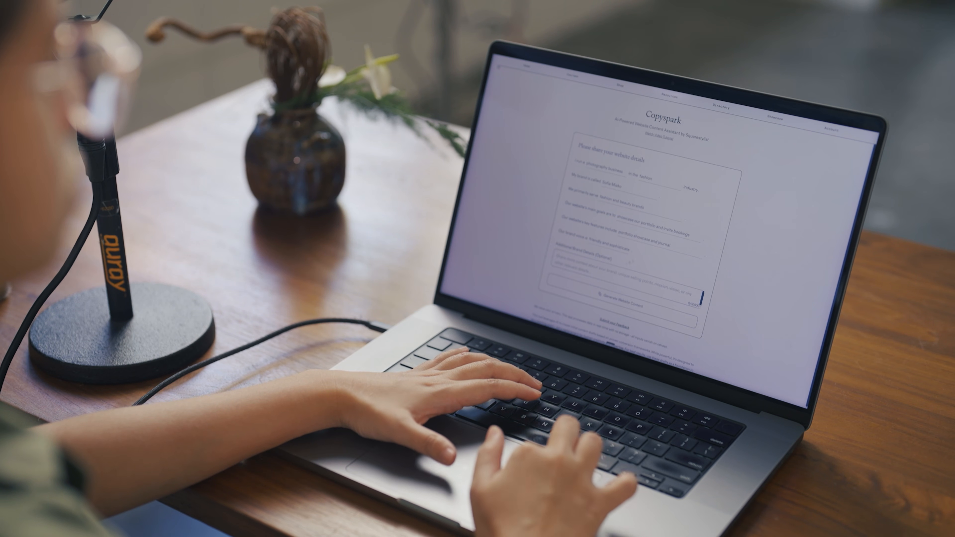
pyautogui.click(620, 304)
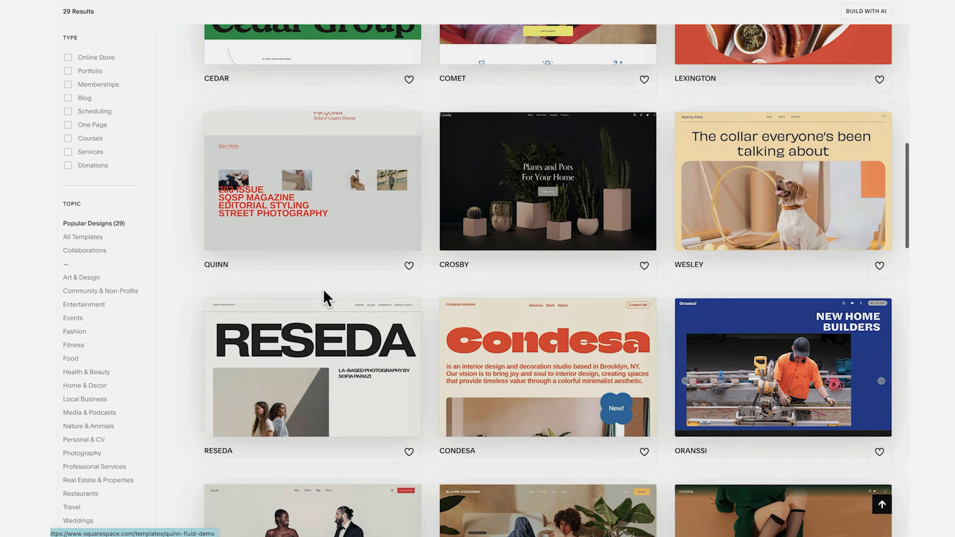
# - Scroll the template gallery and start a new site from the Blank design
pyautogui.scroll(-5, 323, 290)
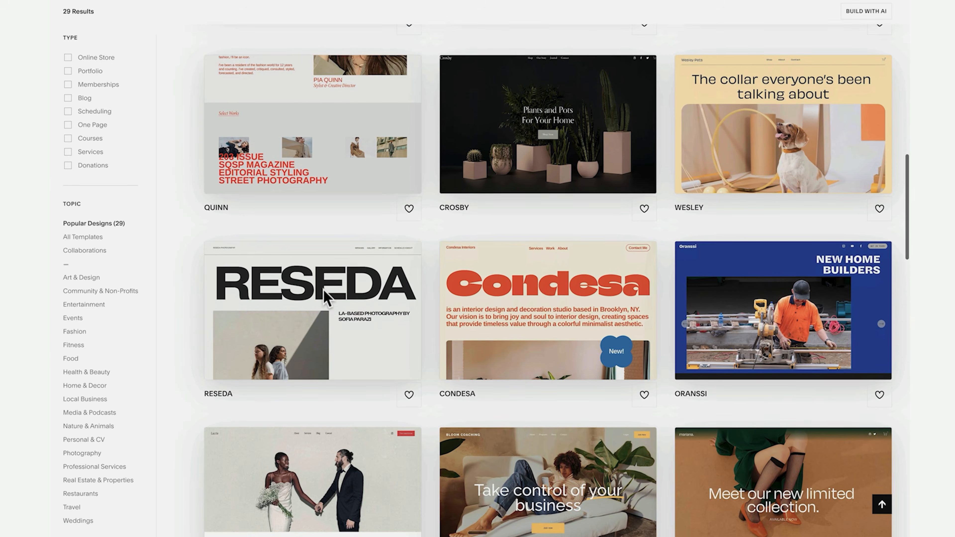
pyautogui.scroll(-5, 323, 291)
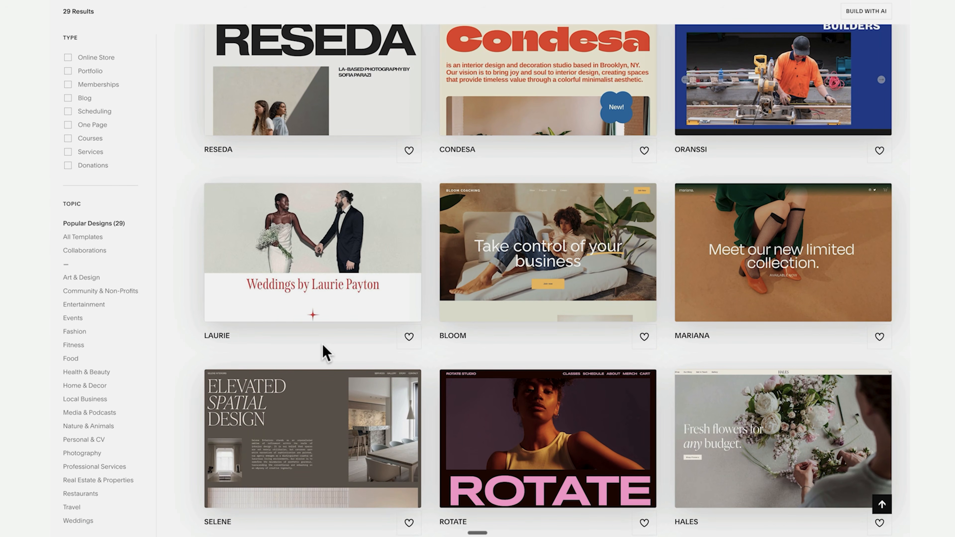
pyautogui.scroll(-3, 323, 347)
pyautogui.scroll(-3, 326, 353)
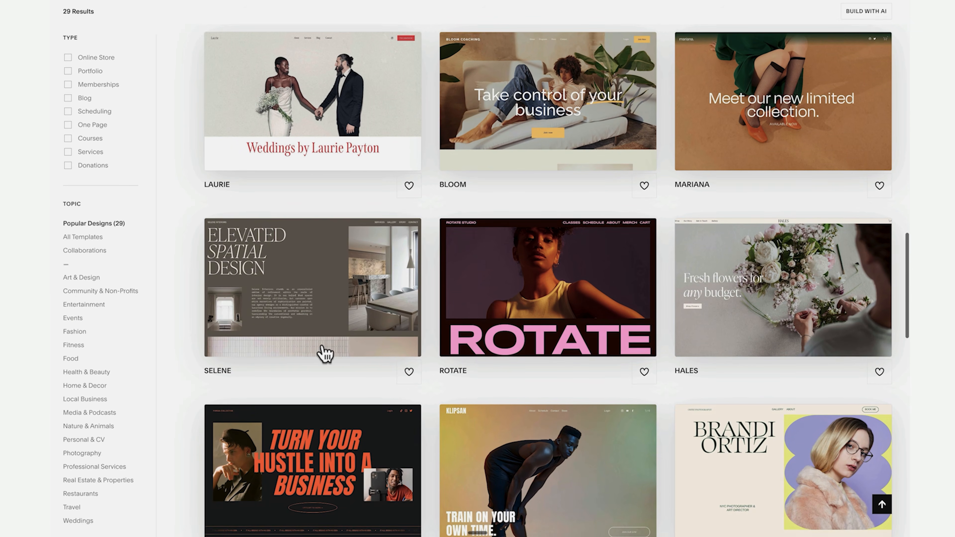
pyautogui.scroll(-3, 326, 354)
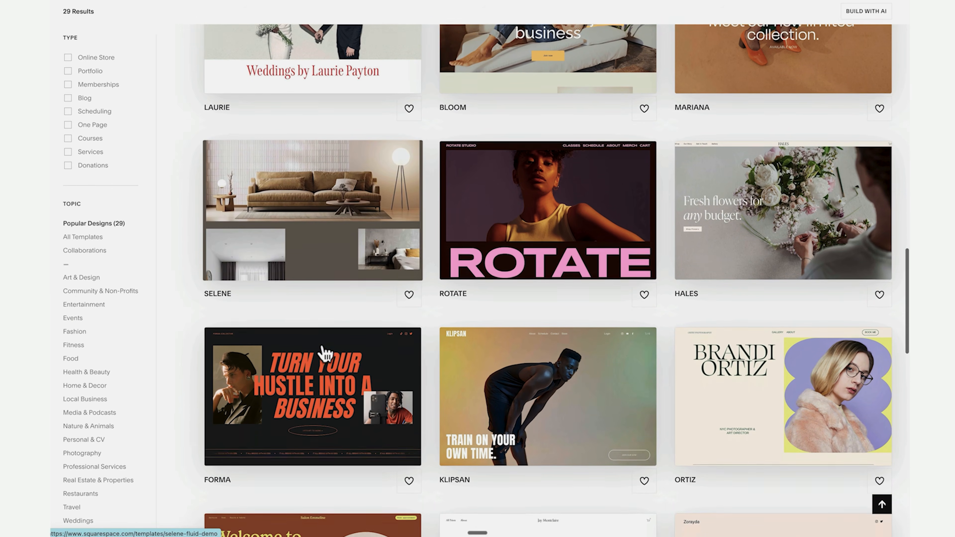
pyautogui.scroll(-3, 325, 353)
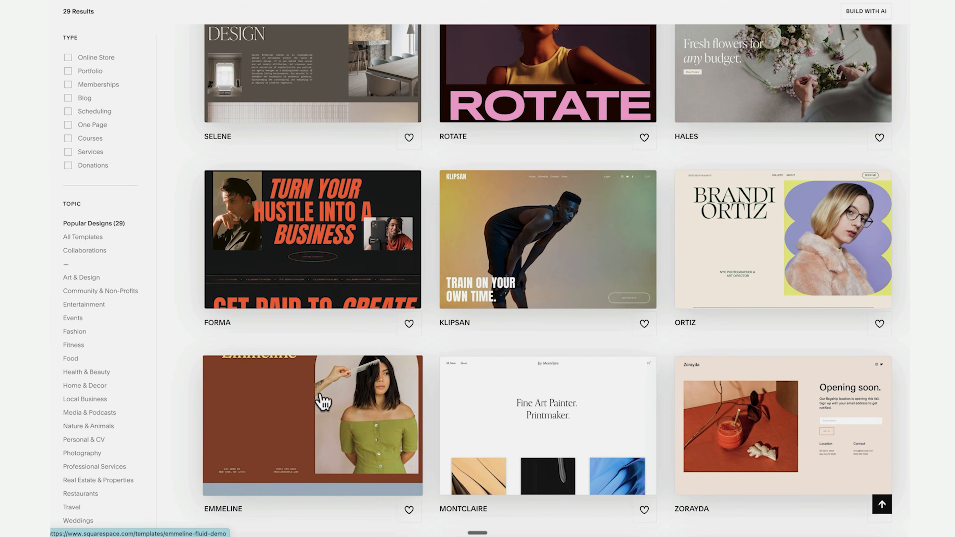
pyautogui.scroll(-3, 325, 376)
pyautogui.scroll(-3, 323, 402)
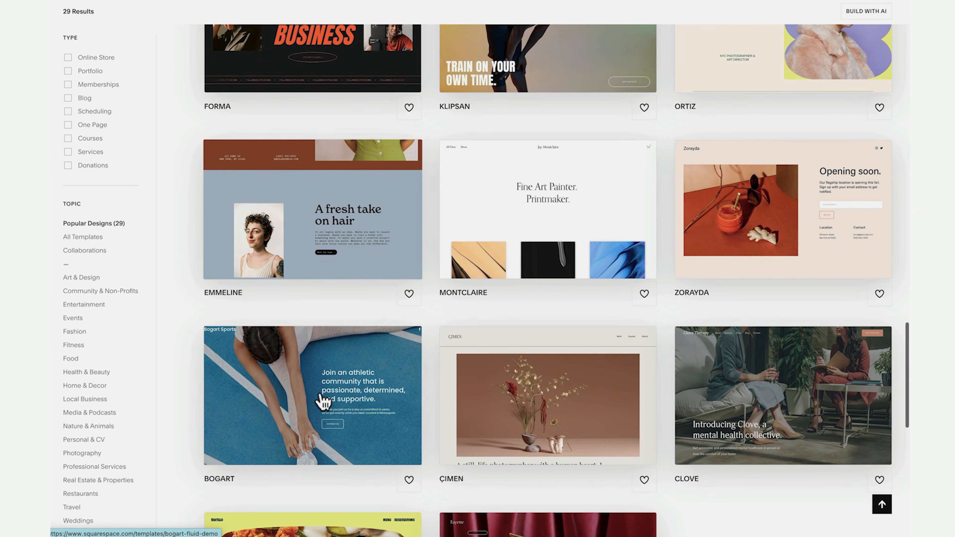
pyautogui.scroll(-3, 322, 401)
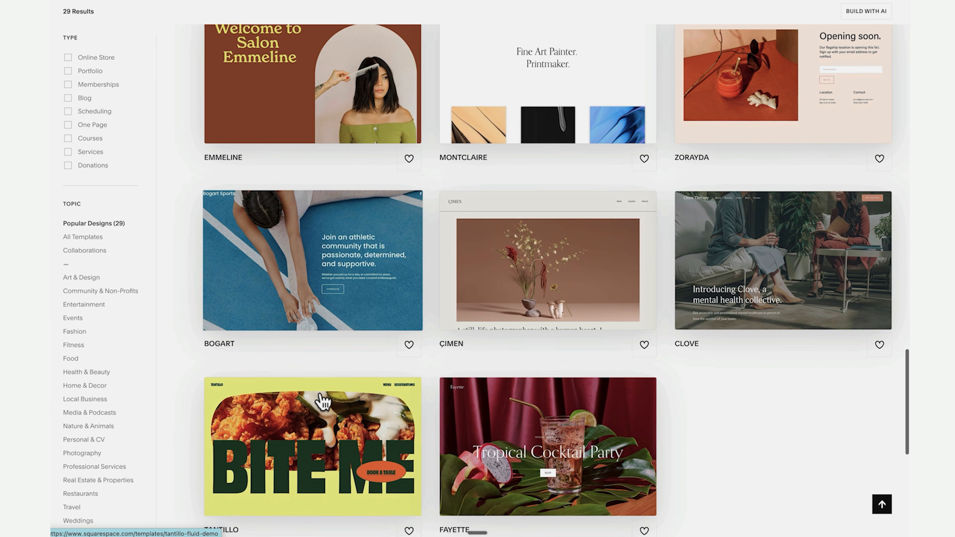
pyautogui.scroll(-6, 322, 402)
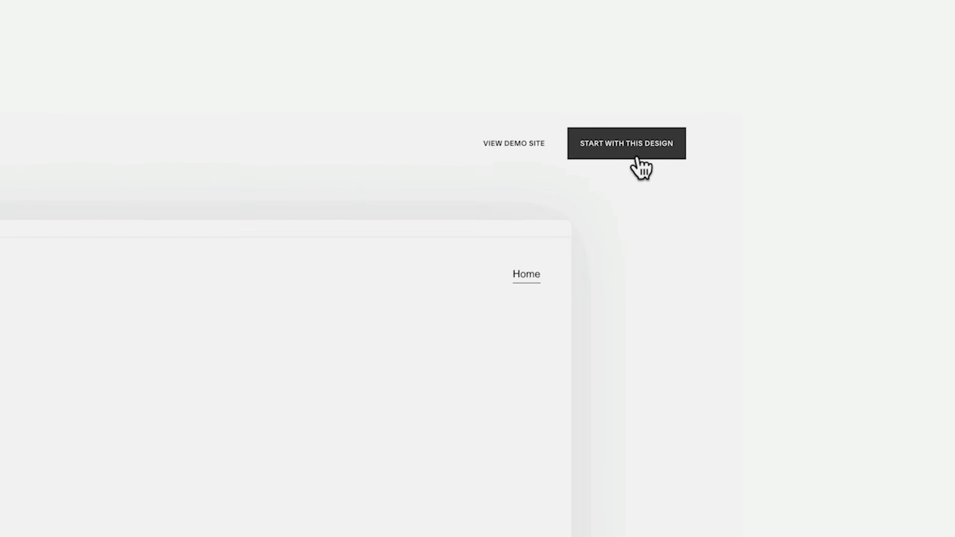
pyautogui.click(827, 34)
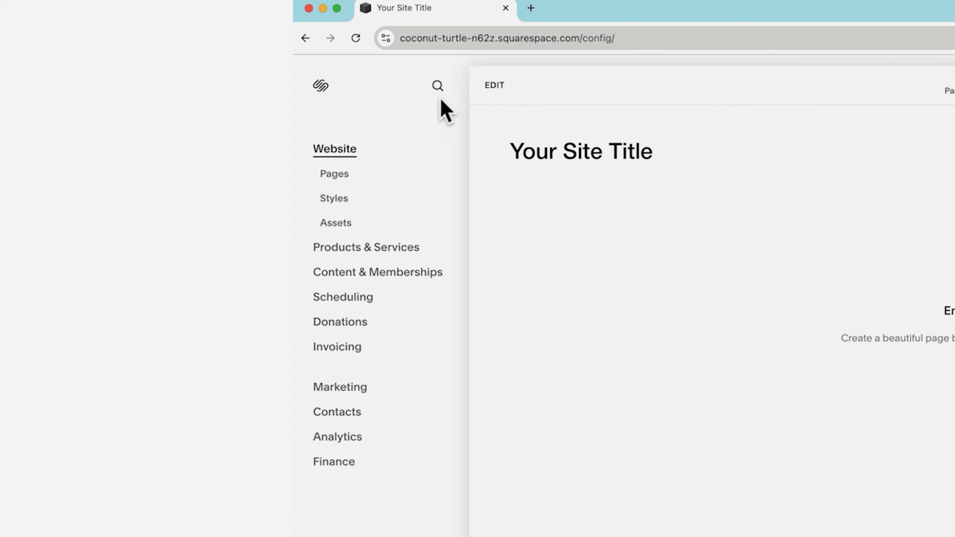
# - Find the Asset Library through the admin search and upload the 11 sofia-miako-creative photos
pyautogui.click(437, 88)
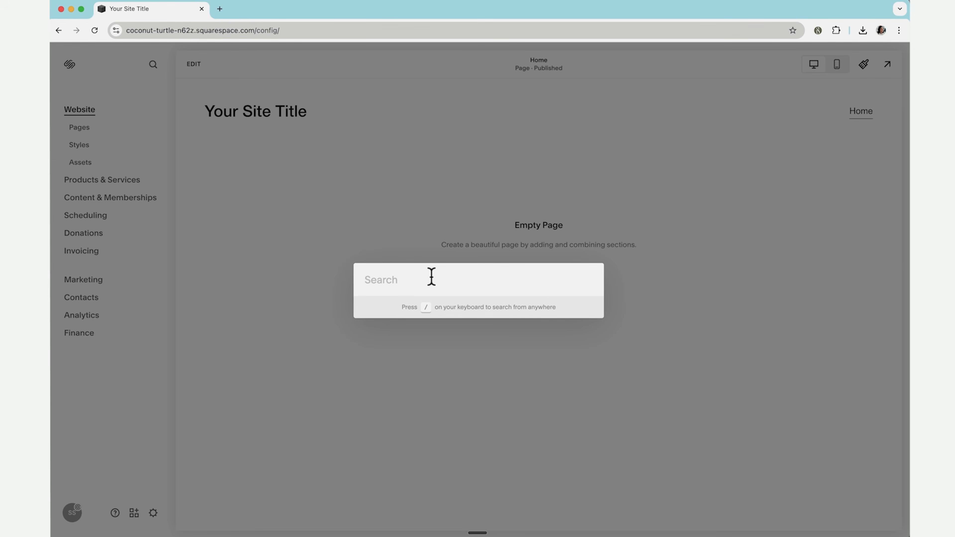
pyautogui.write('A')
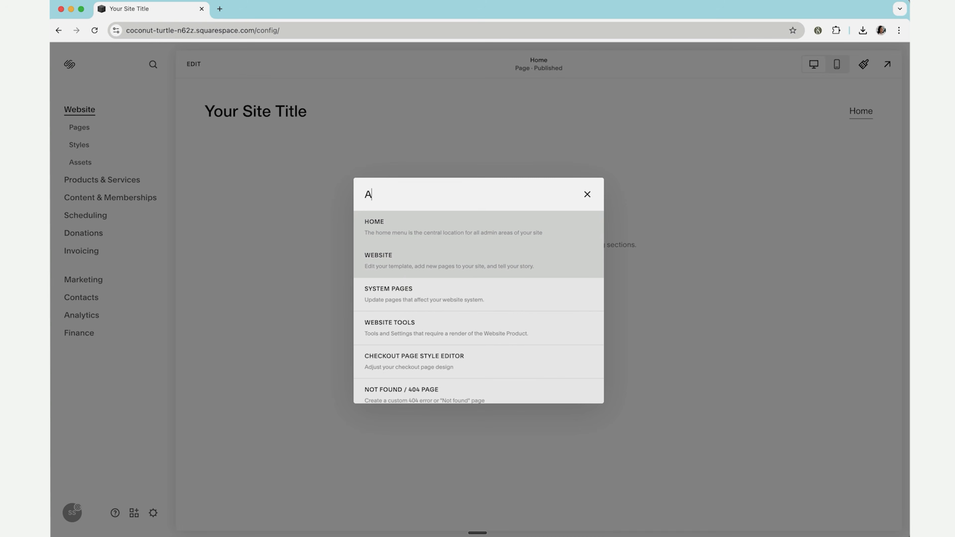
pyautogui.write('sset')
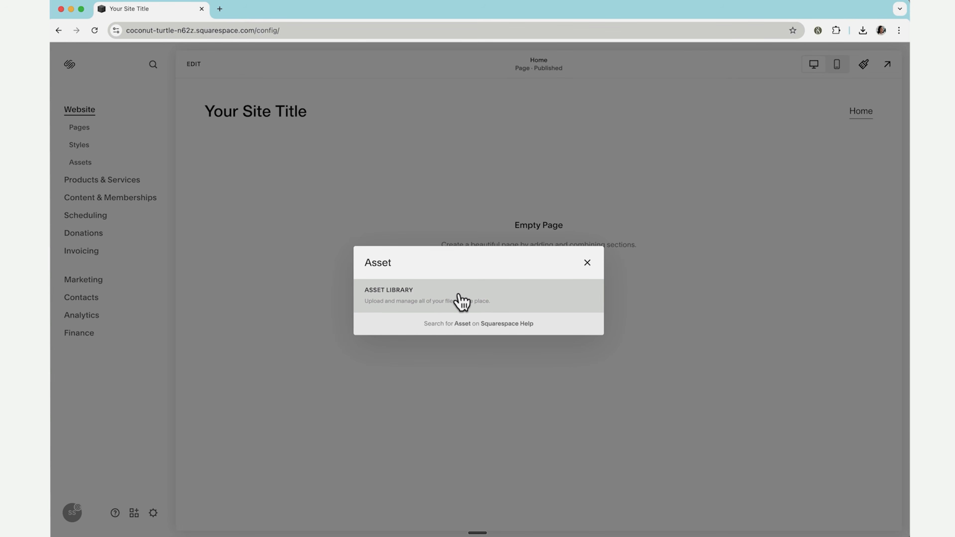
pyautogui.click(412, 300)
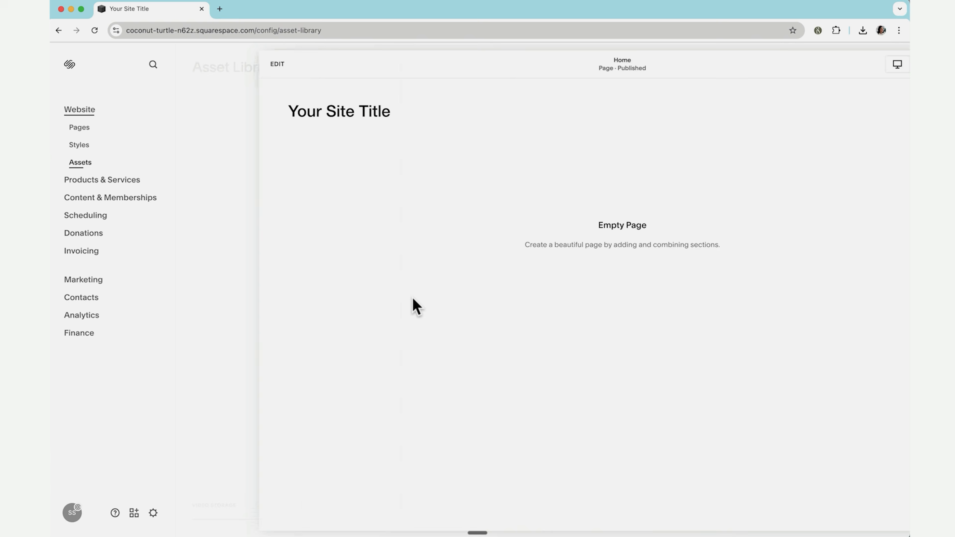
pyautogui.keyDown('shift'); pyautogui.click(397, 464); pyautogui.keyUp('shift')
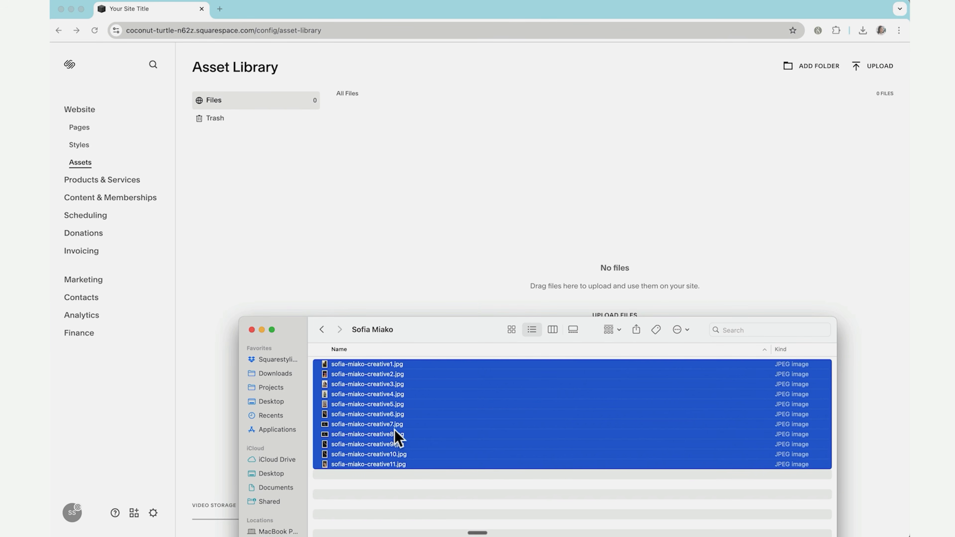
pyautogui.moveTo(397, 438); pyautogui.dragTo(538, 245)
pyautogui.click(602, 141)
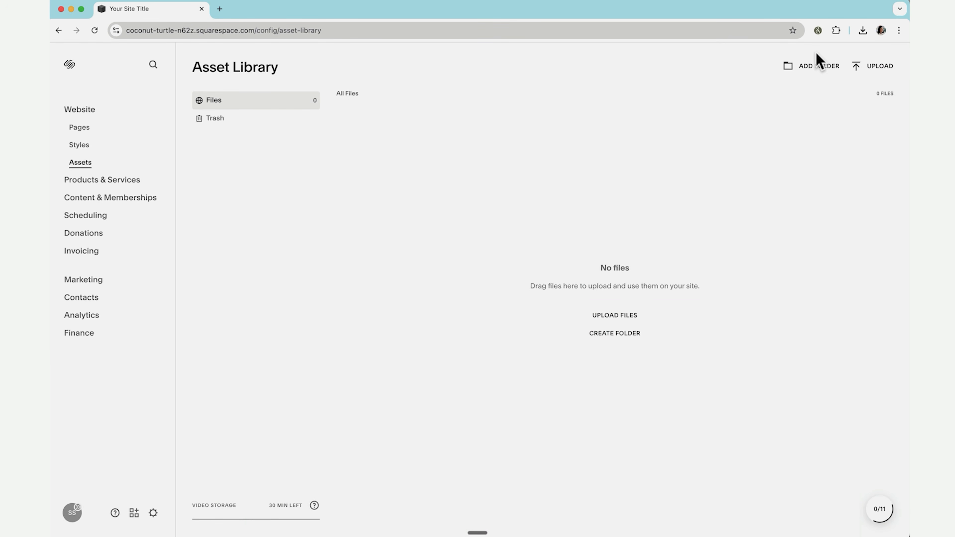
# - Create a new asset folder named Portfolio and open it
pyautogui.click(814, 67)
pyautogui.write('Portfolio')
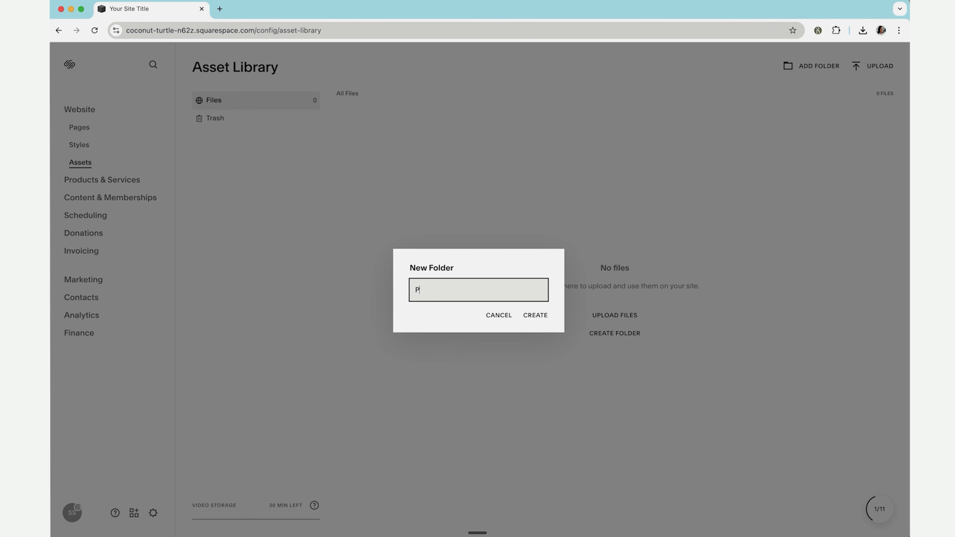
pyautogui.click(536, 317)
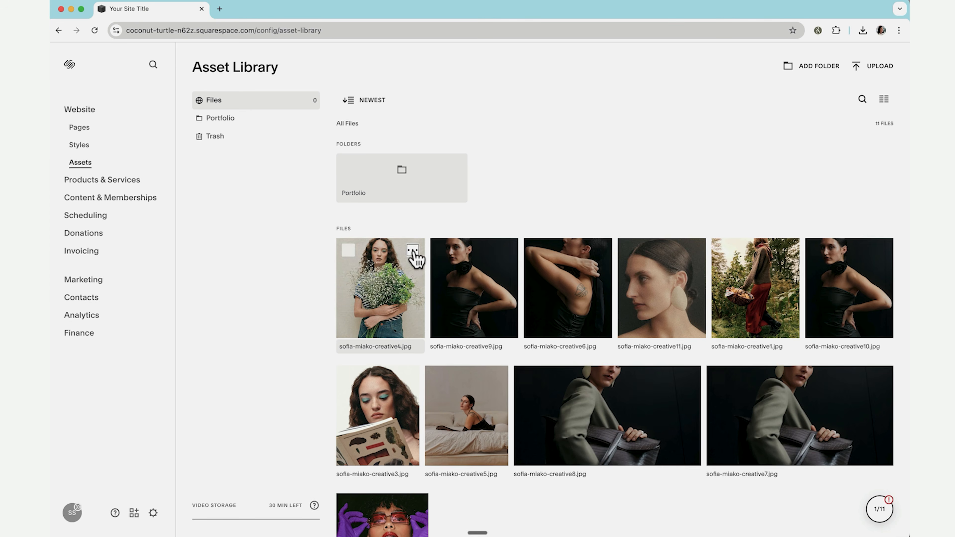
pyautogui.click(413, 250)
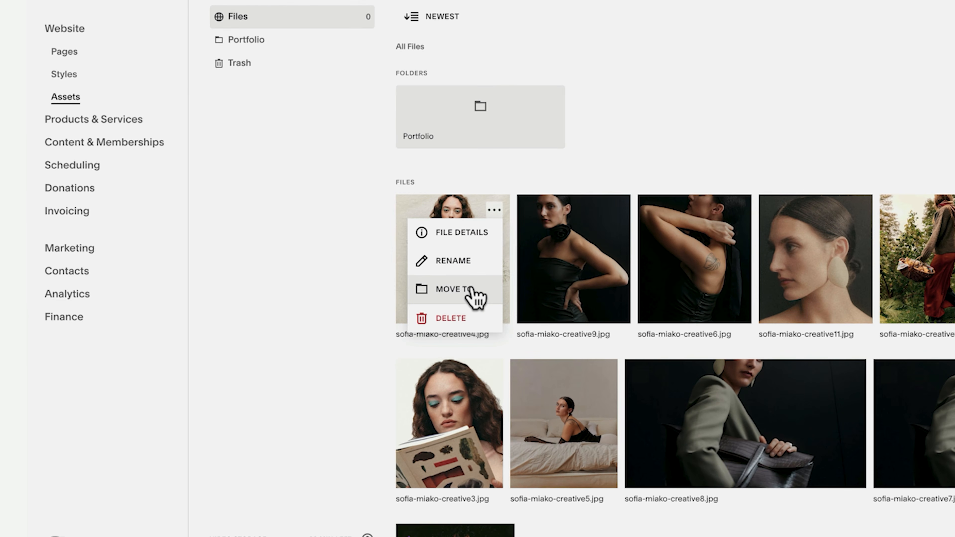
pyautogui.click(510, 141)
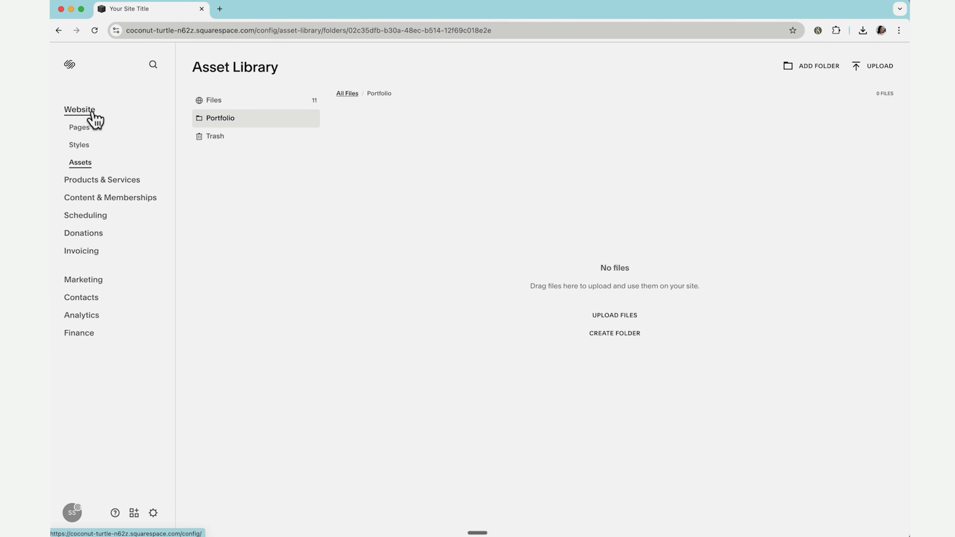
pyautogui.press('/')
# - Search 'Website' to reach the site's pages and open the Home page in the editor
pyautogui.write('Website')
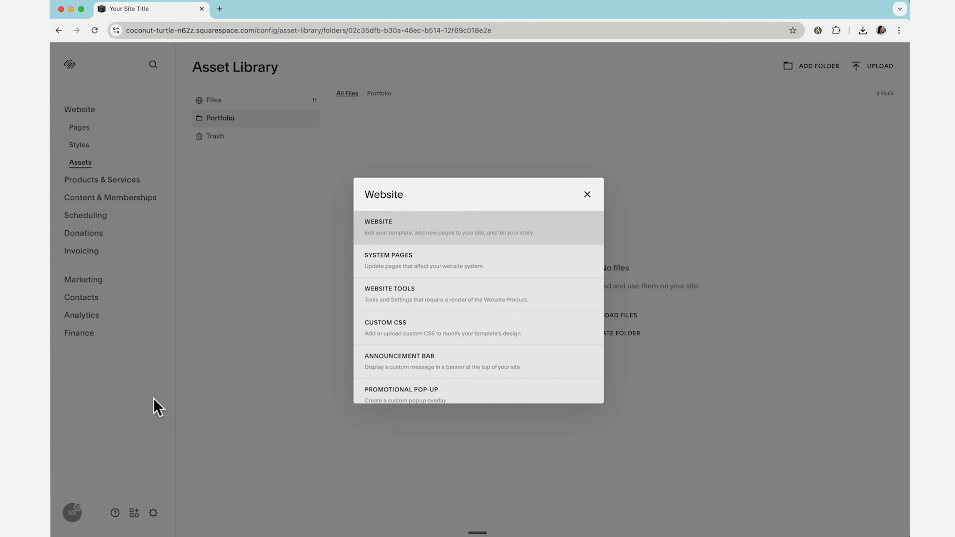
pyautogui.click(385, 228)
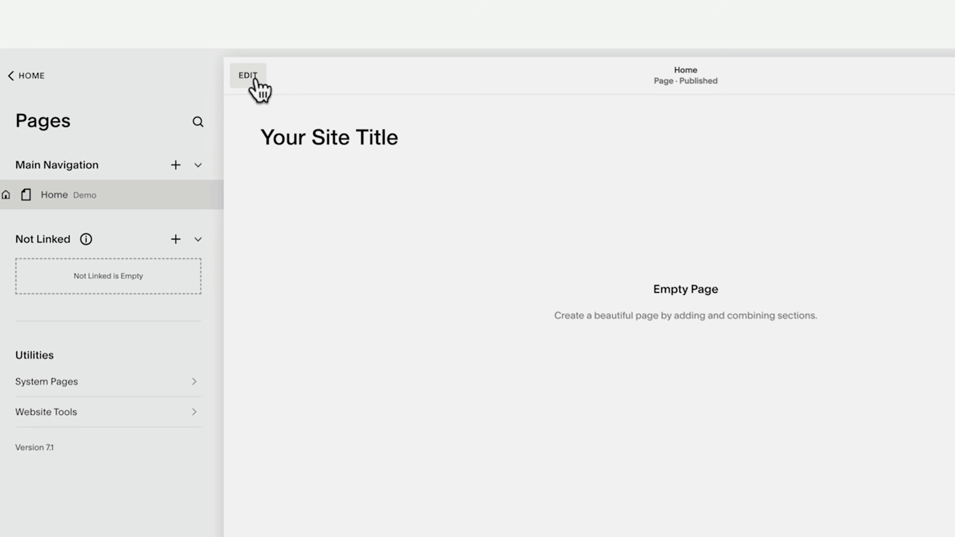
pyautogui.click(255, 80)
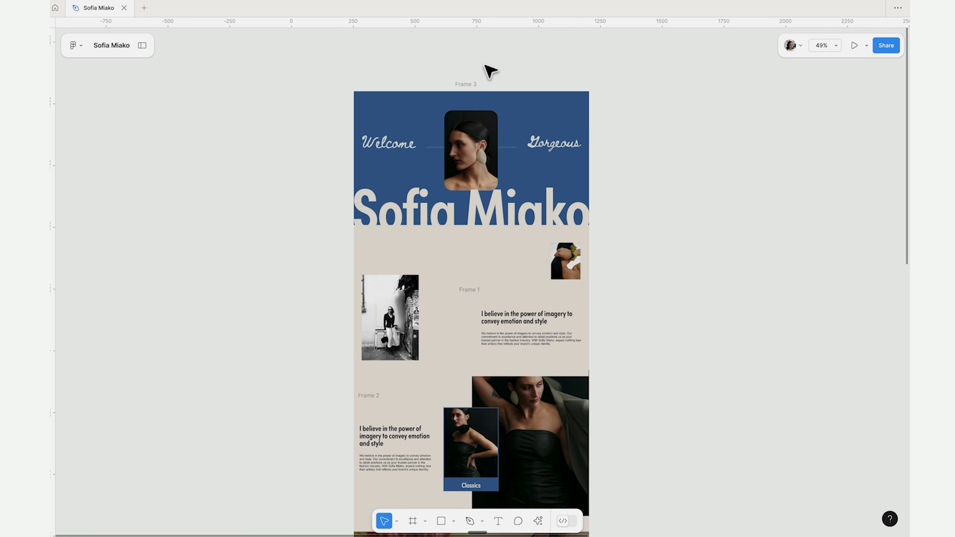
pyautogui.hscroll(15, 491, 71)
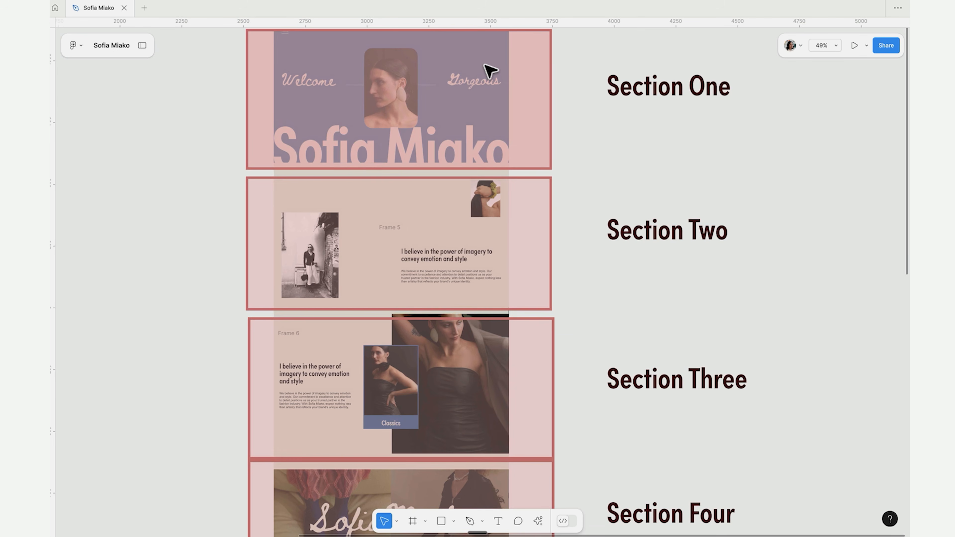
pyautogui.scroll(-5, 491, 71)
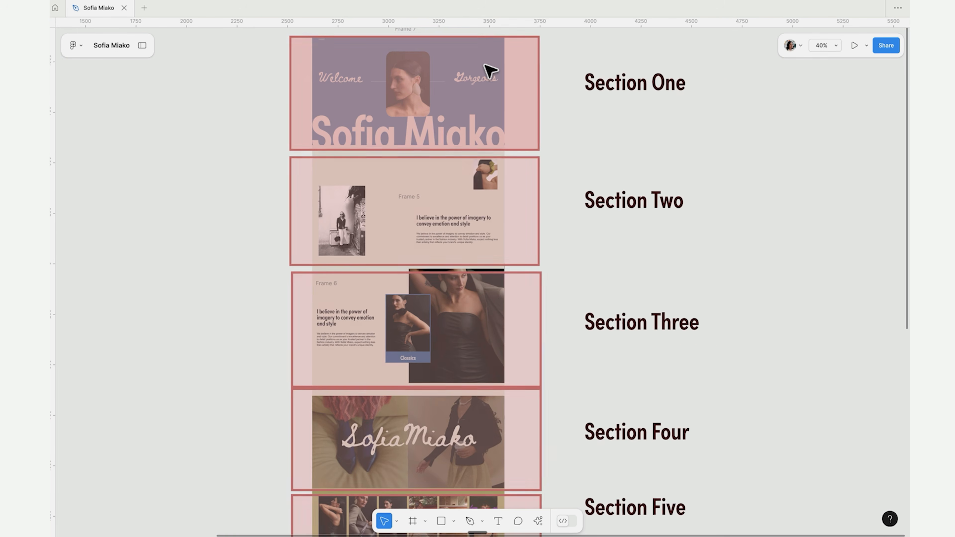
pyautogui.scroll(1, 485, 65)
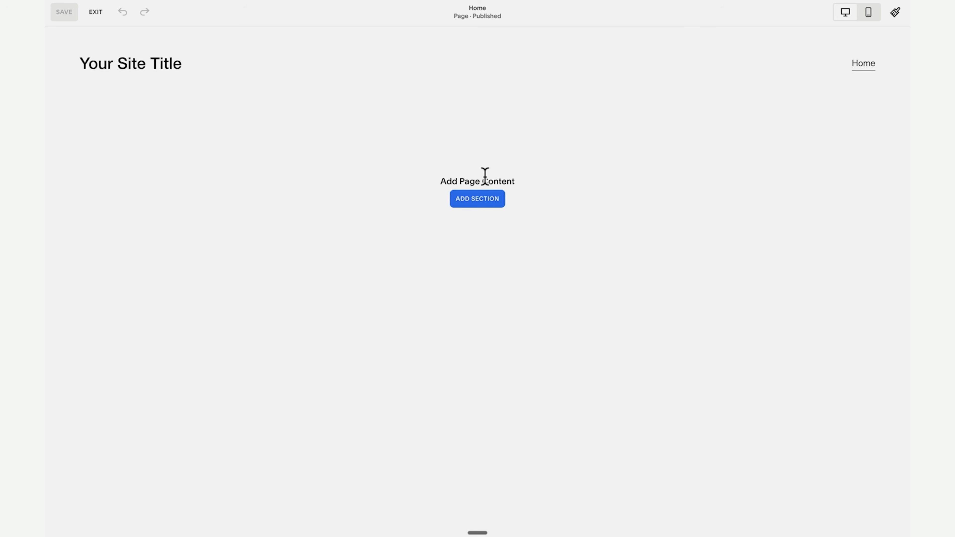
# - Insert a blank section from the Add a Section dialog onto the Home page
pyautogui.click(496, 204)
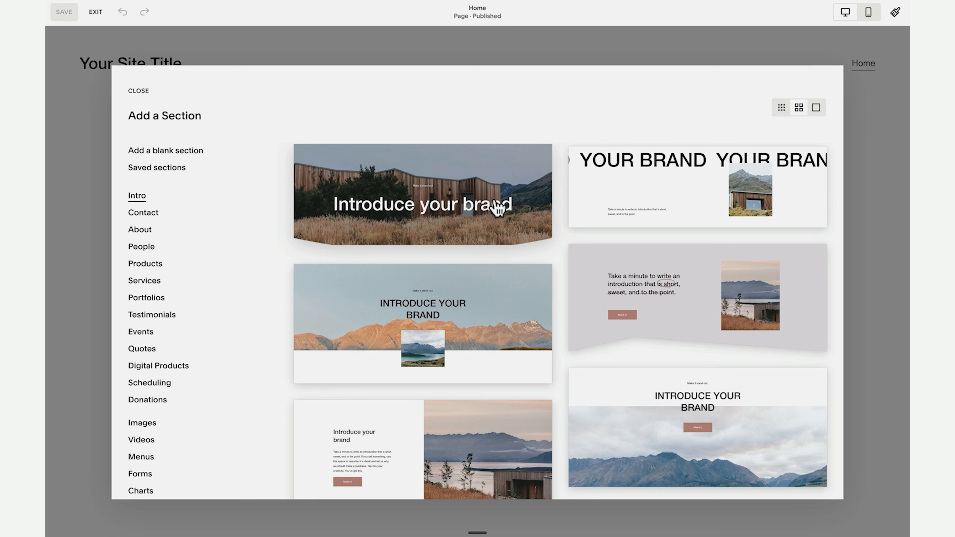
pyautogui.scroll(-2, 439, 293)
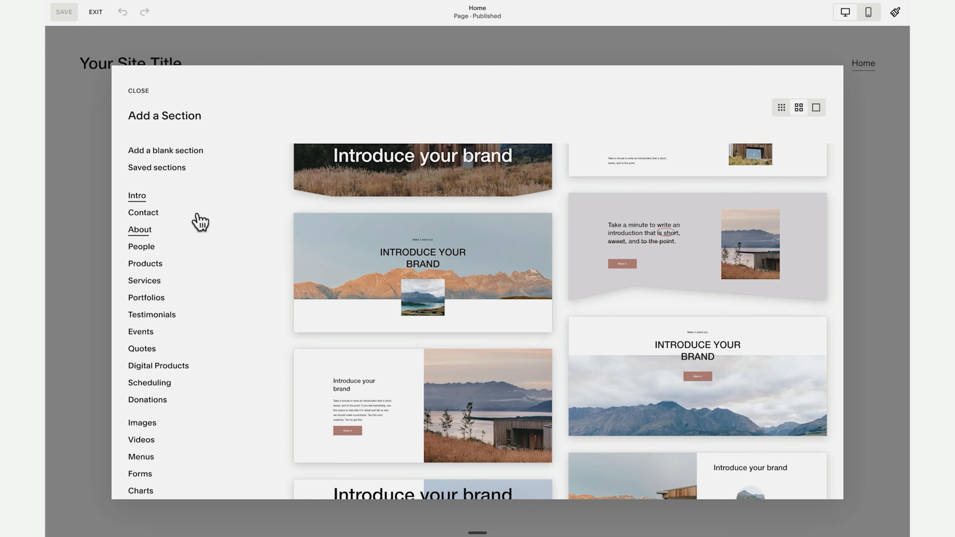
pyautogui.click(188, 152)
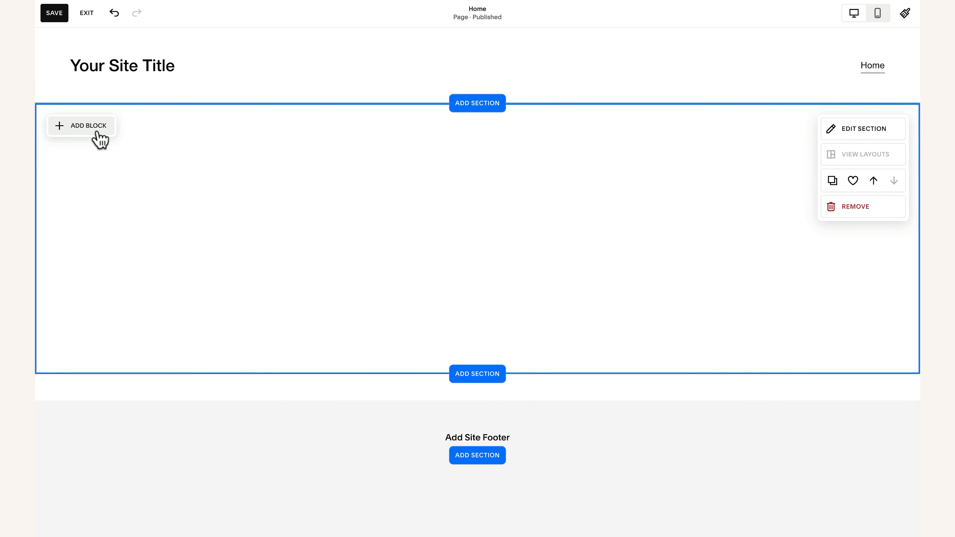
# - Drag an Image block from the Add Block menu into the centre of the new section
pyautogui.click(99, 136)
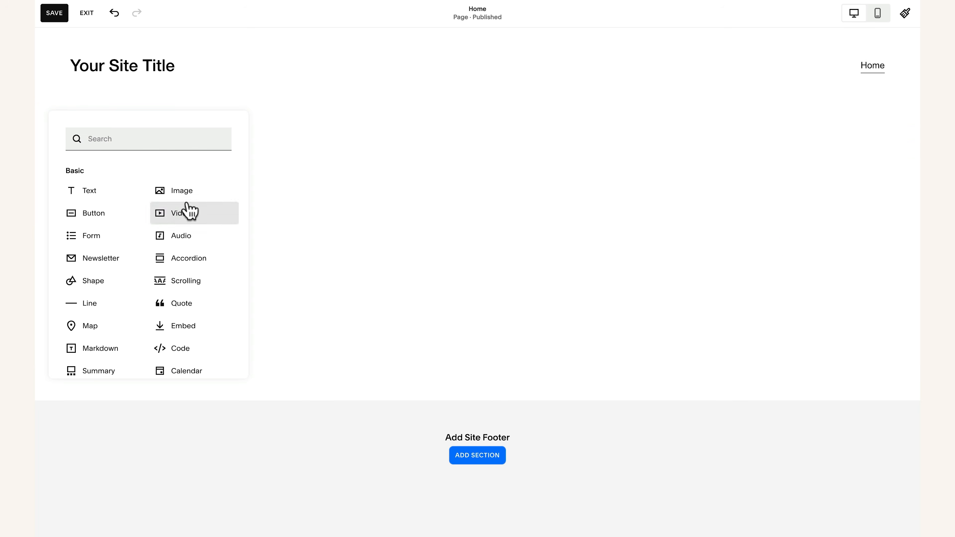
pyautogui.scroll(-2, 124, 320)
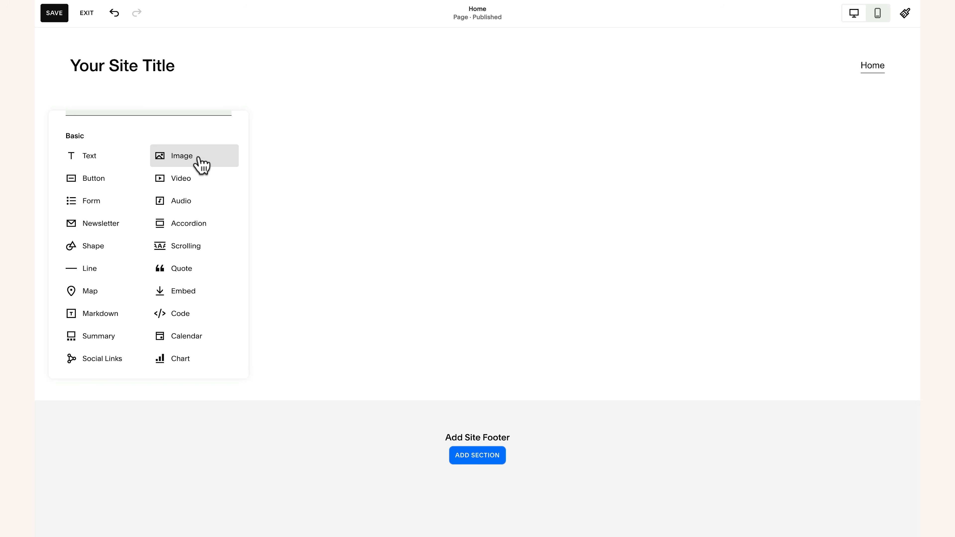
pyautogui.scroll(2, 202, 164)
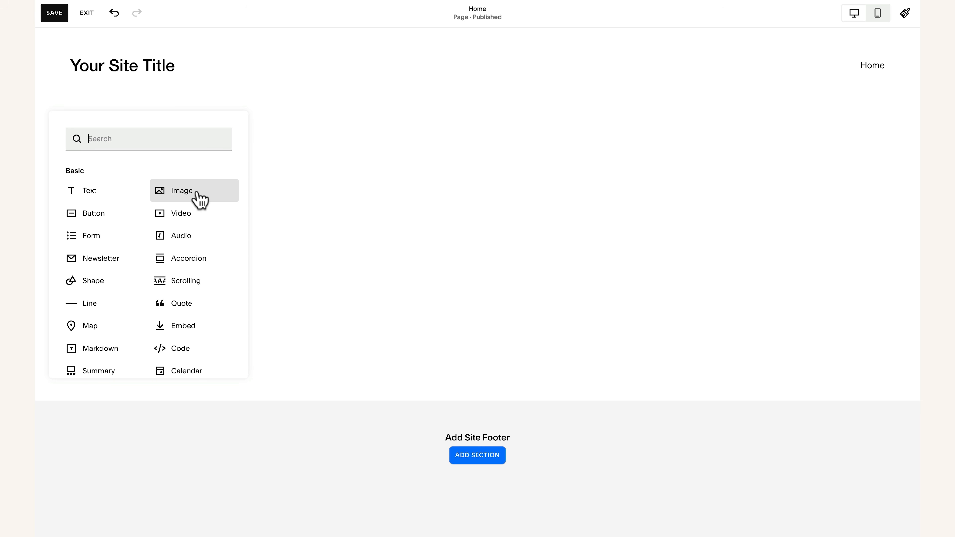
pyautogui.moveTo(199, 193); pyautogui.dragTo(416, 227)
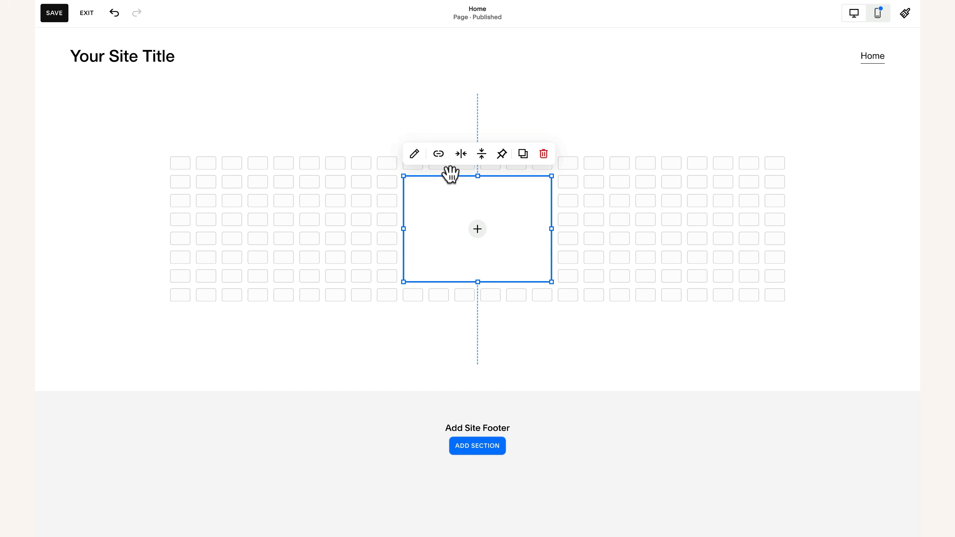
# - Nudge the image block around the grid, then enlarge it up-left and down-right
pyautogui.press('Right')
pyautogui.press('Left')
pyautogui.press('Down')
pyautogui.press('Up')
pyautogui.press('Left')
pyautogui.press('Right')
pyautogui.moveTo(402, 175); pyautogui.dragTo(390, 158)
pyautogui.moveTo(552, 282); pyautogui.dragTo(580, 313)
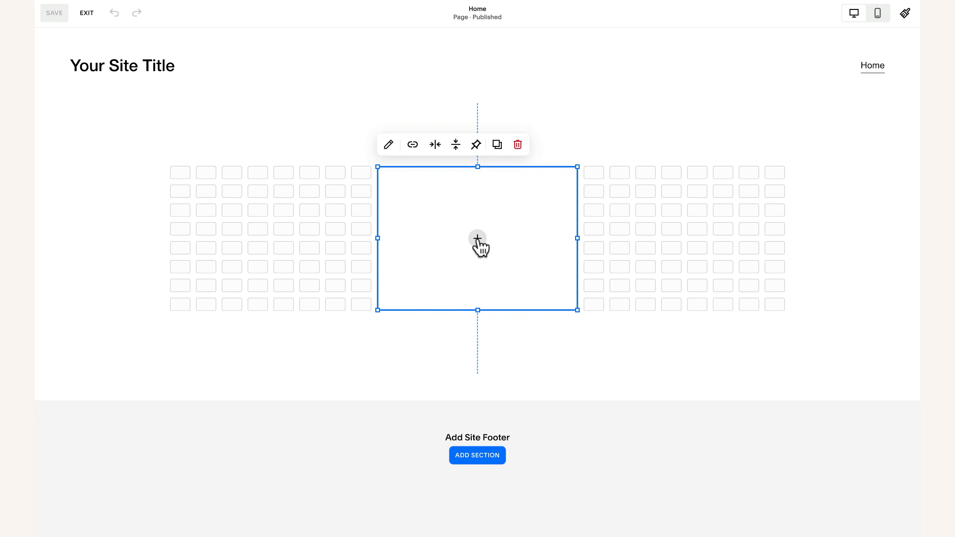
# - Fill the image block with the first sofia-miako-creative portrait from the site library
pyautogui.click(478, 238)
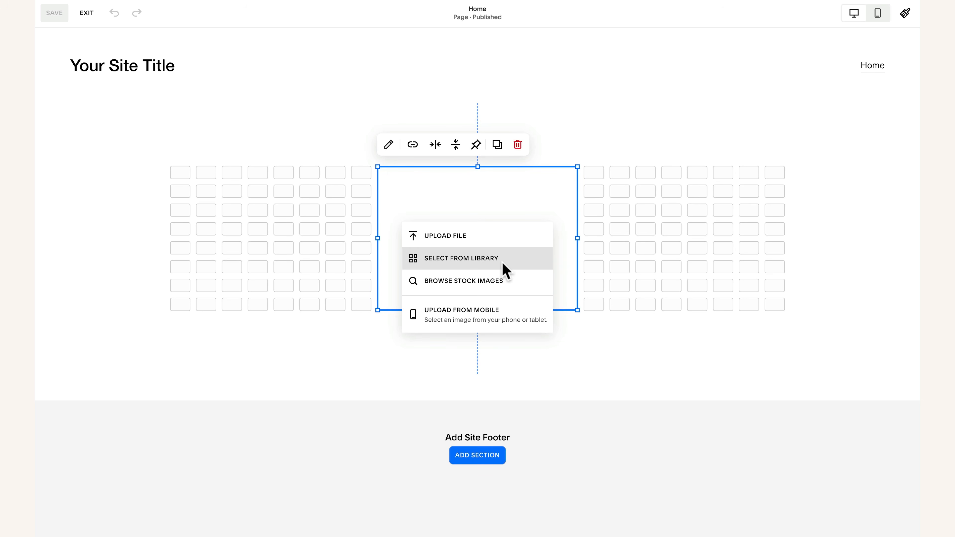
pyautogui.click(505, 270)
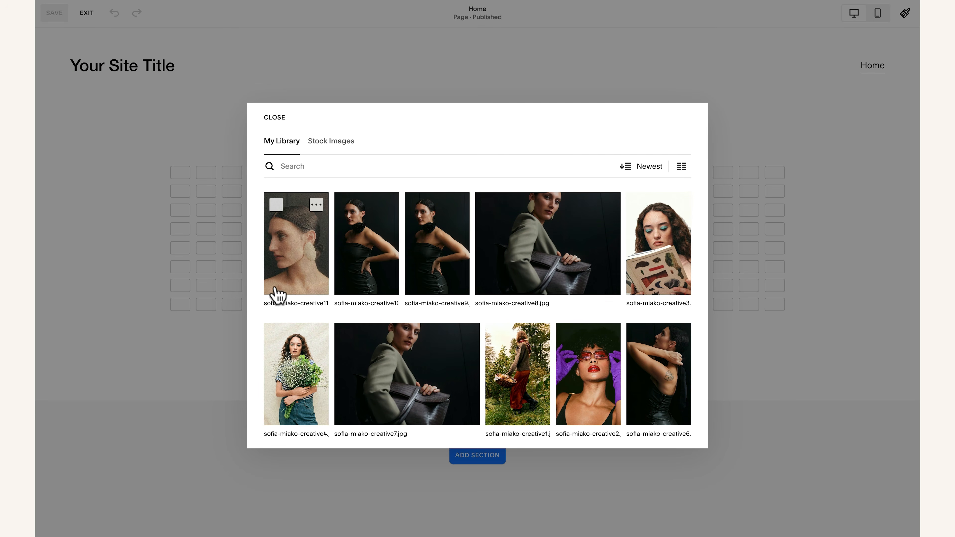
pyautogui.click(276, 206)
pyautogui.click(339, 143)
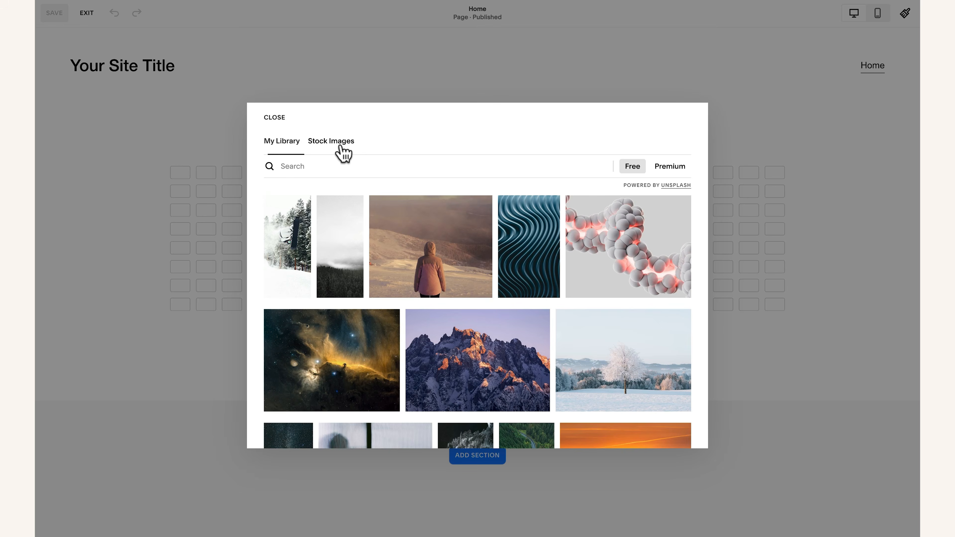
pyautogui.click(321, 169)
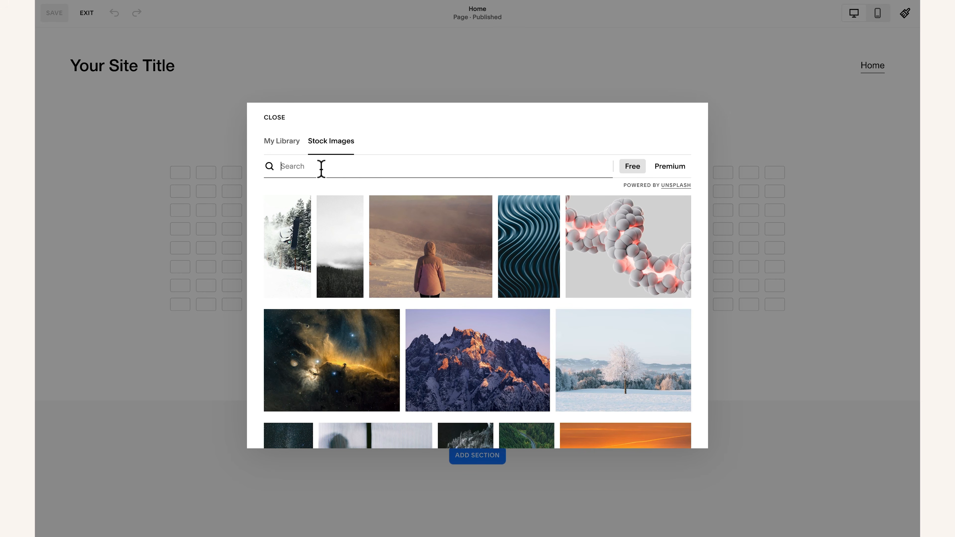
pyautogui.write('profile')
pyautogui.press('BackSpace')
pyautogui.press('BackSpace')
pyautogui.press('BackSpace')
pyautogui.press('BackSpace')
pyautogui.press('BackSpace')
pyautogui.press('BackSpace')
pyautogui.press('BackSpace')
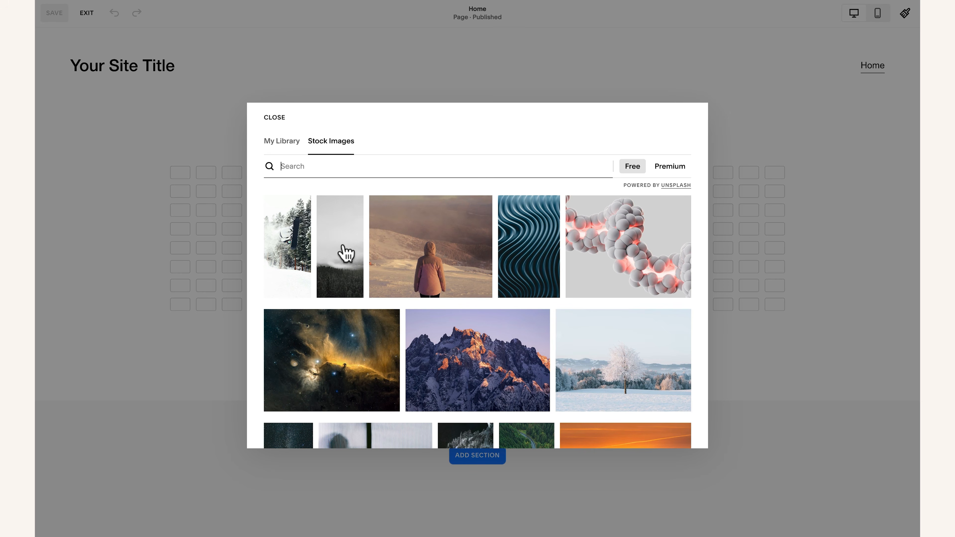
pyautogui.scroll(-5, 344, 252)
pyautogui.scroll(-10, 346, 253)
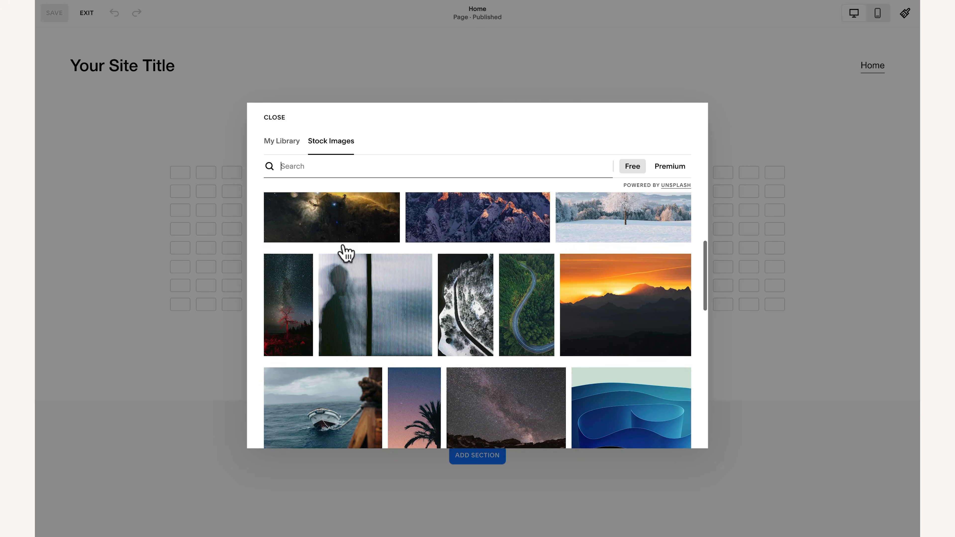
pyautogui.click(274, 207)
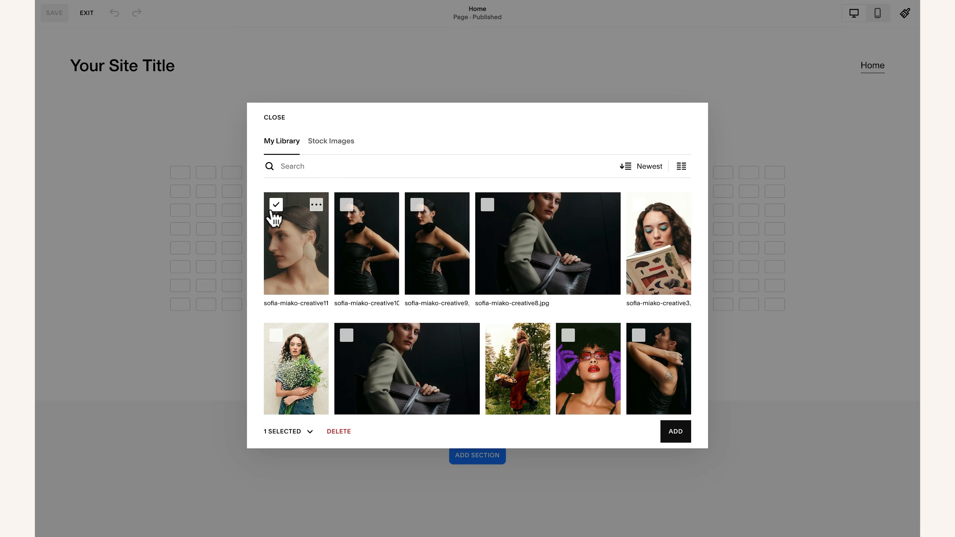
pyautogui.click(675, 432)
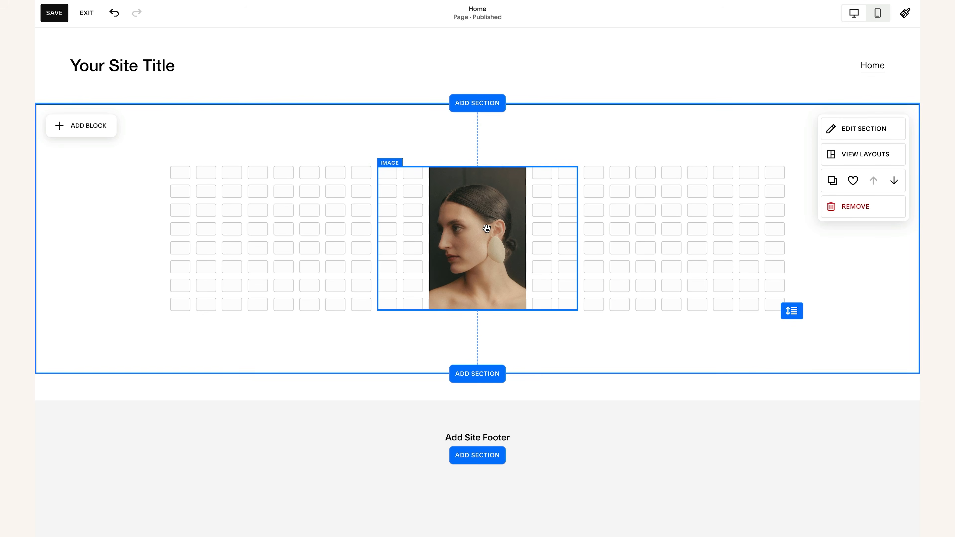
pyautogui.click(487, 228)
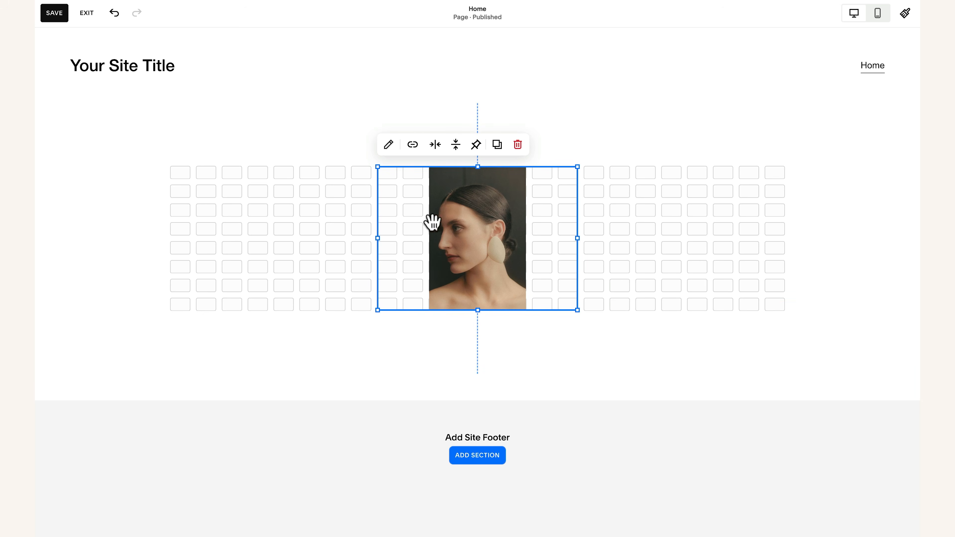
pyautogui.click(435, 145)
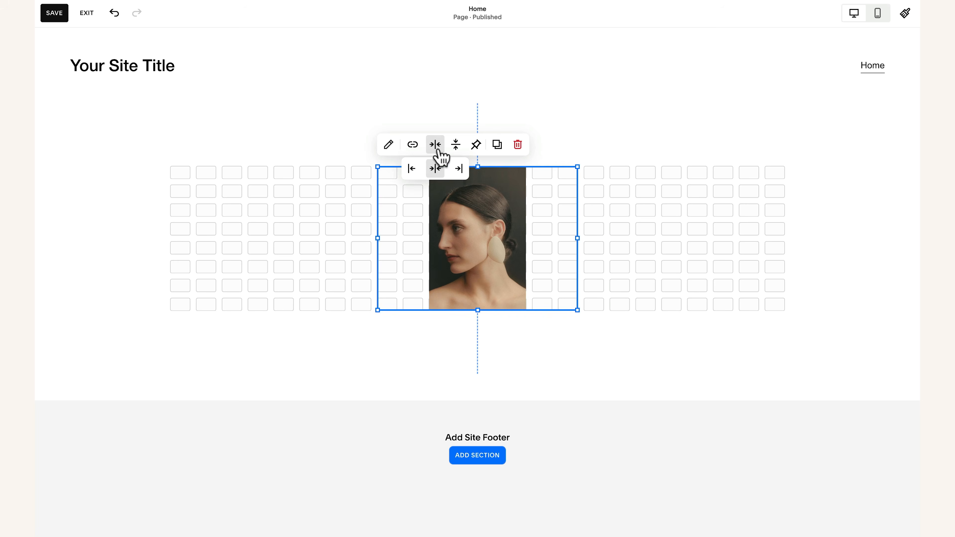
pyautogui.click(413, 169)
pyautogui.click(459, 169)
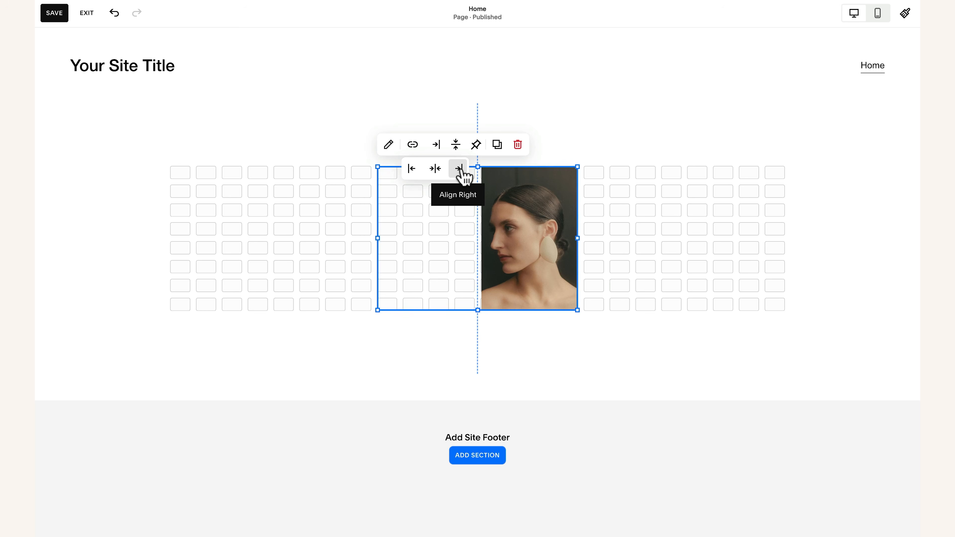
pyautogui.click(437, 172)
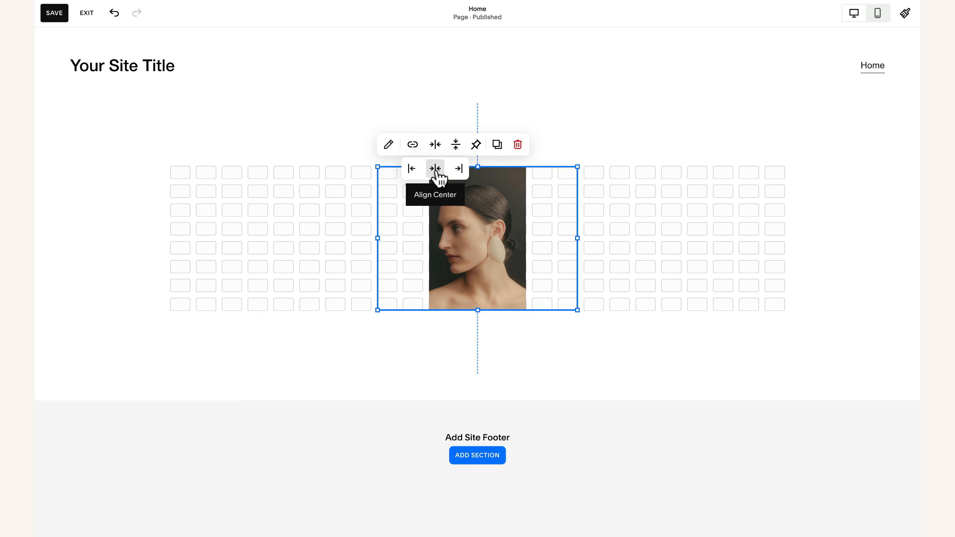
pyautogui.click(389, 147)
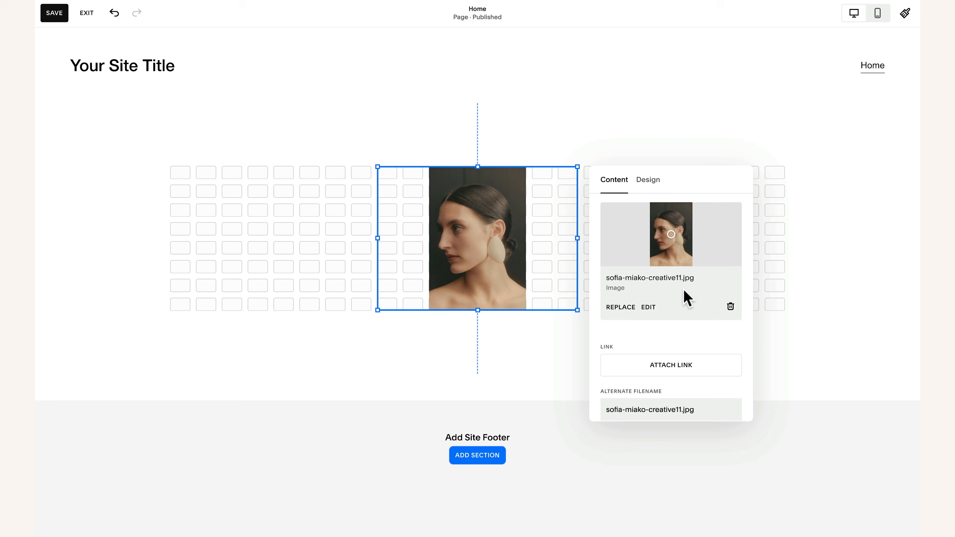
# - Try linking the image to the pasted squarestylist.com address, then clear it
pyautogui.scroll(-3, 687, 298)
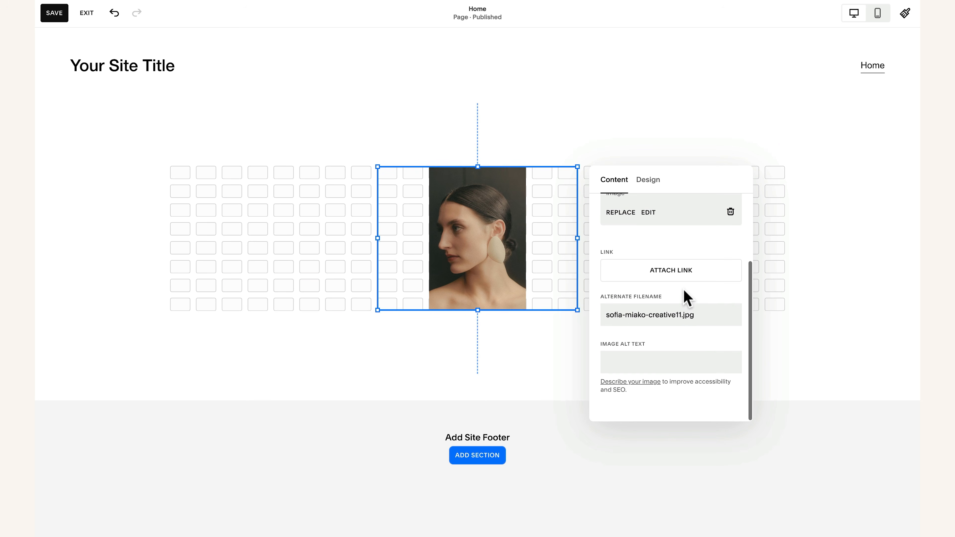
pyautogui.scroll(3, 678, 346)
pyautogui.scroll(-3, 679, 348)
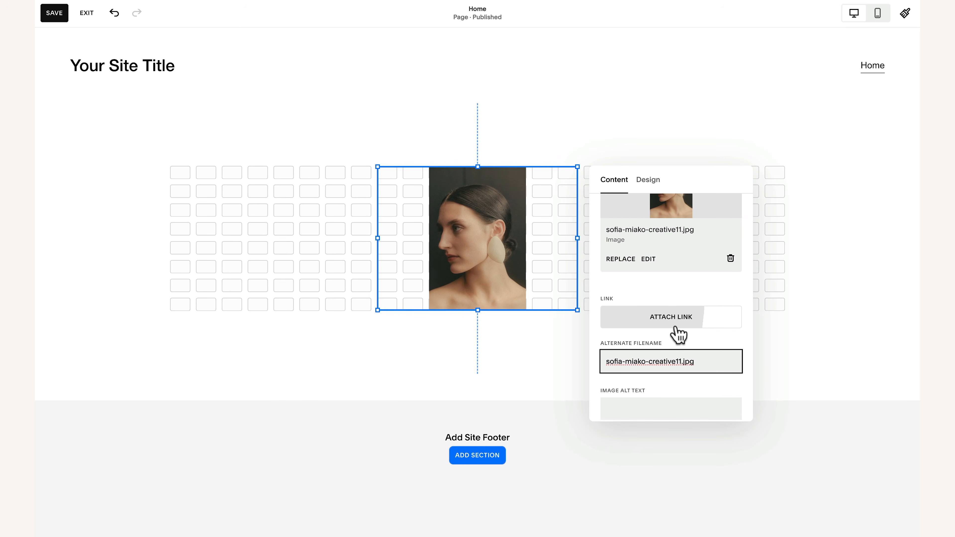
pyautogui.click(675, 324)
pyautogui.click(477, 316)
pyautogui.write('https://squarestylist.com/')
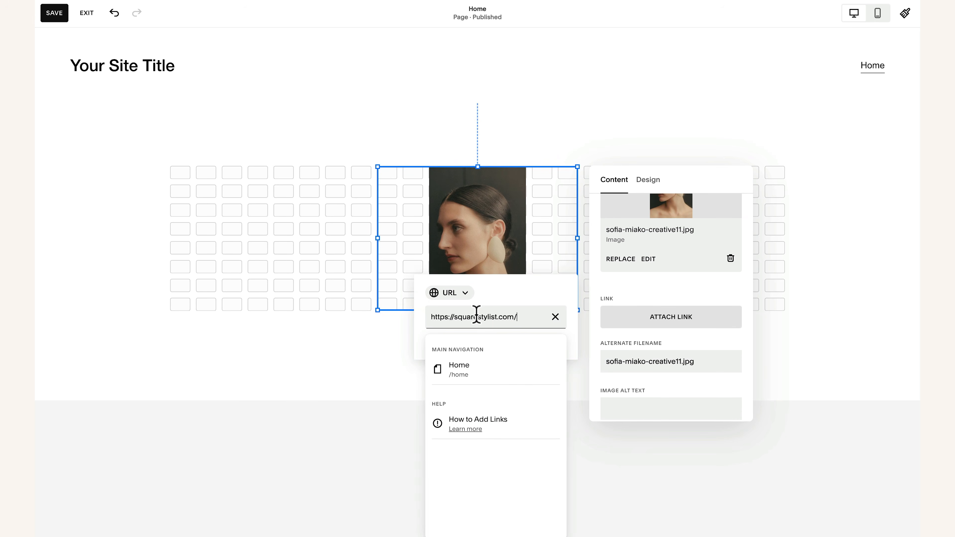
pyautogui.click(555, 317)
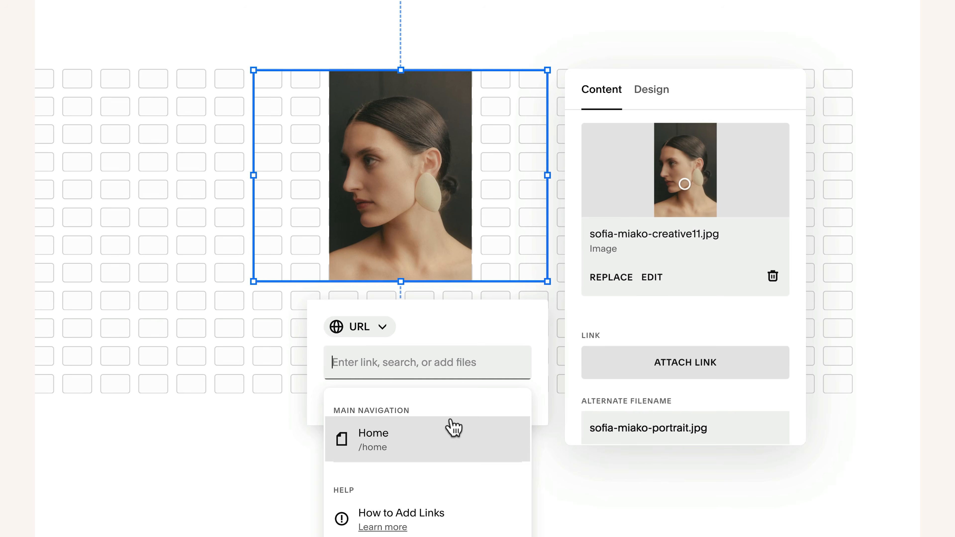
# - Link the image to the Home page, then remove the link again
pyautogui.click(494, 376)
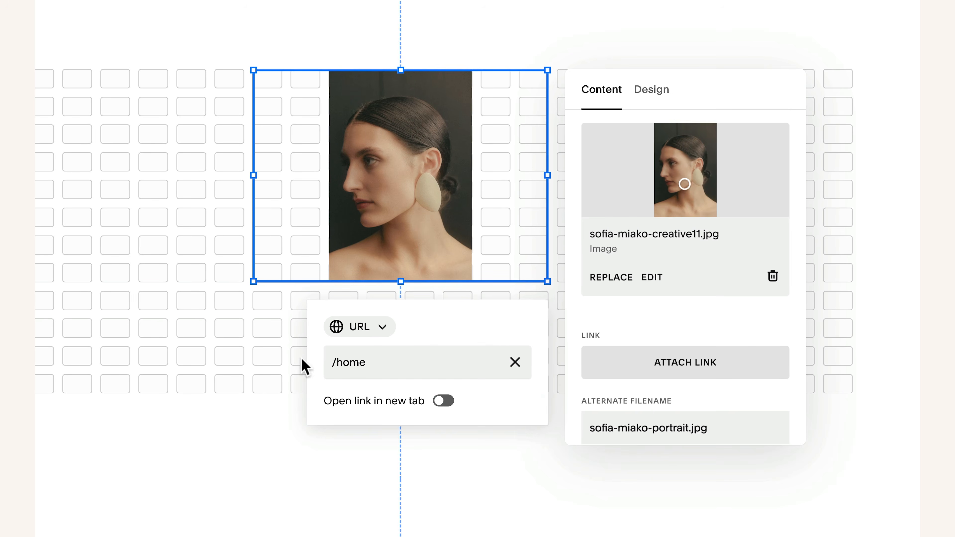
pyautogui.click(269, 348)
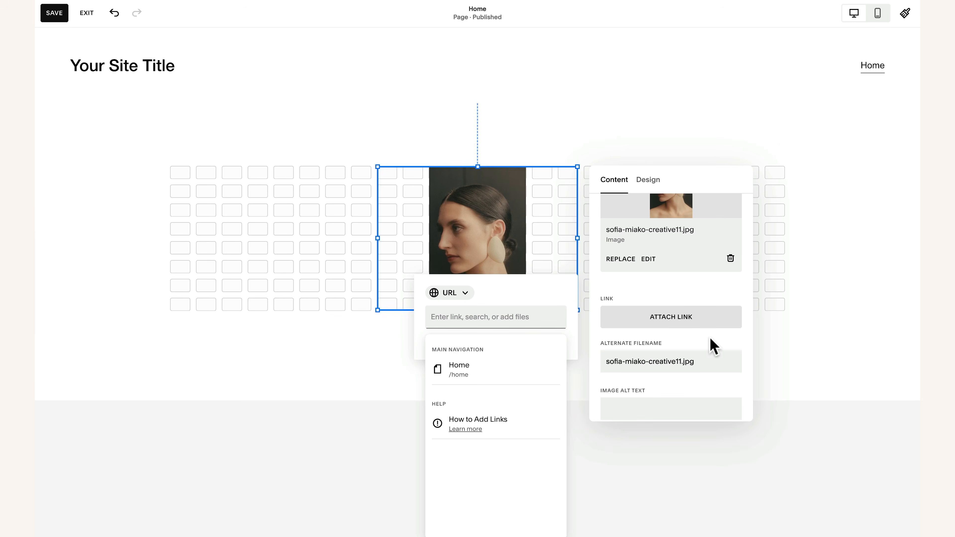
pyautogui.click(716, 343)
pyautogui.scroll(-3, 722, 348)
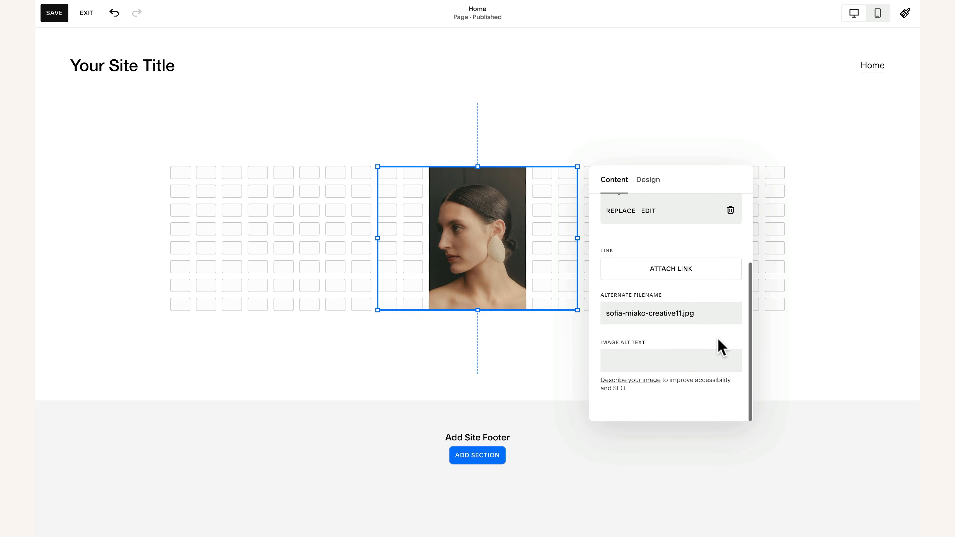
pyautogui.moveTo(706, 312); pyautogui.dragTo(600, 308)
pyautogui.click(645, 361)
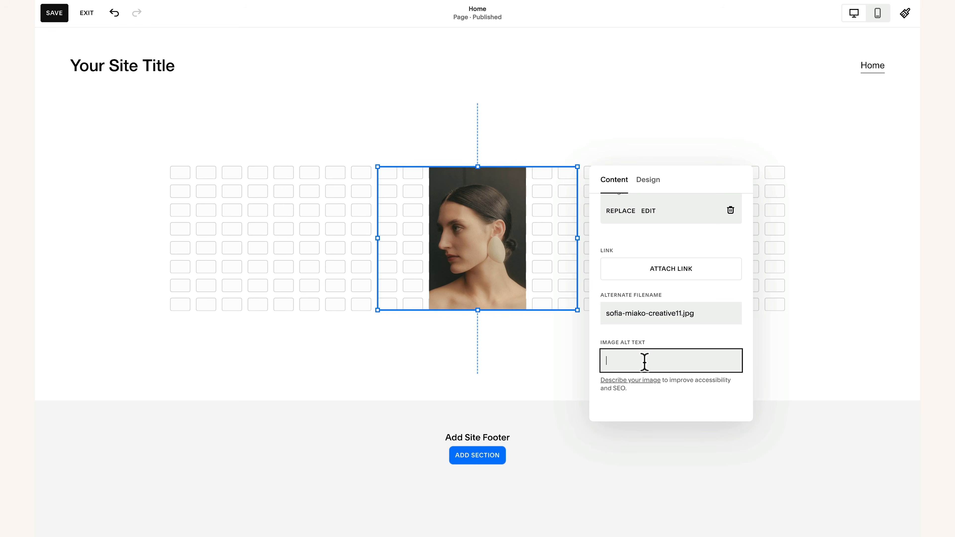
pyautogui.moveTo(682, 315); pyautogui.dragTo(659, 316)
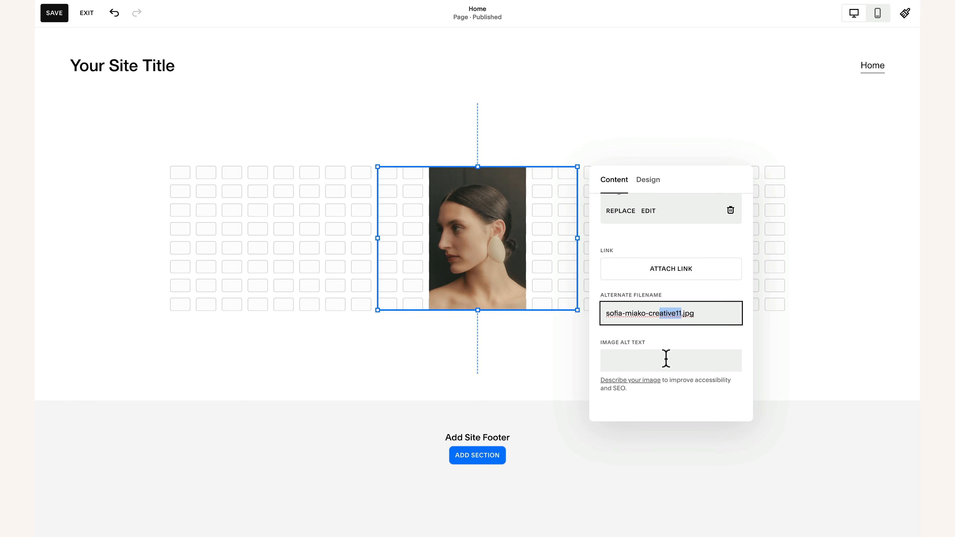
pyautogui.click(655, 362)
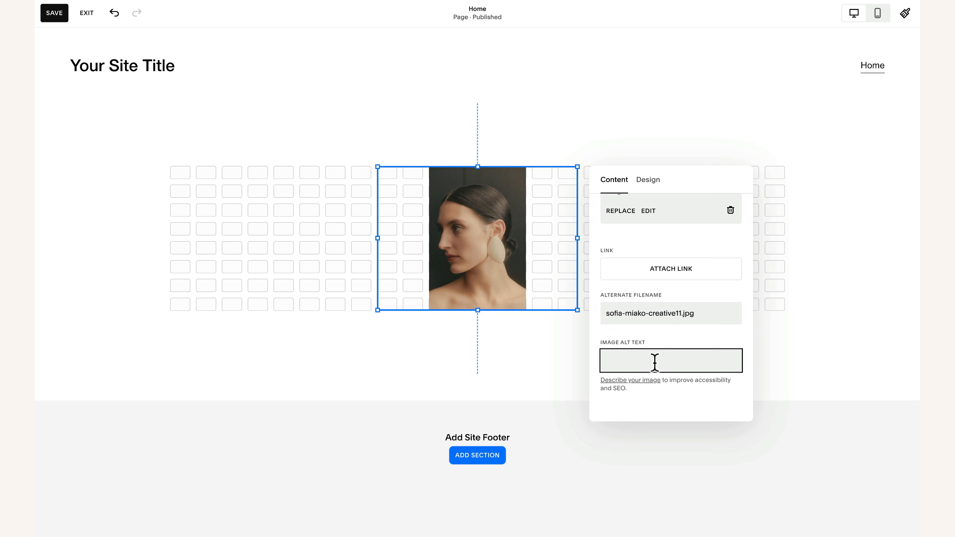
pyautogui.write('portrait of Sofia Miako')
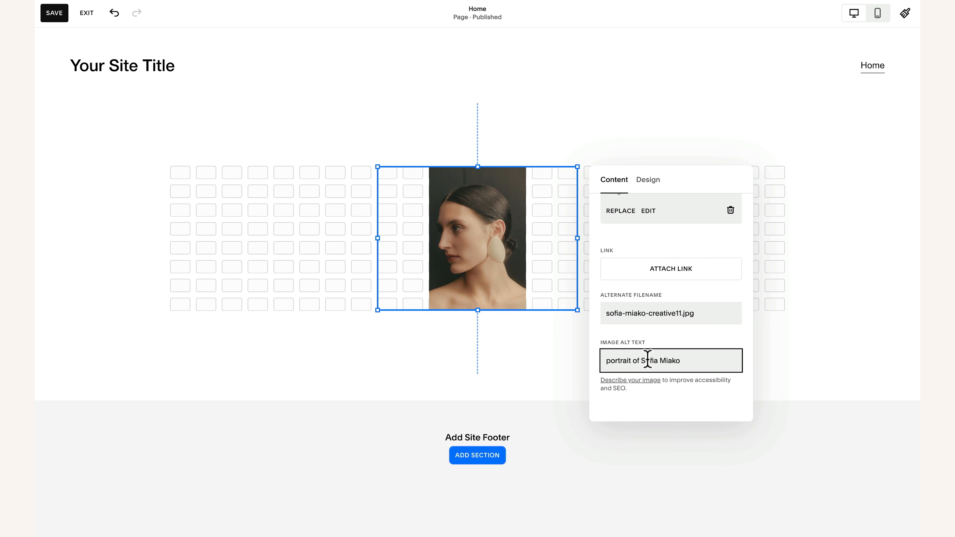
pyautogui.click(610, 360)
pyautogui.press('BackSpace')
pyautogui.write('P')
pyautogui.press('Tab')
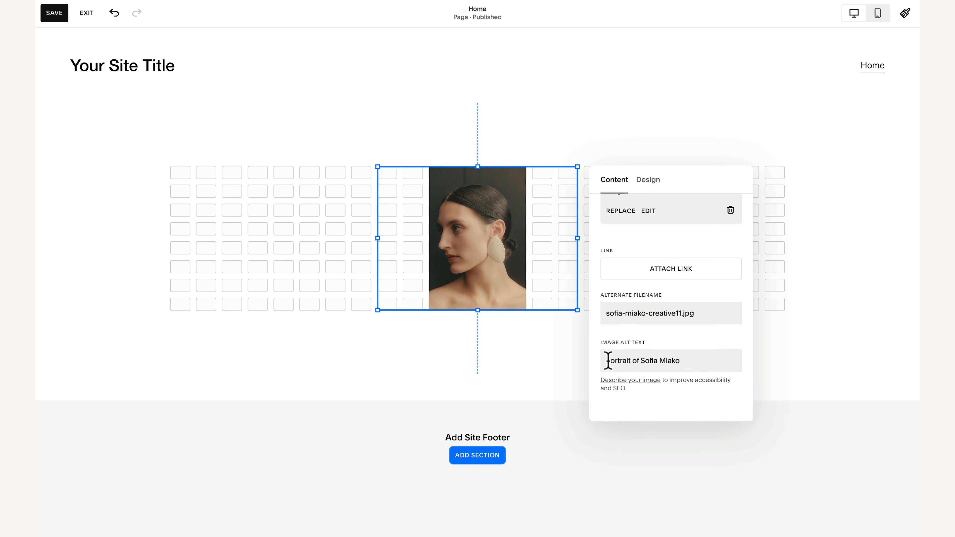
pyautogui.moveTo(604, 360); pyautogui.dragTo(688, 361)
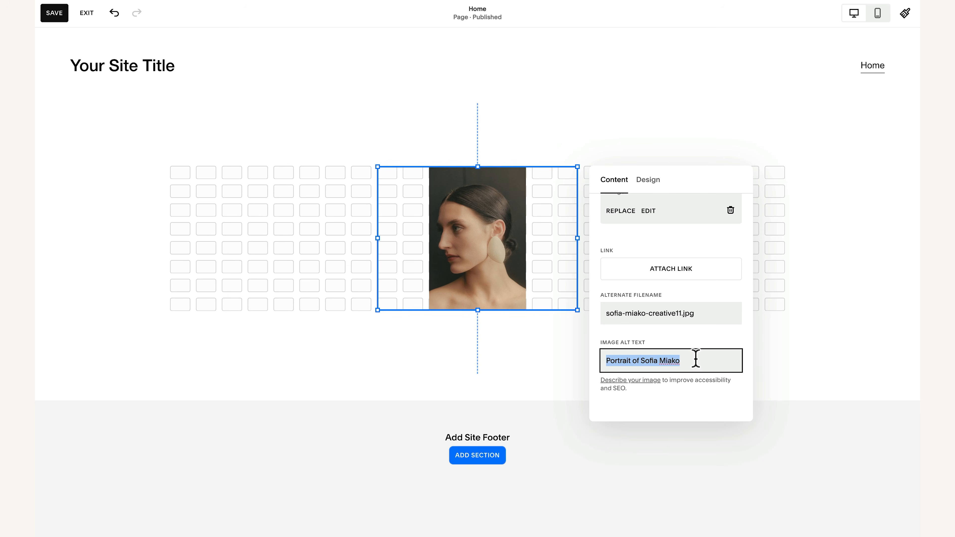
pyautogui.click(695, 361)
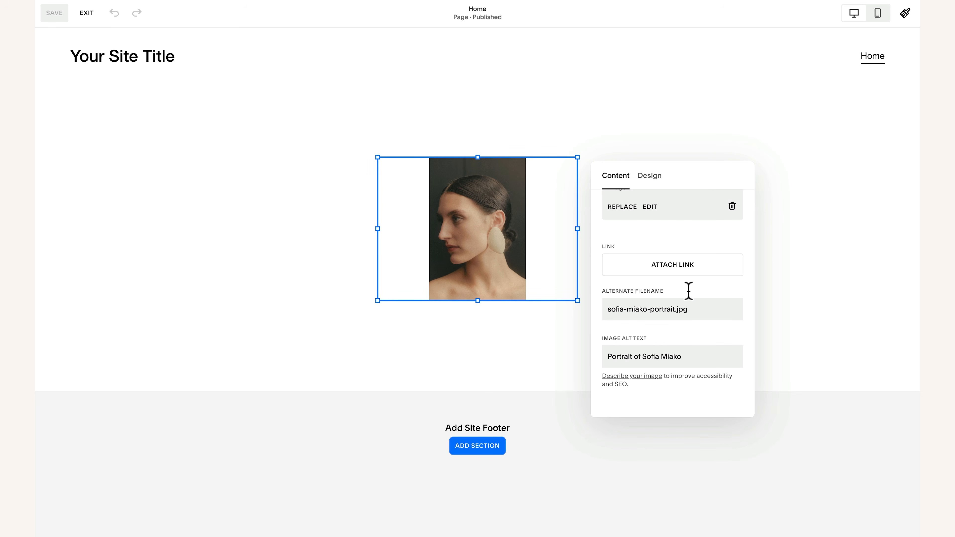
pyautogui.click(658, 307)
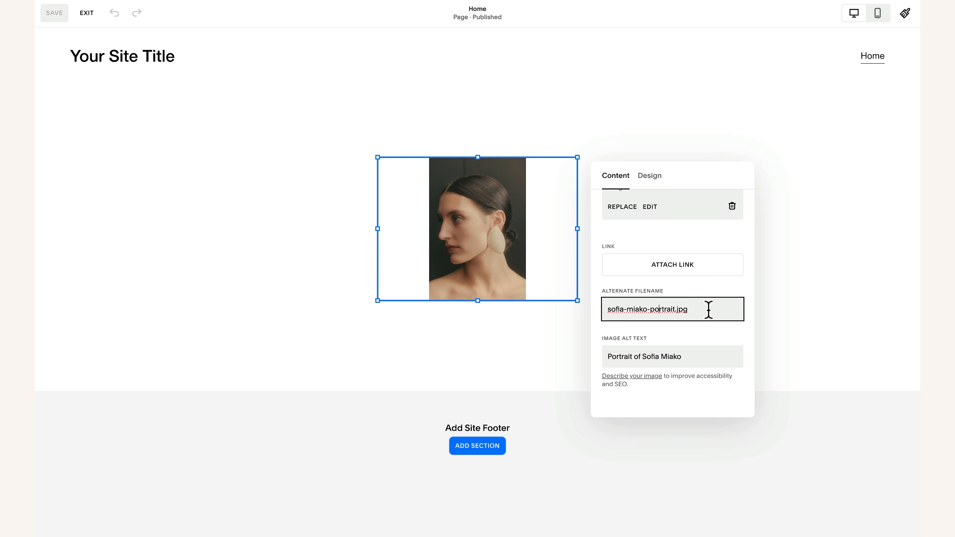
pyautogui.click(649, 177)
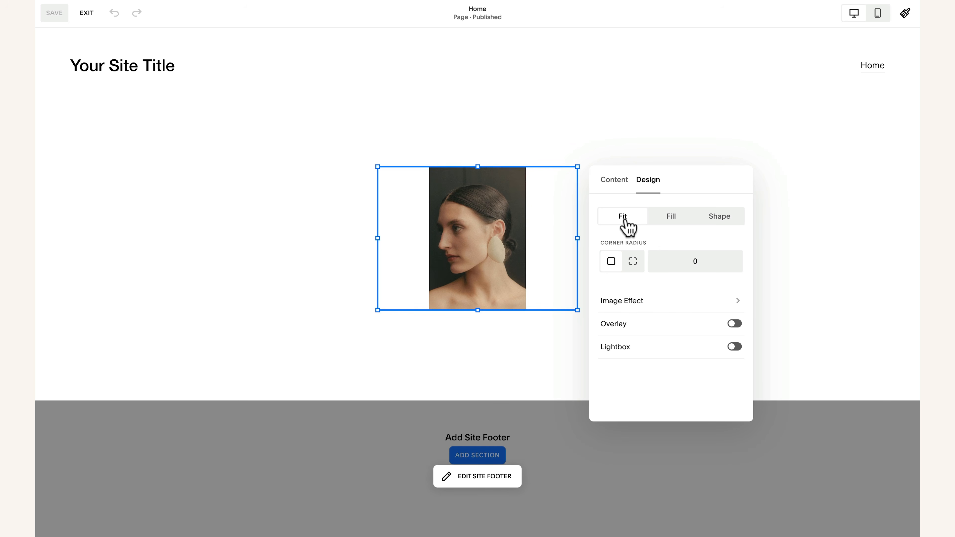
# - Set the portrait to Fill and drag its focal point down toward the neck
pyautogui.click(684, 221)
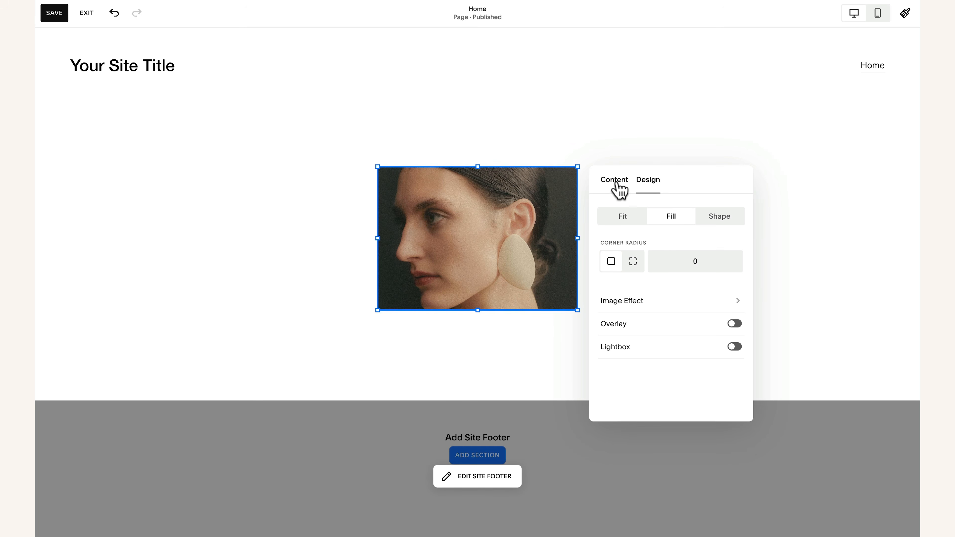
pyautogui.scroll(-1, 641, 204)
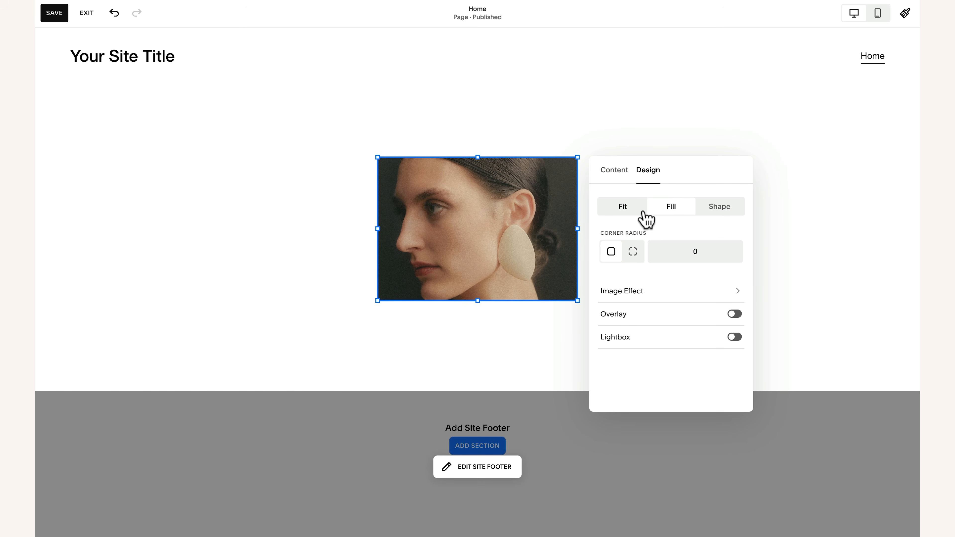
pyautogui.click(614, 171)
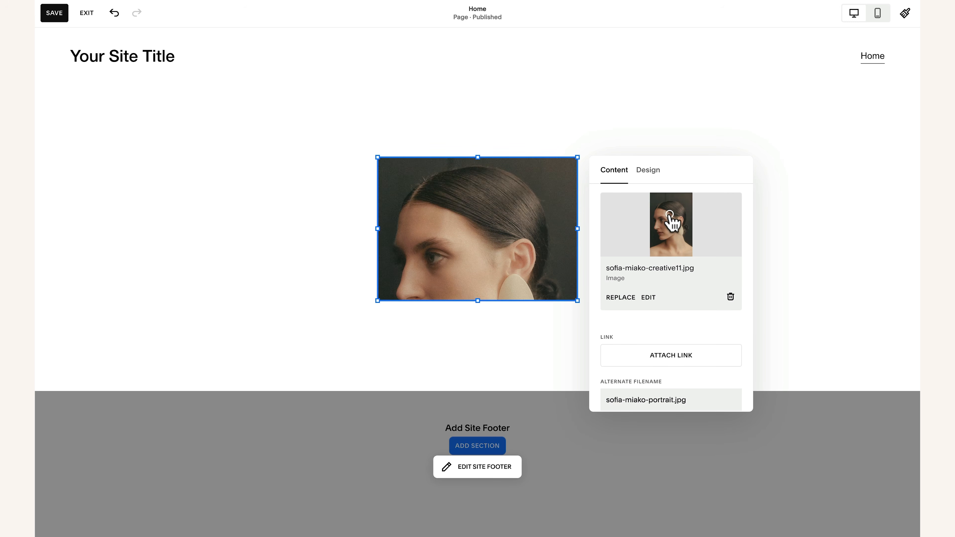
pyautogui.moveTo(672, 225); pyautogui.dragTo(671, 235)
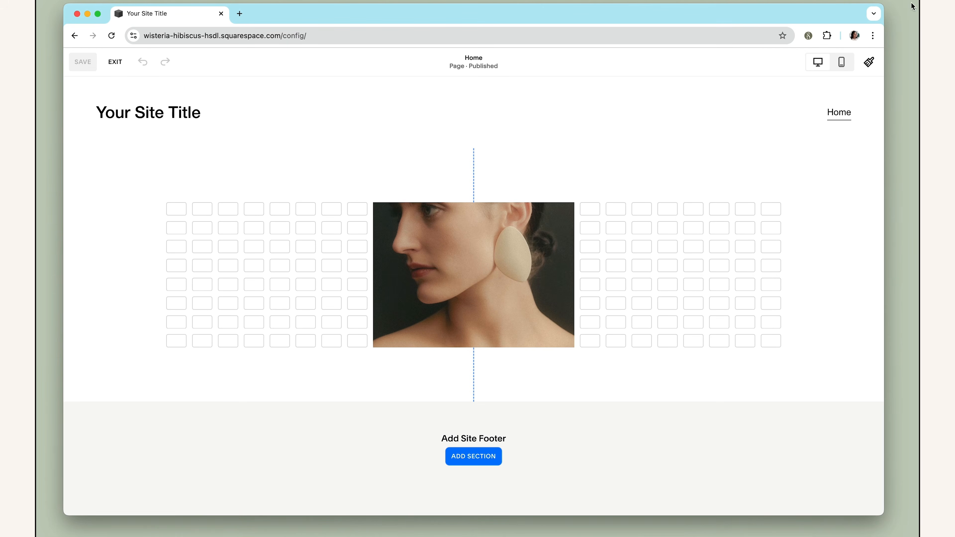
pyautogui.moveTo(882, 5); pyautogui.dragTo(900, 60)
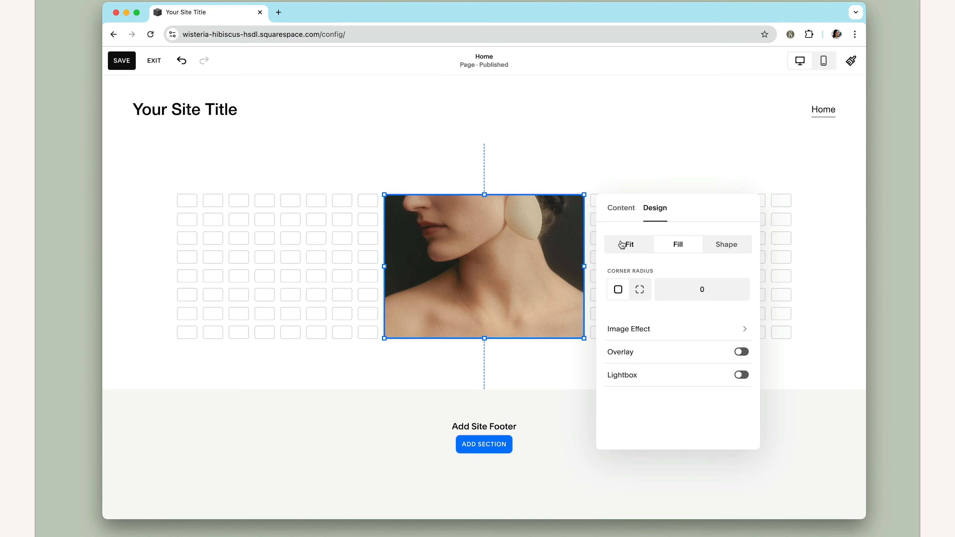
pyautogui.click(626, 246)
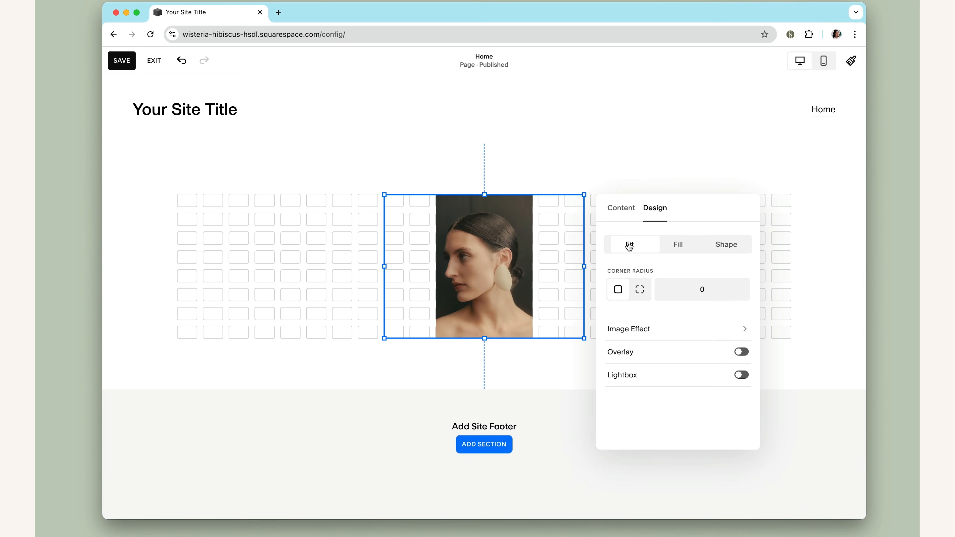
pyautogui.click(672, 165)
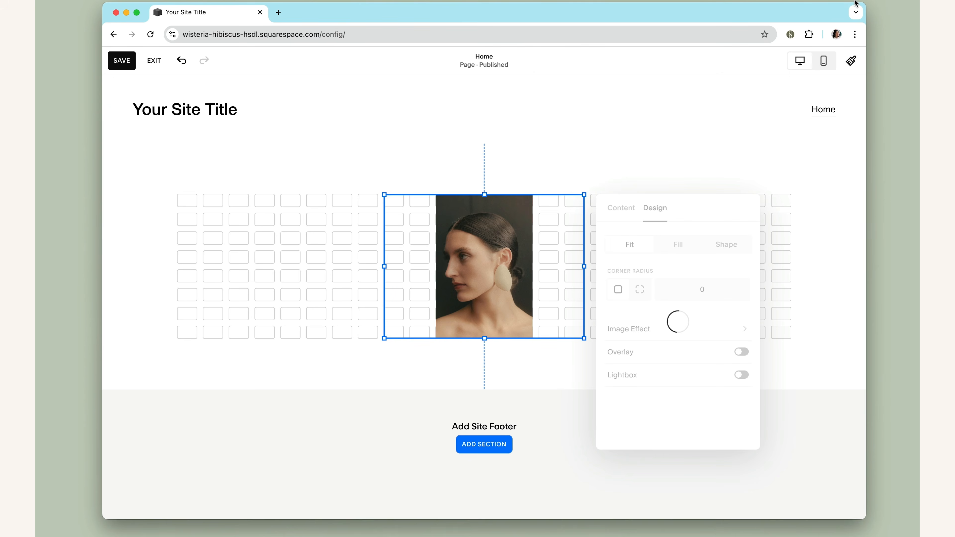
pyautogui.moveTo(864, 5)
pyautogui.mouseDown()
pyautogui.moveTo(518, 7)
pyautogui.moveTo(754, 1)
pyautogui.moveTo(853, 11)
pyautogui.mouseUp()
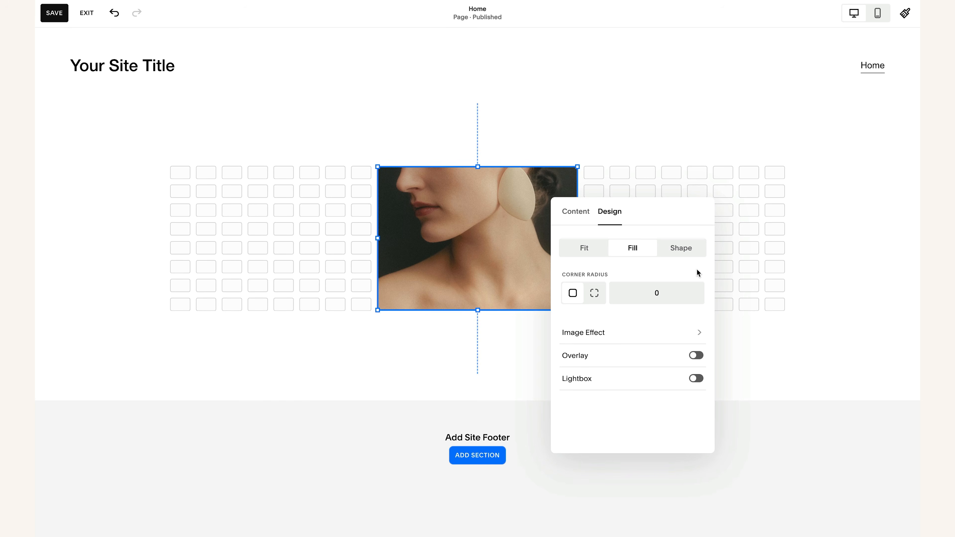
pyautogui.click(681, 249)
# - Look through the image shapes, then return the portrait to a plain Fit rectangle
pyautogui.click(645, 274)
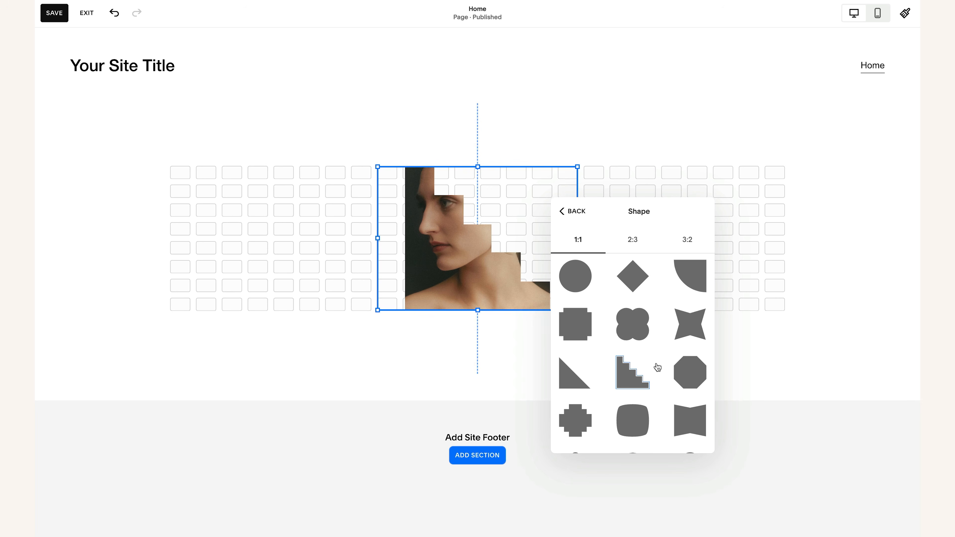
pyautogui.click(579, 211)
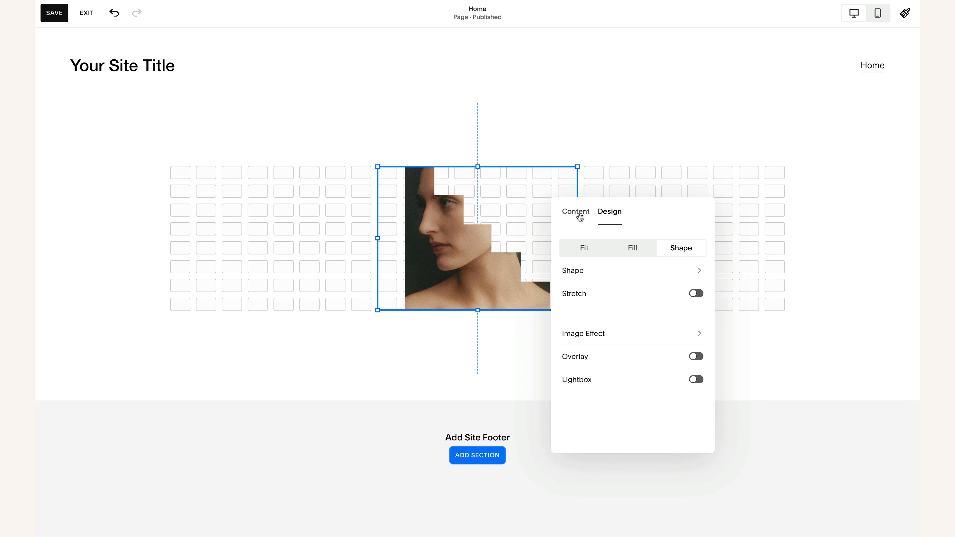
pyautogui.click(593, 247)
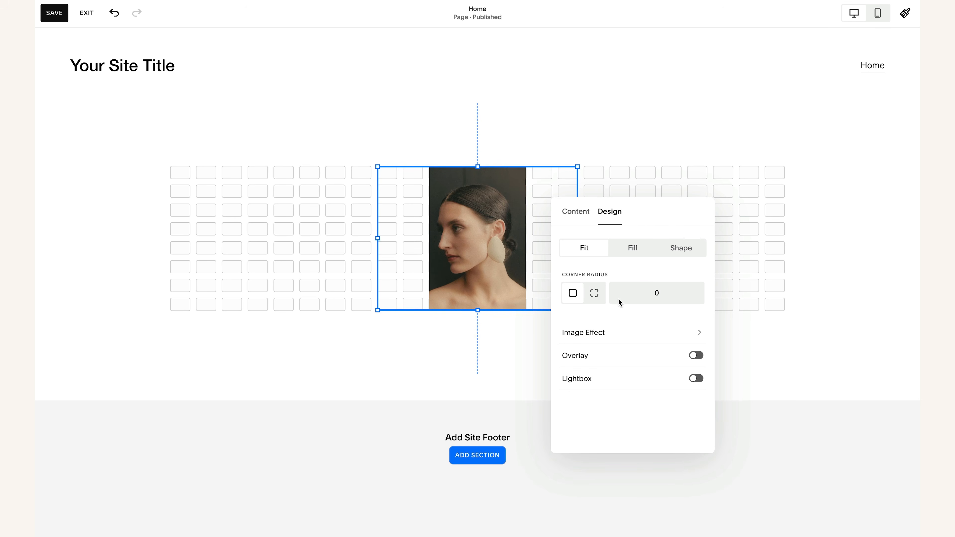
# - Set a single shared corner radius of 50 and leave Image Effect unset
pyautogui.click(595, 298)
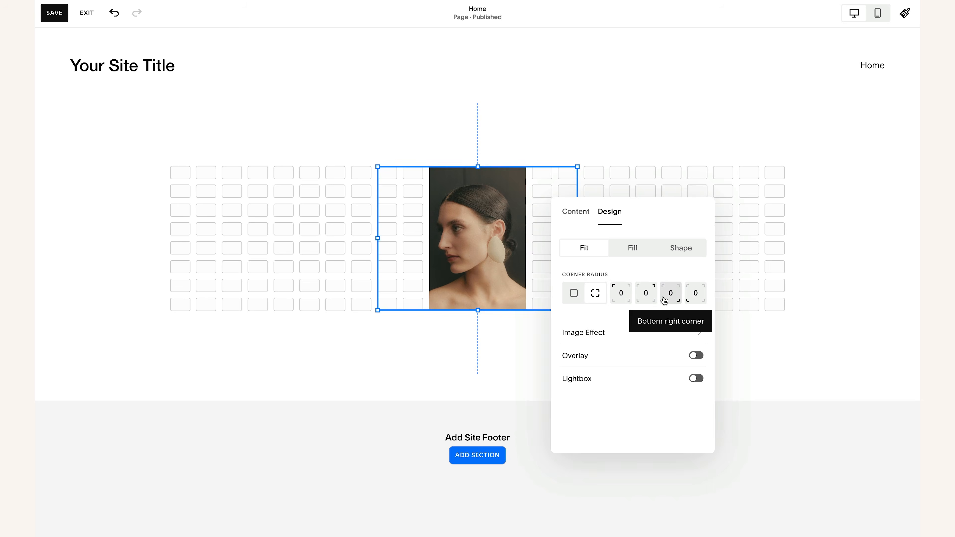
pyautogui.click(574, 293)
pyautogui.write('50')
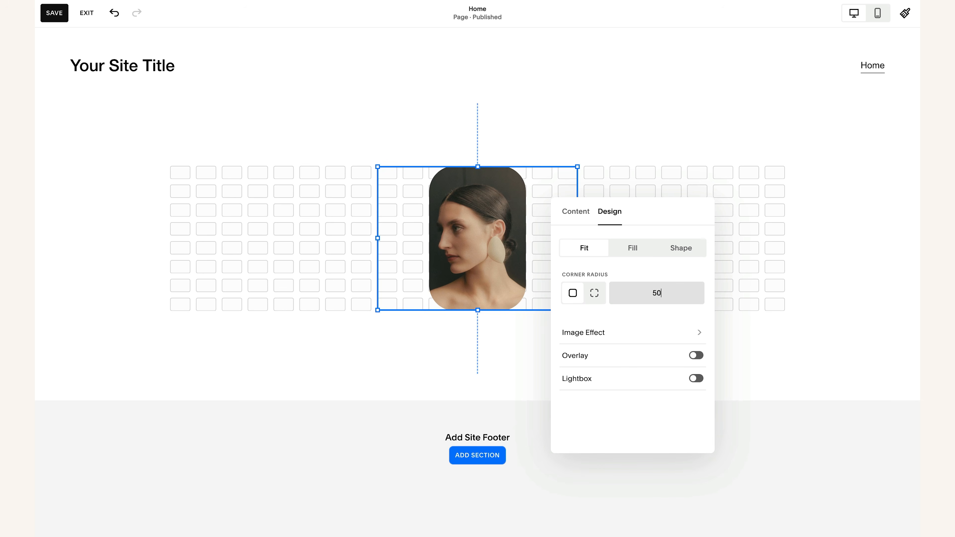
pyautogui.click(648, 306)
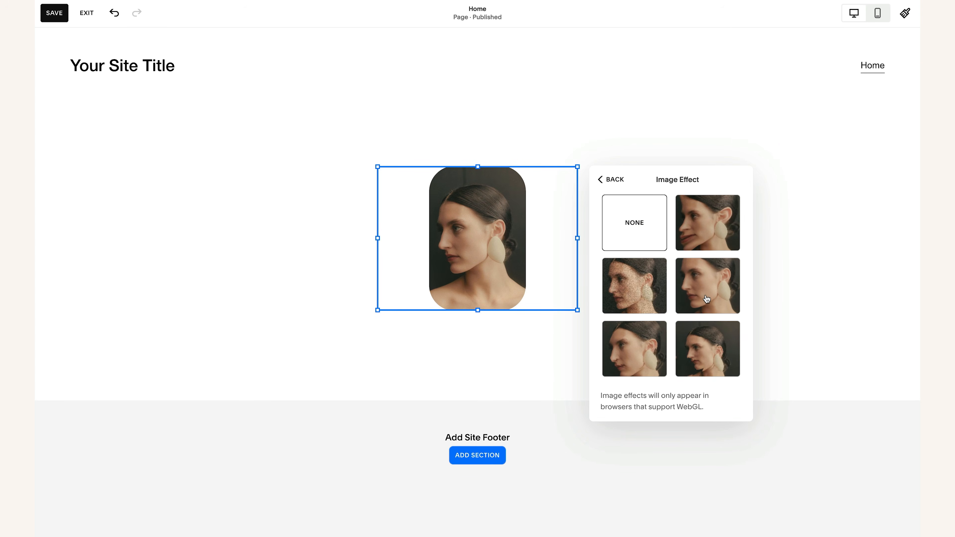
pyautogui.click(625, 181)
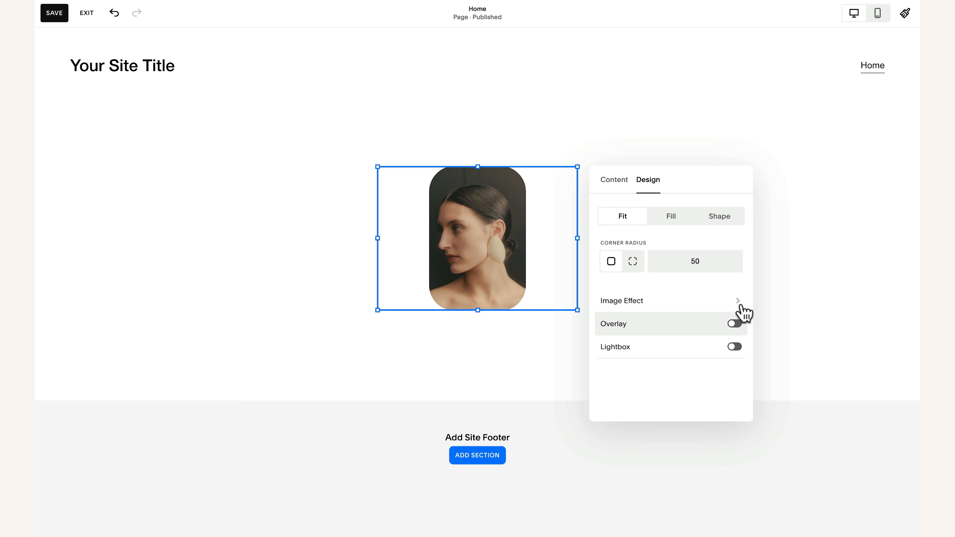
# - Add a black overlay to the portrait with lowered opacity
pyautogui.click(735, 324)
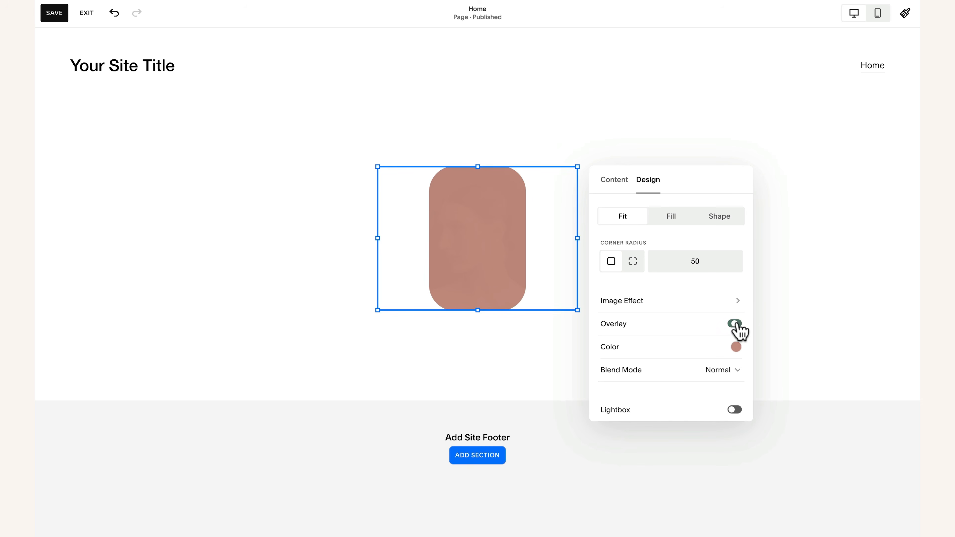
pyautogui.click(736, 347)
pyautogui.click(889, 324)
pyautogui.moveTo(892, 347); pyautogui.dragTo(809, 348)
# - Enable the lightbox, preview it, and enlarge the portrait's image block
pyautogui.scroll(-1, 696, 368)
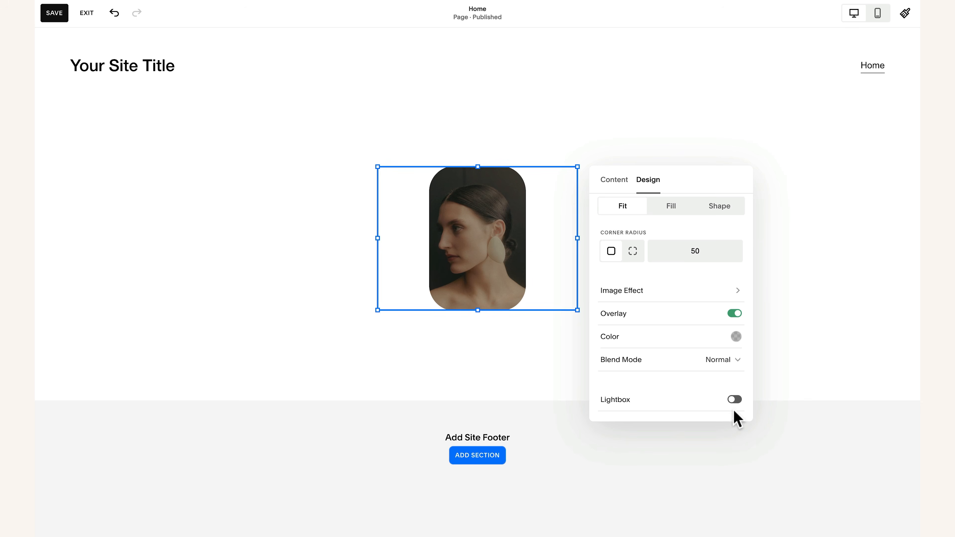
pyautogui.scroll(-1, 678, 386)
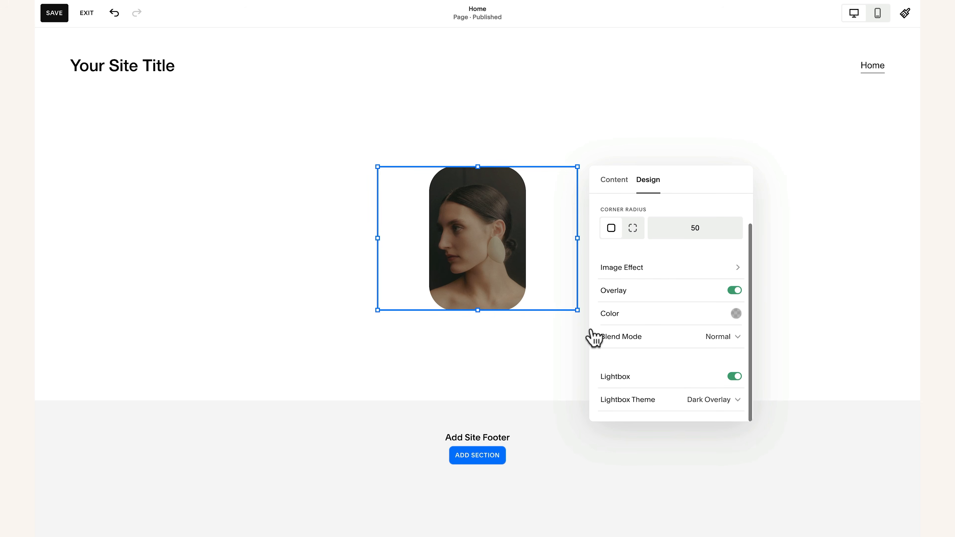
pyautogui.click(488, 222)
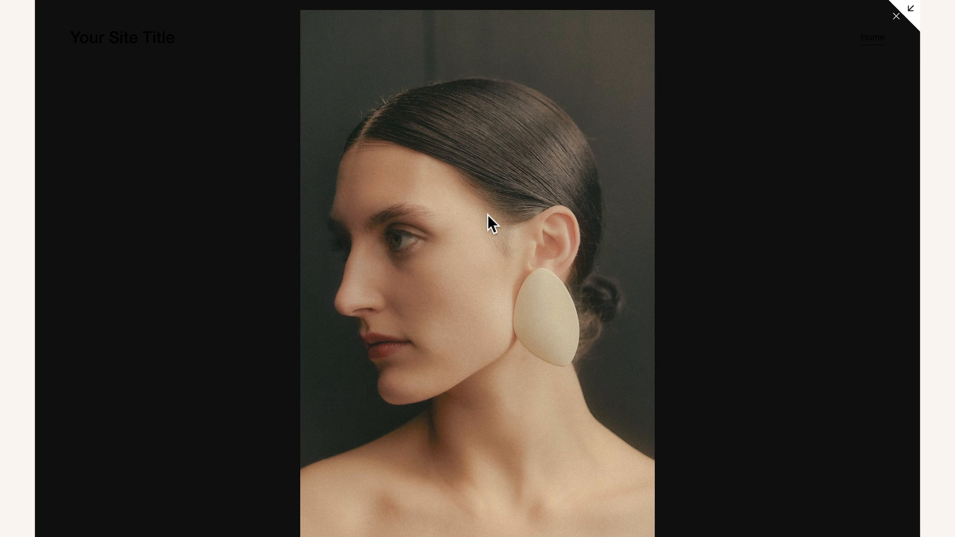
pyautogui.click(892, 23)
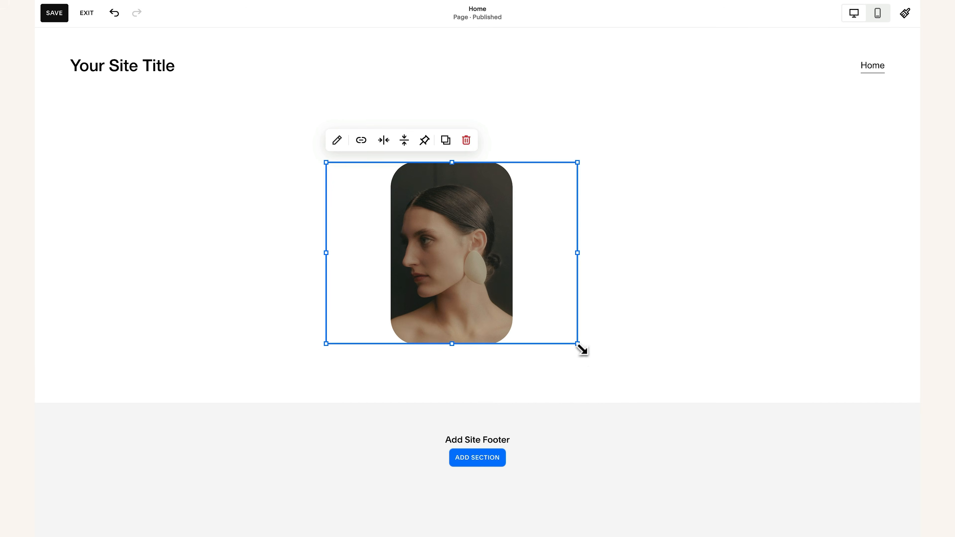
pyautogui.moveTo(581, 348); pyautogui.dragTo(603, 383)
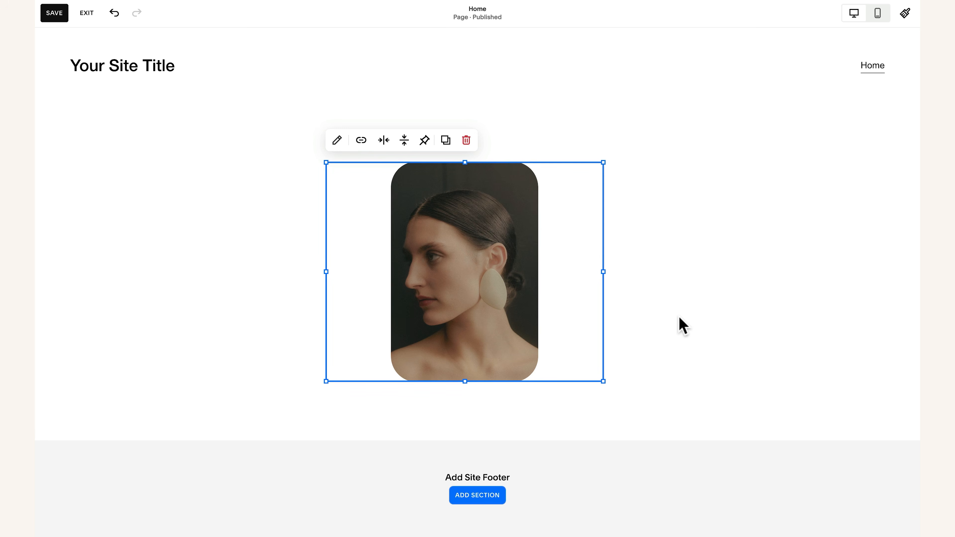
# - Insert a line block, stretch it across the section, and lower it one grid row
pyautogui.click(110, 165)
pyautogui.click(90, 127)
pyautogui.click(199, 308)
pyautogui.moveTo(296, 225); pyautogui.dragTo(782, 218)
pyautogui.moveTo(717, 223); pyautogui.dragTo(631, 262)
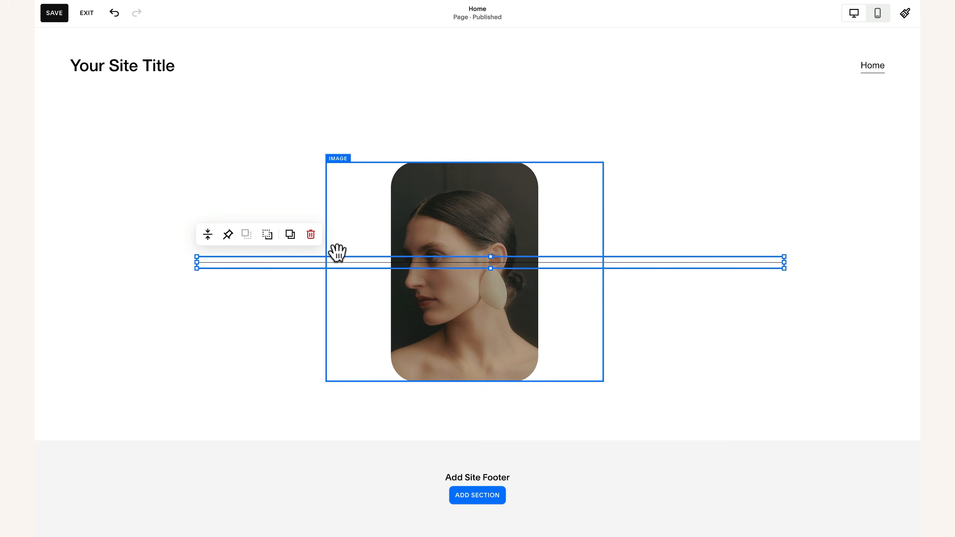
# - Move the line block backward so it sits behind the portrait
pyautogui.click(266, 235)
pyautogui.click(245, 234)
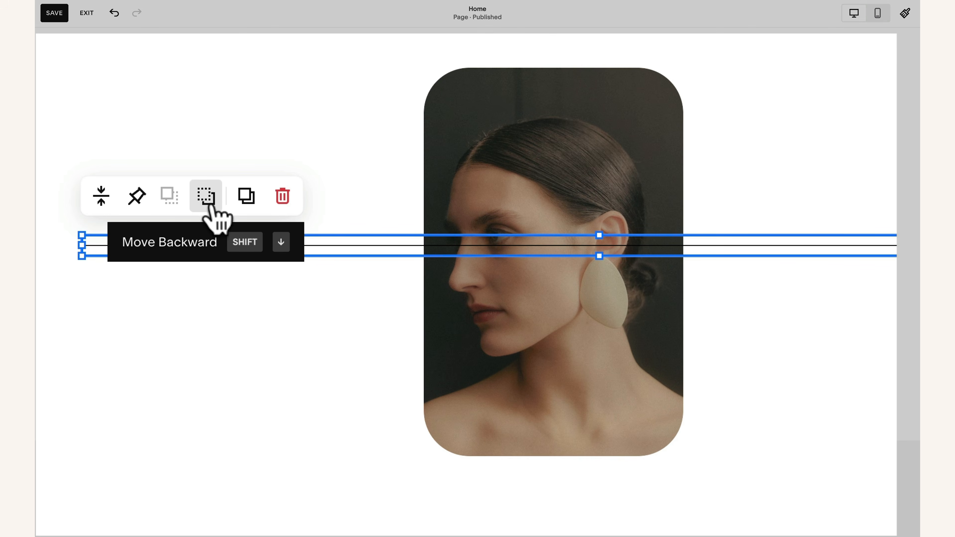
pyautogui.click(211, 207)
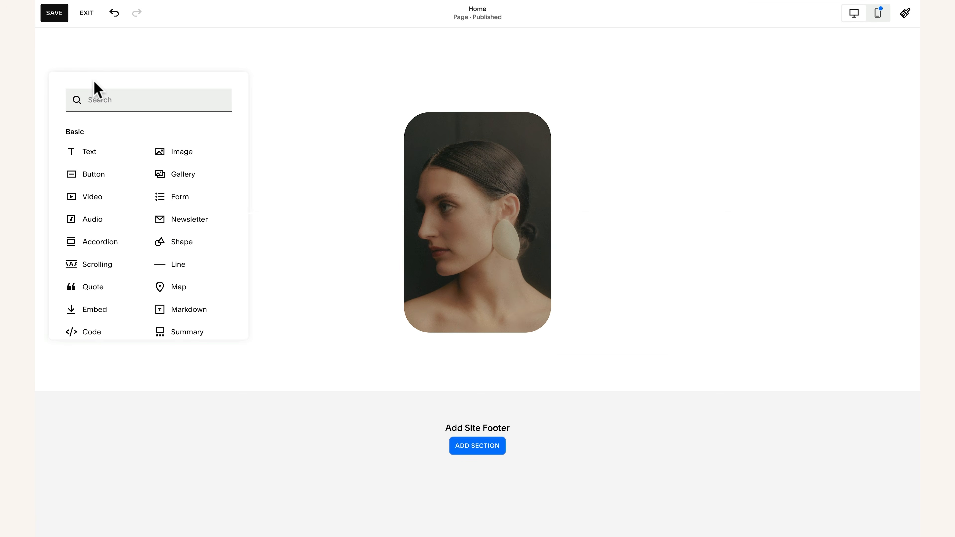
# - Add a centred text block reading 'Hello'
pyautogui.click(106, 154)
pyautogui.click(204, 162)
pyautogui.write('Hello')
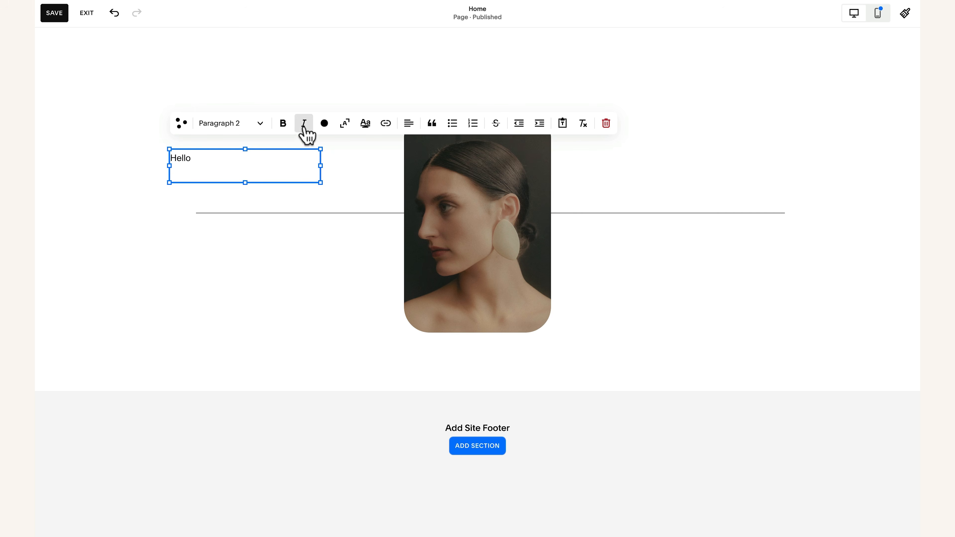
pyautogui.click(412, 129)
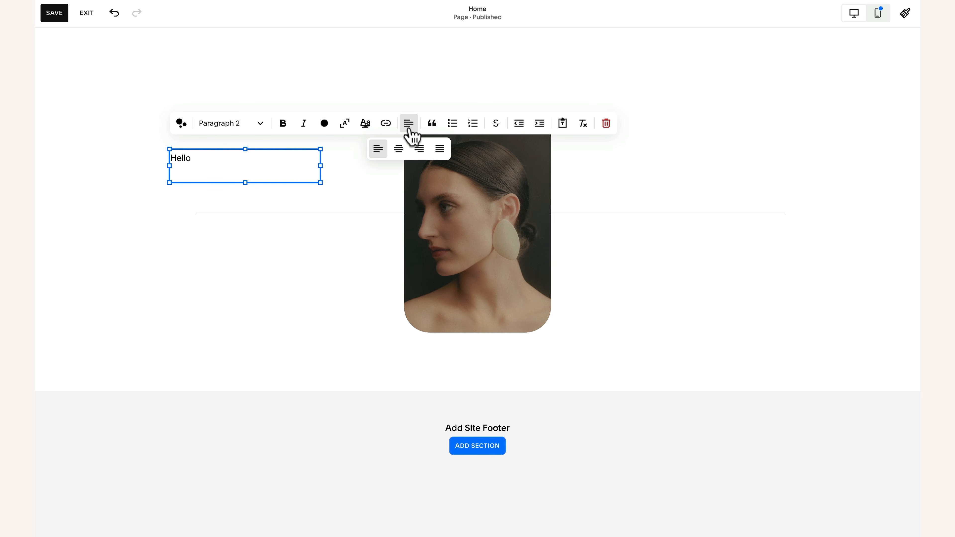
pyautogui.click(398, 151)
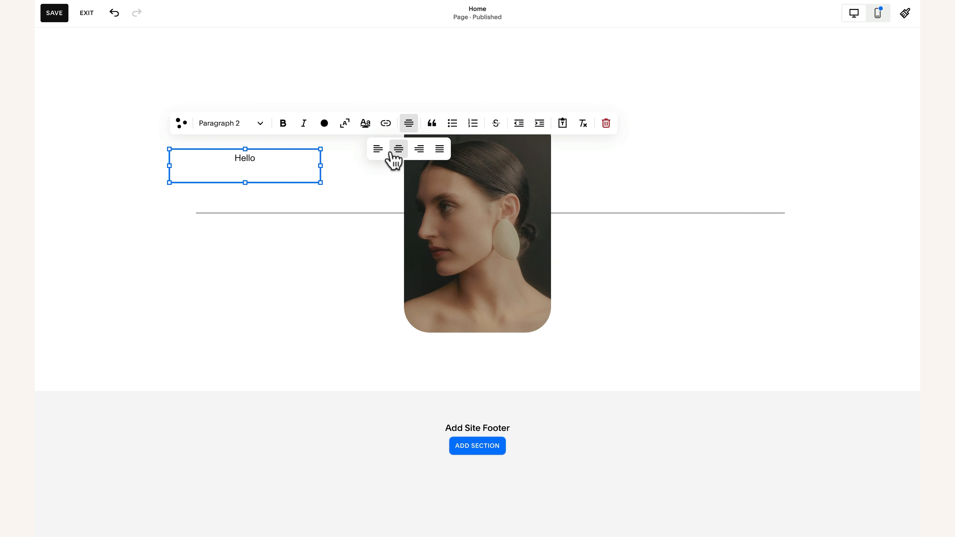
pyautogui.click(332, 174)
# - Duplicate the Hello block, move the copy below the line, and select all blocks
pyautogui.click(292, 166)
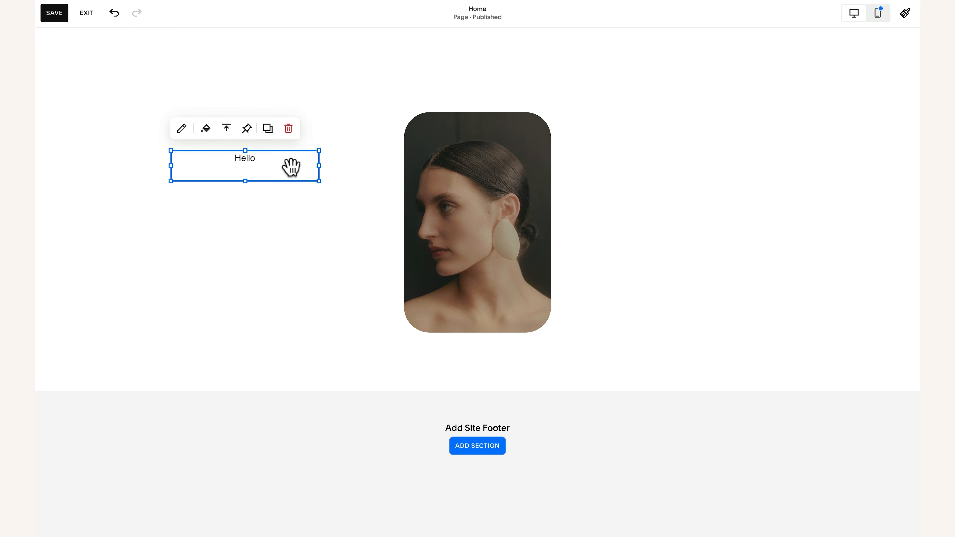
pyautogui.click(269, 133)
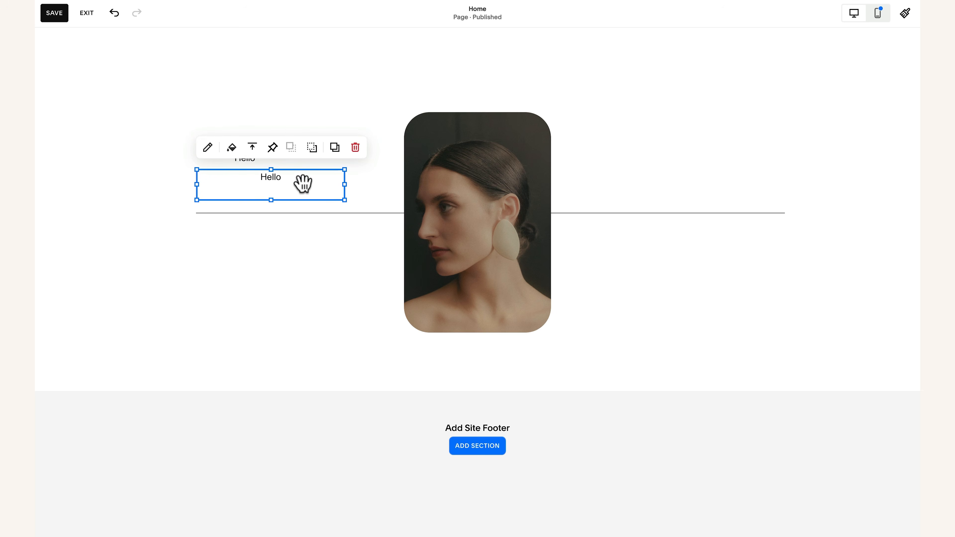
pyautogui.moveTo(298, 175); pyautogui.dragTo(273, 155)
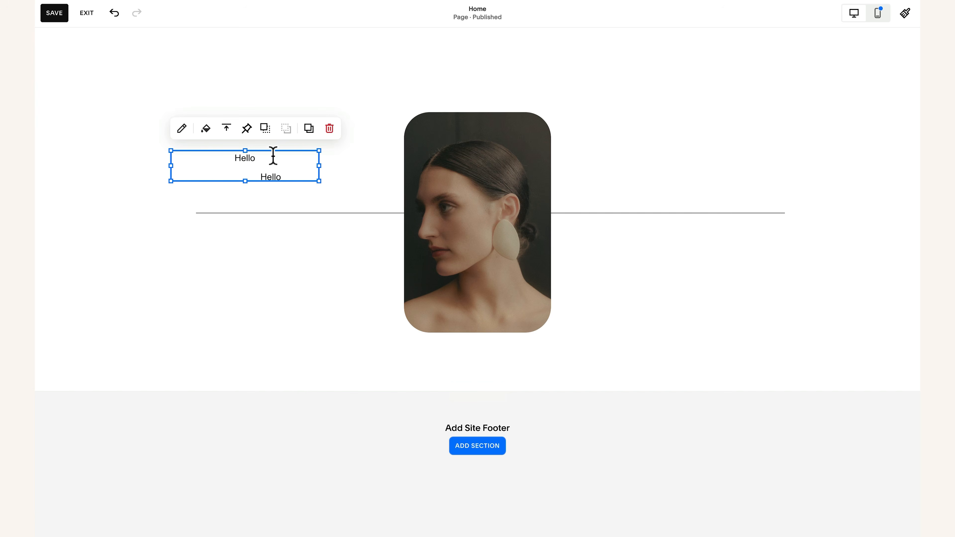
pyautogui.hotkey('ctrl', 'z')
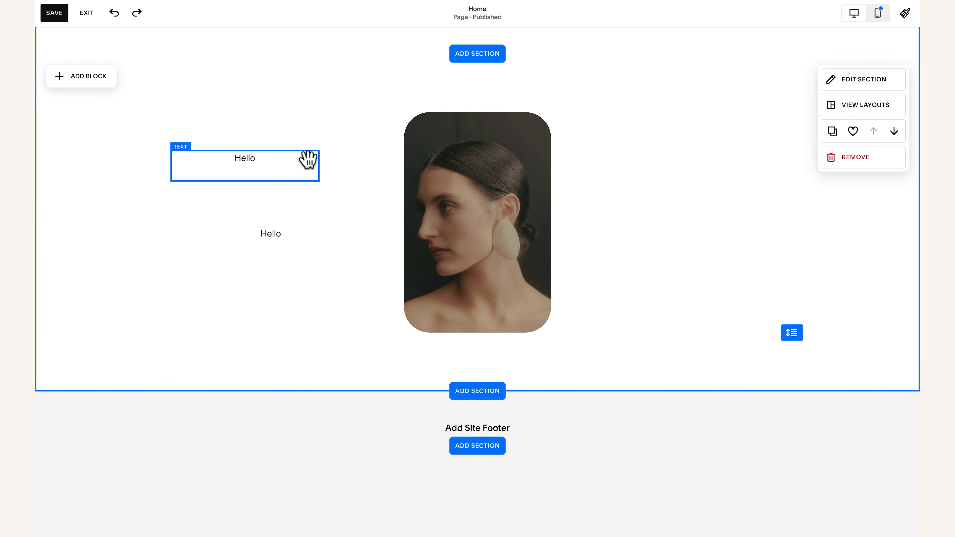
pyautogui.click(307, 159)
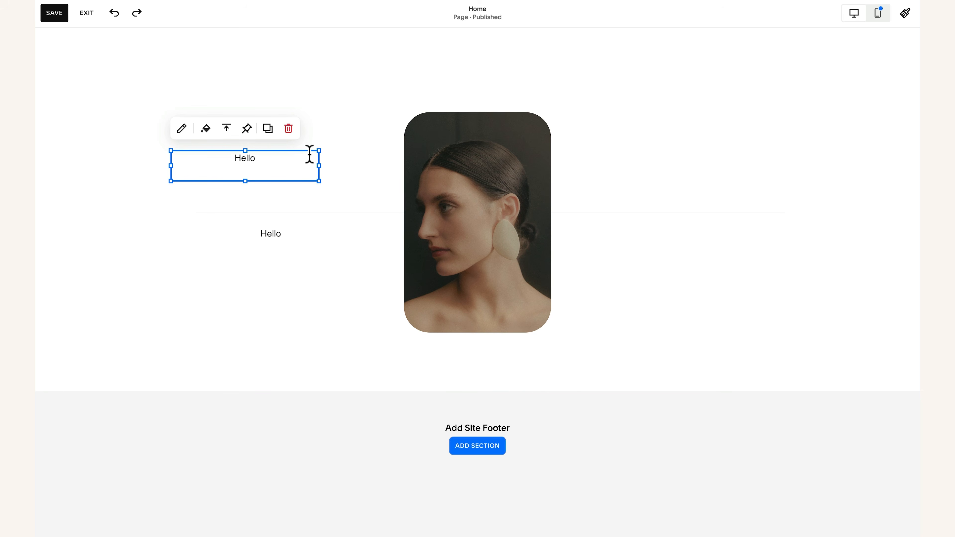
pyautogui.click(312, 201)
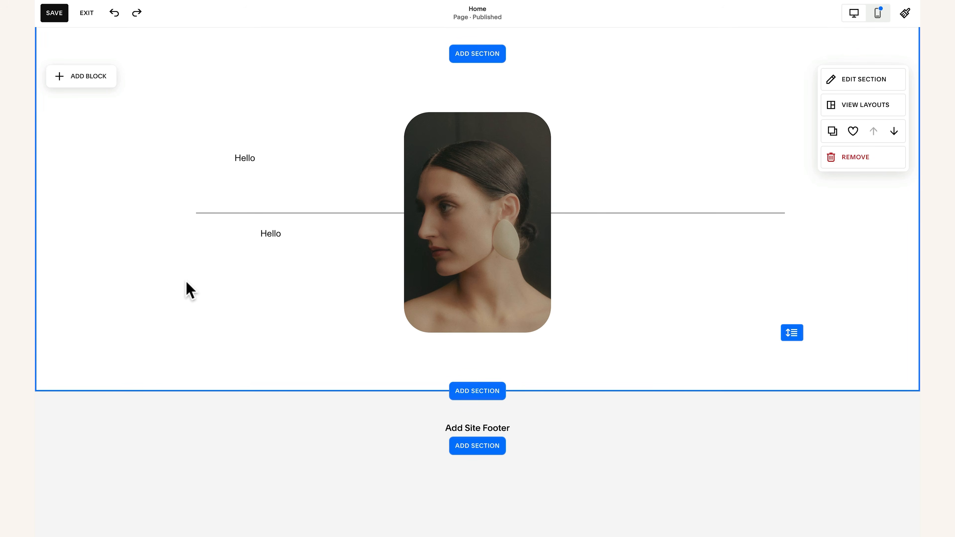
pyautogui.hotkey('ctrl', 'v')
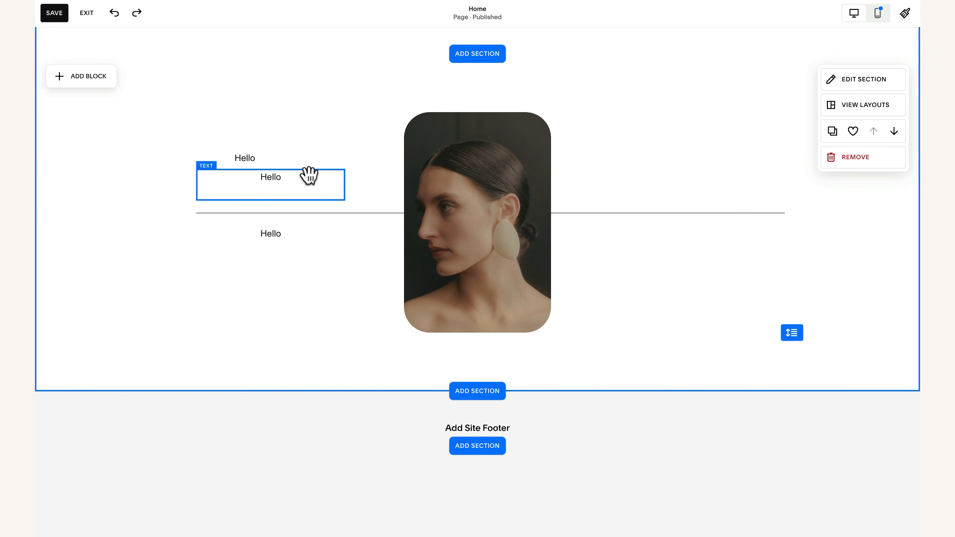
pyautogui.click(309, 175)
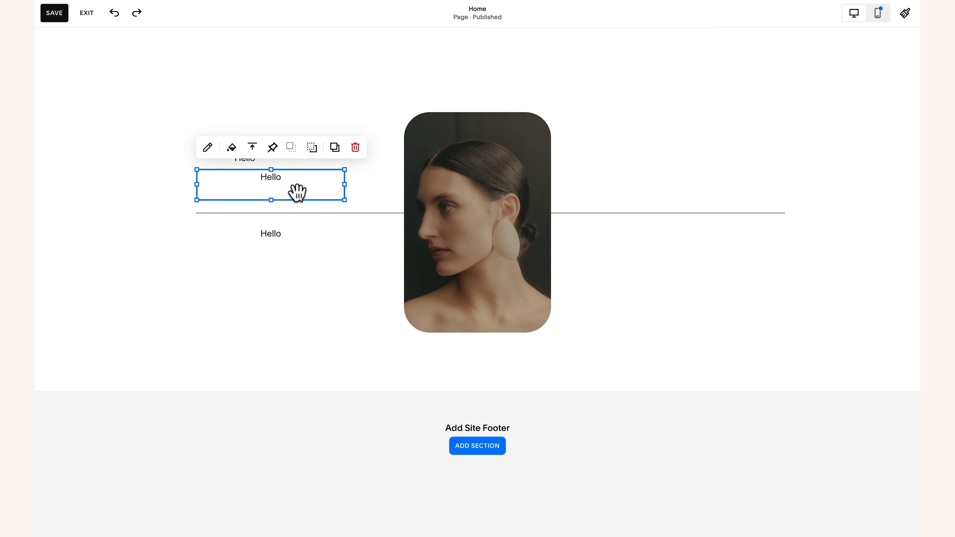
pyautogui.moveTo(297, 193); pyautogui.dragTo(293, 283)
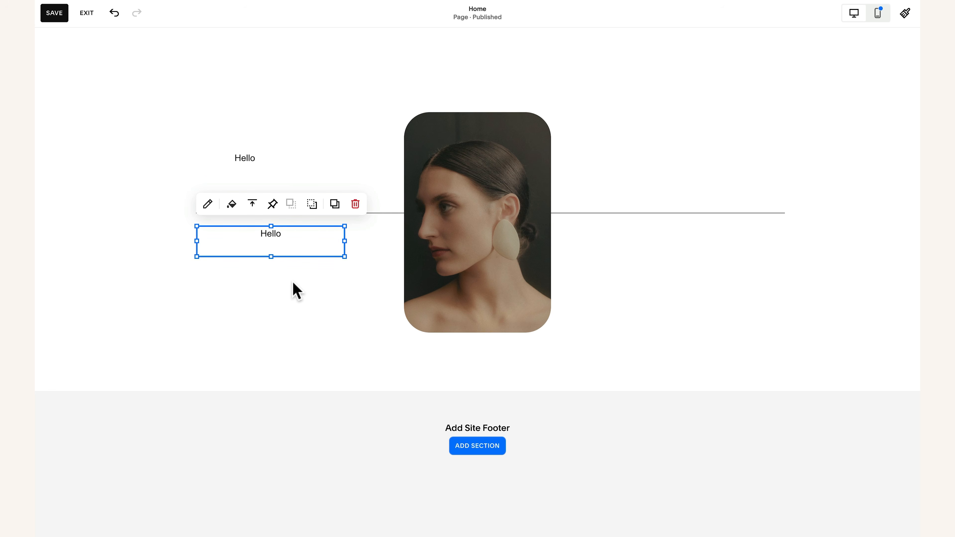
pyautogui.hotkey('ctrl', 'a')
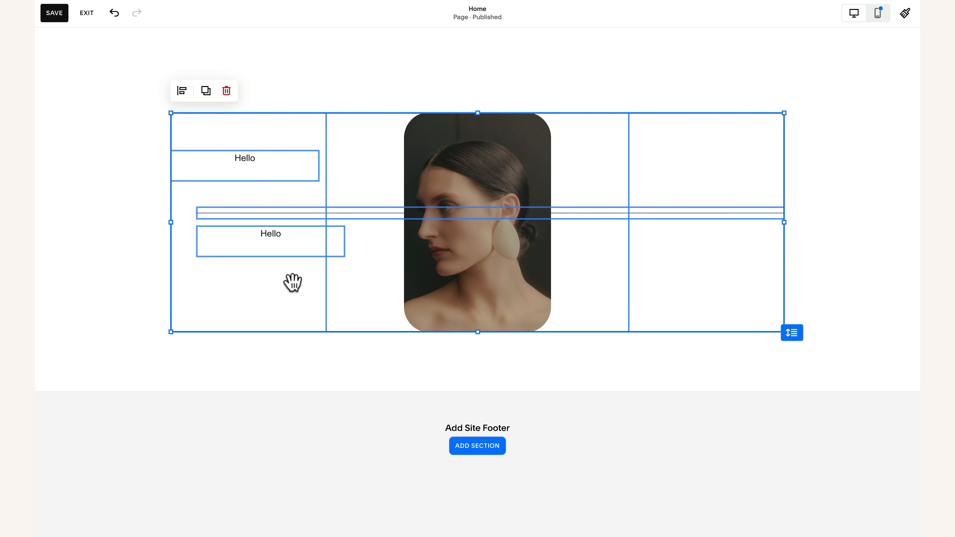
# - Vertically centre the grouped blocks and move Gorgeous onto the line right of the portrait
pyautogui.click(183, 99)
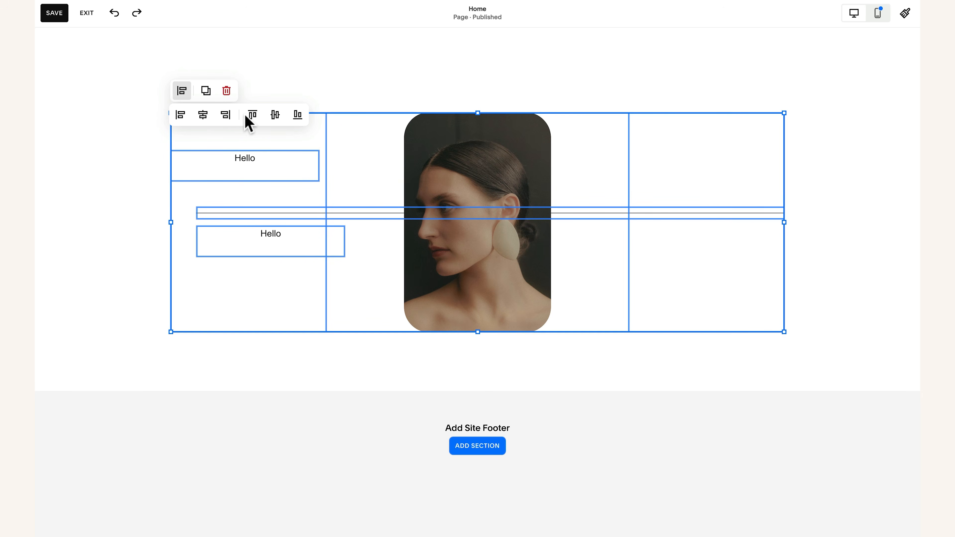
pyautogui.click(298, 114)
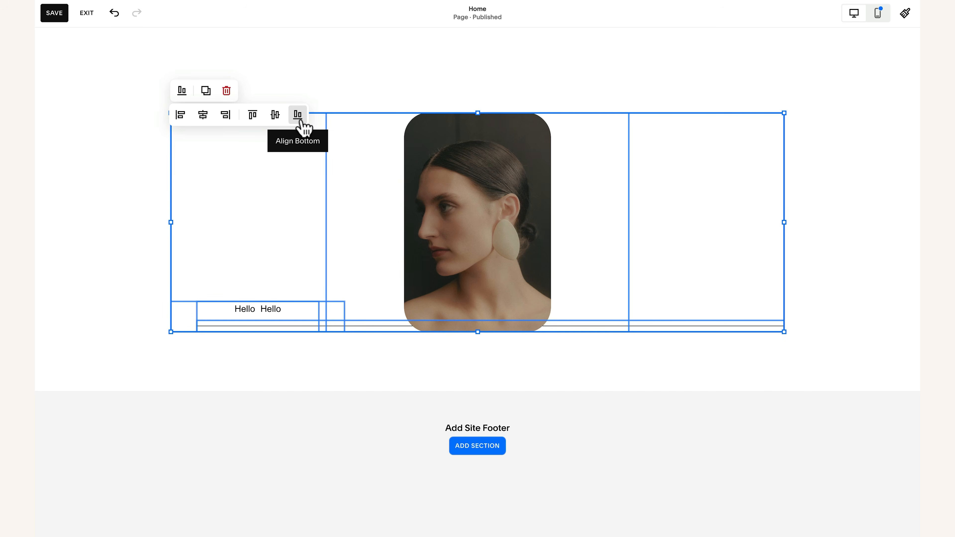
pyautogui.click(276, 116)
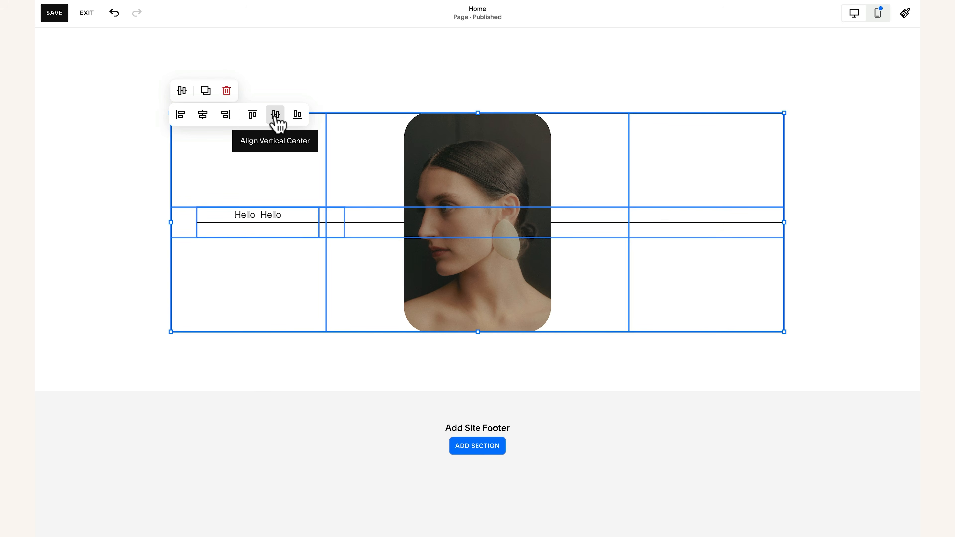
pyautogui.click(292, 230)
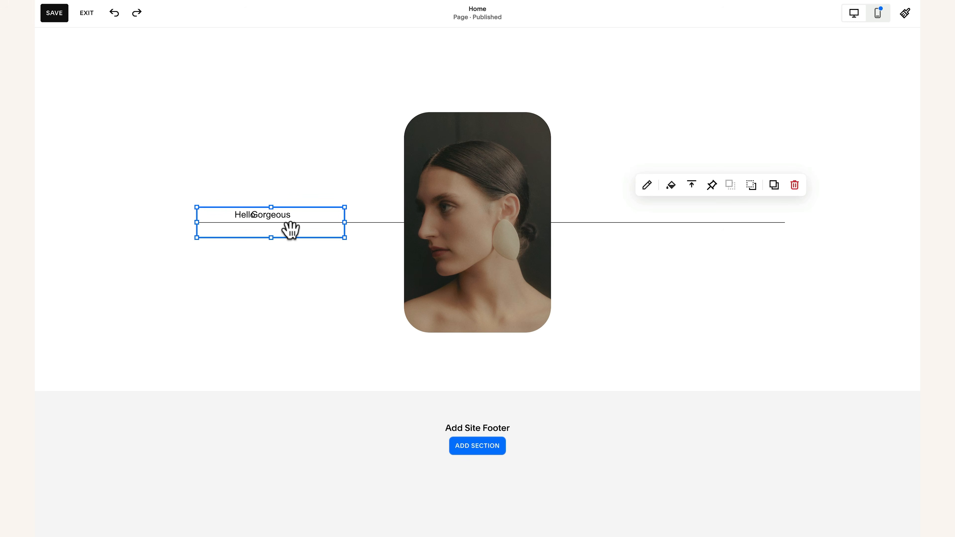
pyautogui.click(411, 226)
pyautogui.moveTo(296, 230); pyautogui.dragTo(721, 227)
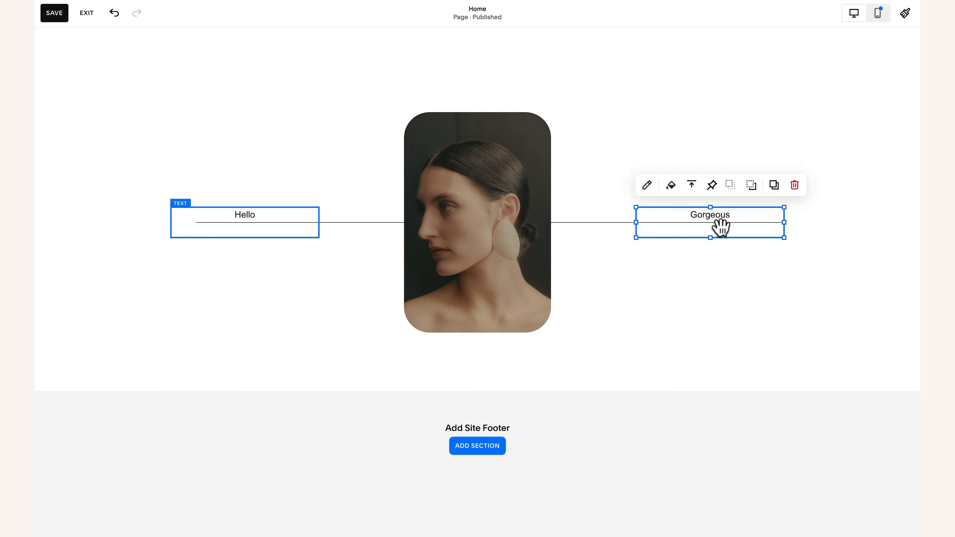
# - Centre the Hello block vertically on the line
pyautogui.click(246, 217)
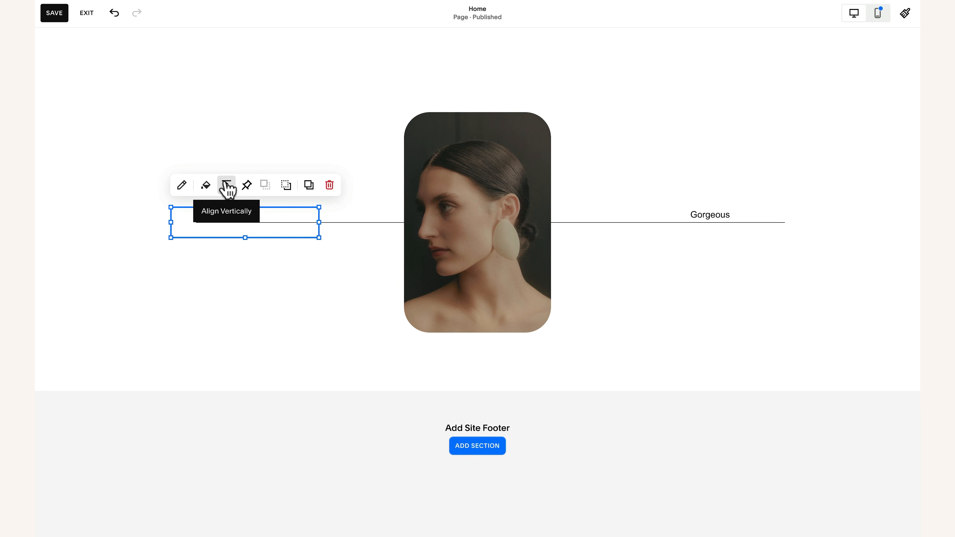
pyautogui.click(228, 190)
pyautogui.click(229, 211)
pyautogui.click(260, 276)
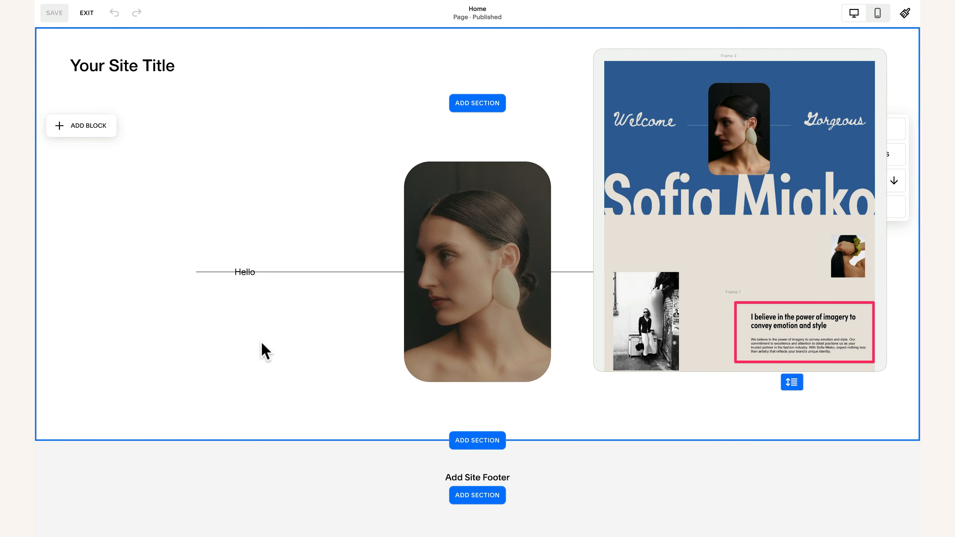
# - Insert a blank section beneath the portrait section on the Home page
pyautogui.click(480, 442)
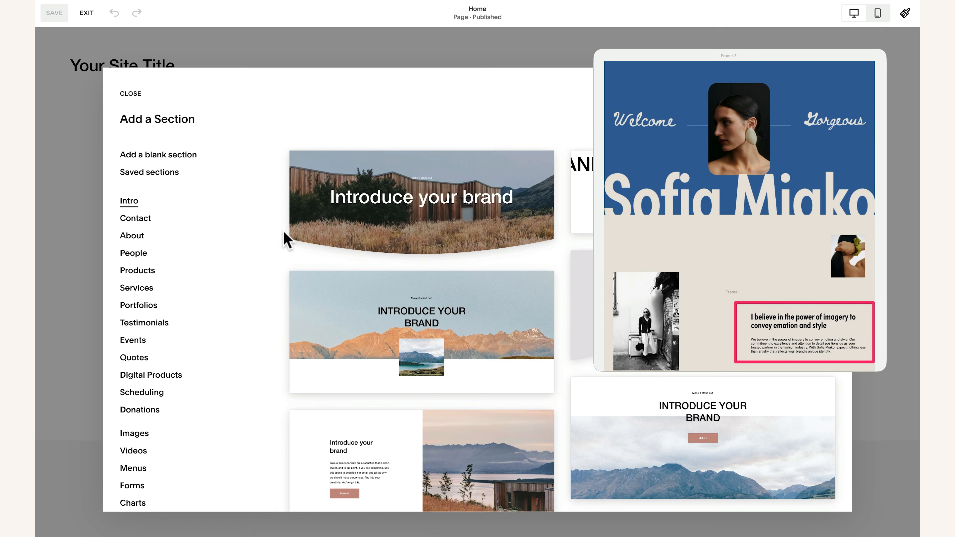
pyautogui.click(176, 155)
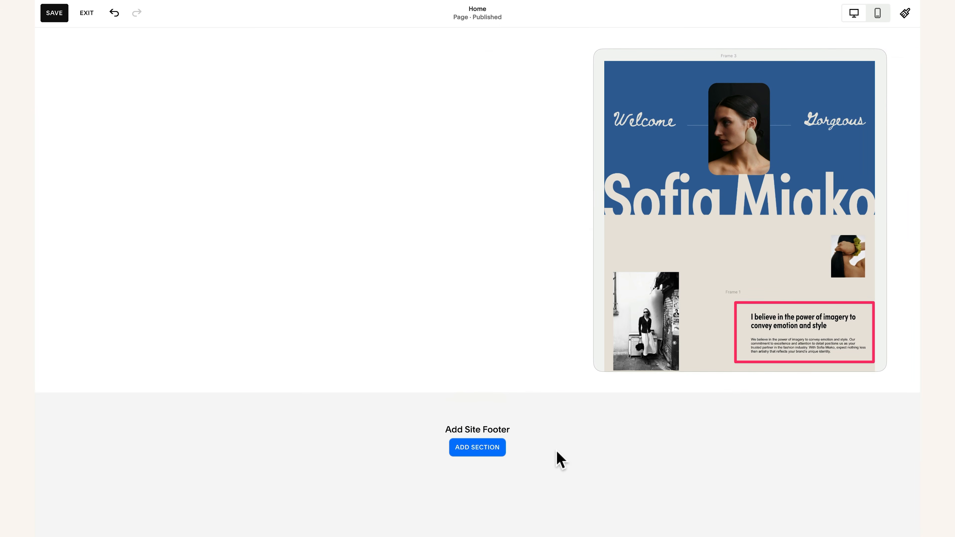
pyautogui.scroll(3, 102, 172)
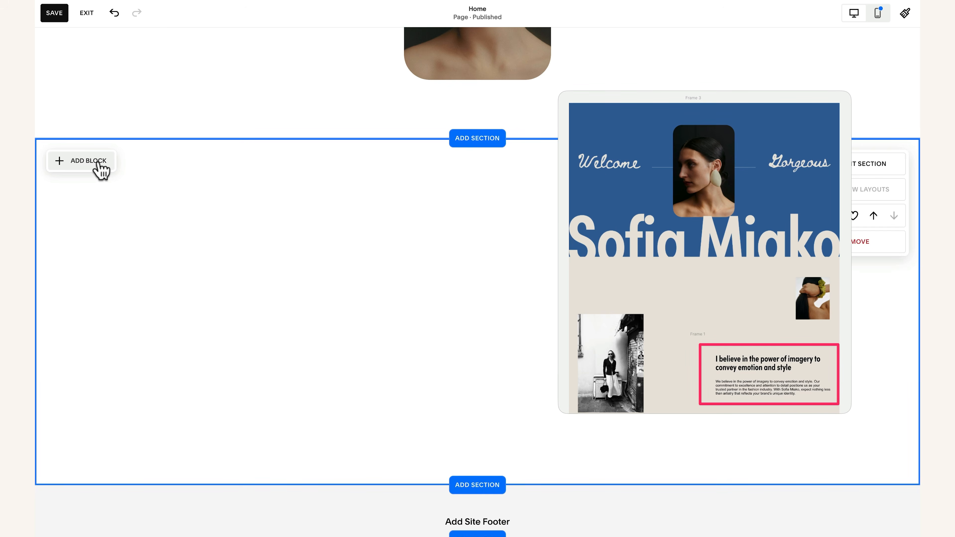
# - Add a text block with the pasted imagery heading and brand paragraph, then open the heading's style dropdown
pyautogui.click(99, 163)
pyautogui.click(101, 226)
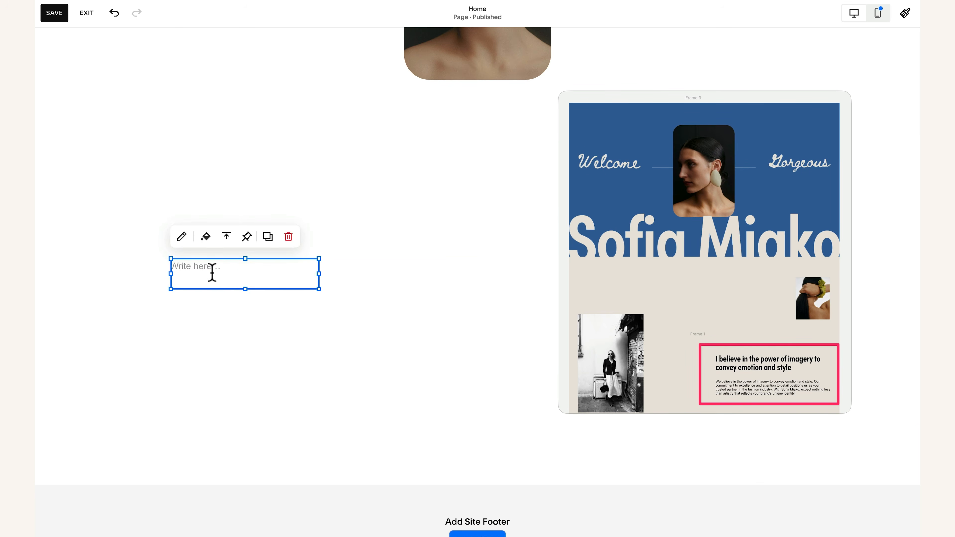
pyautogui.click(212, 273)
pyautogui.write("I believe in the power of imagery to convey emotion and style  We believe in the power of imagery to convey emotion and style. Our commitment to excellence and attention to detail positions us as your trusted partner in the fashion industry. With Sofia Miako, expect nothing less than artistry that reflects your brand's unique identity.")
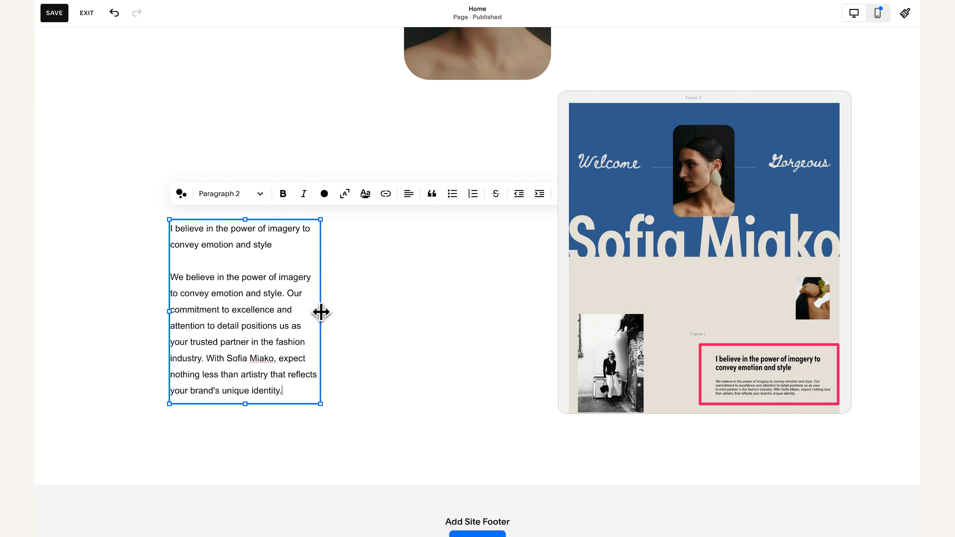
pyautogui.moveTo(274, 246); pyautogui.dragTo(259, 207)
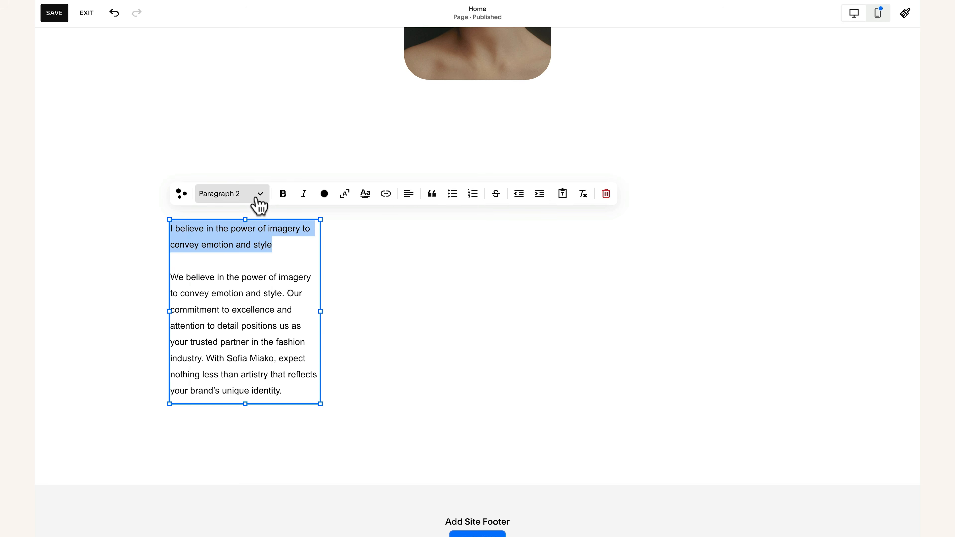
pyautogui.click(257, 199)
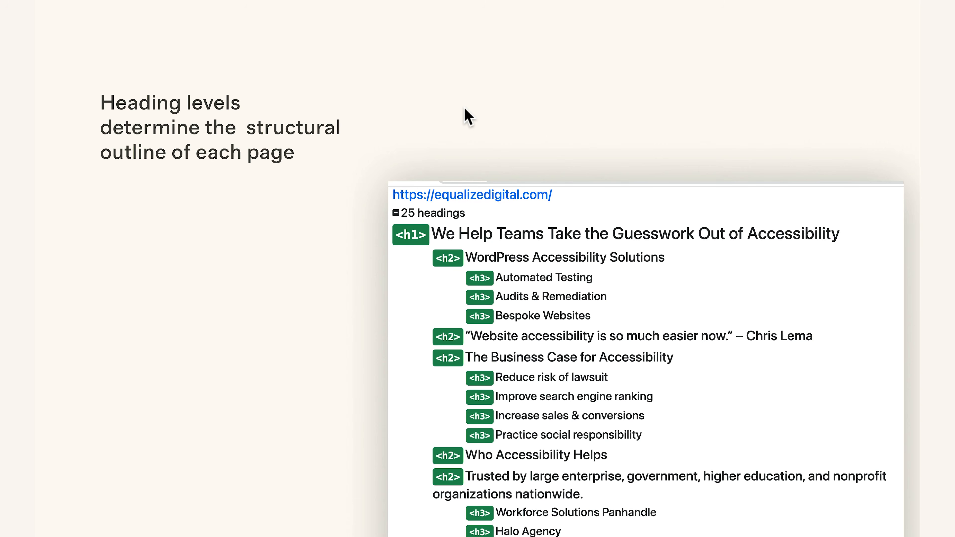
# - Advance past the heading-levels slides to the next slide
pyautogui.press('Right')
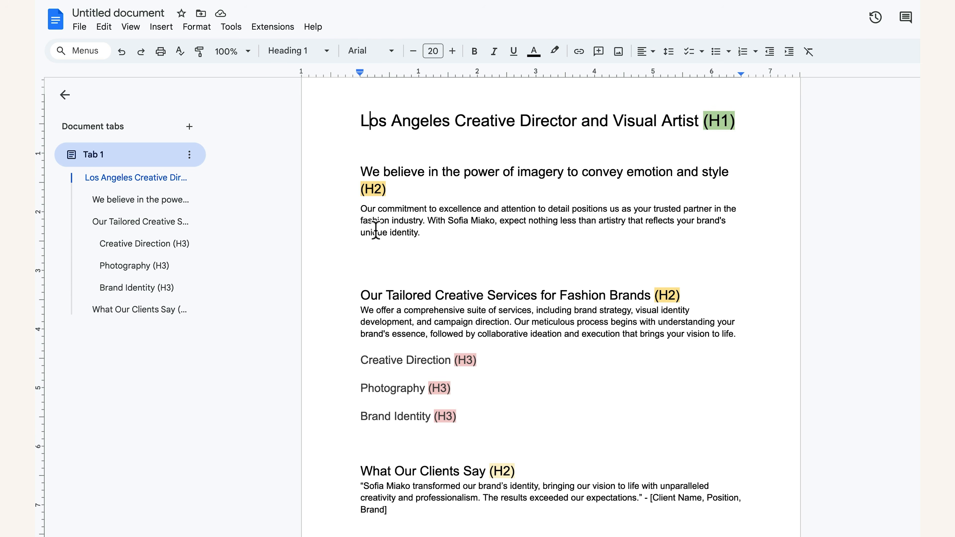
# - Check the draft's H1 title and Heading 2 style, then select the We believe heading in Squarespace
pyautogui.moveTo(358, 127); pyautogui.dragTo(698, 137)
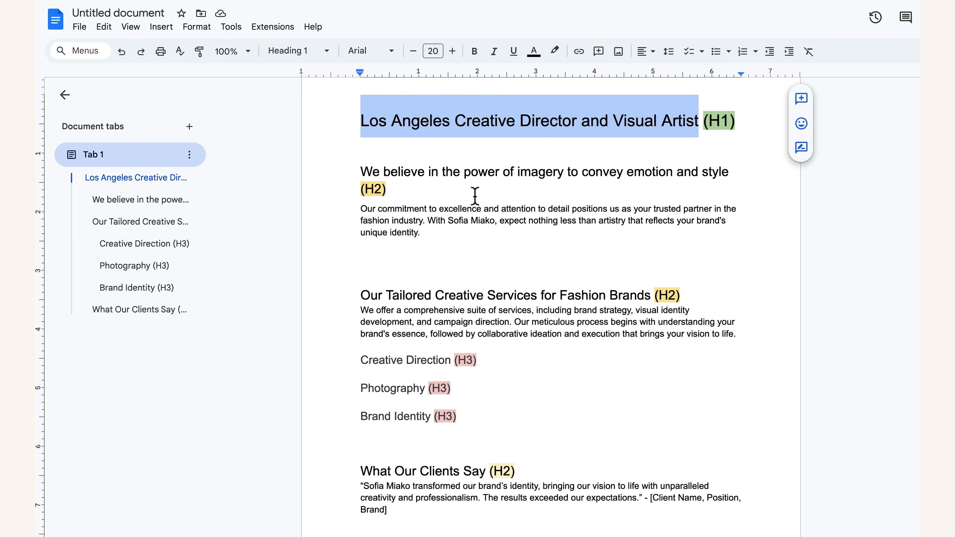
pyautogui.click(433, 189)
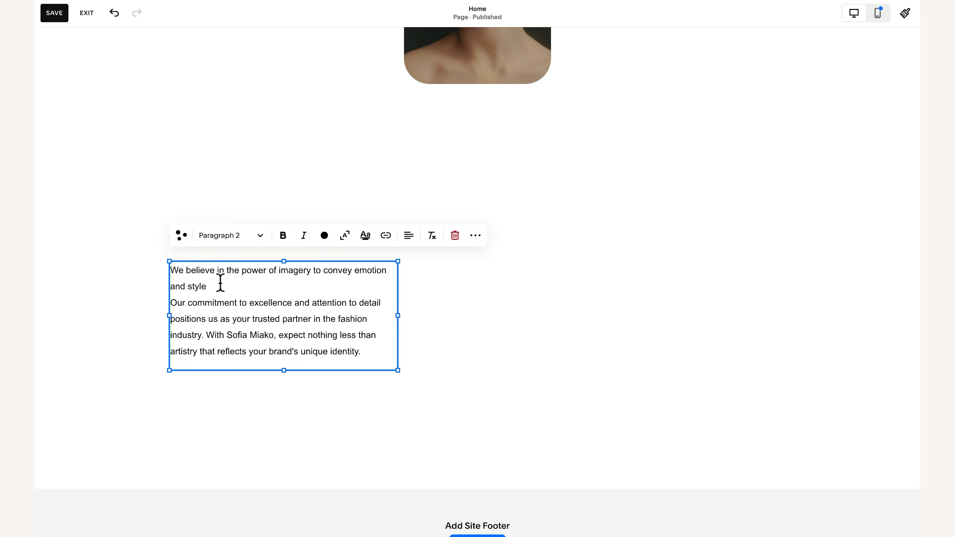
pyautogui.moveTo(220, 283); pyautogui.dragTo(171, 268)
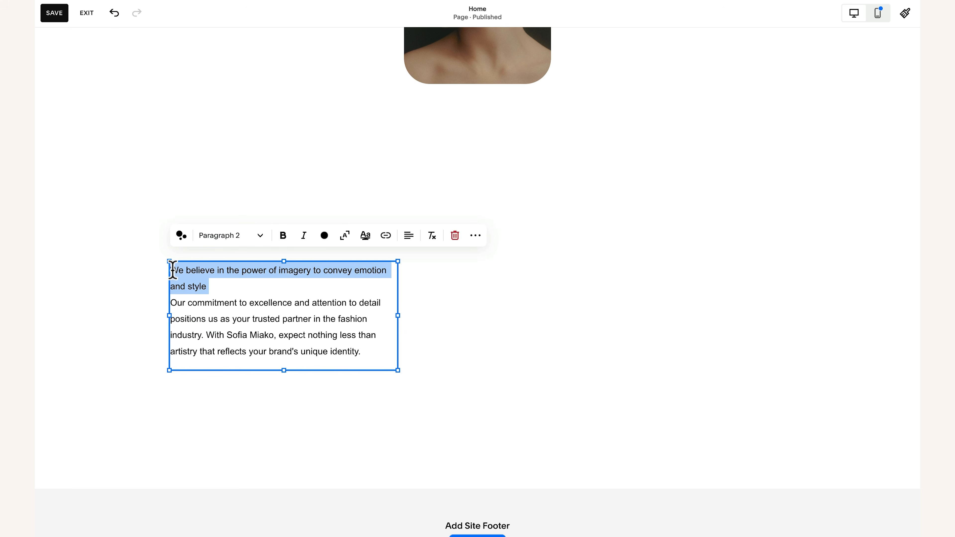
# - Set the imagery heading line to the Heading 2 style
pyautogui.click(260, 238)
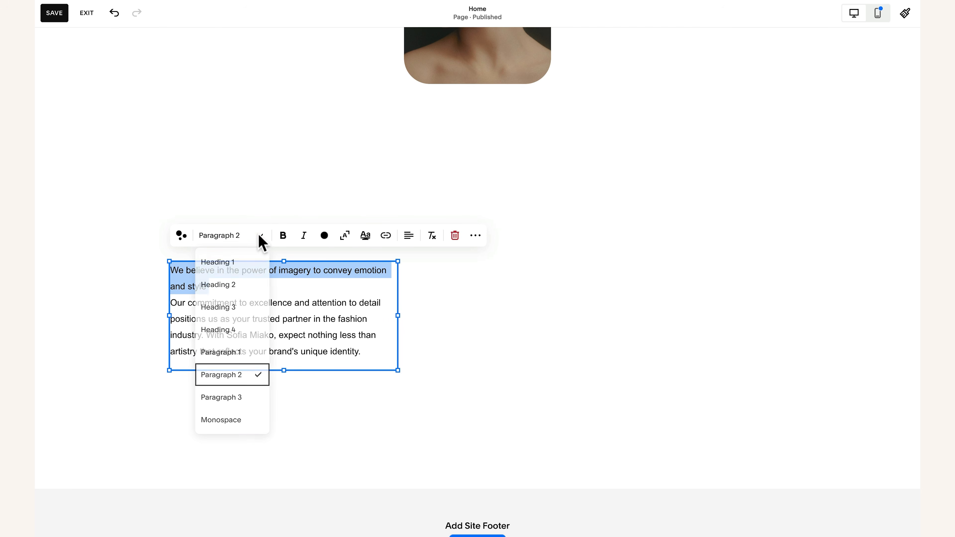
pyautogui.click(241, 291)
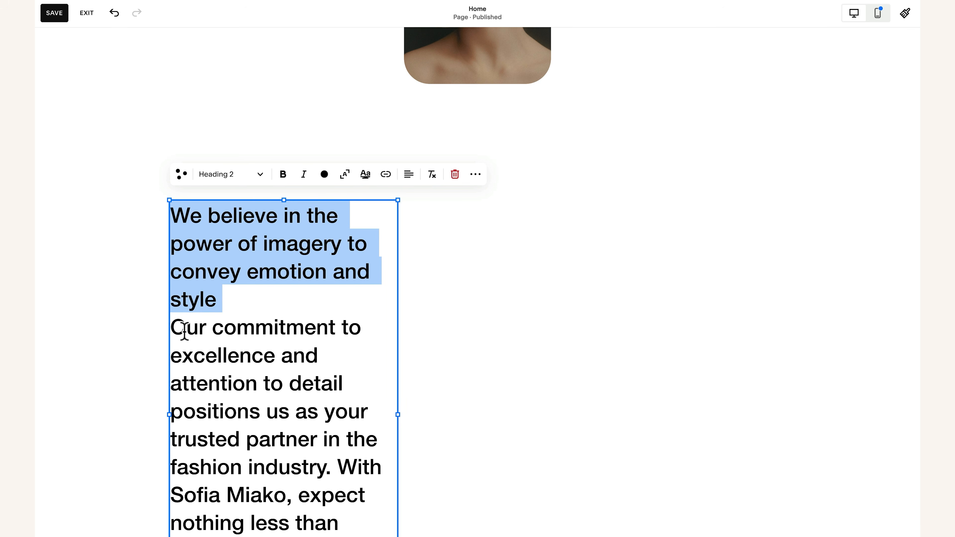
pyautogui.moveTo(177, 325); pyautogui.dragTo(305, 437)
pyautogui.scroll(-4, 305, 436)
# - Style the Our commitment paragraph as Paragraph 2, then widen and move the text block lower right
pyautogui.click(174, 169)
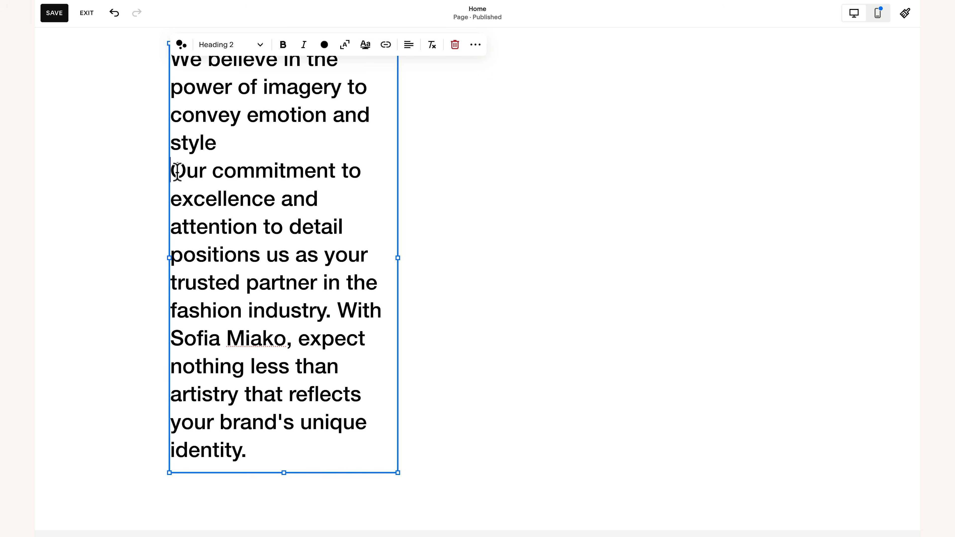
pyautogui.press('BackSpace')
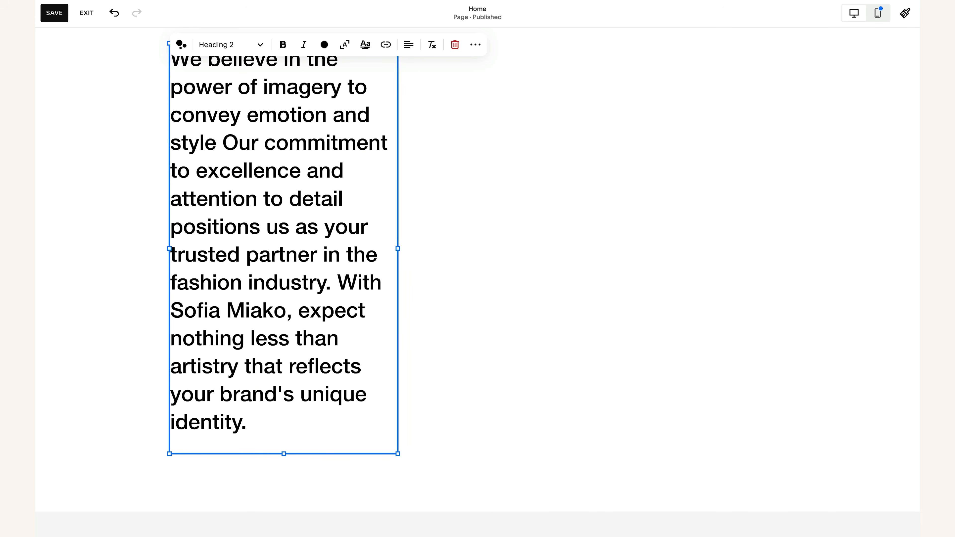
pyautogui.press('Return')
pyautogui.moveTo(172, 186); pyautogui.dragTo(273, 465)
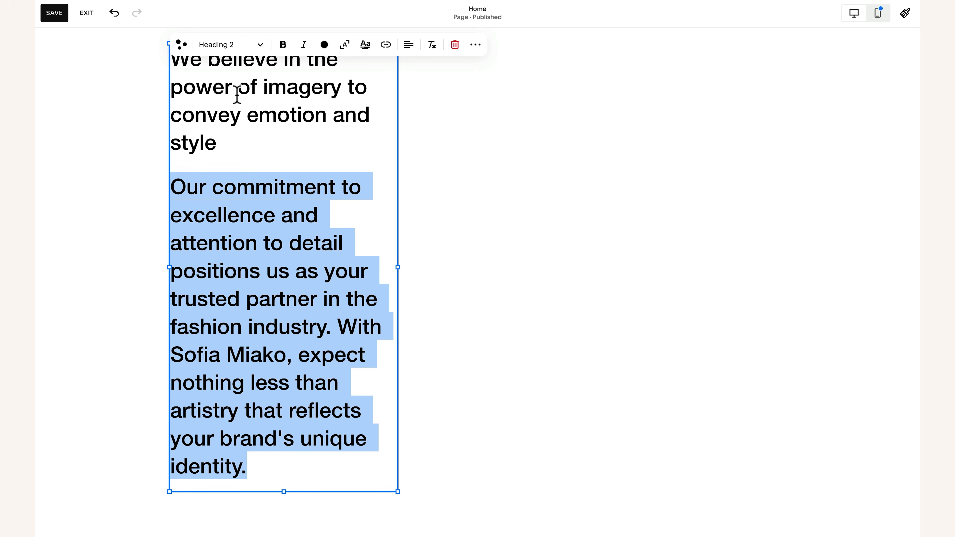
pyautogui.click(231, 59)
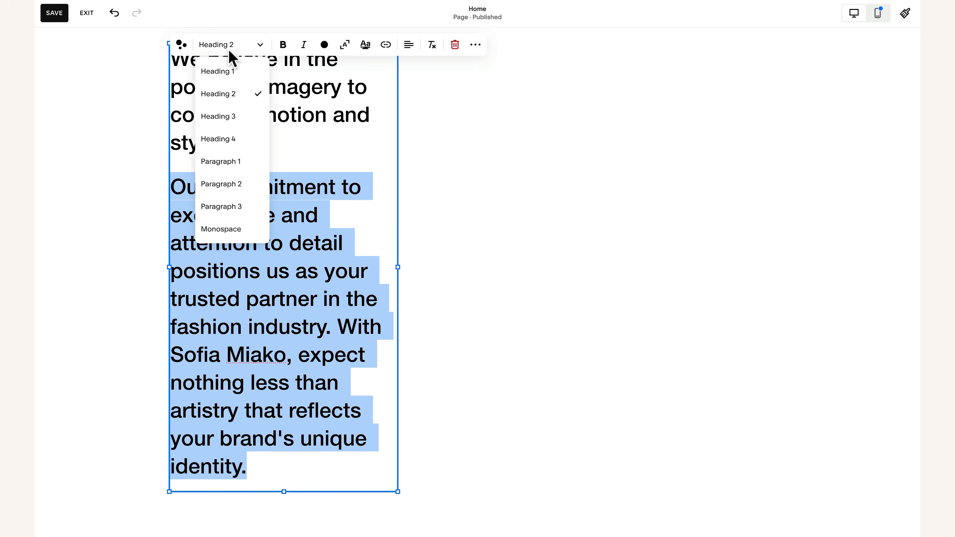
pyautogui.click(240, 185)
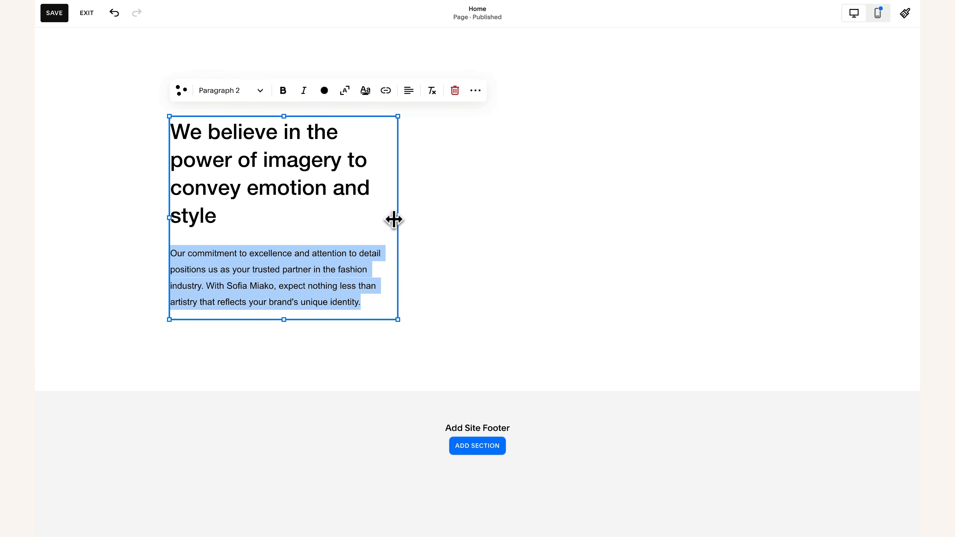
pyautogui.moveTo(397, 218); pyautogui.dragTo(527, 226)
pyautogui.moveTo(348, 339); pyautogui.dragTo(661, 393)
# - Insert an Image block into the section and align its photo left
pyautogui.click(668, 413)
pyautogui.click(77, 123)
pyautogui.click(198, 195)
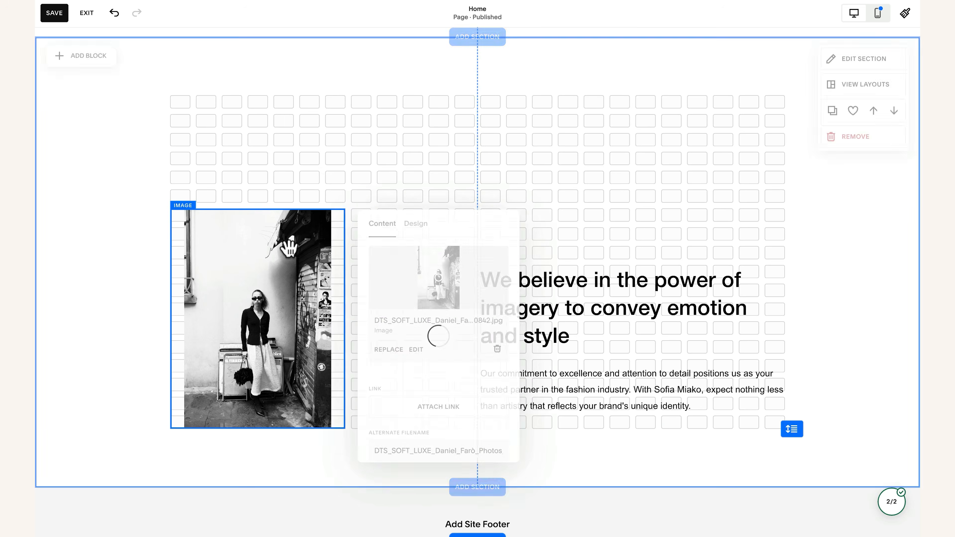
pyautogui.click(289, 248)
pyautogui.click(230, 193)
# - Duplicate the image block, move the copy to the upper right and shrink it
pyautogui.click(290, 189)
pyautogui.moveTo(285, 284); pyautogui.dragTo(695, 153)
pyautogui.click(666, 83)
pyautogui.moveTo(613, 315); pyautogui.dragTo(662, 222)
# - Replace the copy's photo with a colour photo and right-align it in the corner
pyautogui.click(672, 73)
pyautogui.click(762, 235)
pyautogui.click(425, 79)
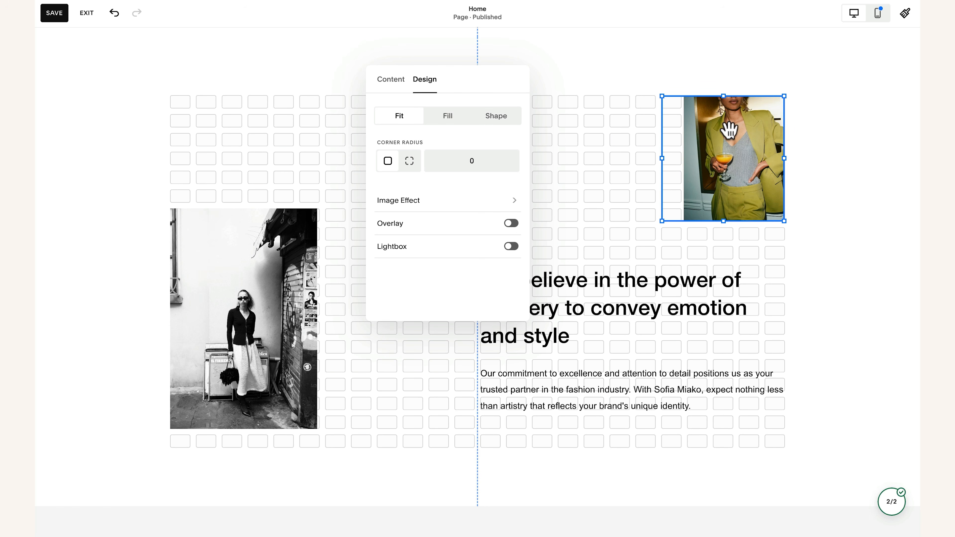
pyautogui.click(620, 130)
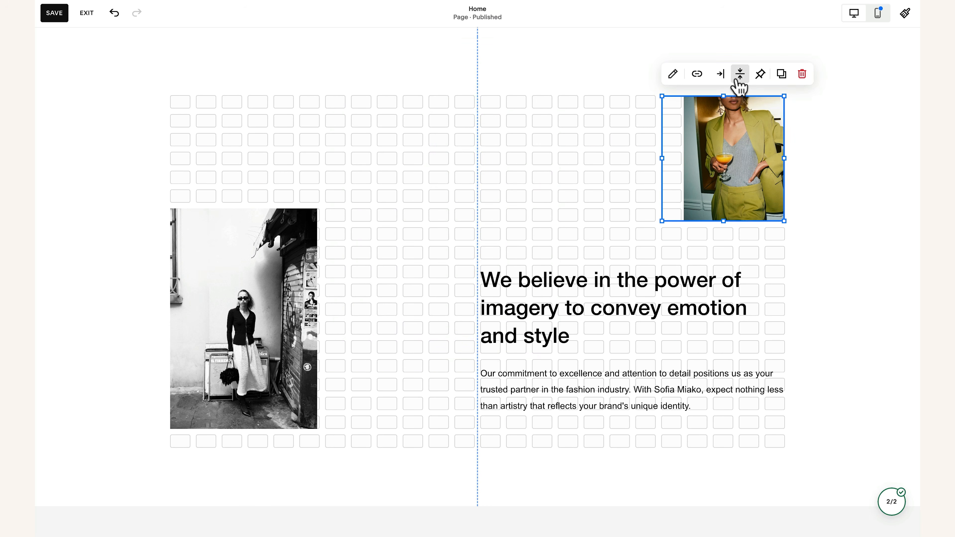
pyautogui.click(720, 78)
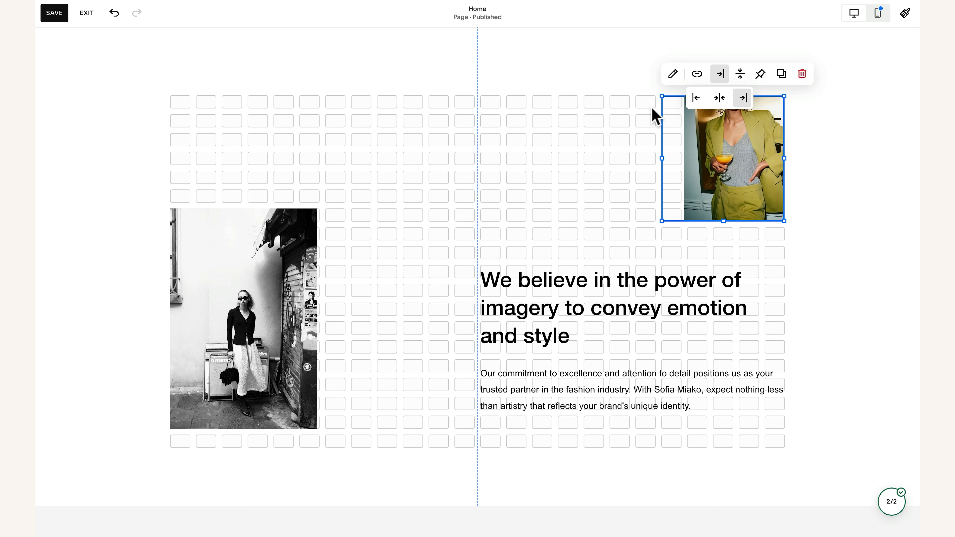
pyautogui.click(532, 292)
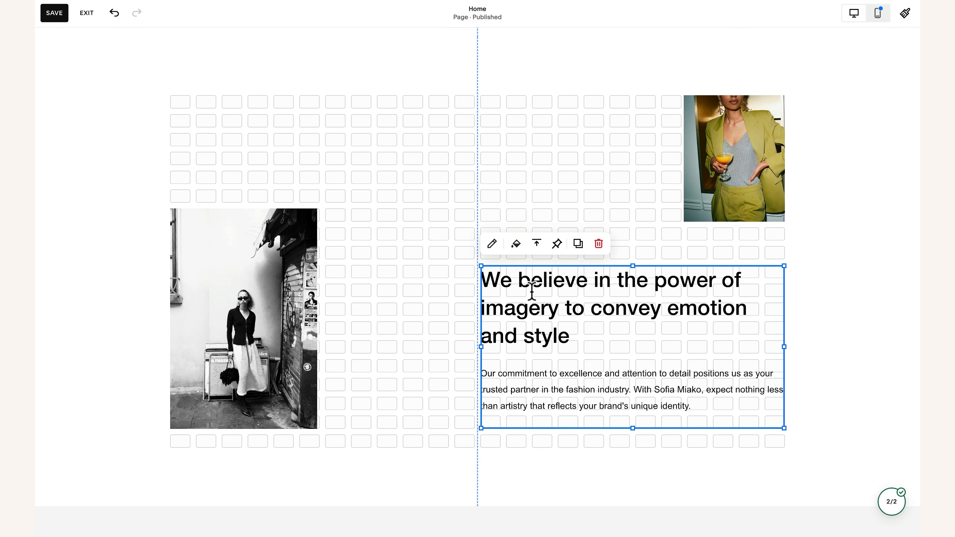
# - Undo the last text edit and view the link types for the call-to-action line
pyautogui.click(717, 409)
pyautogui.hotkey('ctrl', 'z')
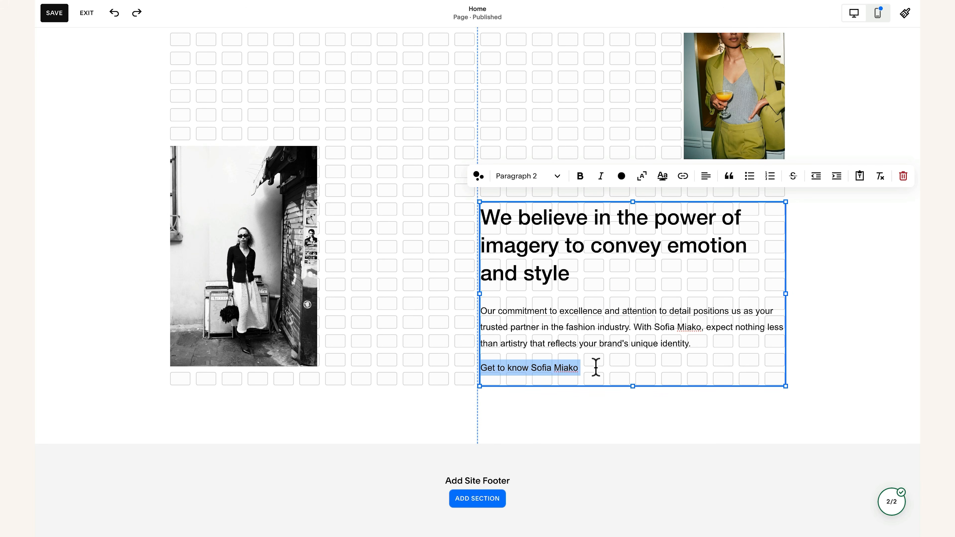
pyautogui.click(683, 177)
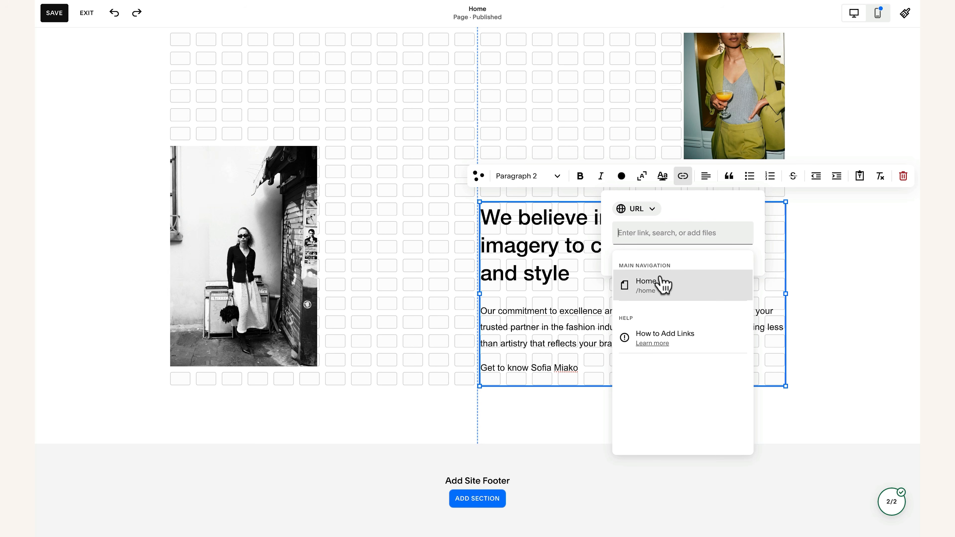
pyautogui.click(651, 211)
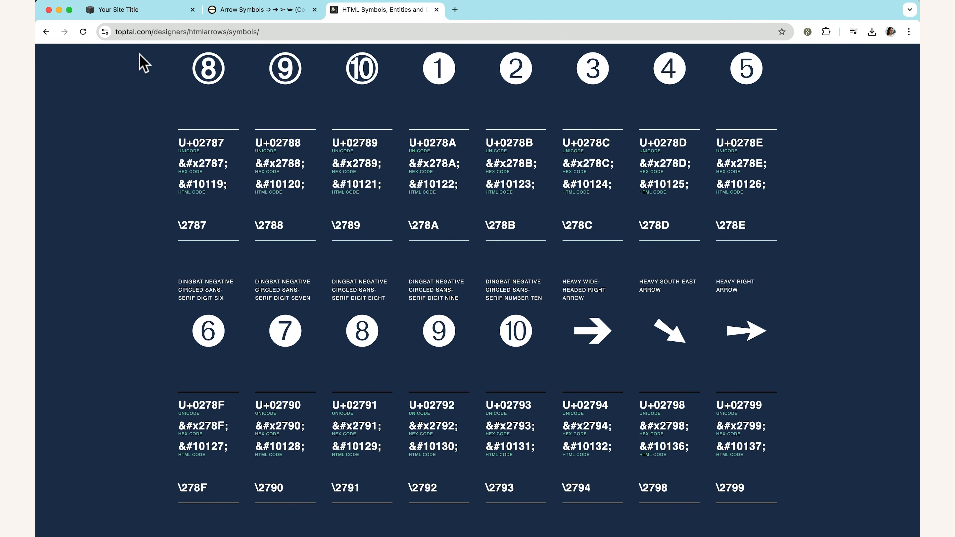
# - Copy the rightwards arrow symbol from the glyphy.io Arrow Symbols page
pyautogui.click(249, 11)
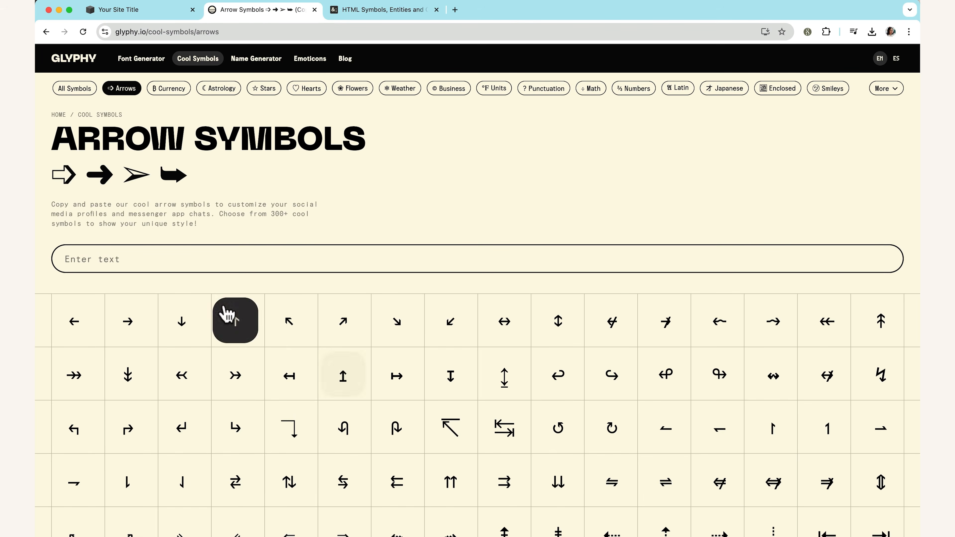
pyautogui.click(128, 327)
pyautogui.click(142, 11)
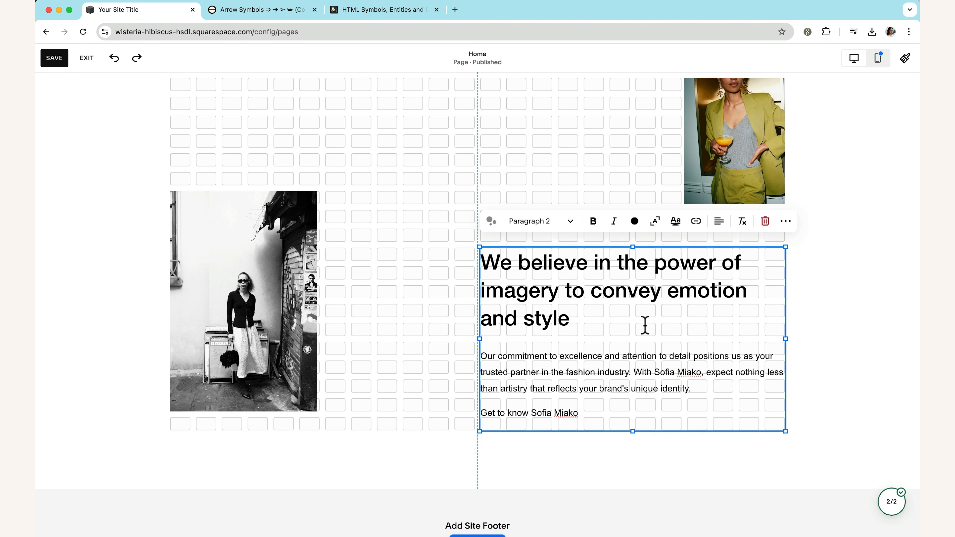
# - Paste the arrow onto the call-to-action line and add a widened Learn more button below
pyautogui.press('super+v')
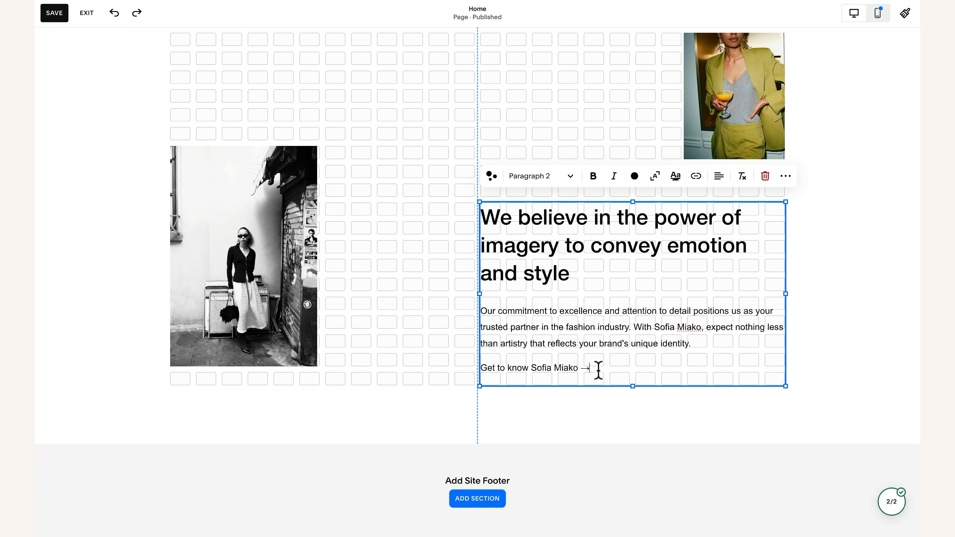
pyautogui.moveTo(596, 371); pyautogui.dragTo(486, 367)
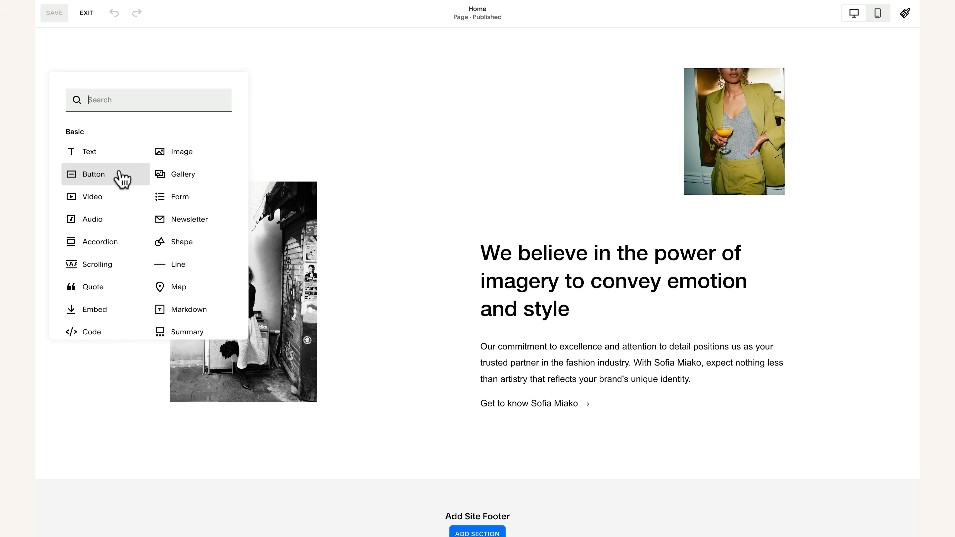
pyautogui.click(122, 179)
pyautogui.moveTo(235, 89); pyautogui.dragTo(541, 438)
pyautogui.moveTo(603, 424); pyautogui.dragTo(784, 433)
# - Give the Learn more button Fit width and left alignment, then review its styles
pyautogui.doubleClick(729, 429)
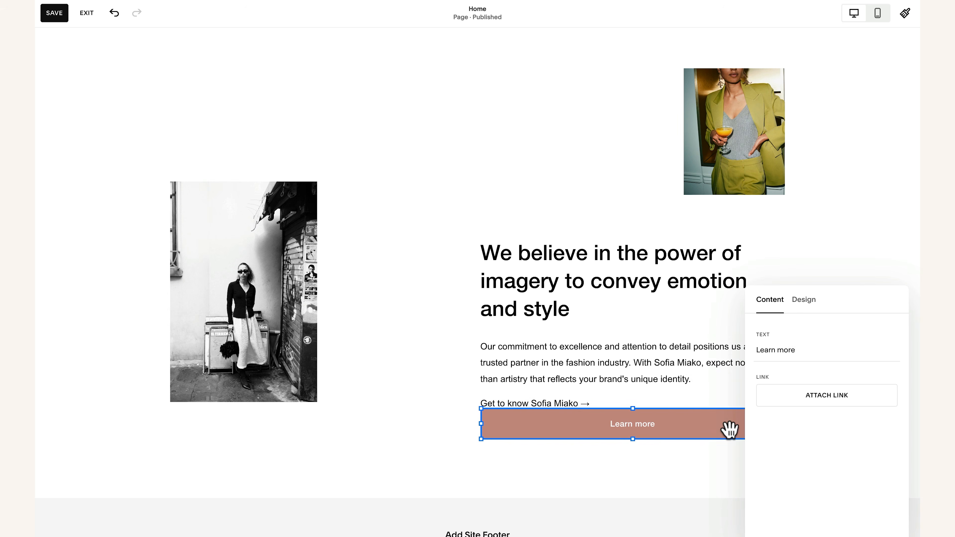
pyautogui.moveTo(857, 299); pyautogui.dragTo(336, 253)
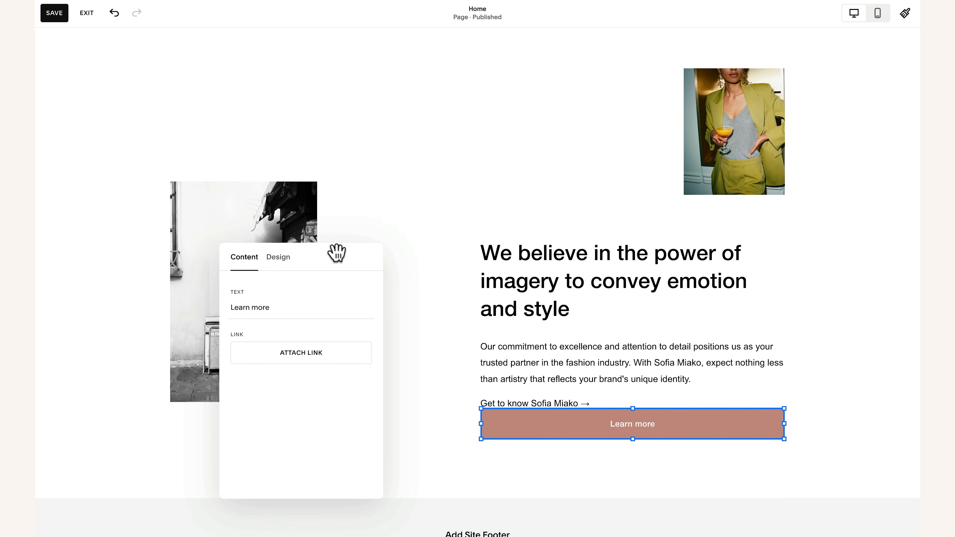
pyautogui.click(279, 259)
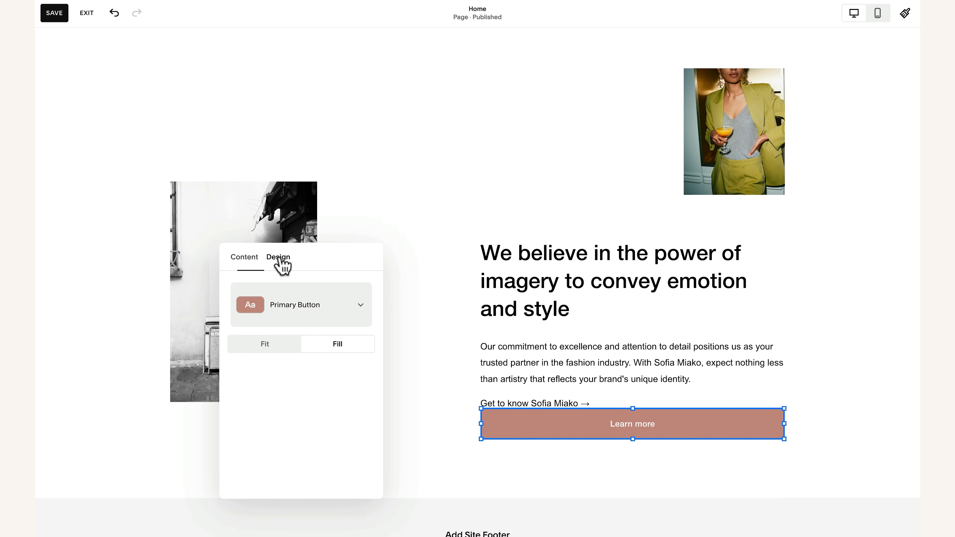
pyautogui.click(274, 351)
pyautogui.click(263, 388)
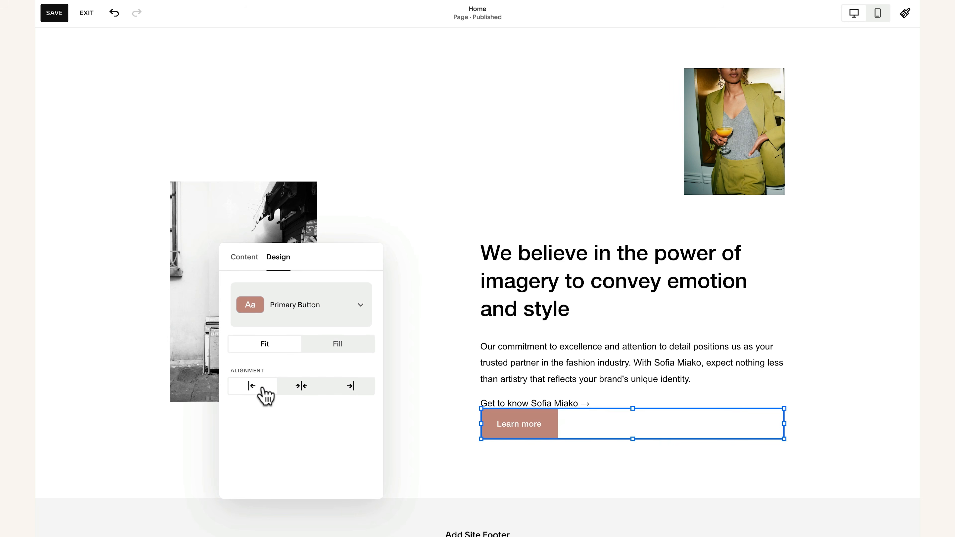
pyautogui.click(355, 326)
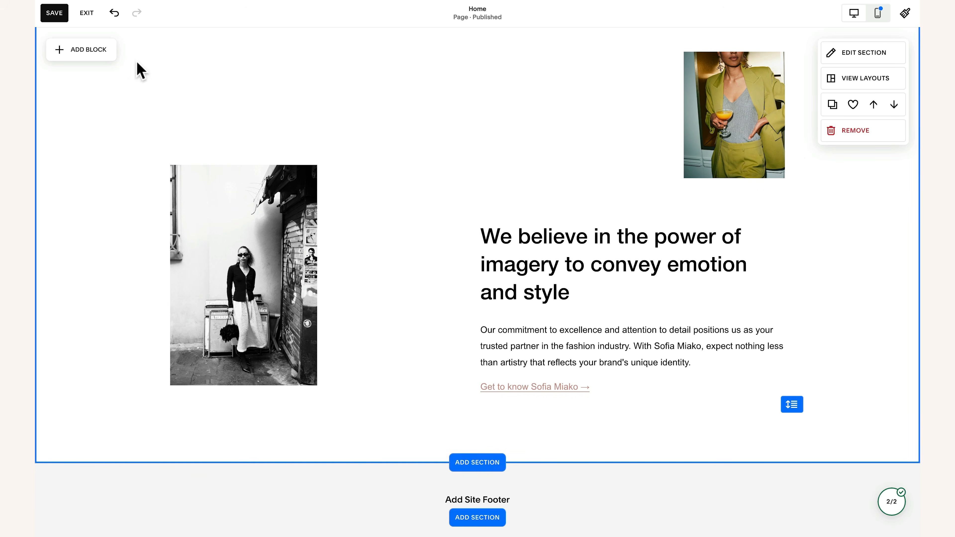
# - Save the homepage changes, undo once, and exit the page editor
pyautogui.click(62, 17)
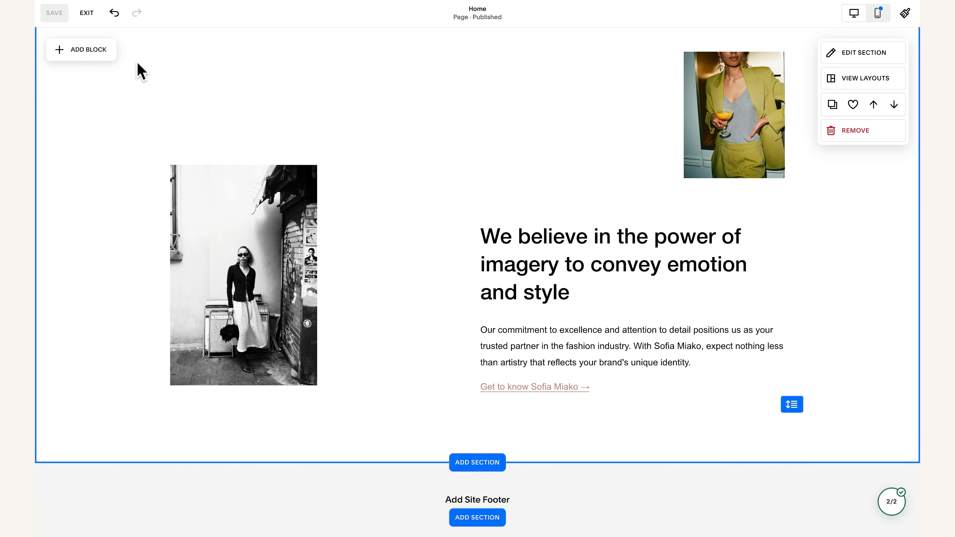
pyautogui.click(114, 14)
pyautogui.click(88, 14)
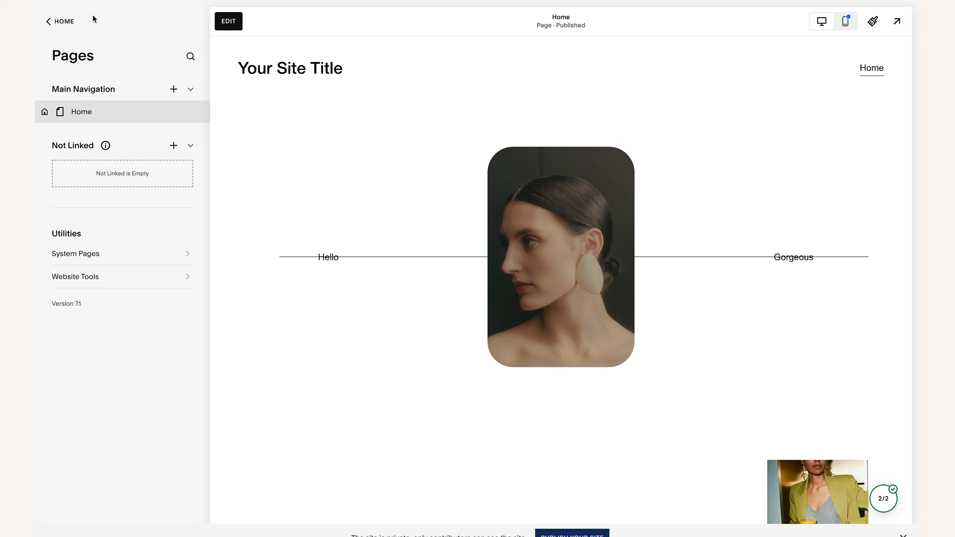
# - Switch the Home page preview to Mobile View
pyautogui.moveTo(826, 24)
pyautogui.click(851, 26)
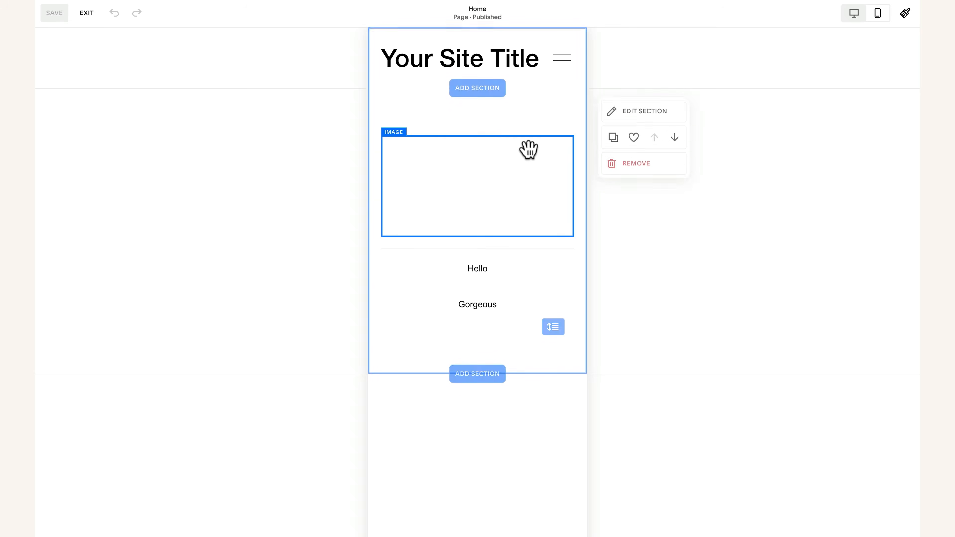
# - On mobile, stack Hello above an enlarged portrait, raise the divider, then compare desktop and mobile
pyautogui.click(529, 150)
pyautogui.moveTo(490, 281); pyautogui.dragTo(476, 110)
pyautogui.moveTo(549, 165); pyautogui.dragTo(573, 171)
pyautogui.moveTo(505, 206); pyautogui.dragTo(501, 239)
pyautogui.moveTo(382, 273); pyautogui.dragTo(365, 307)
pyautogui.moveTo(527, 247); pyautogui.dragTo(526, 228)
pyautogui.click(854, 15)
pyautogui.click(879, 16)
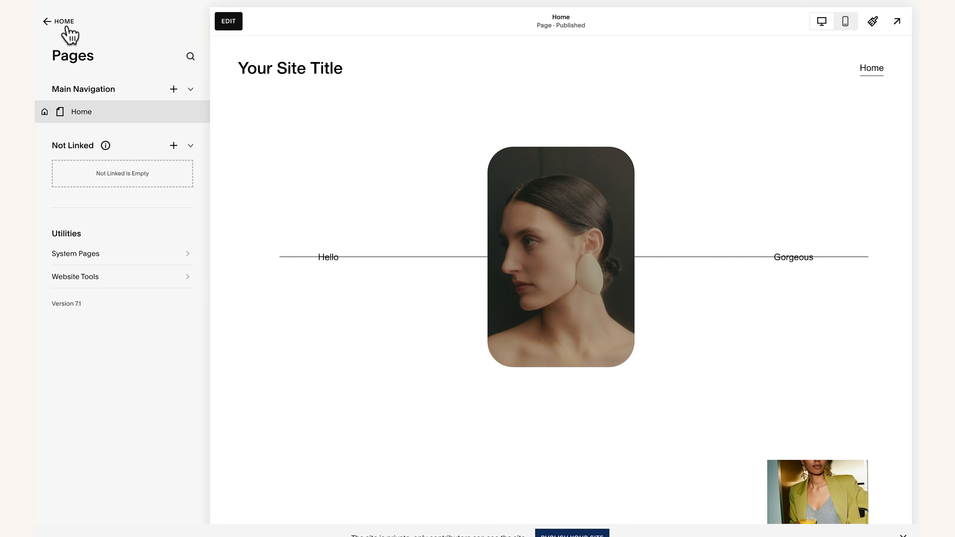
# - Open the Site Styles font settings and browse All Font Packs
pyautogui.click(54, 24)
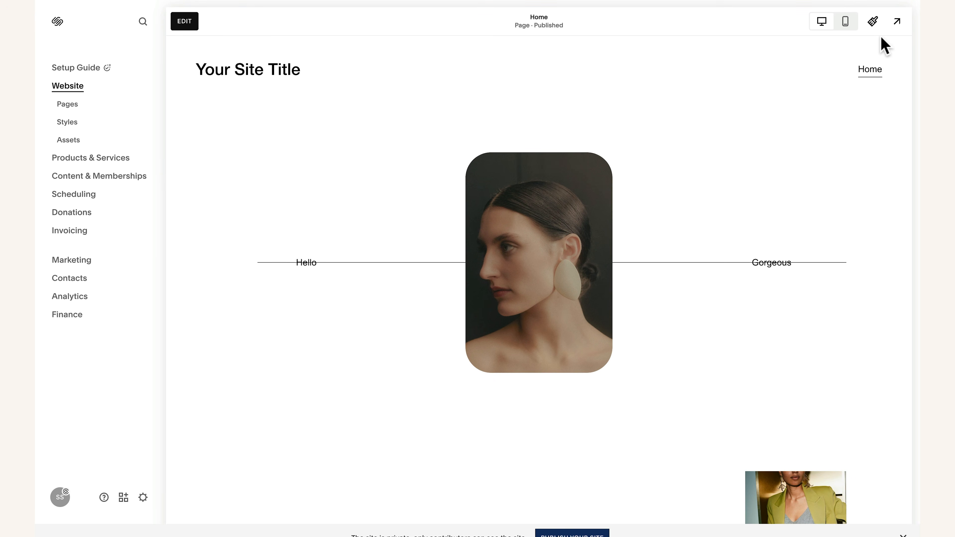
pyautogui.click(874, 23)
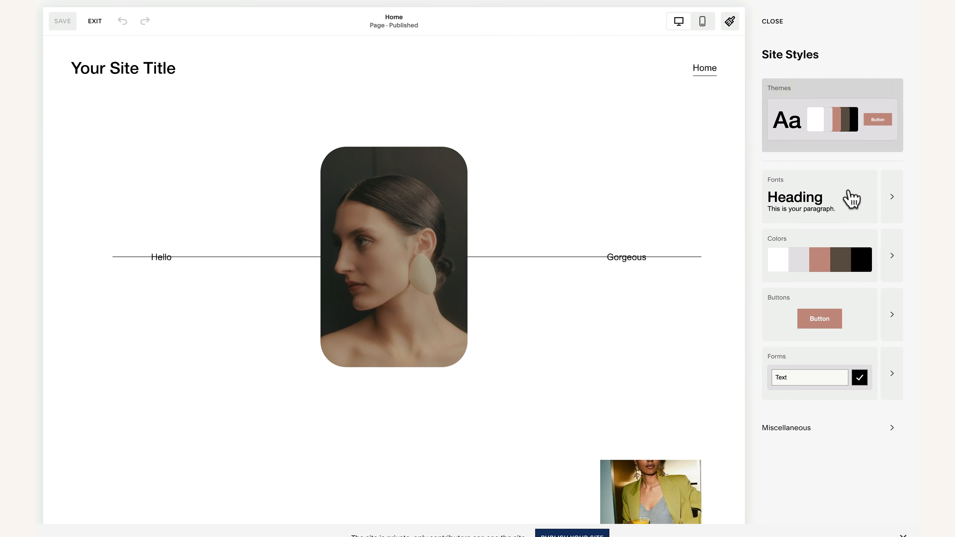
pyautogui.click(896, 211)
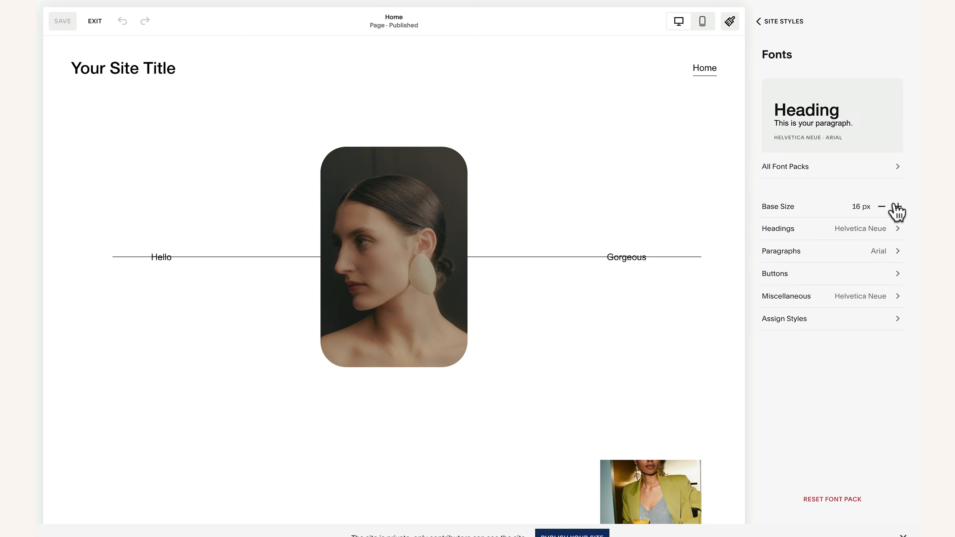
pyautogui.click(850, 176)
pyautogui.scroll(-3, 849, 176)
pyautogui.scroll(-1, 846, 177)
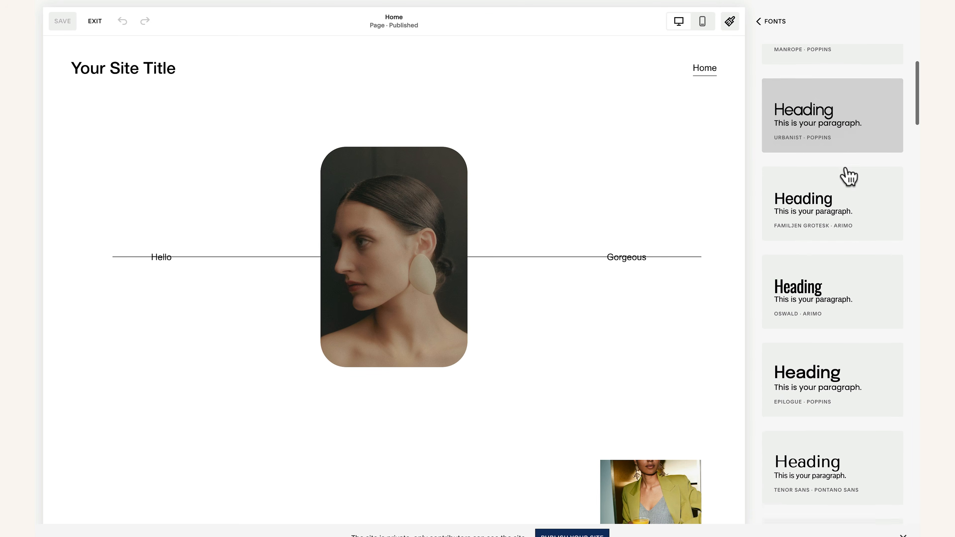
pyautogui.click(770, 23)
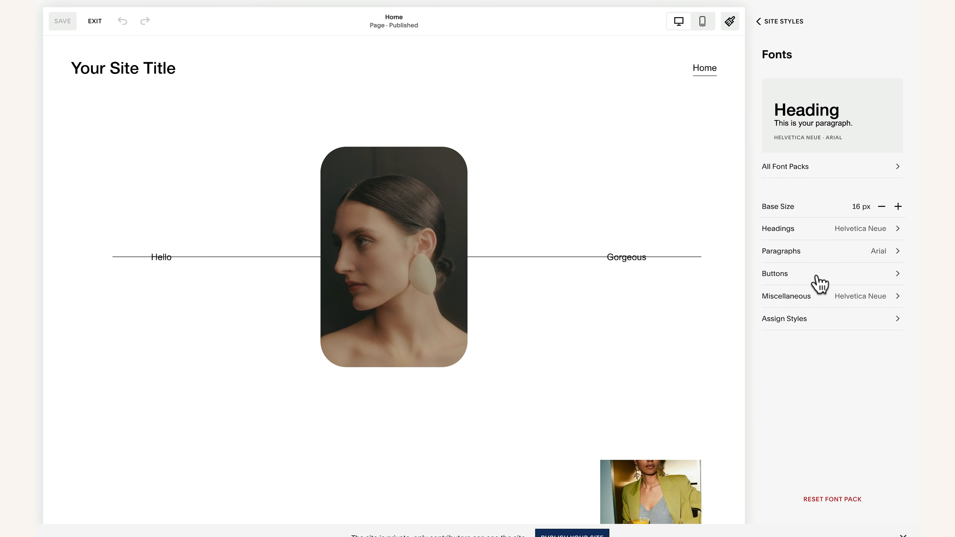
# - Open the Headings font settings and font list, leaving Helvetica Neue unchanged
pyautogui.click(811, 236)
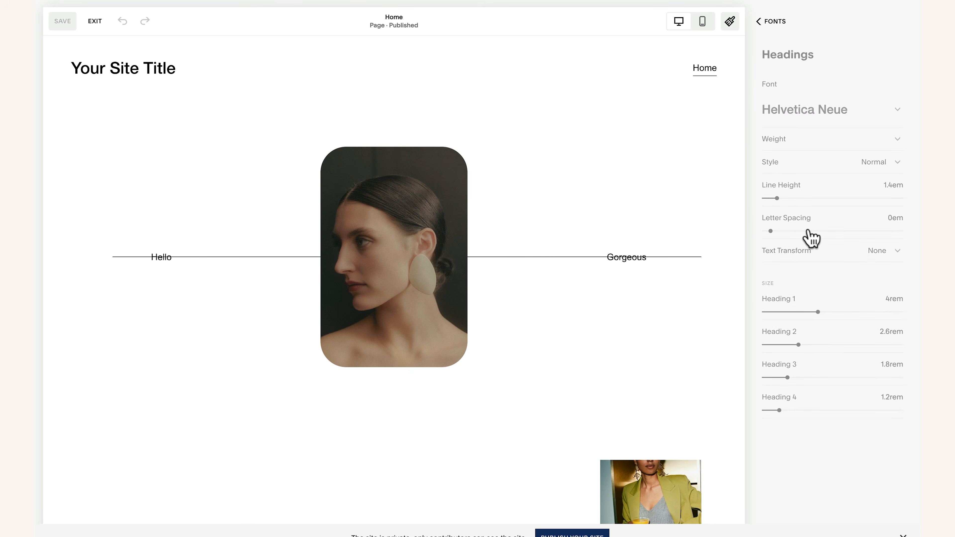
pyautogui.click(823, 128)
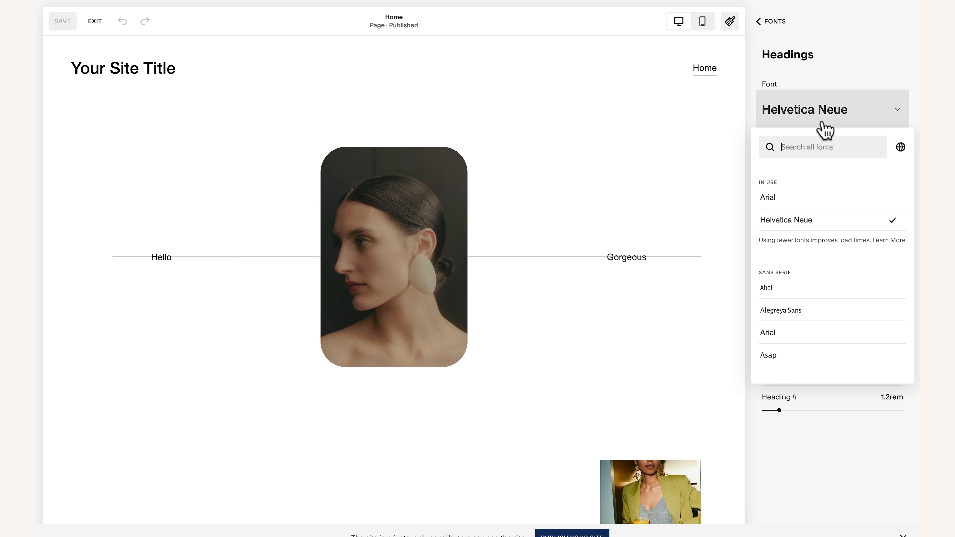
pyautogui.click(823, 124)
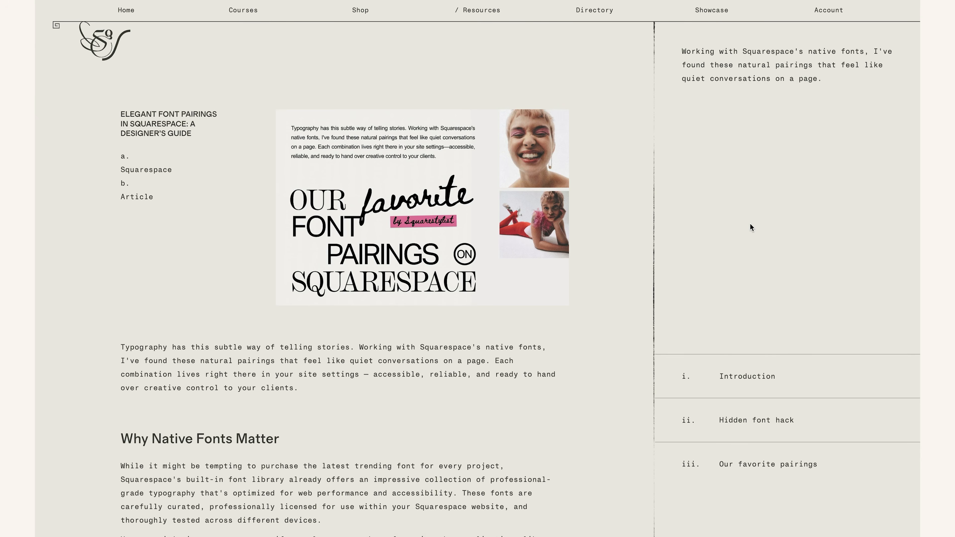
pyautogui.scroll(-10, 750, 223)
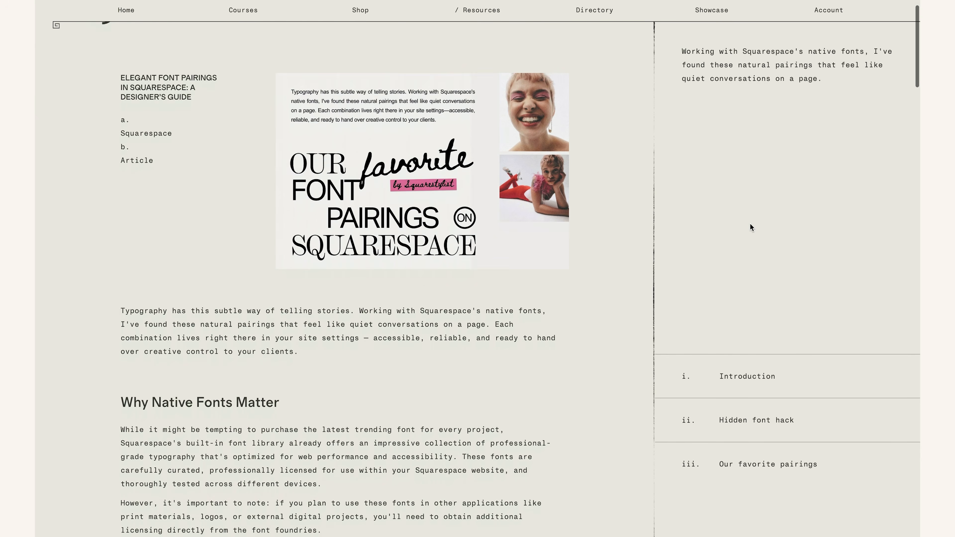
# - Scroll through the Sofia Pro heading font search results
pyautogui.scroll(-10, 750, 223)
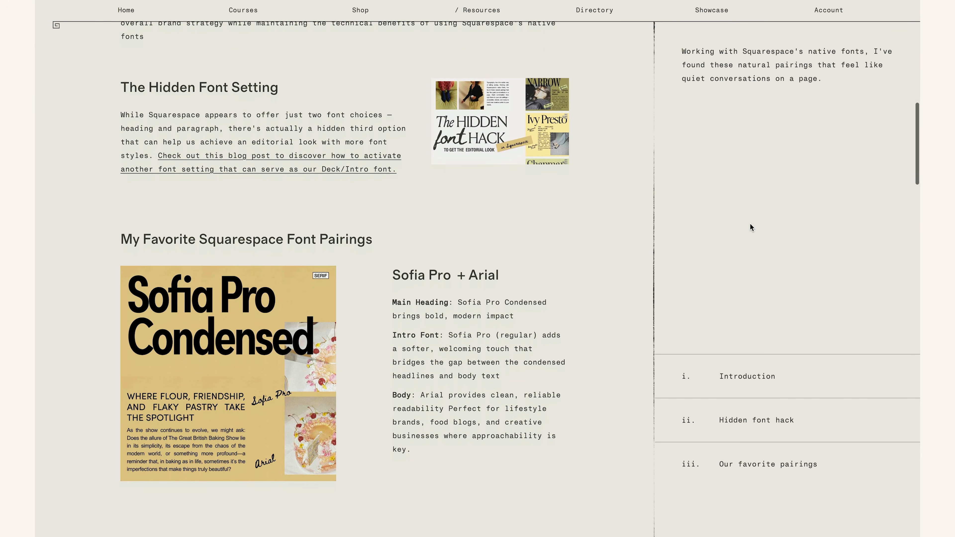
pyautogui.scroll(-5, 750, 223)
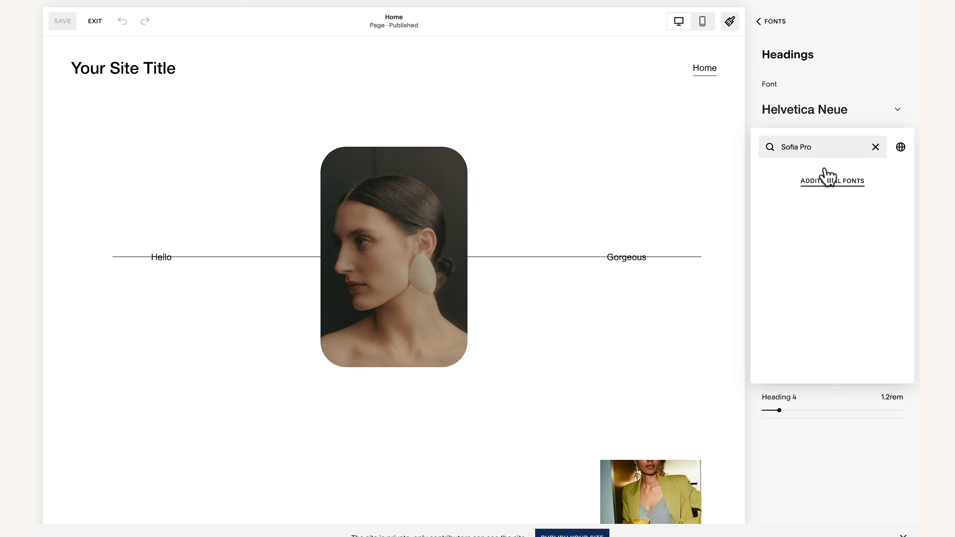
# - Apply Sofia Pro Condensed to headings with 1.2em line height and -0.02em letter spacing
pyautogui.click(843, 186)
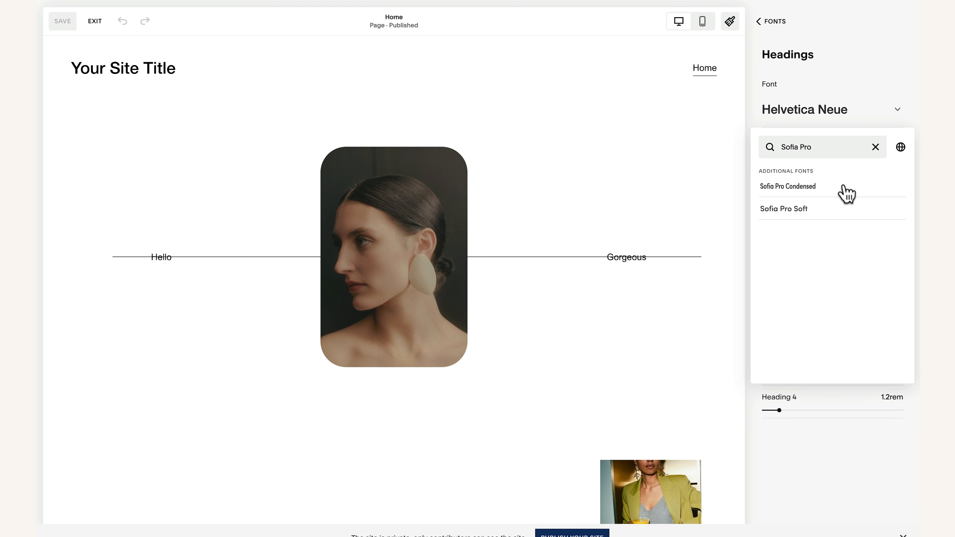
pyautogui.click(790, 191)
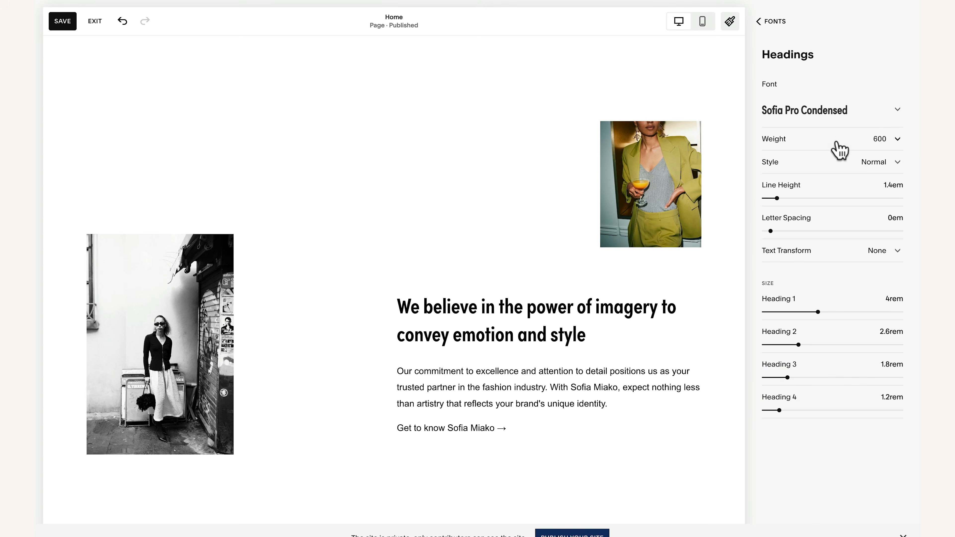
pyautogui.moveTo(776, 198); pyautogui.dragTo(772, 199)
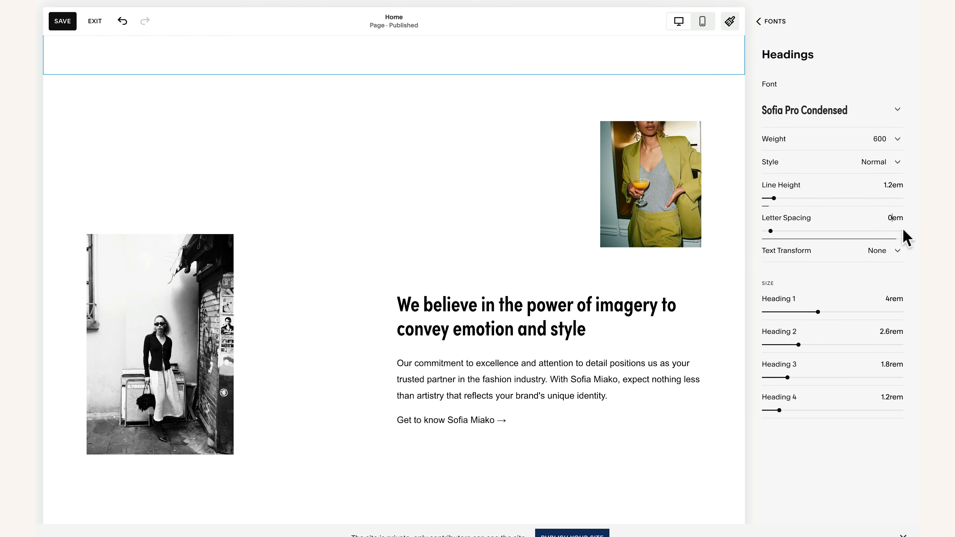
pyautogui.press('BackSpace')
pyautogui.write('-0.02')
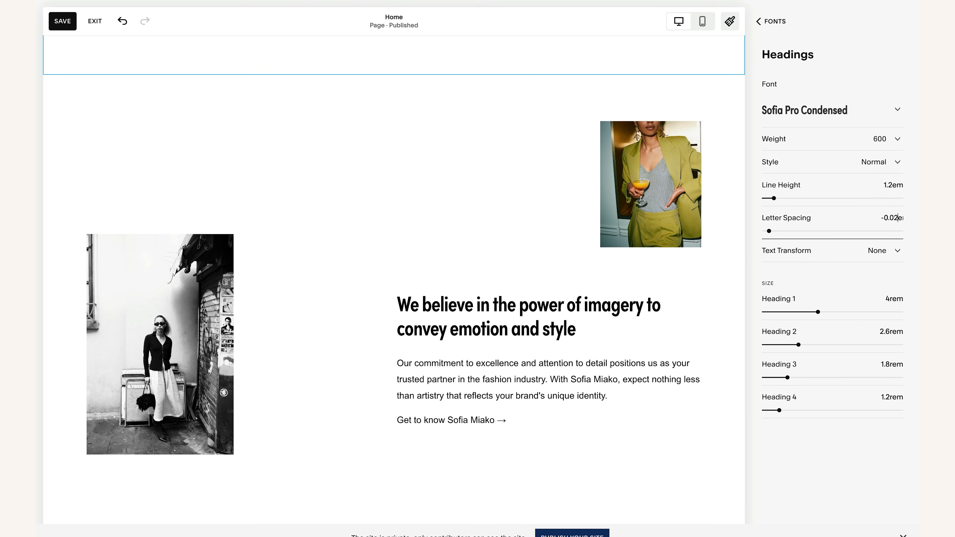
pyautogui.click(830, 285)
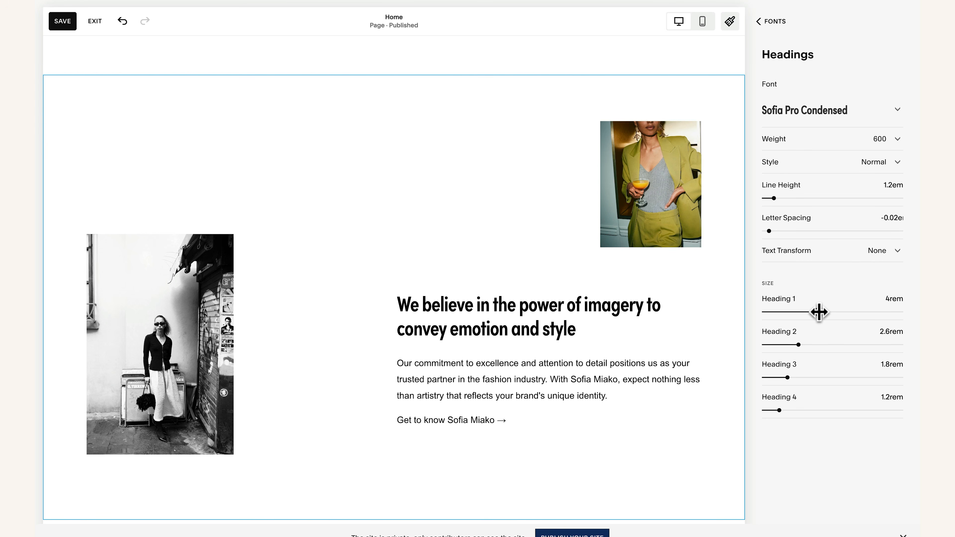
# - Set the Heading 1 size to 2.6rem
pyautogui.moveTo(819, 312); pyautogui.dragTo(817, 312)
pyautogui.click(893, 299)
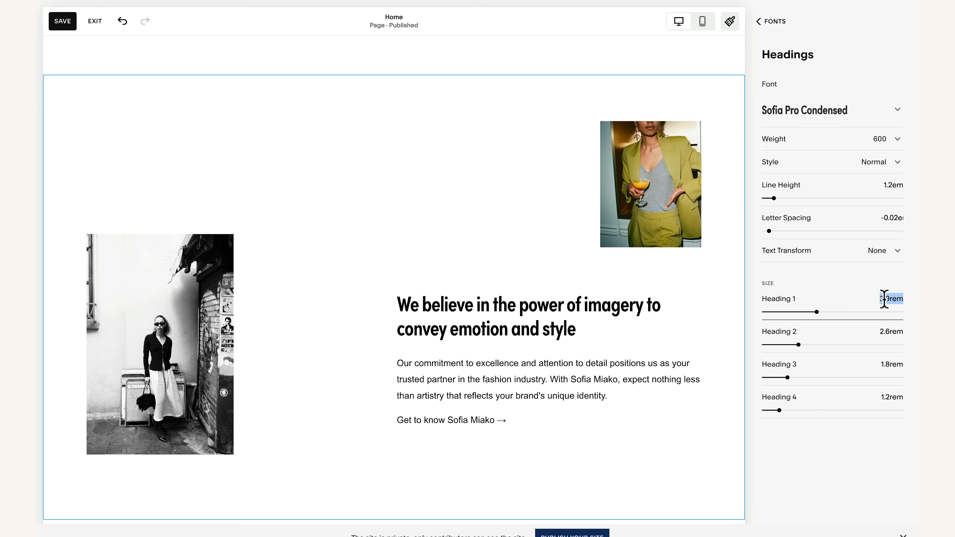
pyautogui.write('2.6rem')
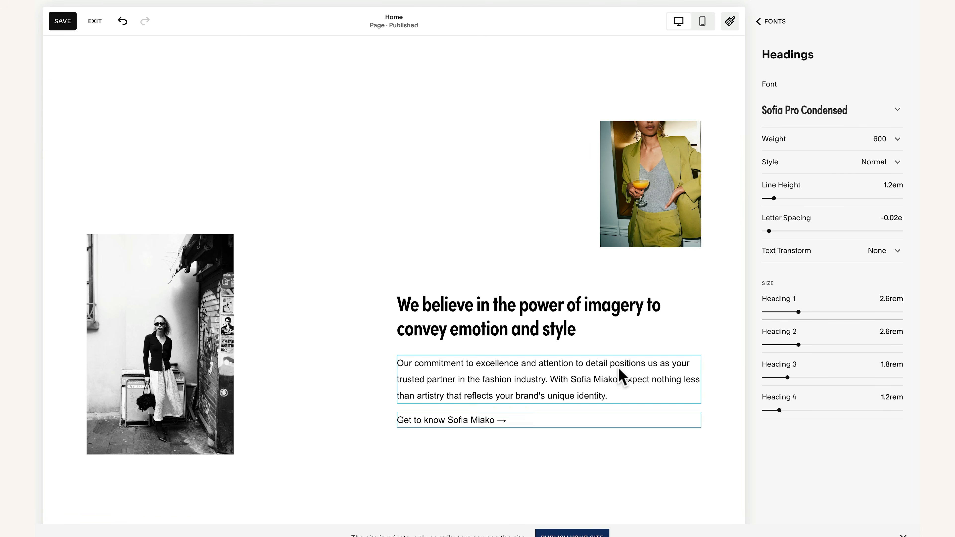
pyautogui.click(859, 439)
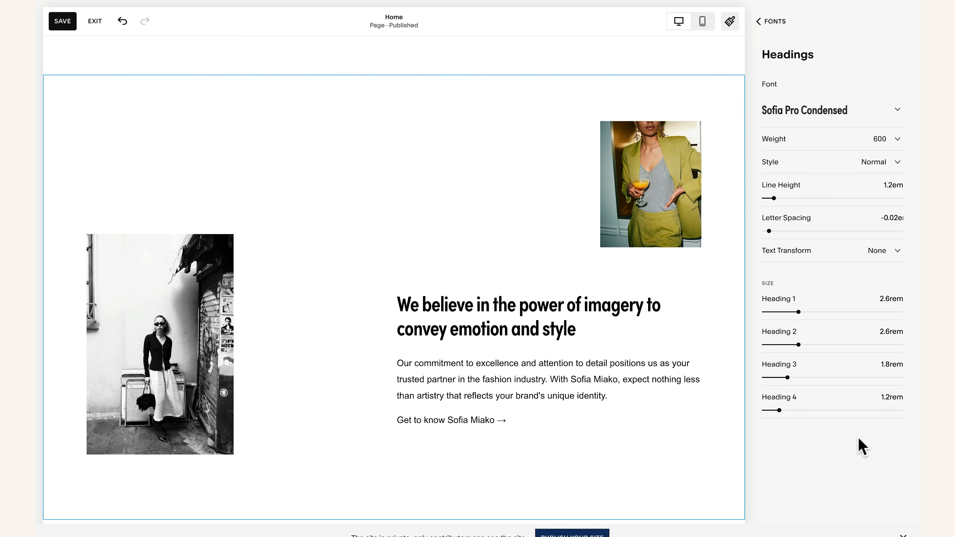
pyautogui.click(774, 23)
# - Review the Paragraph font settings, trying out a different Paragraph 2 size
pyautogui.click(812, 251)
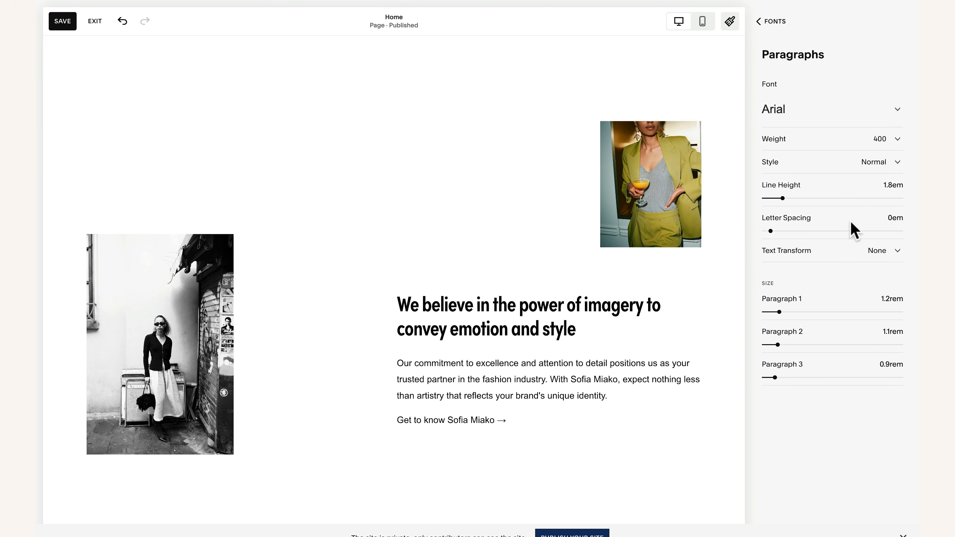
pyautogui.moveTo(778, 344); pyautogui.dragTo(777, 345)
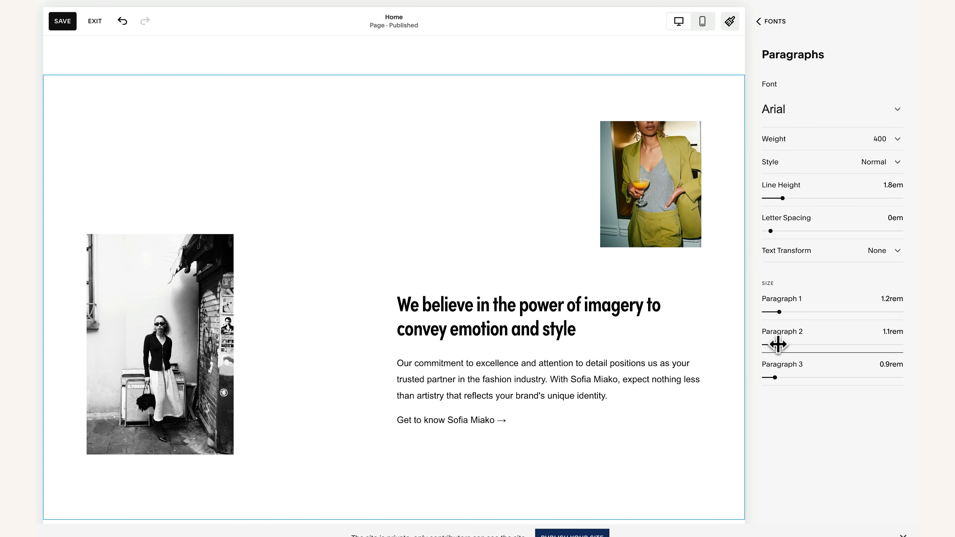
pyautogui.click(773, 21)
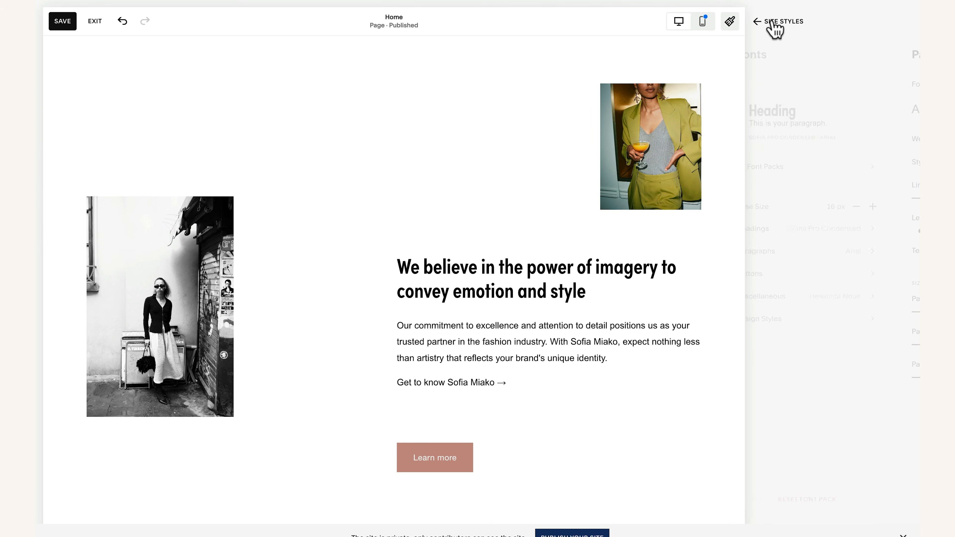
# - Change the Primary Button font from Helvetica Neue to Arial
pyautogui.click(794, 265)
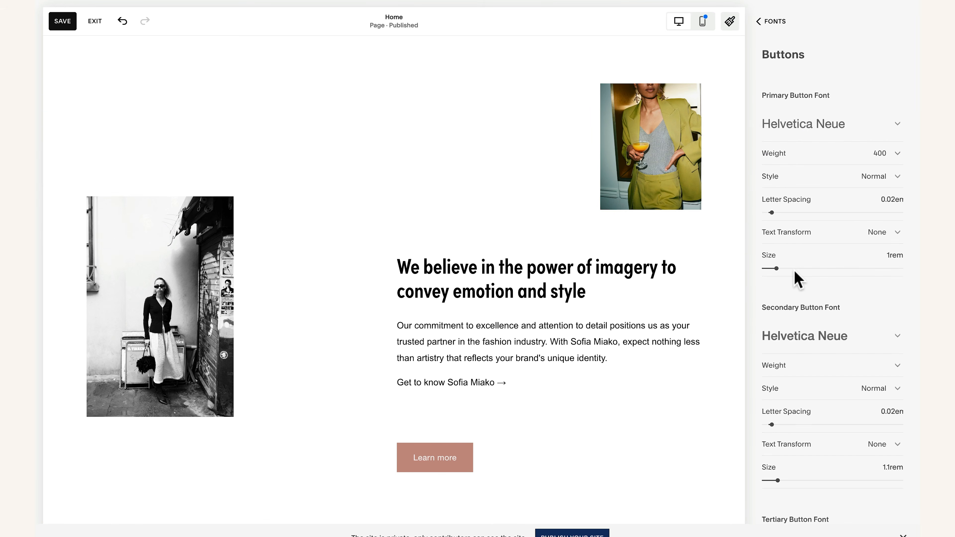
pyautogui.click(827, 134)
pyautogui.write('arial')
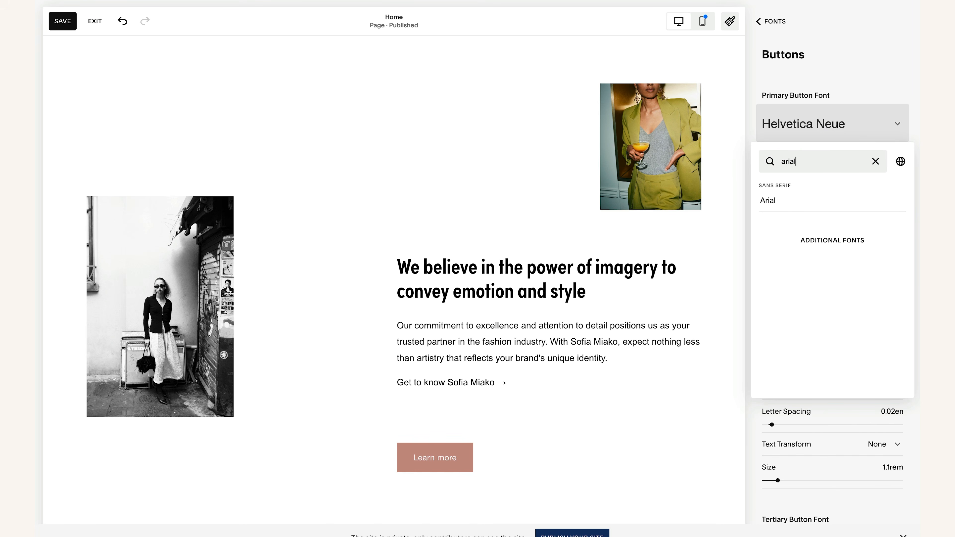
pyautogui.click(775, 202)
pyautogui.click(881, 82)
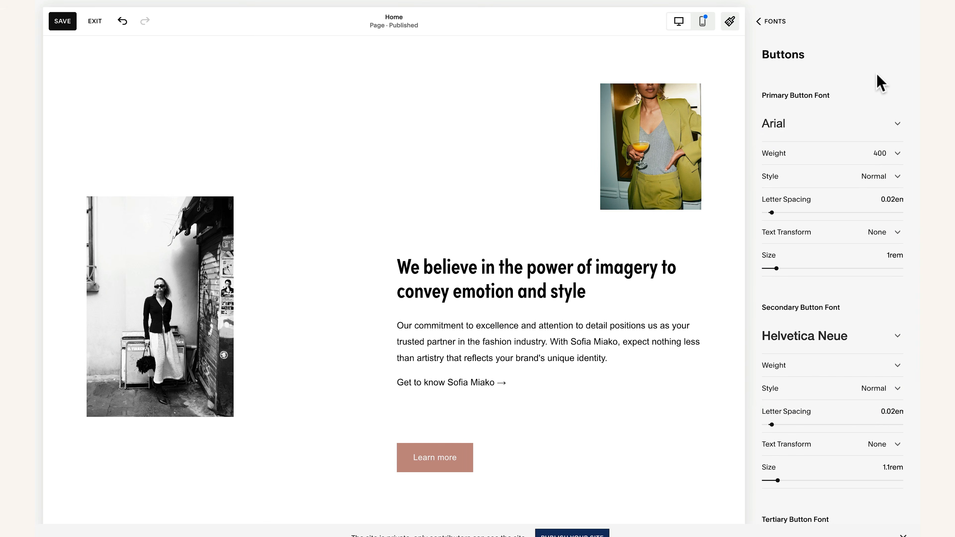
pyautogui.click(774, 24)
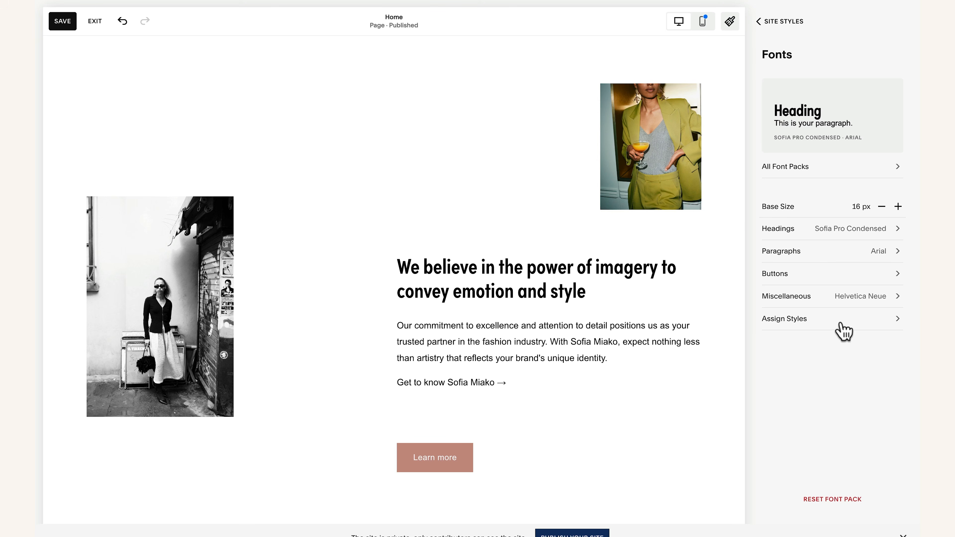
# - Switch the Site Title style from Heading to Paragraph, then to Custom, and scroll the Assign Styles list
pyautogui.click(890, 320)
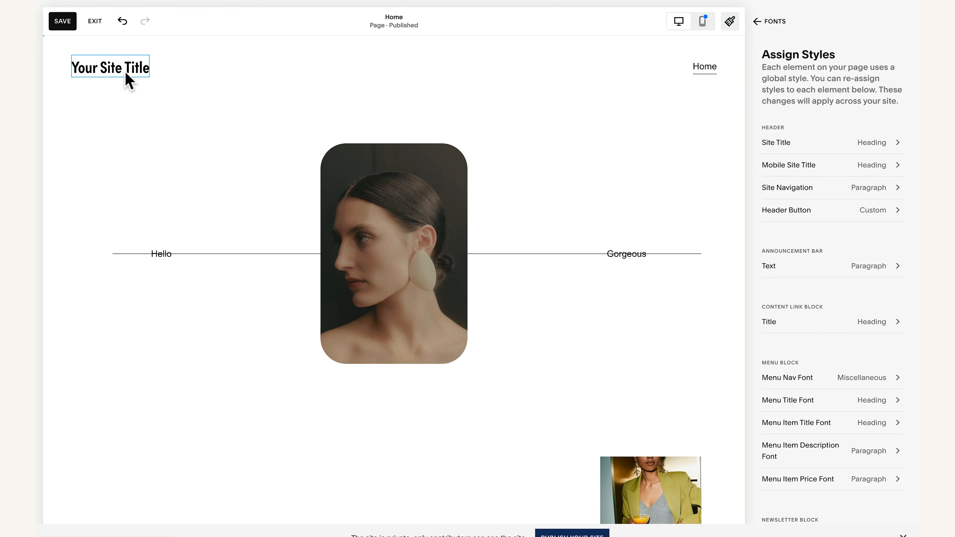
pyautogui.click(797, 143)
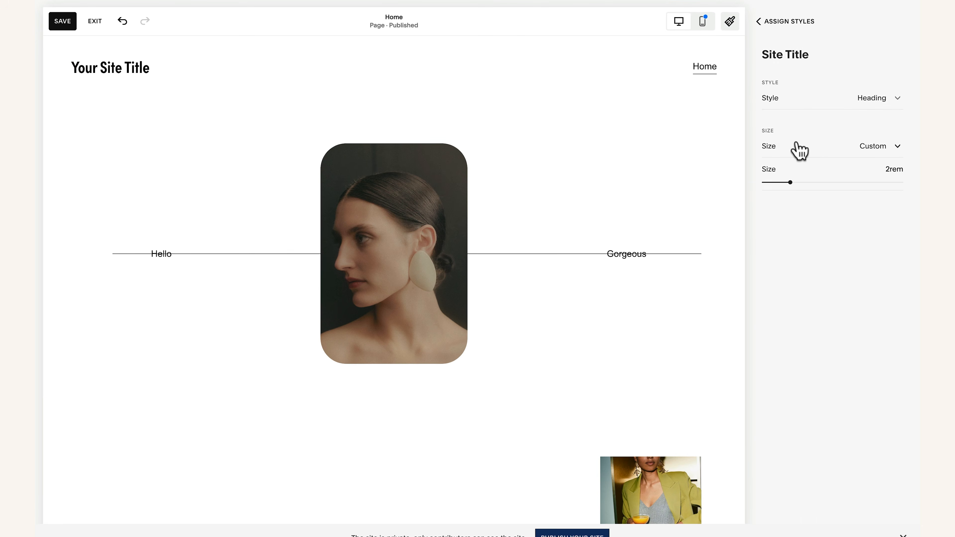
pyautogui.click(872, 100)
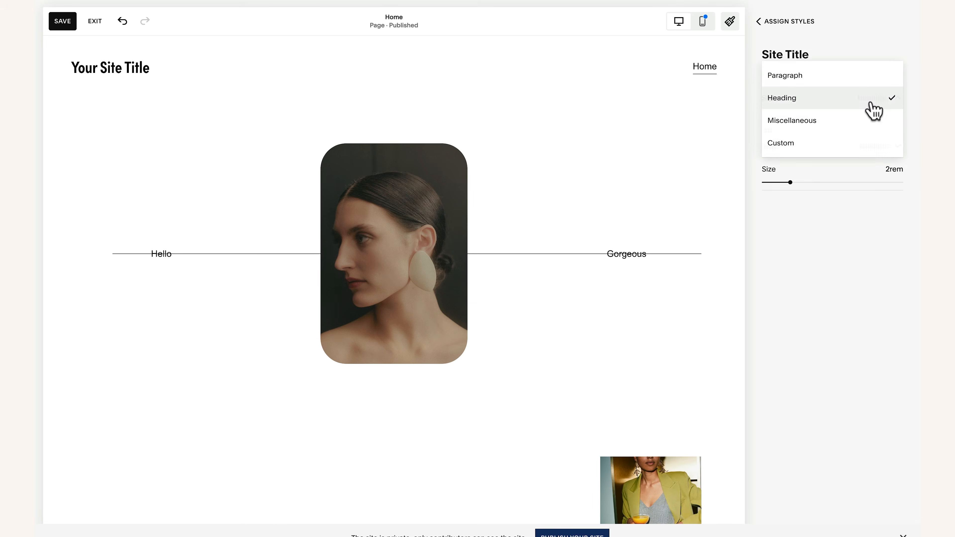
pyautogui.click(804, 81)
pyautogui.click(893, 99)
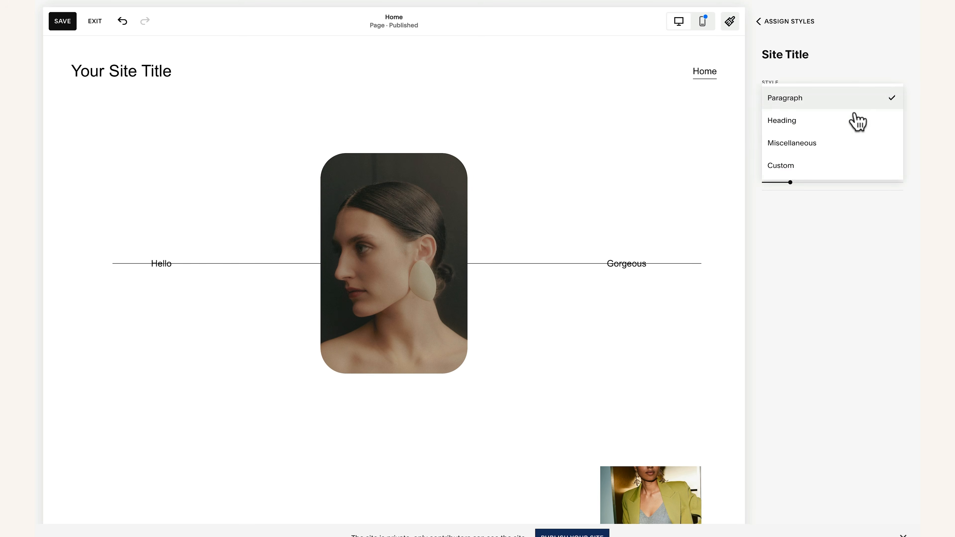
pyautogui.click(819, 164)
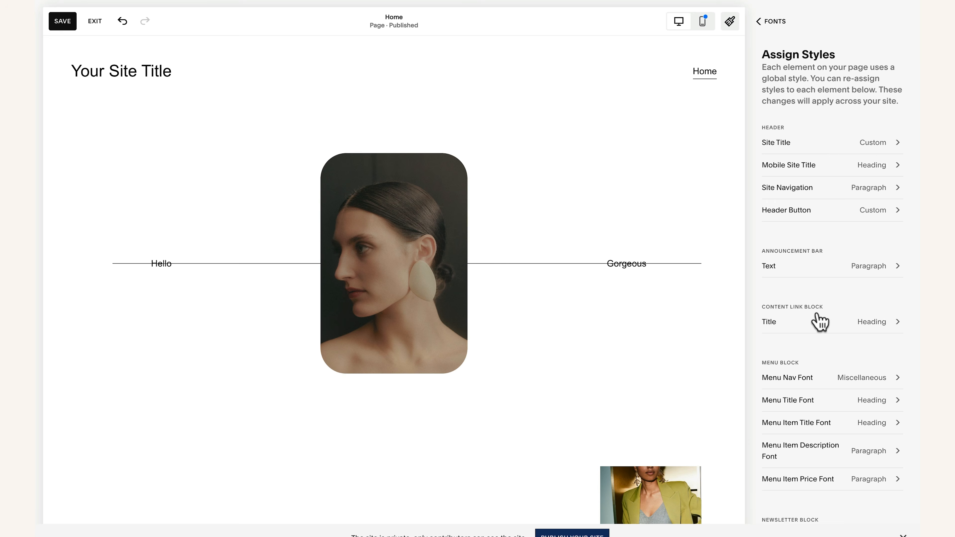
pyautogui.scroll(-4, 817, 314)
pyautogui.scroll(-8, 817, 316)
pyautogui.scroll(-1, 820, 322)
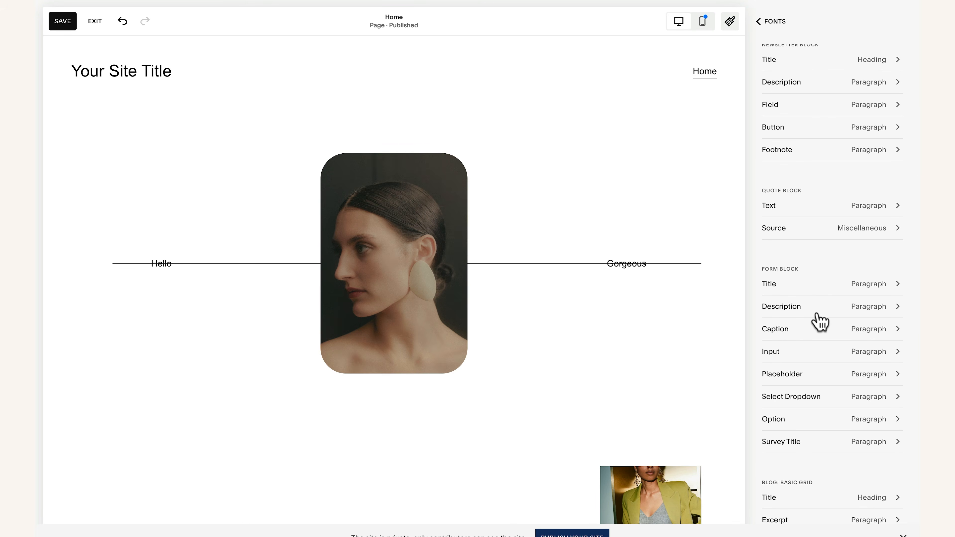
pyautogui.scroll(-2, 820, 322)
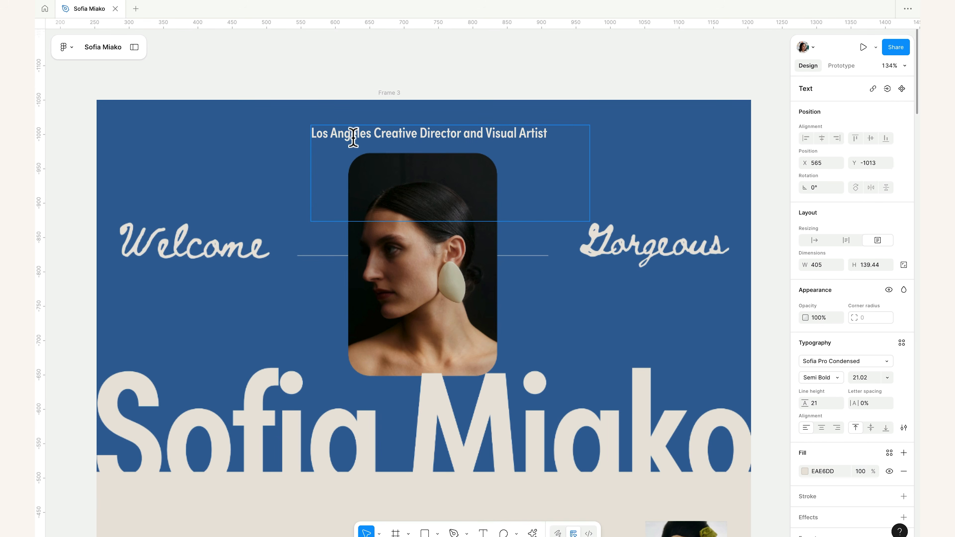
# - Select and copy the 'Los Angeles Creative Director and Visual Artist' tagline in the Figma mockup
pyautogui.moveTo(339, 136); pyautogui.dragTo(554, 141)
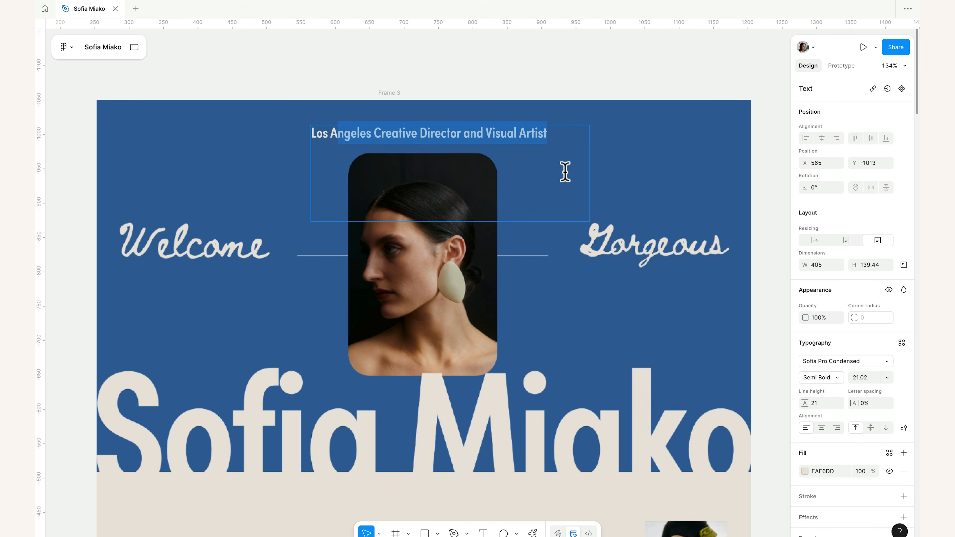
pyautogui.scroll(-10, 599, 243)
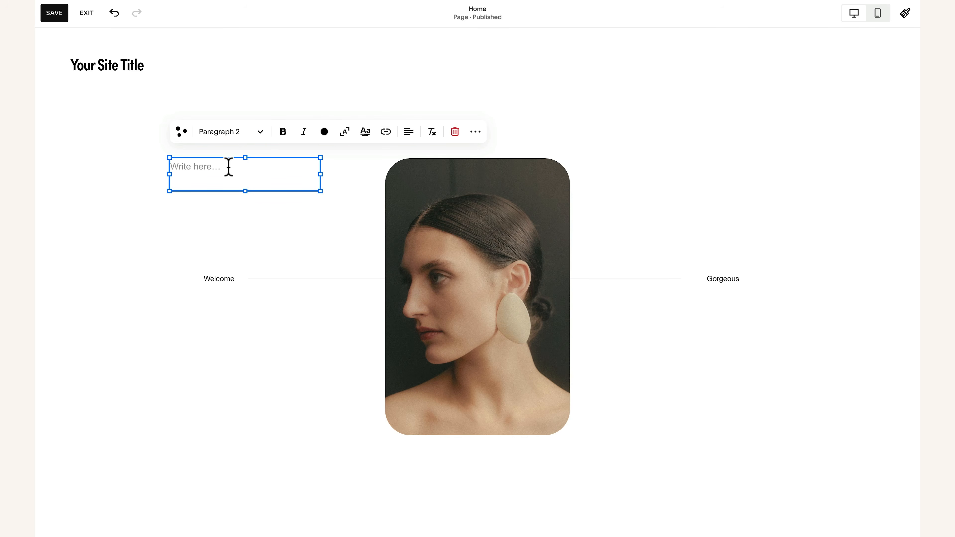
# - Paste the tagline into the empty text block as a widened Heading 1 scaled to fill it
pyautogui.write('Los Angeles Creative Director and Visual Artist')
pyautogui.moveTo(321, 191); pyautogui.dragTo(528, 173)
pyautogui.moveTo(356, 168); pyautogui.dragTo(177, 167)
pyautogui.click(219, 145)
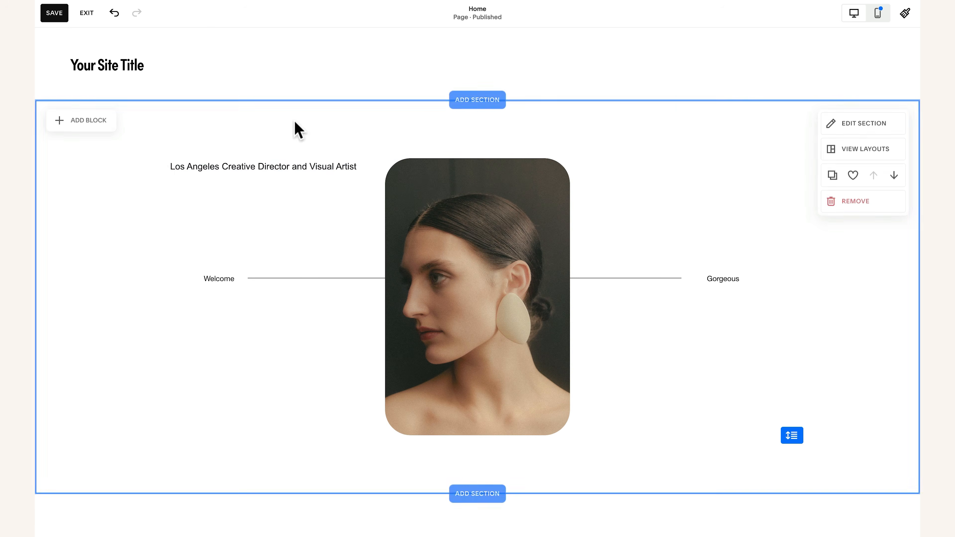
pyautogui.tripleClick(275, 172)
pyautogui.click(247, 131)
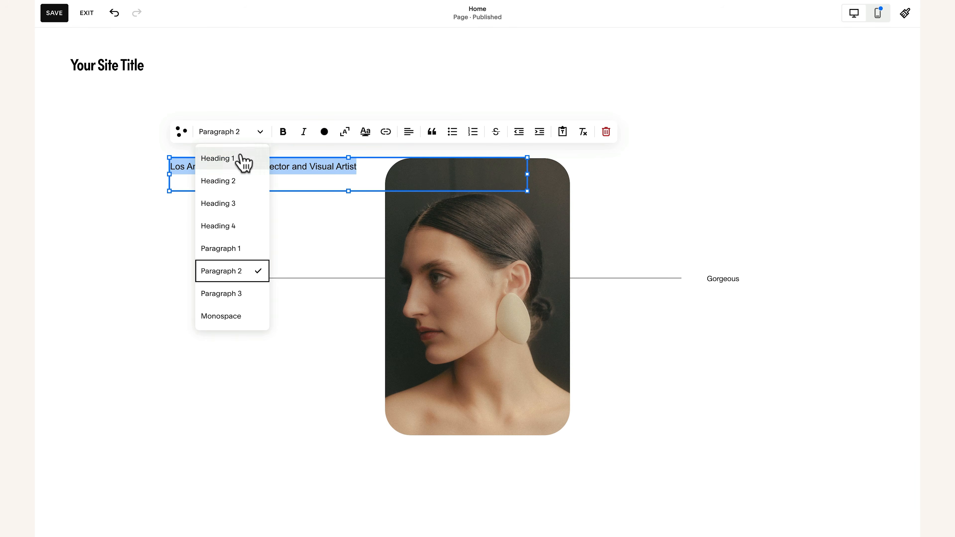
pyautogui.click(243, 158)
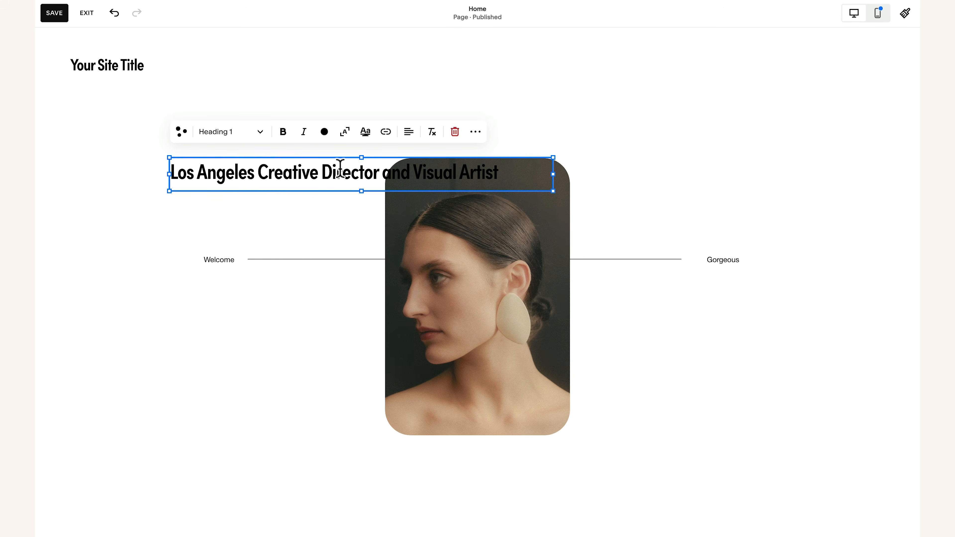
pyautogui.click(346, 134)
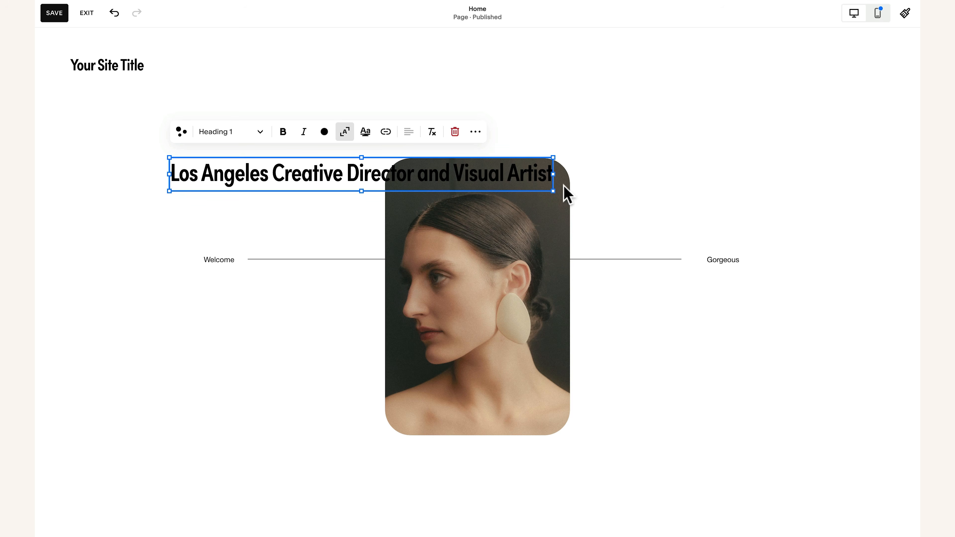
pyautogui.moveTo(556, 194); pyautogui.dragTo(380, 165)
# - Resize the portrait block, nudge it down two rows, and centre the tagline above it
pyautogui.moveTo(372, 287); pyautogui.dragTo(794, 435)
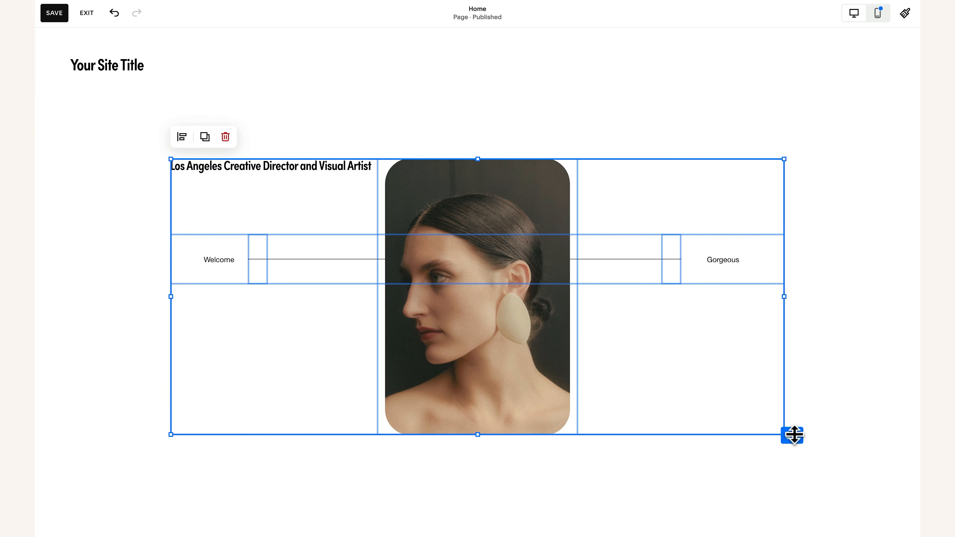
pyautogui.press('Down')
pyautogui.press('Down')
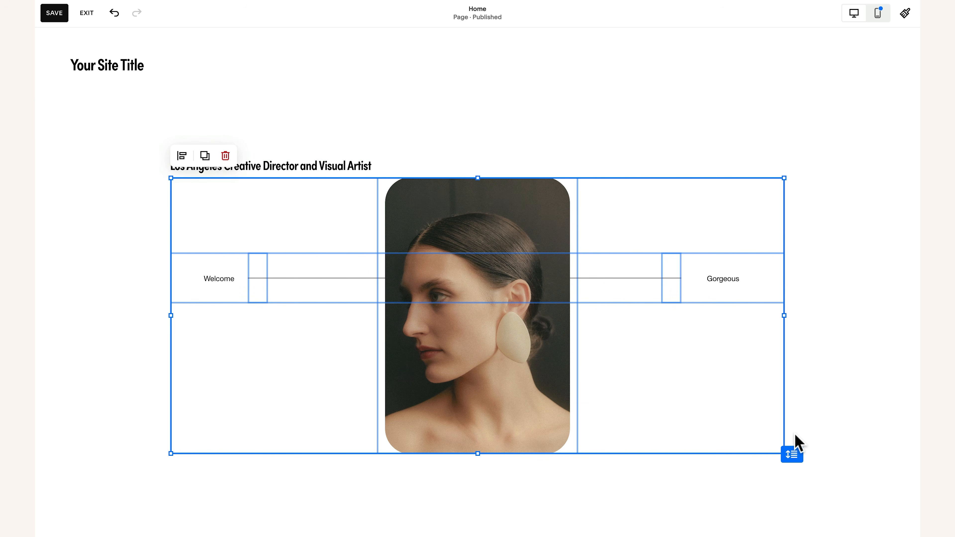
pyautogui.click(378, 177)
pyautogui.moveTo(310, 171); pyautogui.dragTo(524, 173)
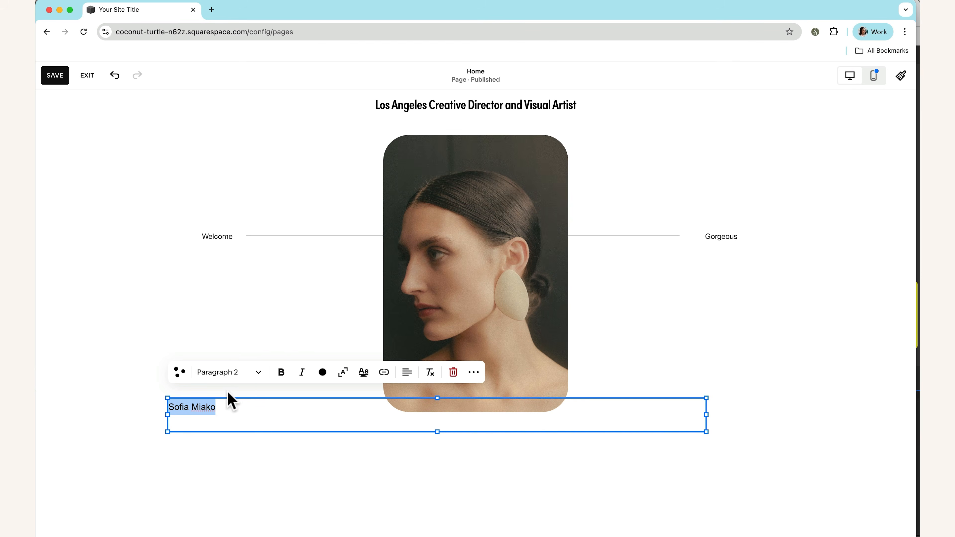
# - Make 'Sofia Miako' a fit-to-width Heading 2 and stretch its block across the full hero
pyautogui.click(248, 373)
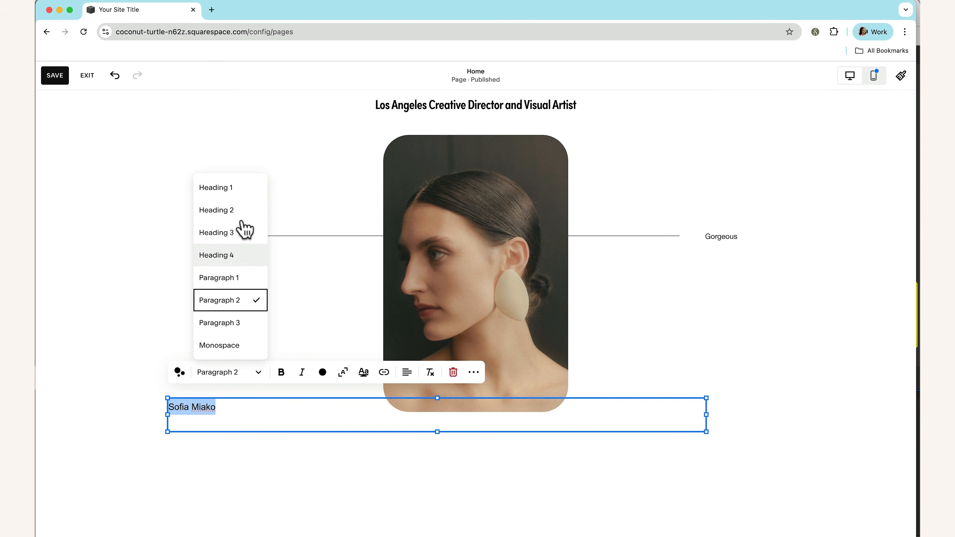
pyautogui.click(244, 213)
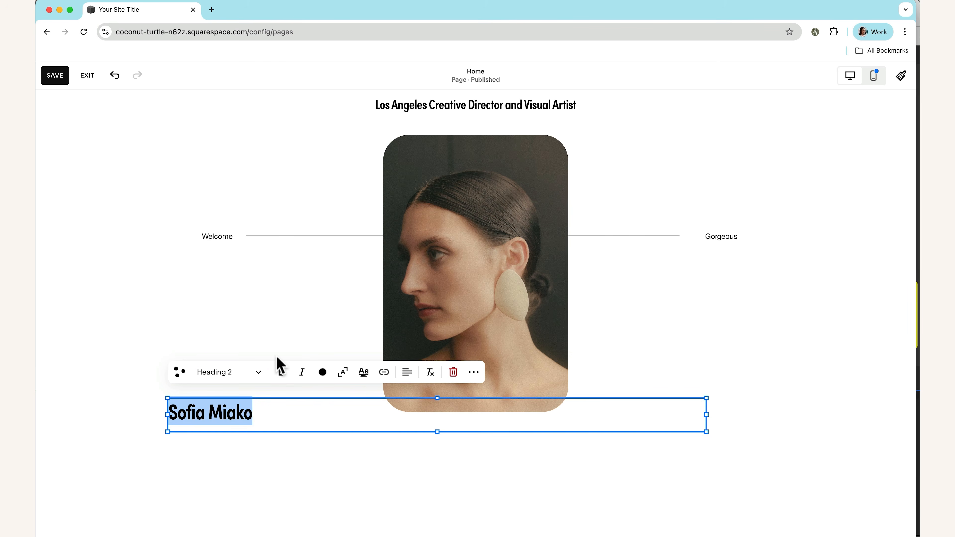
pyautogui.click(343, 372)
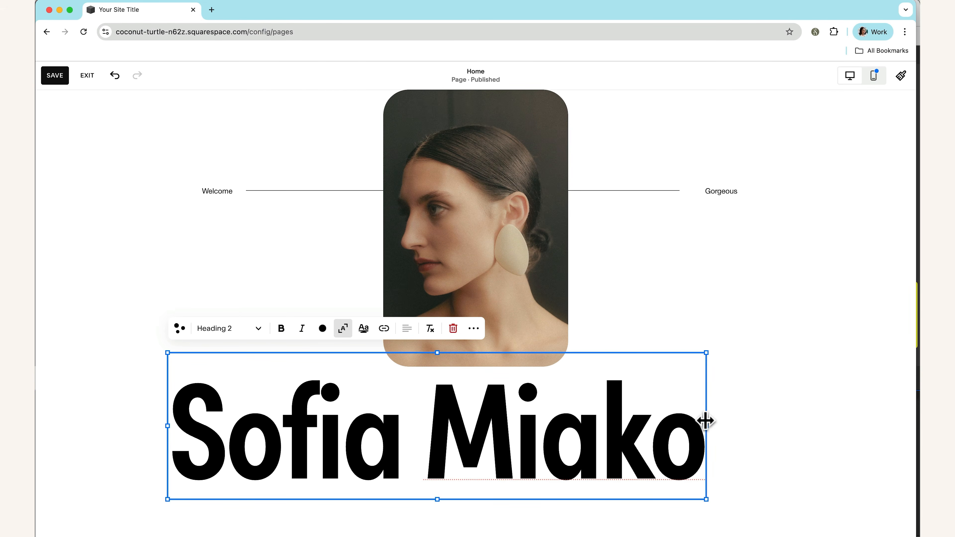
pyautogui.moveTo(705, 422); pyautogui.dragTo(876, 385)
pyautogui.moveTo(161, 448); pyautogui.dragTo(49, 429)
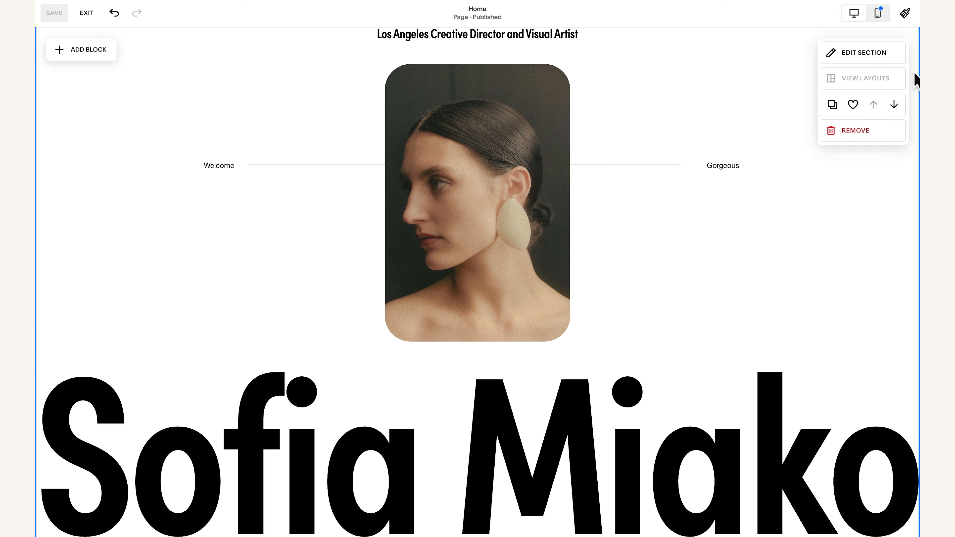
# - Set the Miscellaneous site font to Beth Ellen
pyautogui.click(903, 14)
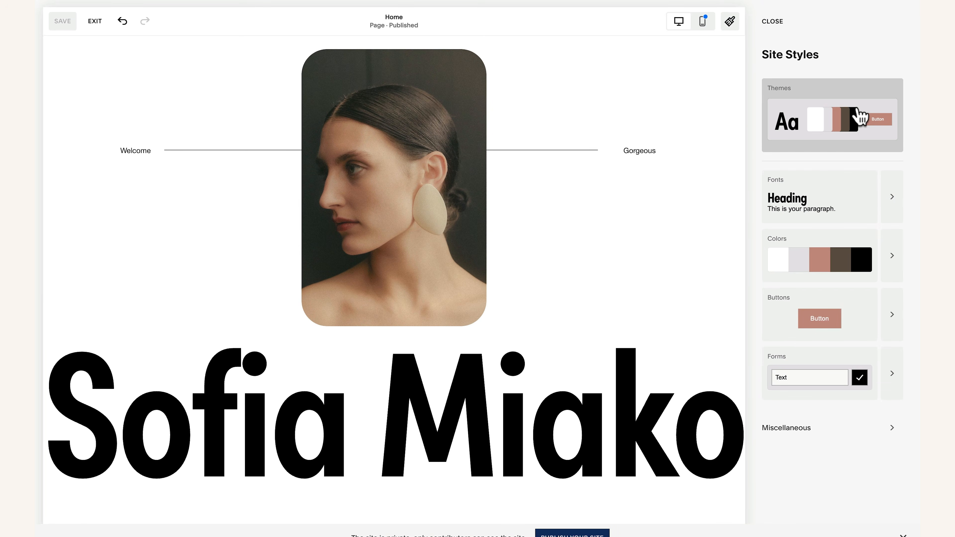
pyautogui.click(898, 208)
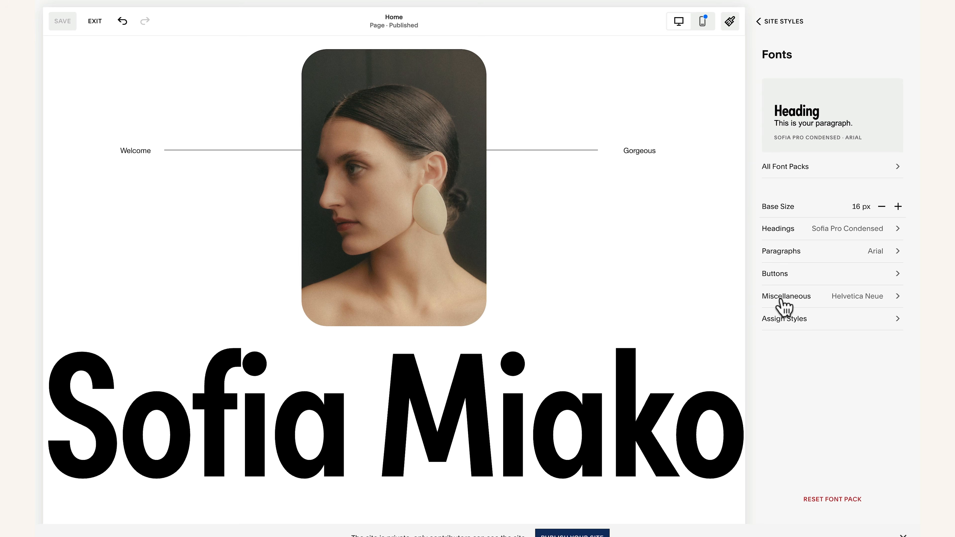
pyautogui.click(878, 300)
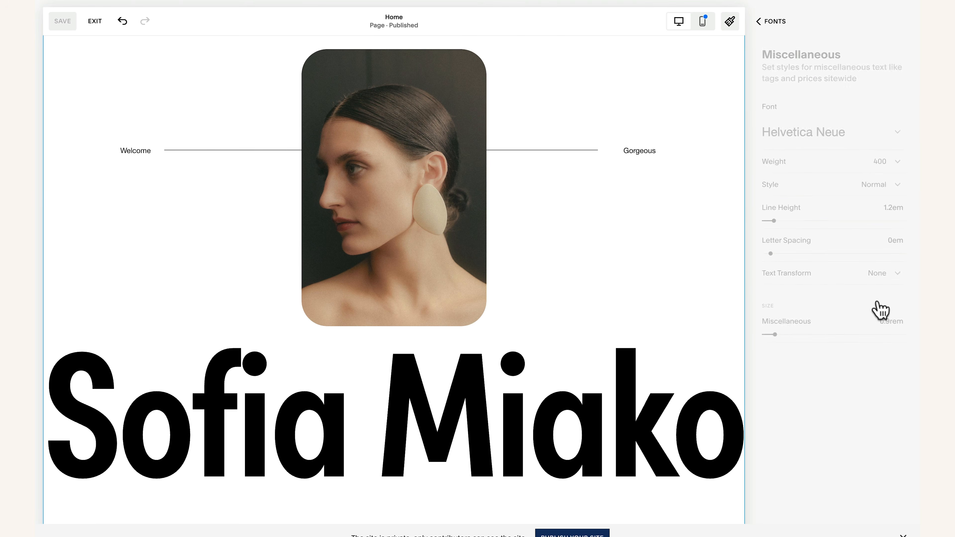
pyautogui.click(845, 145)
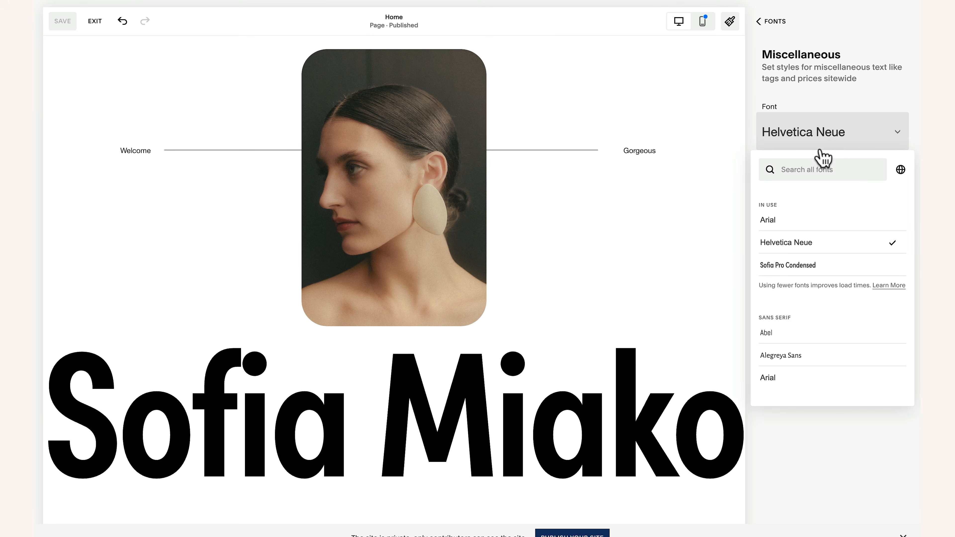
pyautogui.write('beth')
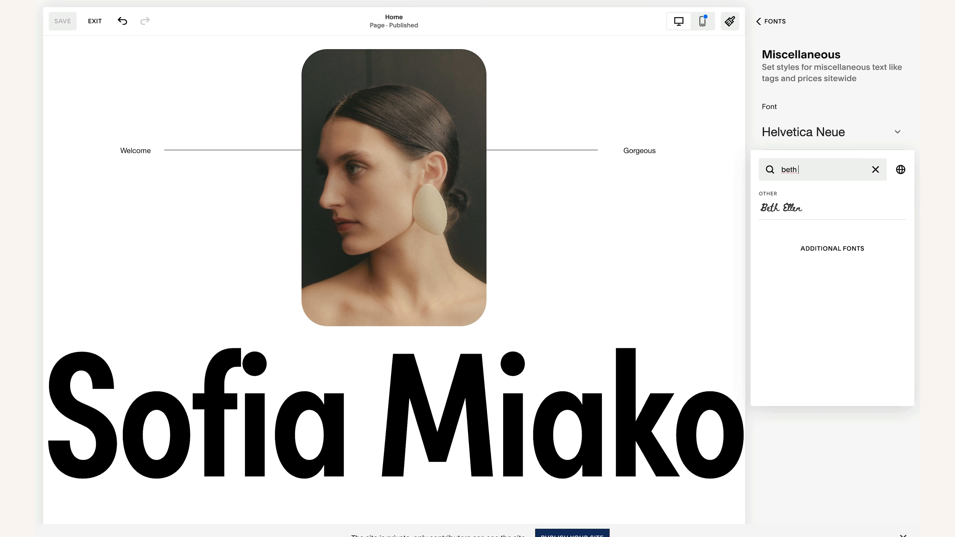
pyautogui.click(786, 214)
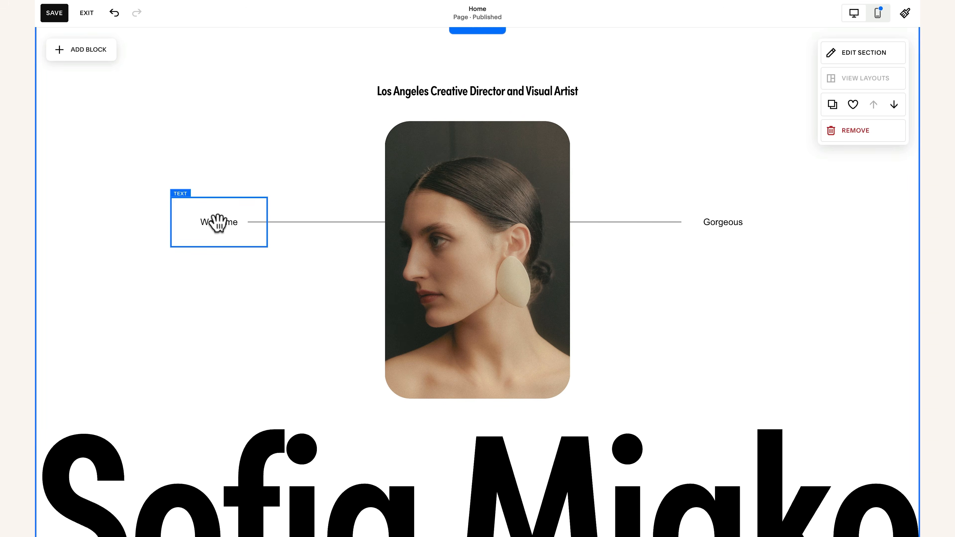
# - Apply the Monospace script style to Welcome, fitted and enlarged, and to Gorgeous
pyautogui.doubleClick(217, 222)
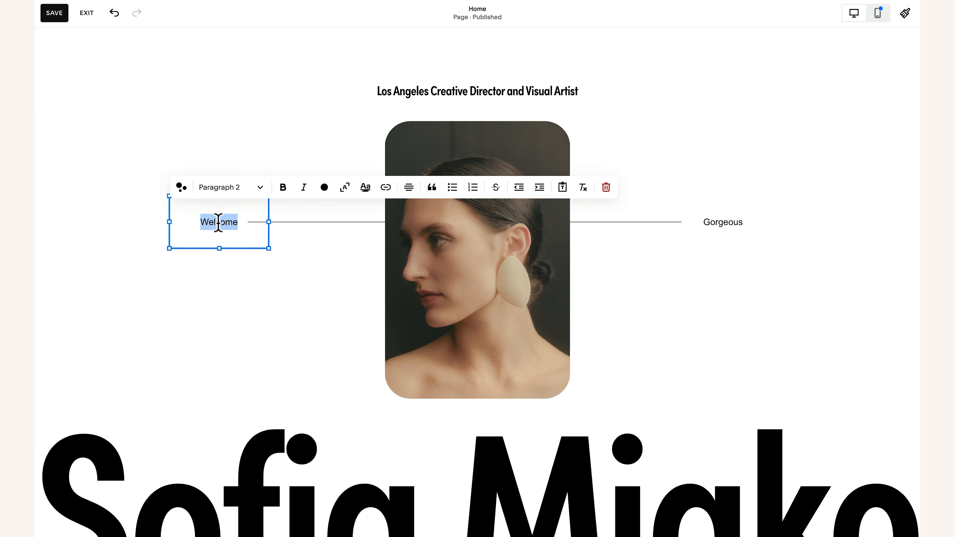
pyautogui.click(234, 190)
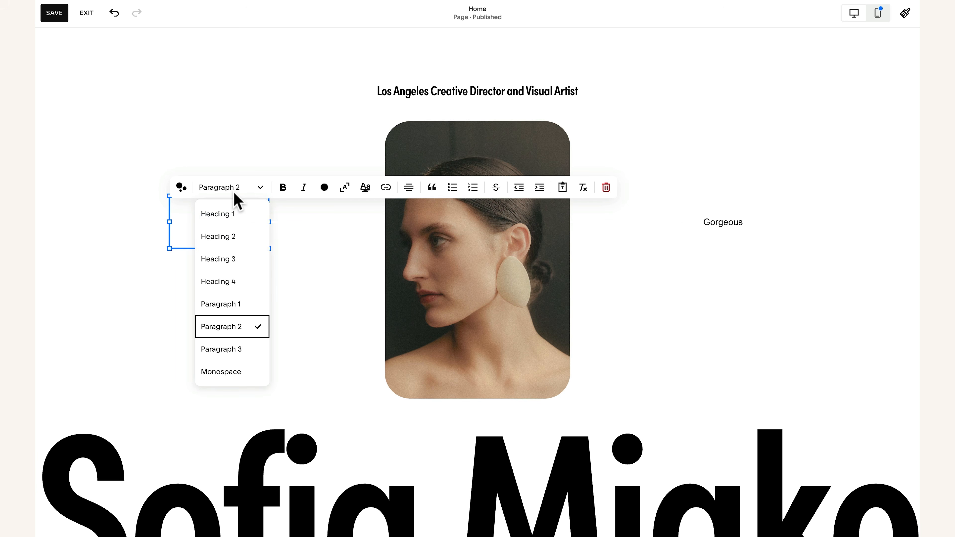
pyautogui.click(223, 372)
pyautogui.click(345, 176)
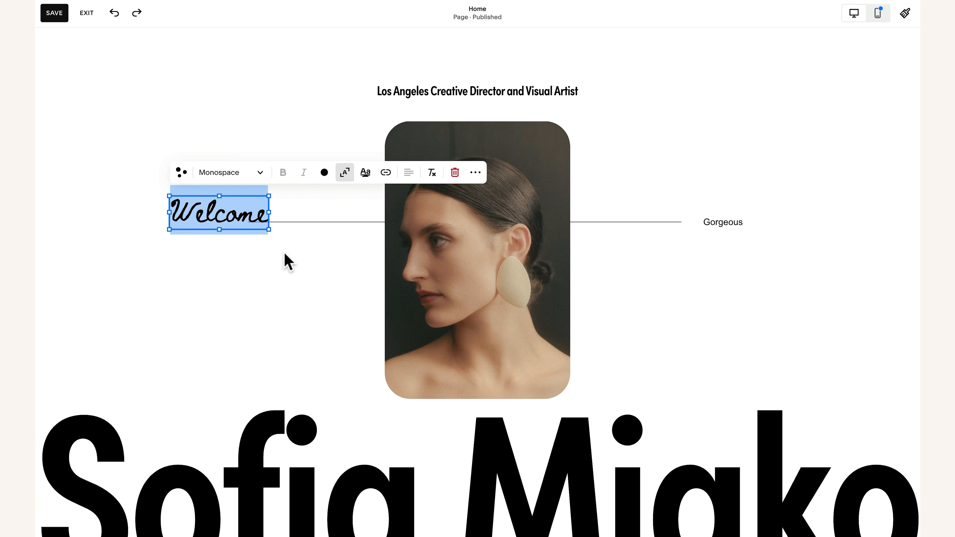
pyautogui.moveTo(270, 230); pyautogui.dragTo(321, 251)
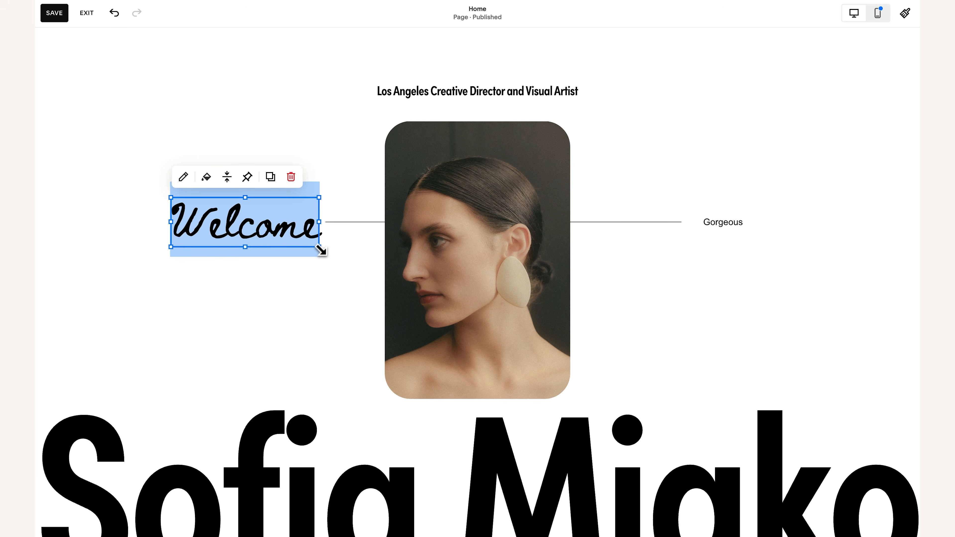
pyautogui.click(555, 187)
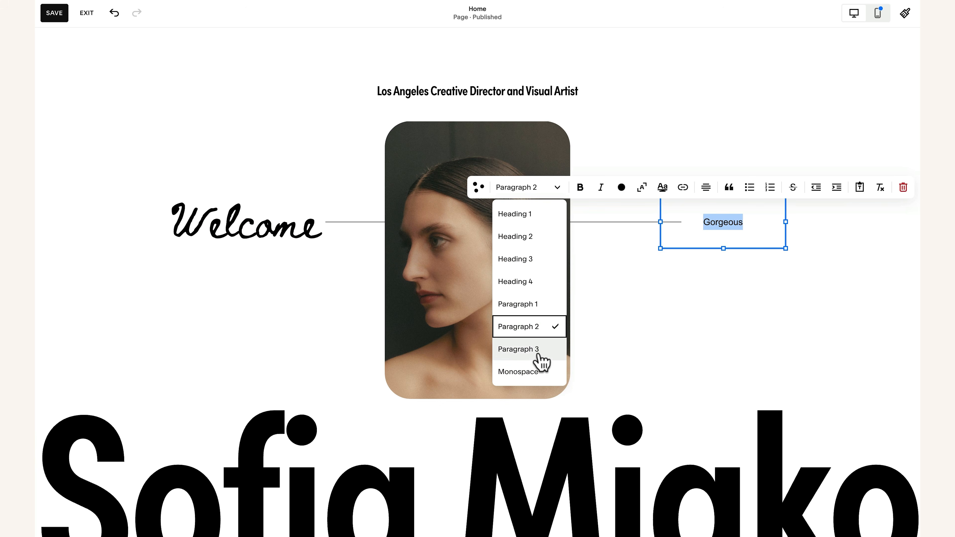
pyautogui.click(540, 372)
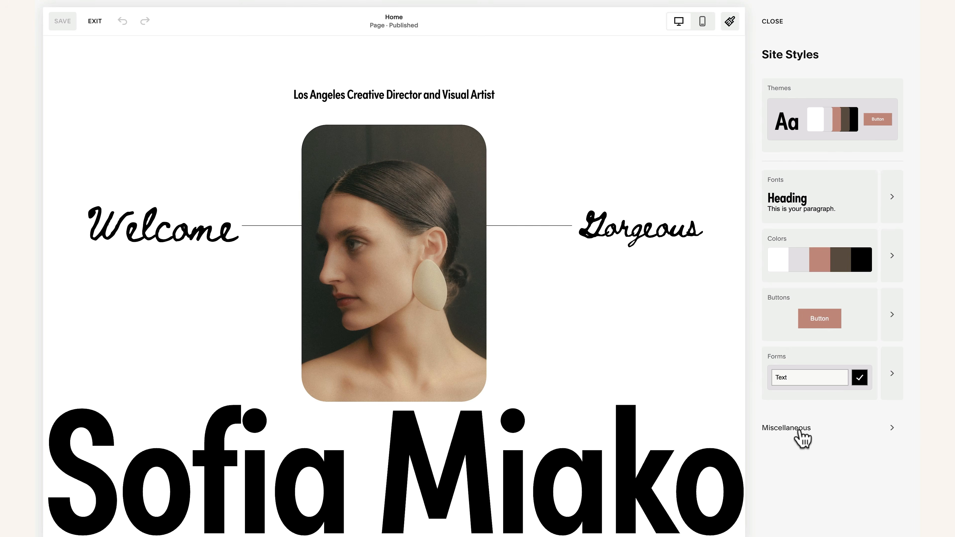
# - Open the Miscellaneous site style settings
pyautogui.click(800, 431)
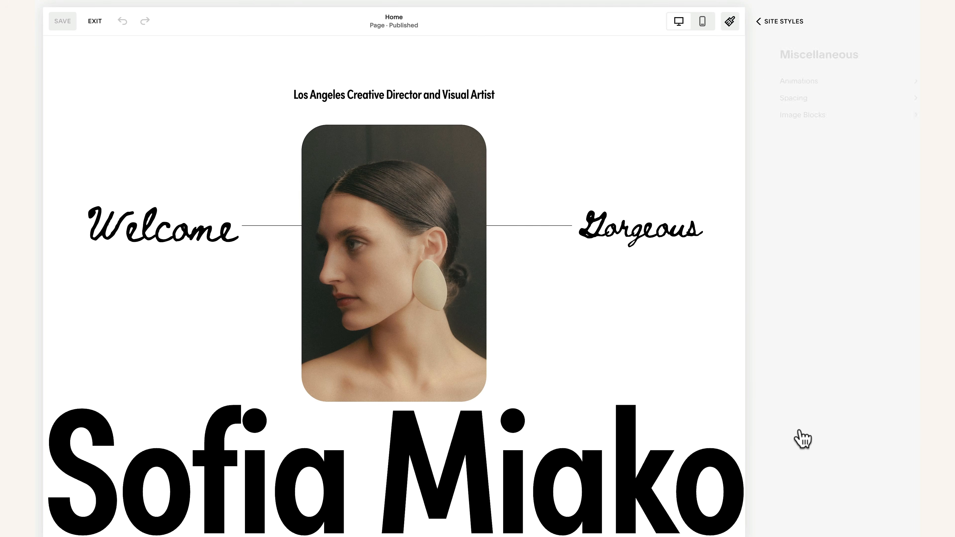
# - Under Spacing, set Page Width (Max) to 3000px and Site Margin to 2vw
pyautogui.click(789, 100)
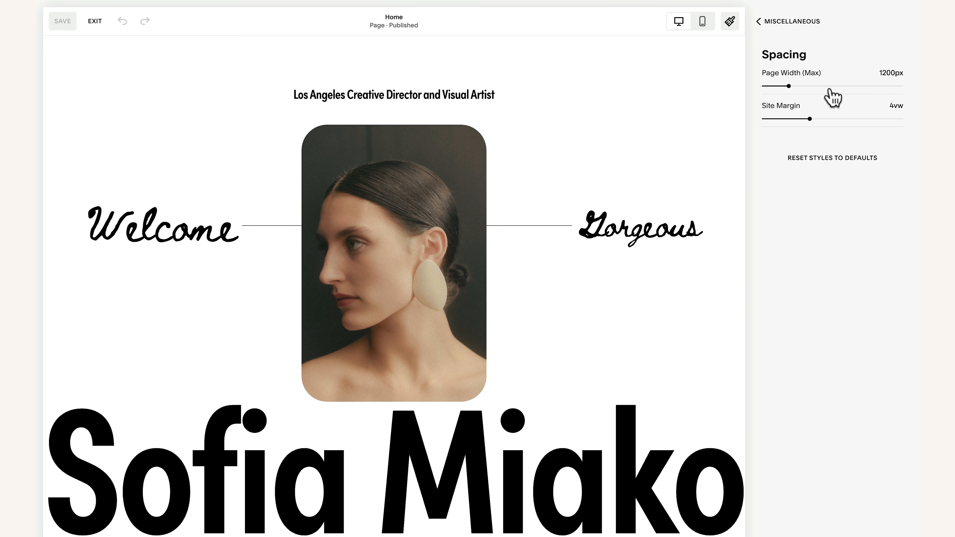
pyautogui.scroll(-10, 607, 401)
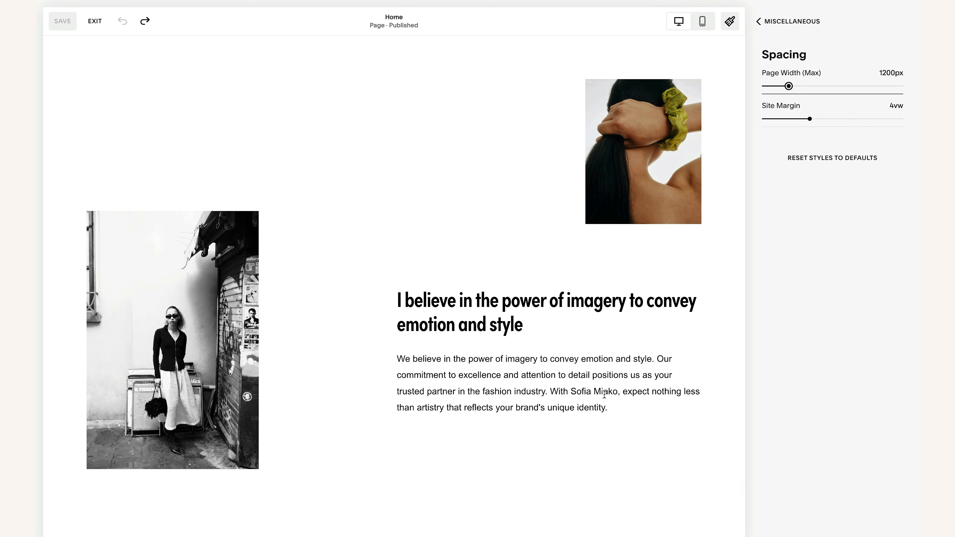
pyautogui.moveTo(787, 86); pyautogui.dragTo(906, 94)
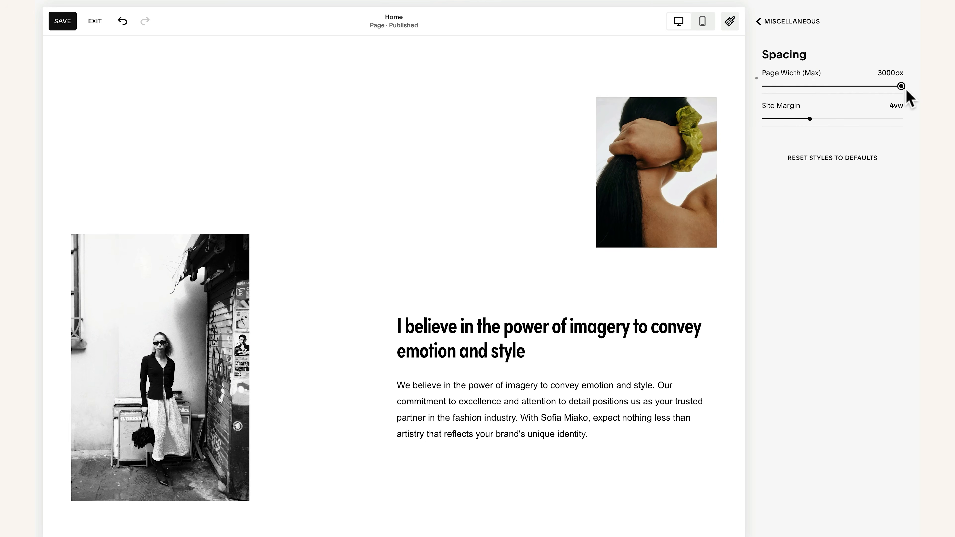
pyautogui.moveTo(810, 119); pyautogui.dragTo(784, 118)
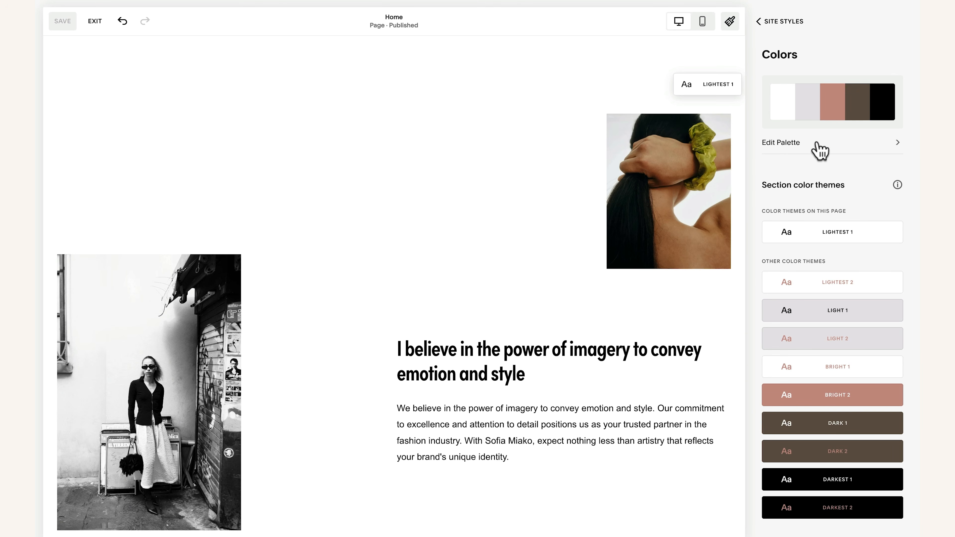
# - Open the site colour palette with Edit Palette
pyautogui.click(817, 152)
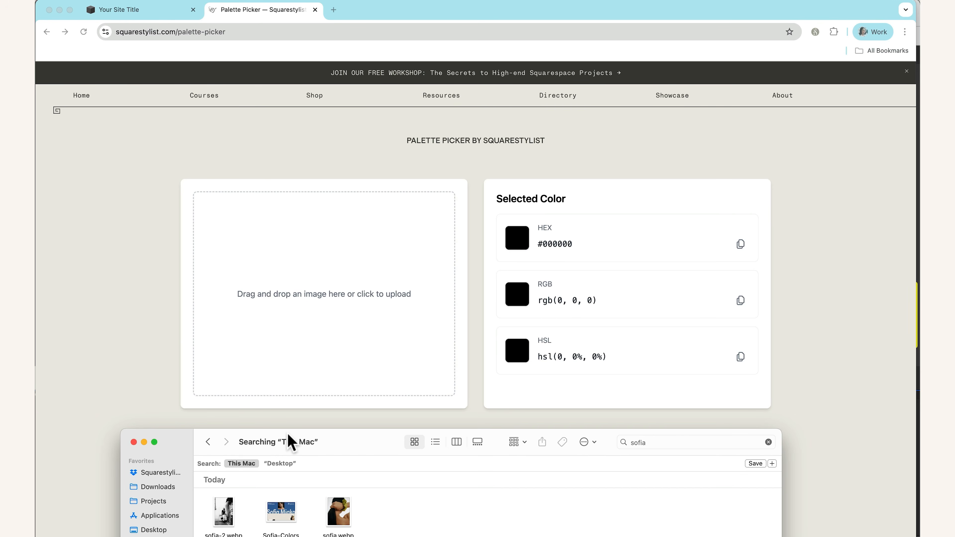
# - Load the mockup into the picker and replace the white palette colour with beige #eae6dd
pyautogui.moveTo(286, 518); pyautogui.dragTo(325, 291)
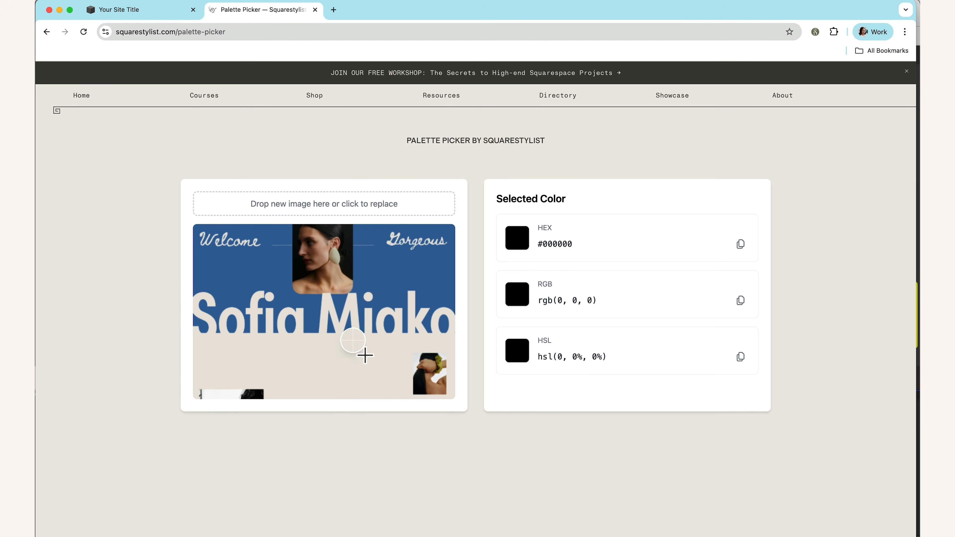
pyautogui.click(361, 369)
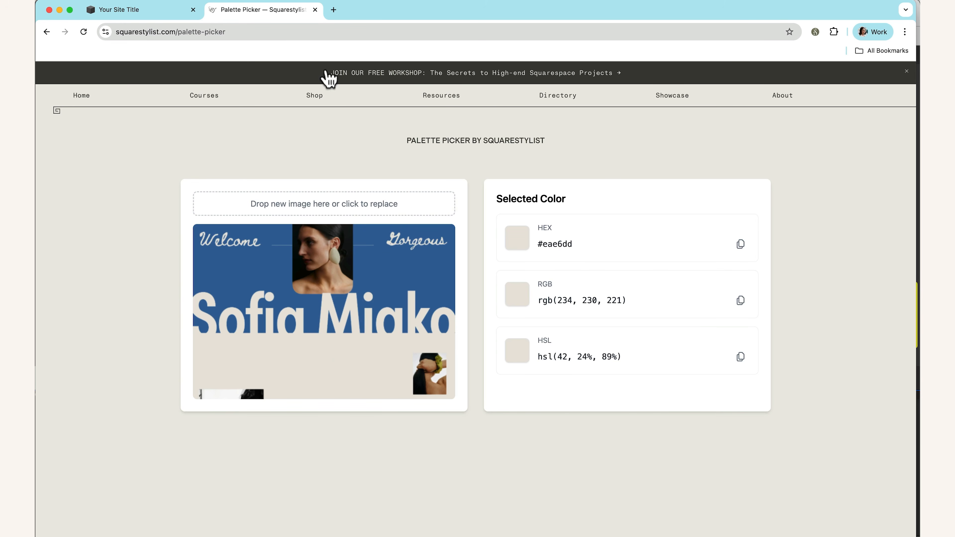
pyautogui.click(156, 11)
pyautogui.click(774, 145)
pyautogui.doubleClick(824, 316)
pyautogui.write('eae6dd')
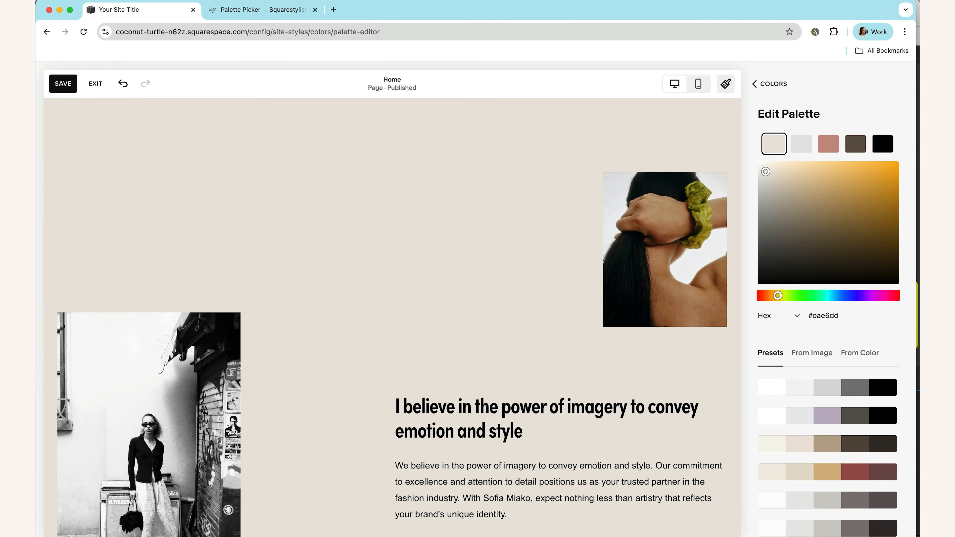
# - Sample dark #0e1211 and paste it over both the black and pink #C79288 palette colours
pyautogui.click(340, 413)
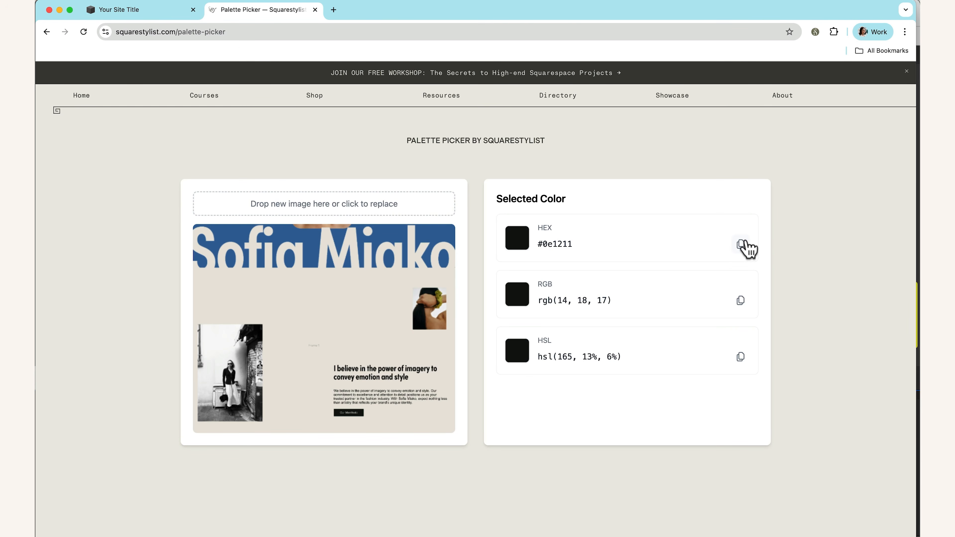
pyautogui.click(742, 245)
pyautogui.click(162, 10)
pyautogui.click(882, 144)
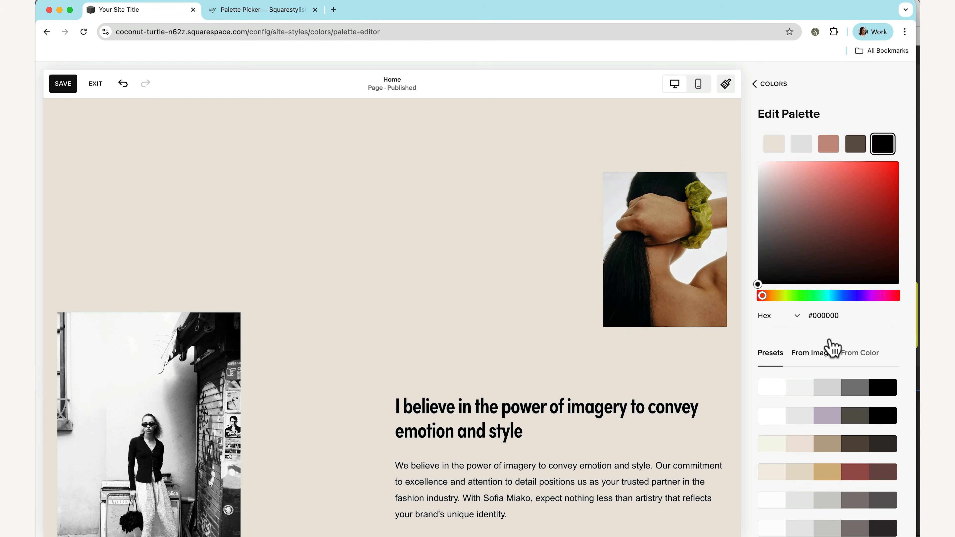
pyautogui.click(823, 316)
pyautogui.press('super+v')
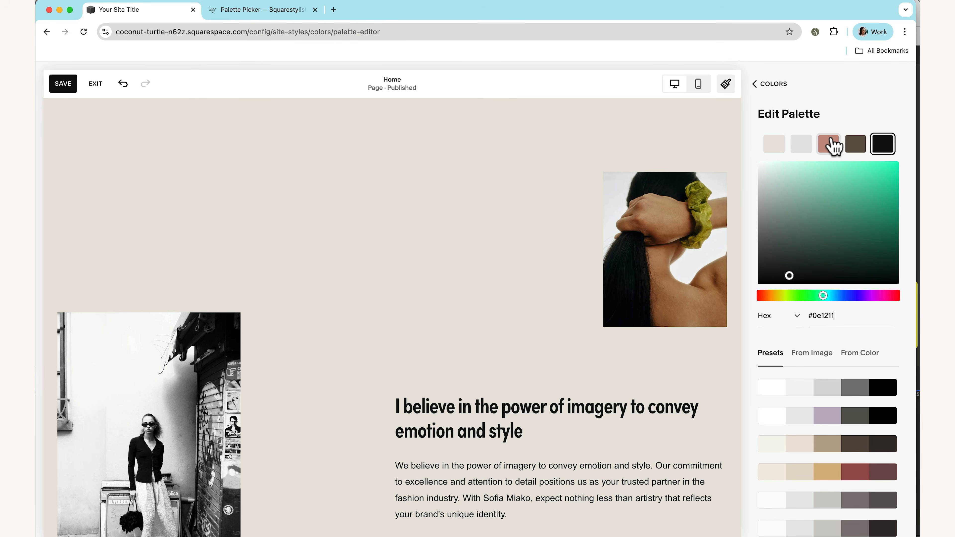
pyautogui.click(833, 146)
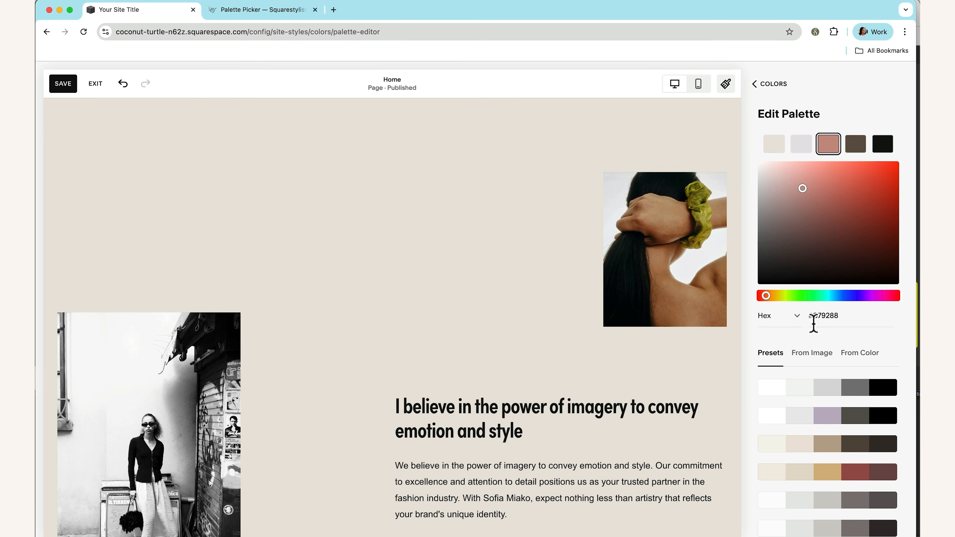
pyautogui.tripleClick(820, 315)
pyautogui.press('BackSpace')
pyautogui.press('super+v')
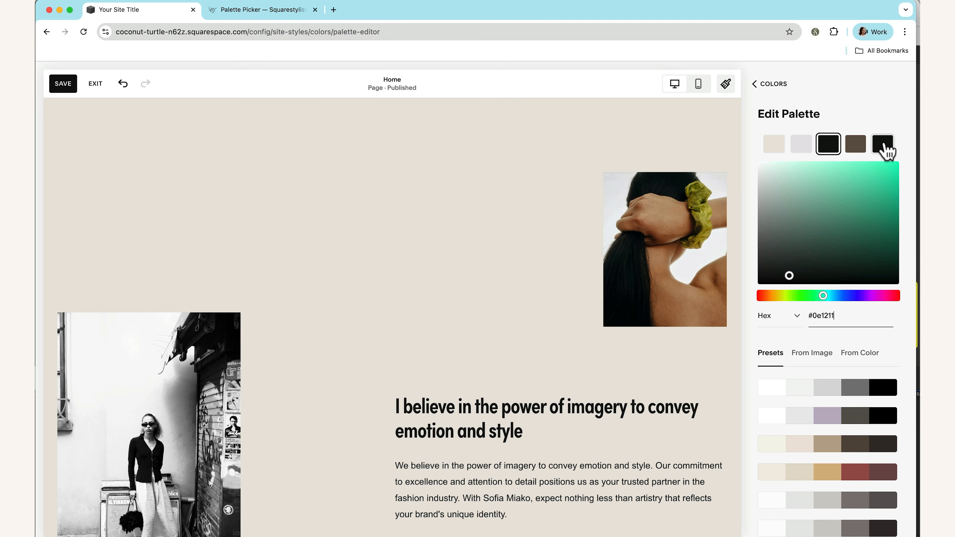
pyautogui.write('@')
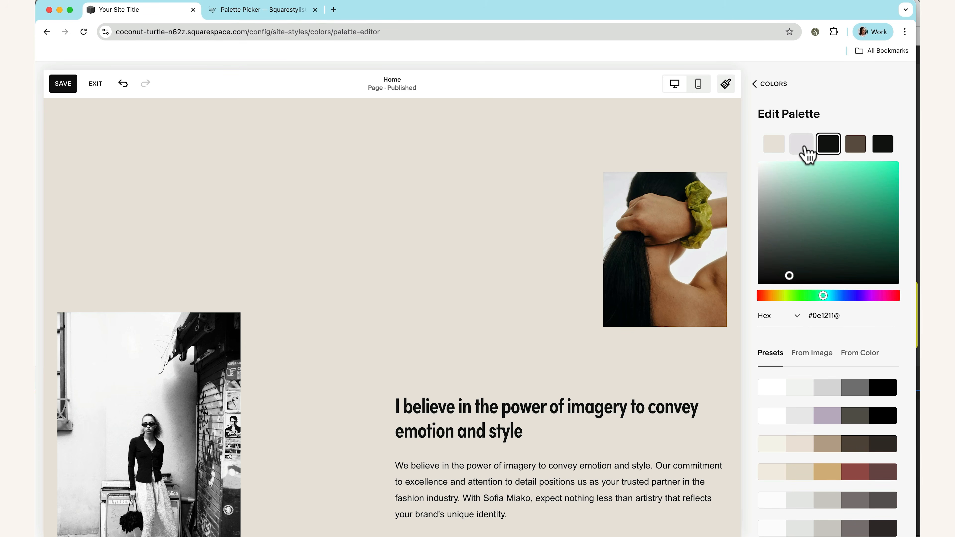
# - Copy the sampled blue #34659b and replace the brown palette colour's hex value with it
pyautogui.hotkey('ctrl', 'Tab')
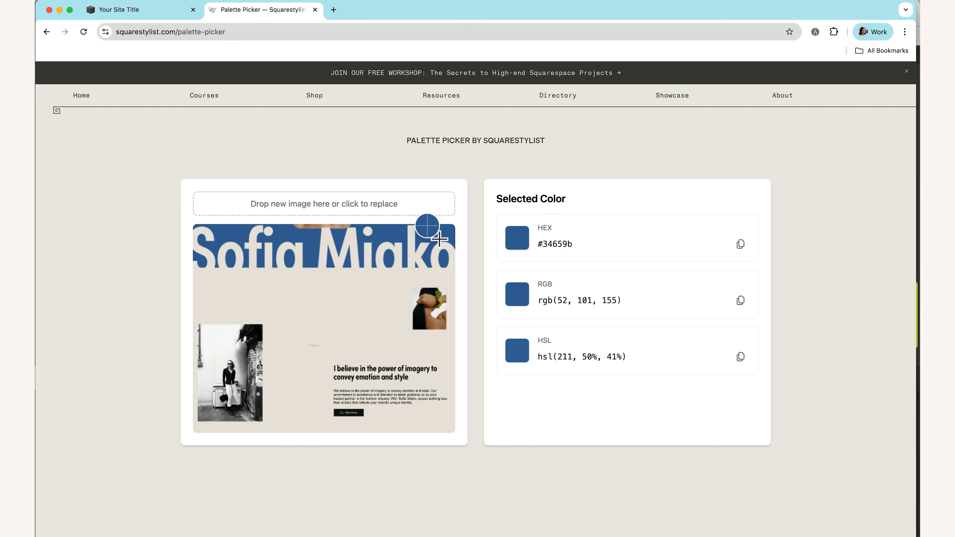
pyautogui.click(747, 246)
pyautogui.click(160, 11)
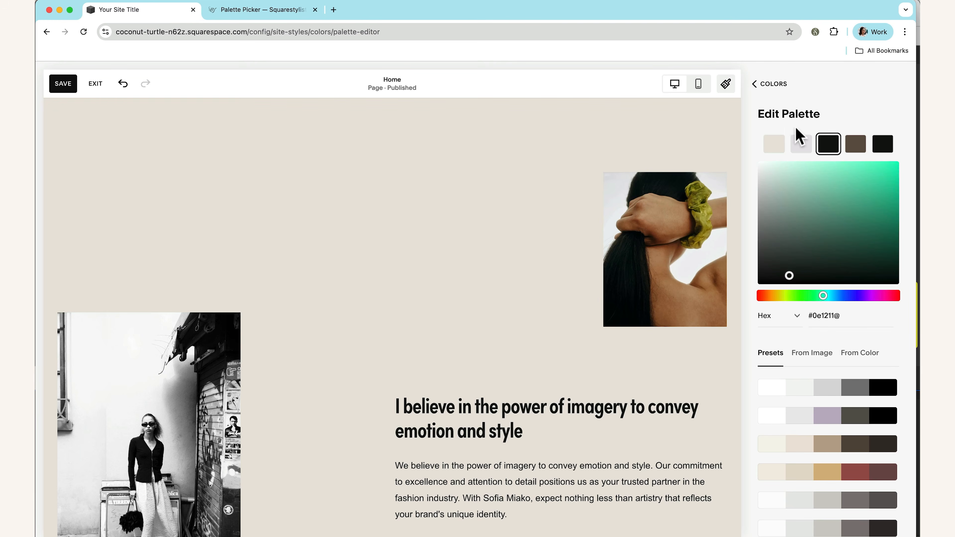
pyautogui.click(860, 146)
pyautogui.doubleClick(823, 316)
pyautogui.press('BackSpace')
pyautogui.press('BackSpace')
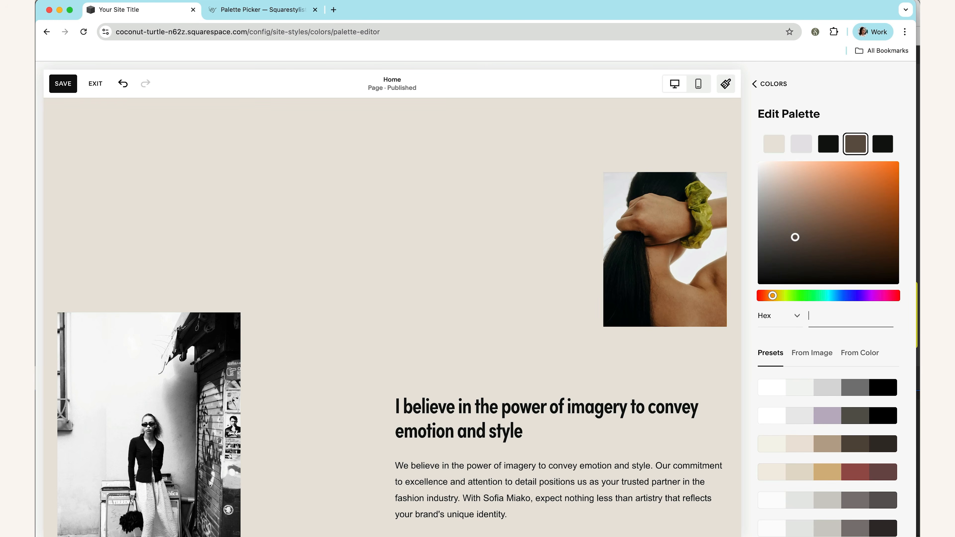
pyautogui.hotkey('ctrl', 'Tab')
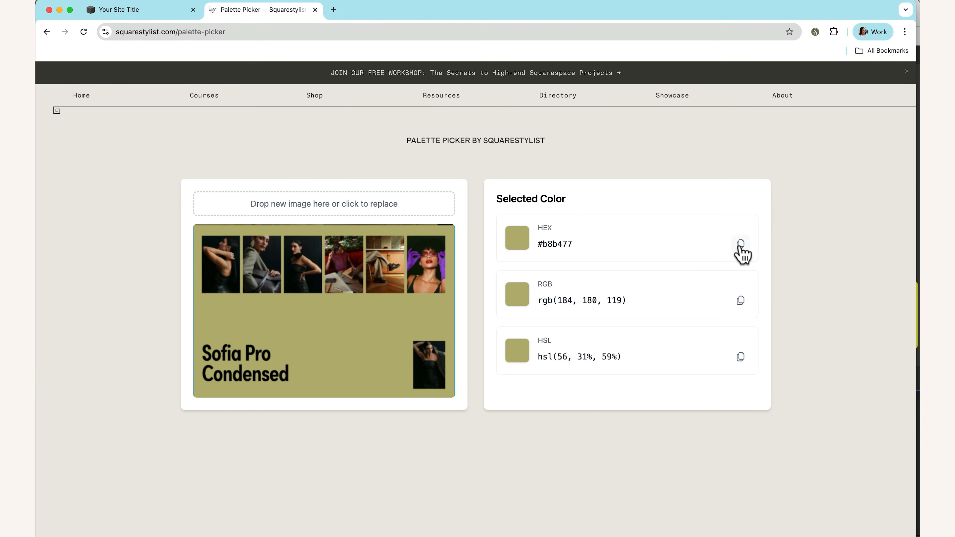
# - Replace the second palette colour #E6E4E8 with olive #b8b477
pyautogui.click(181, 12)
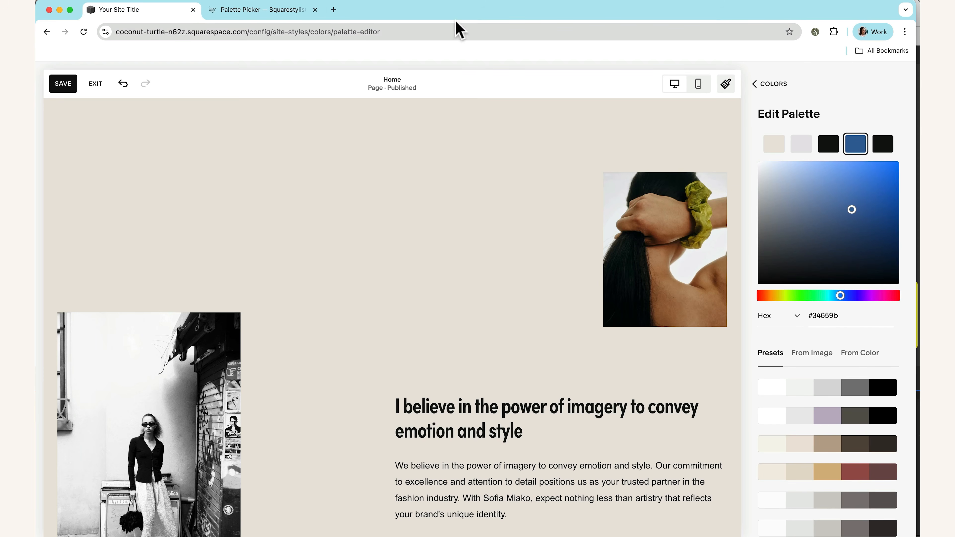
pyautogui.click(801, 144)
pyautogui.click(822, 316)
pyautogui.press('super+a')
pyautogui.press('super+v')
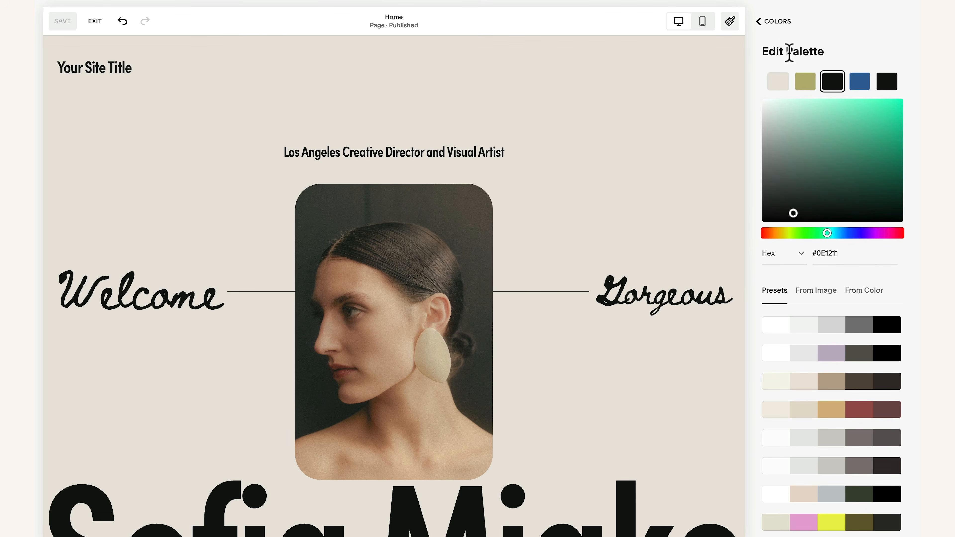
# - Return to the colours overview and close Site Styles to view the page
pyautogui.click(771, 84)
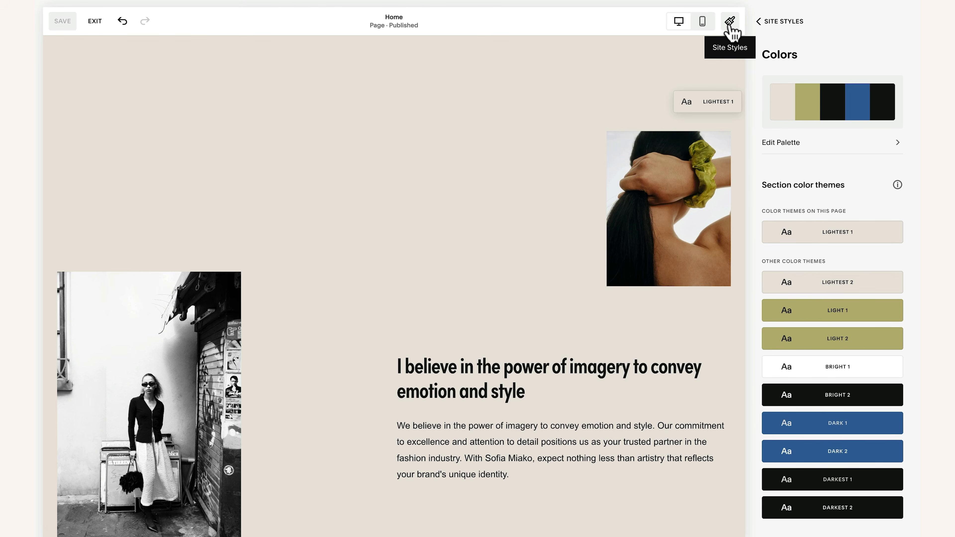
pyautogui.click(730, 24)
pyautogui.scroll(3, 663, 185)
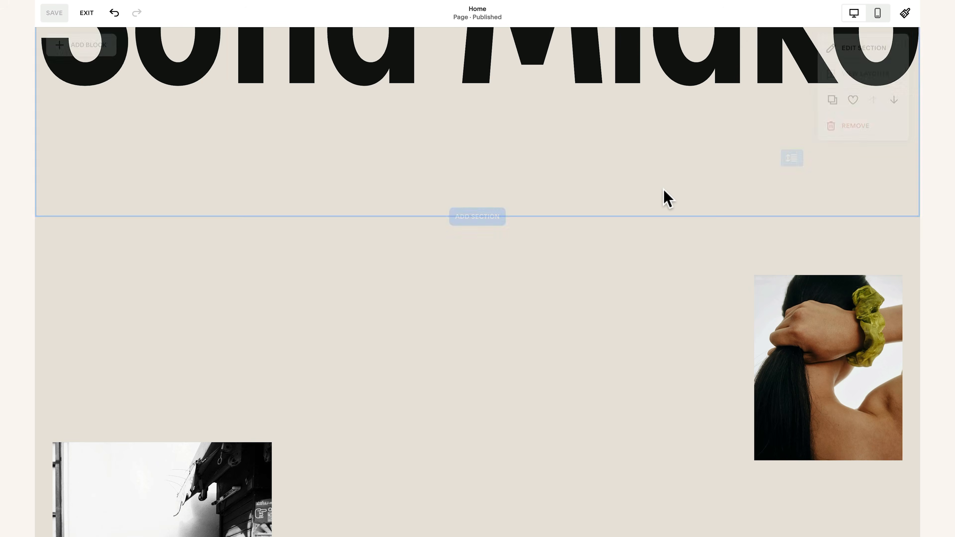
pyautogui.scroll(-3, 664, 197)
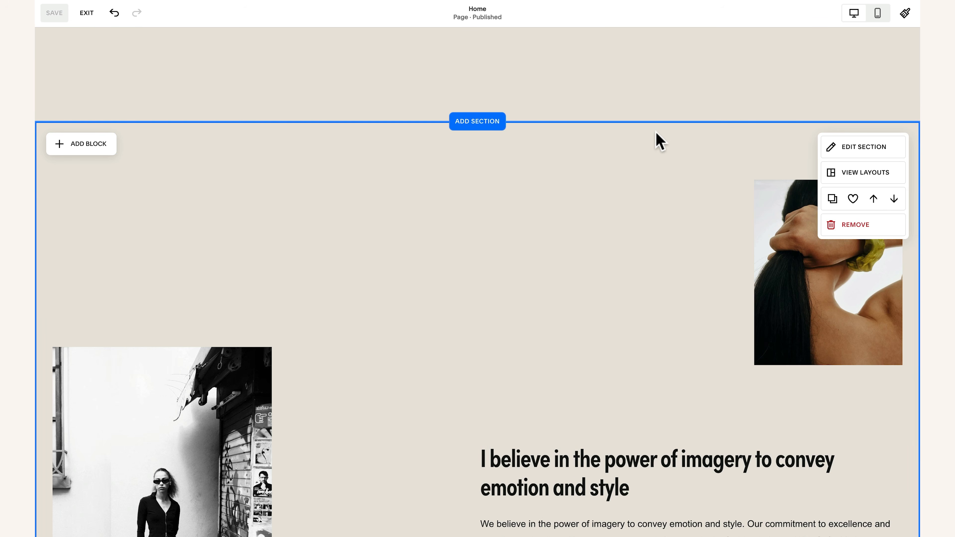
pyautogui.scroll(5, 656, 132)
# - Apply the blue DARK 1 colour theme to the top Welcome/Gorgeous section
pyautogui.click(861, 130)
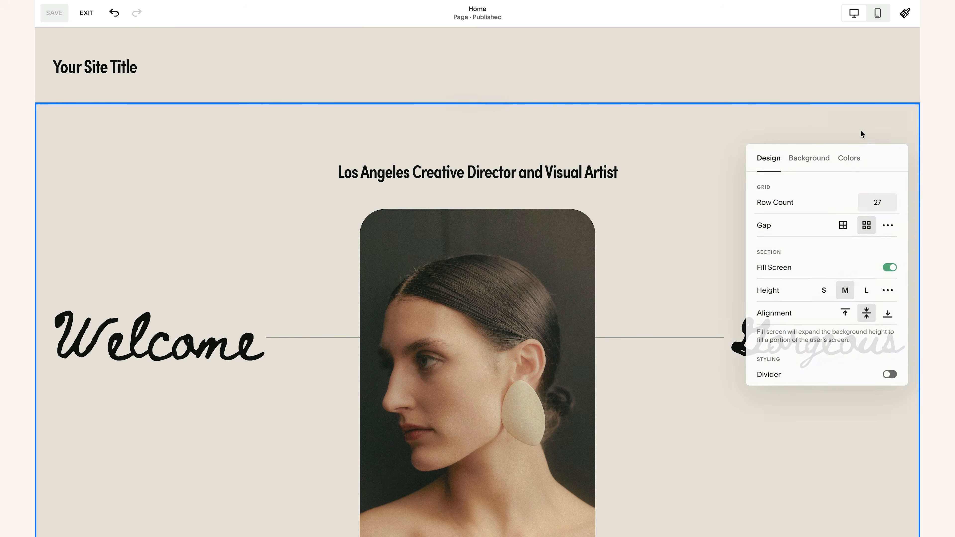
pyautogui.click(850, 156)
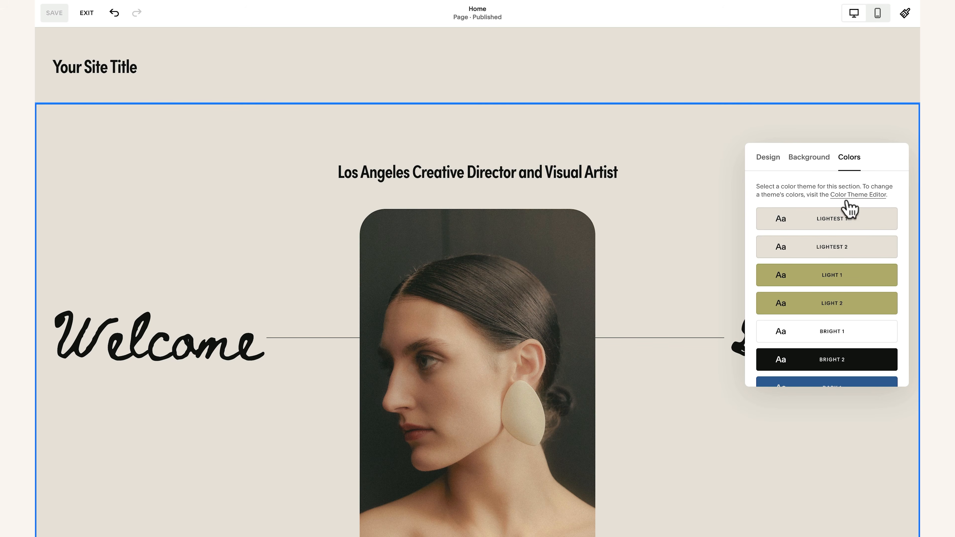
pyautogui.scroll(-3, 832, 252)
pyautogui.scroll(-2, 833, 252)
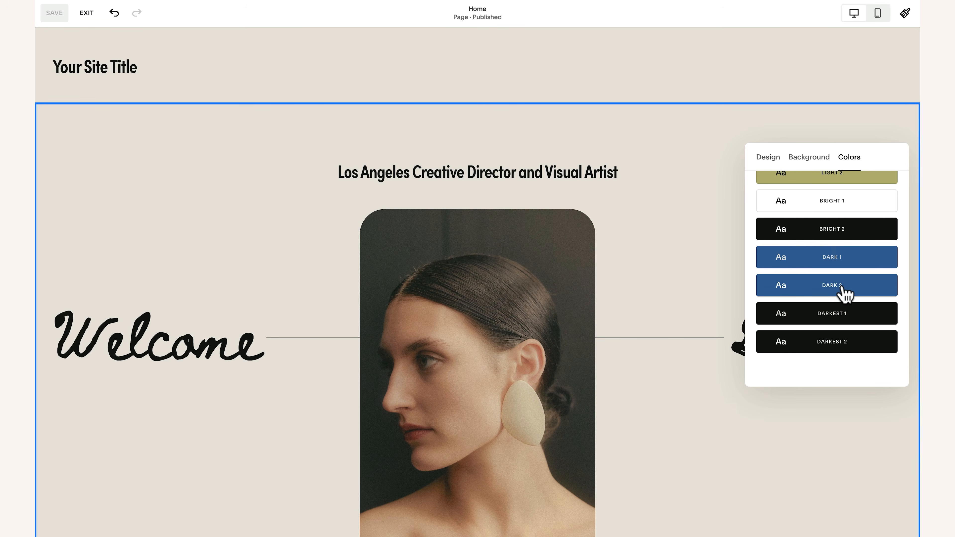
pyautogui.click(845, 264)
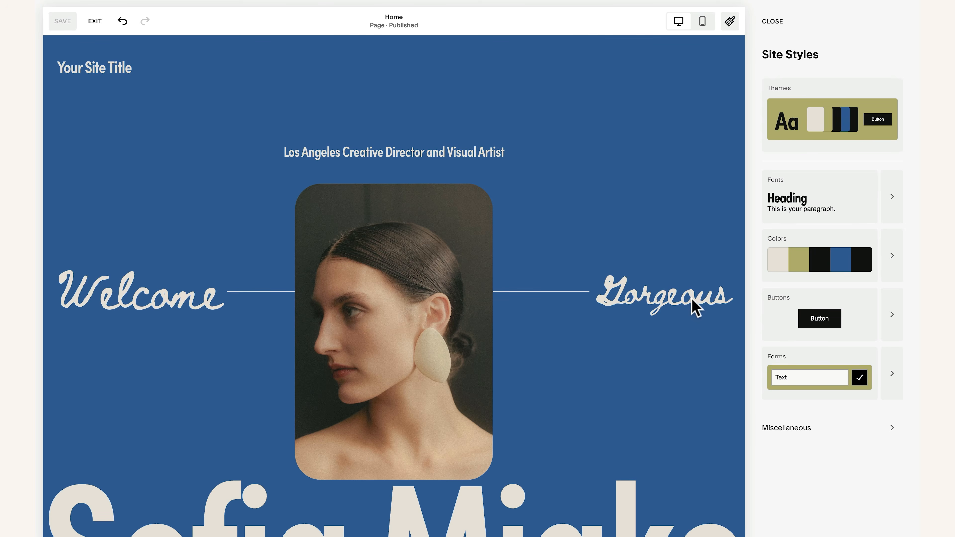
# - Open the site colours and start editing the DARK 1 theme's line settings
pyautogui.click(893, 268)
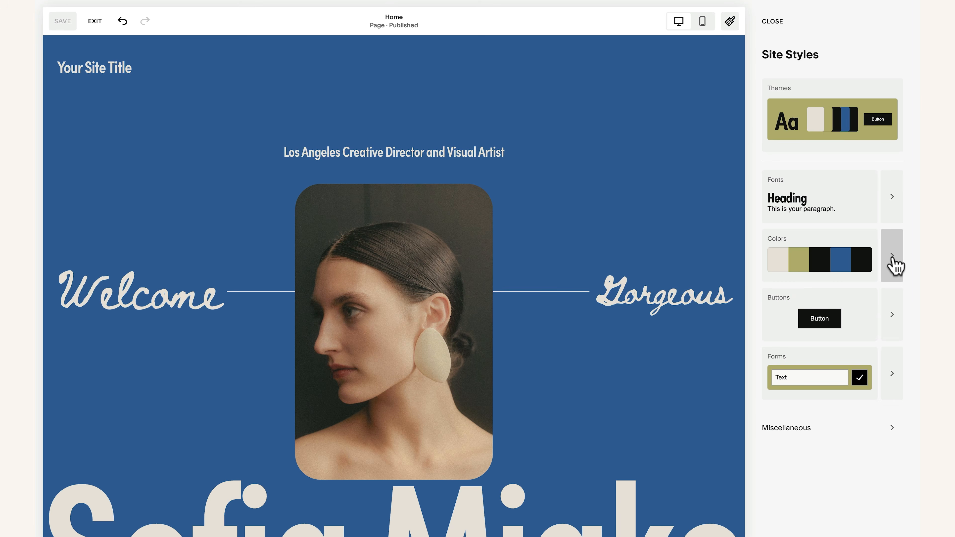
pyautogui.click(893, 268)
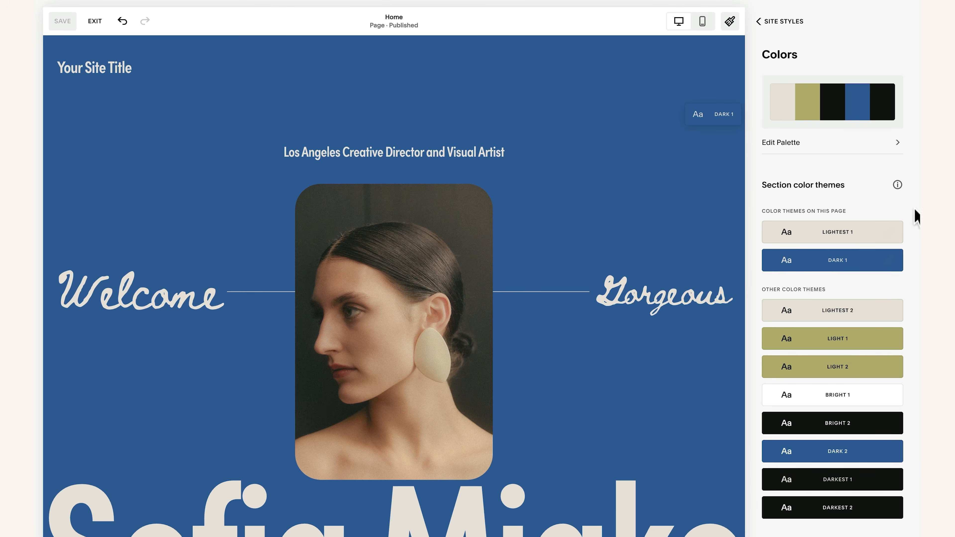
pyautogui.moveTo(896, 265)
pyautogui.click(890, 263)
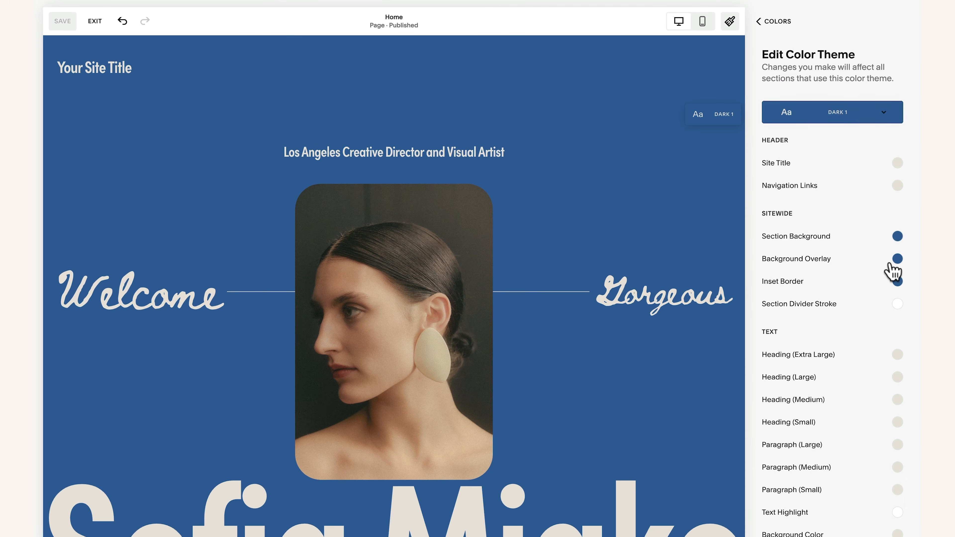
pyautogui.scroll(-15, 900, 316)
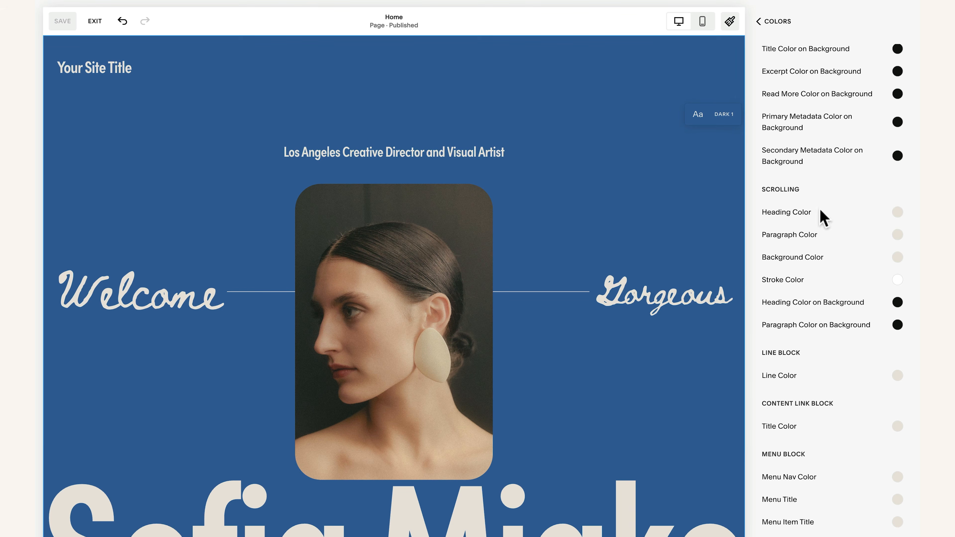
pyautogui.scroll(-2, 818, 389)
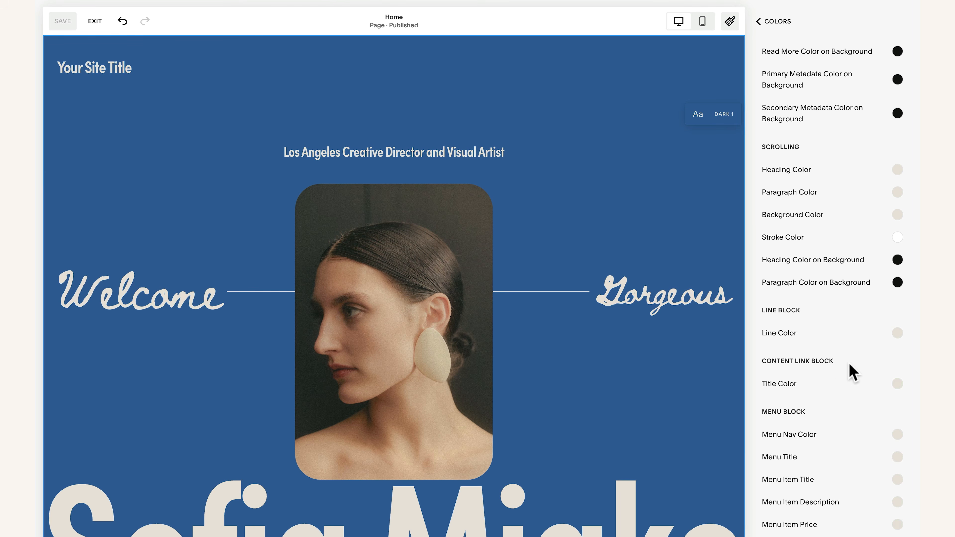
# - Try olive, then black, then a custom teal colour for the divider lines
pyautogui.click(897, 333)
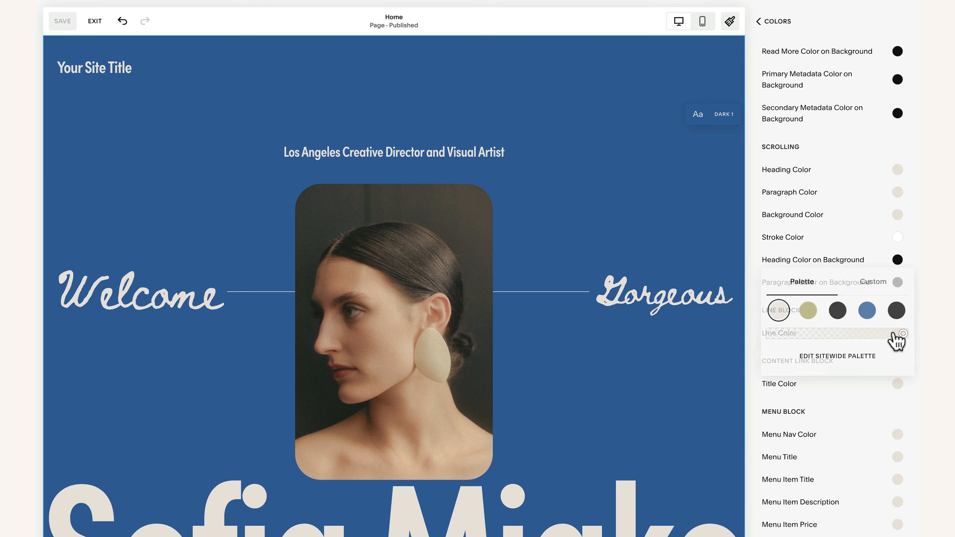
pyautogui.click(808, 313)
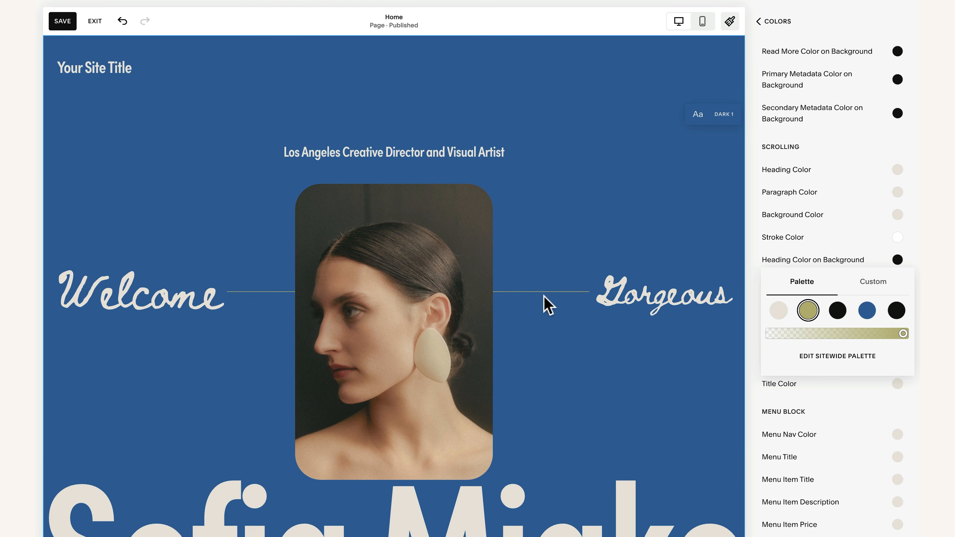
pyautogui.click(895, 312)
pyautogui.click(877, 284)
pyautogui.moveTo(885, 283)
pyautogui.mouseDown()
pyautogui.moveTo(885, 264)
pyautogui.moveTo(863, 270)
pyautogui.mouseUp()
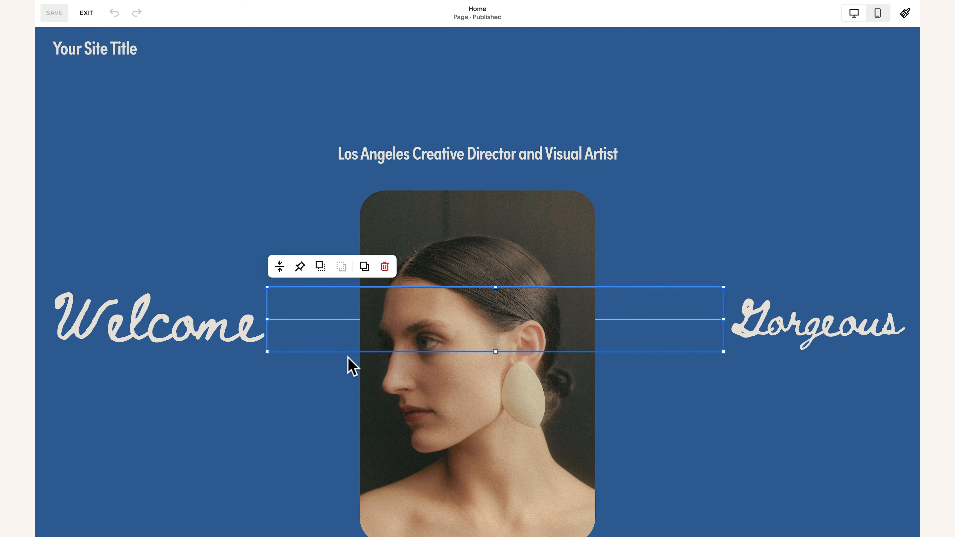
pyautogui.click(739, 230)
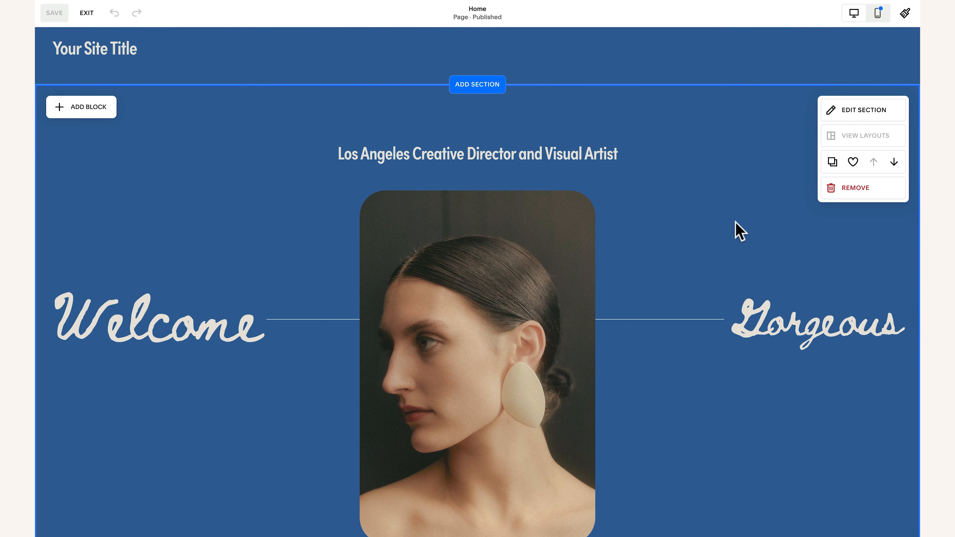
pyautogui.doubleClick(485, 154)
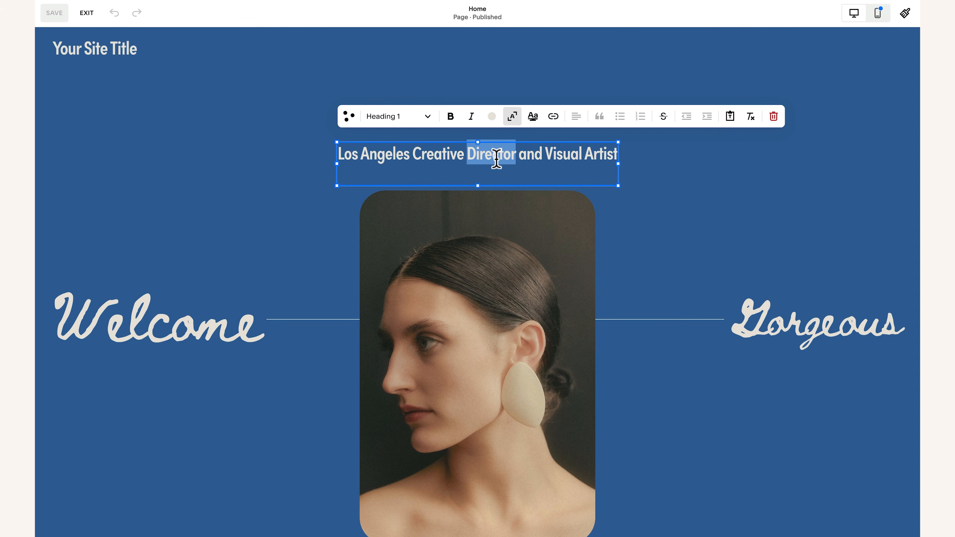
pyautogui.click(493, 119)
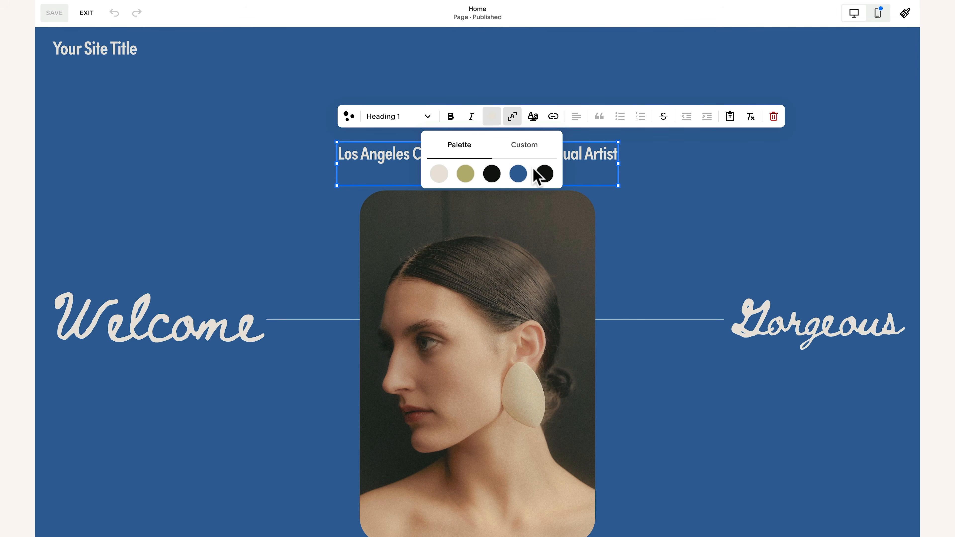
pyautogui.click(538, 158)
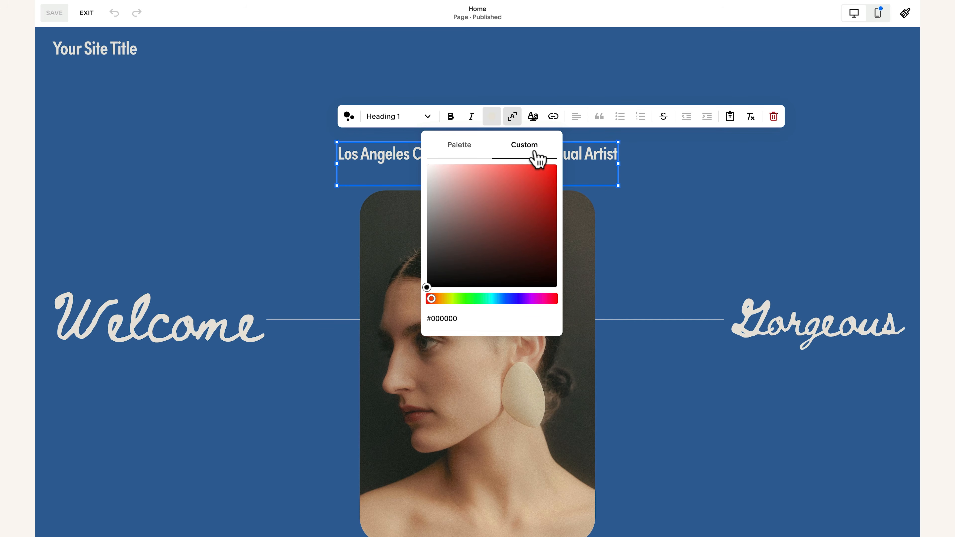
pyautogui.click(539, 183)
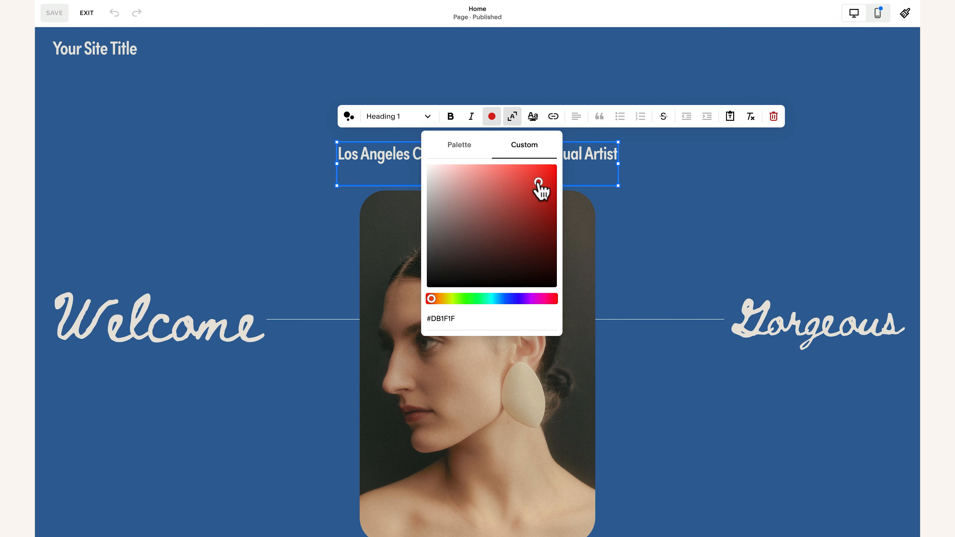
pyautogui.click(588, 197)
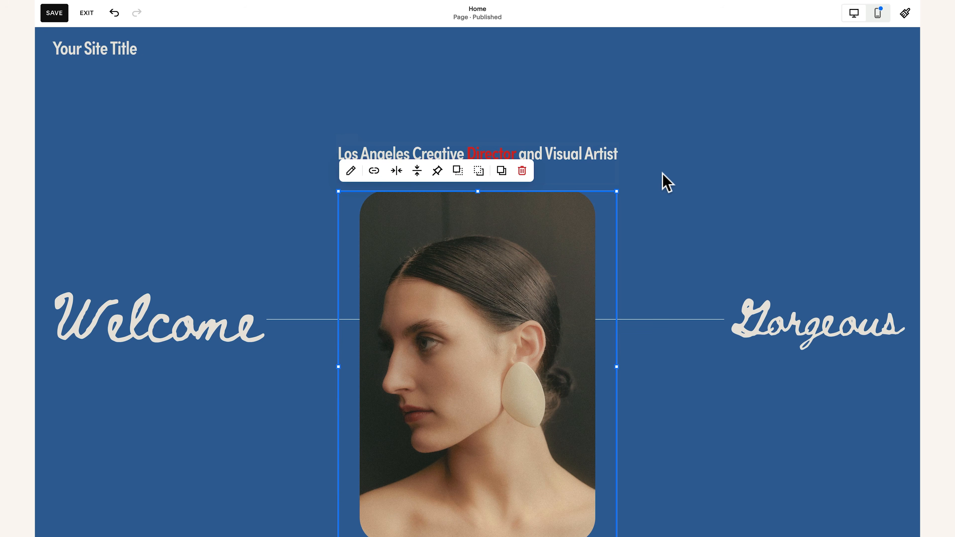
pyautogui.hotkey('ctrl', 'z')
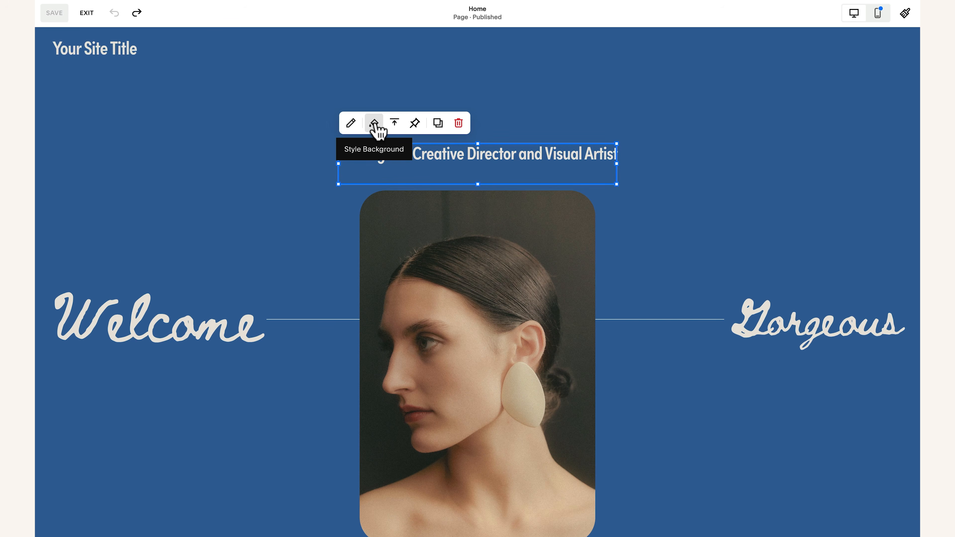
pyautogui.click(375, 127)
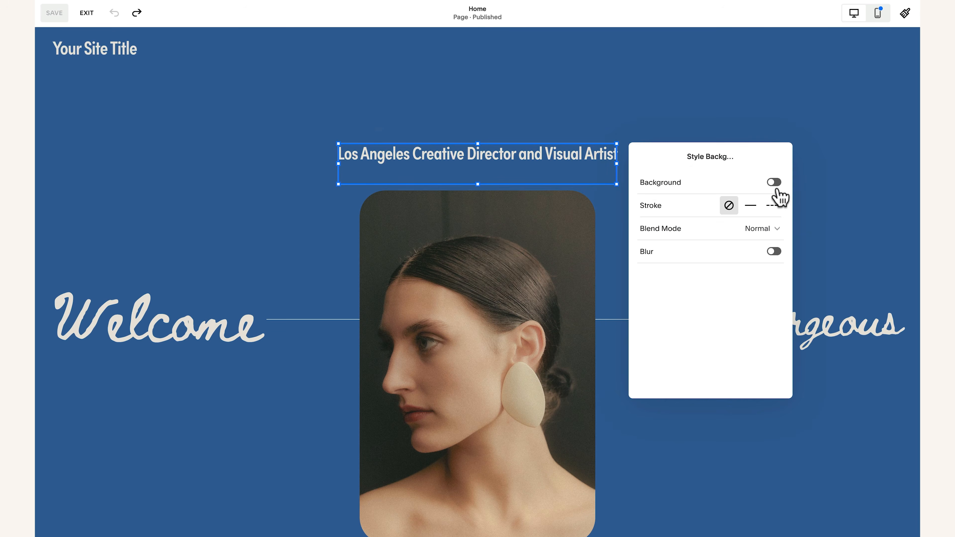
pyautogui.click(774, 183)
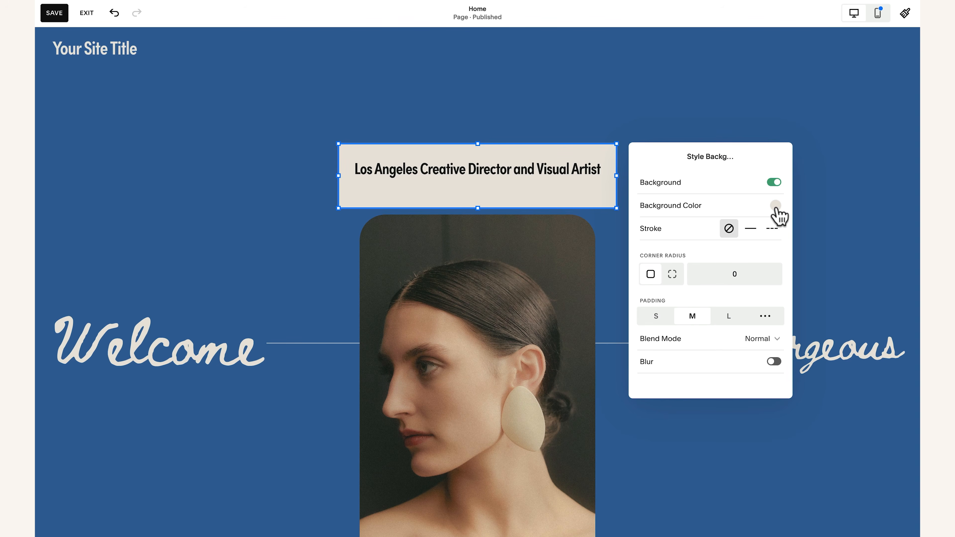
pyautogui.click(773, 183)
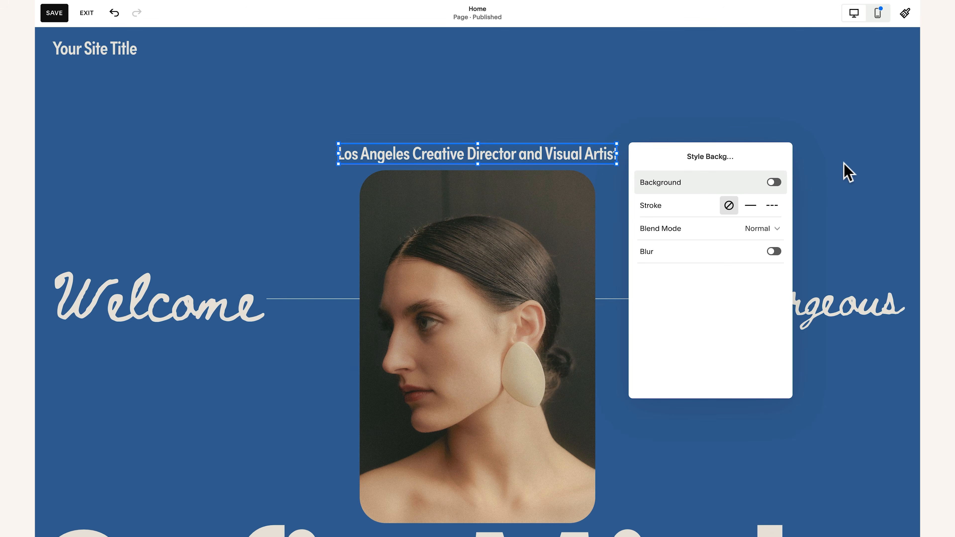
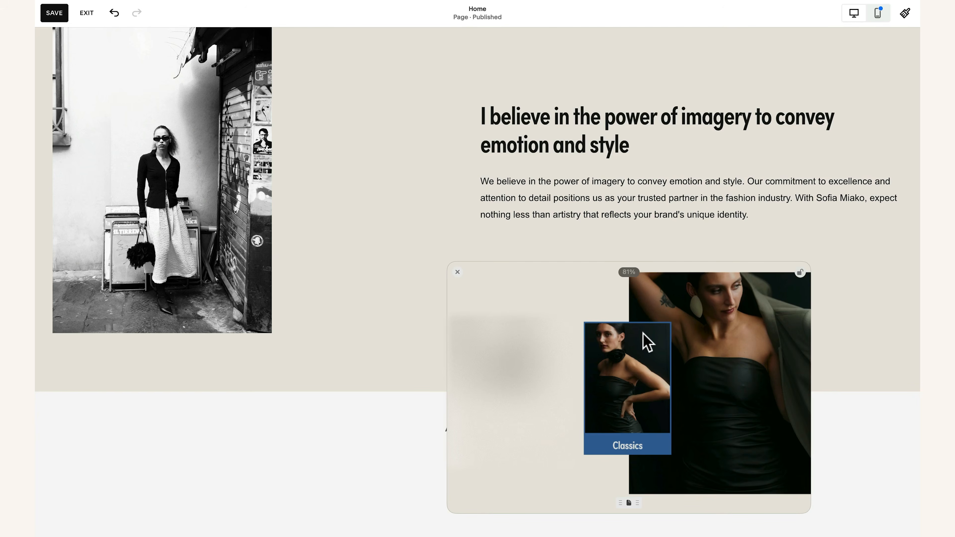
# - Drag the heading and paragraph block left, narrow it so it rewraps, and place the portrait beside it
pyautogui.click(689, 182)
pyautogui.scroll(5, 678, 154)
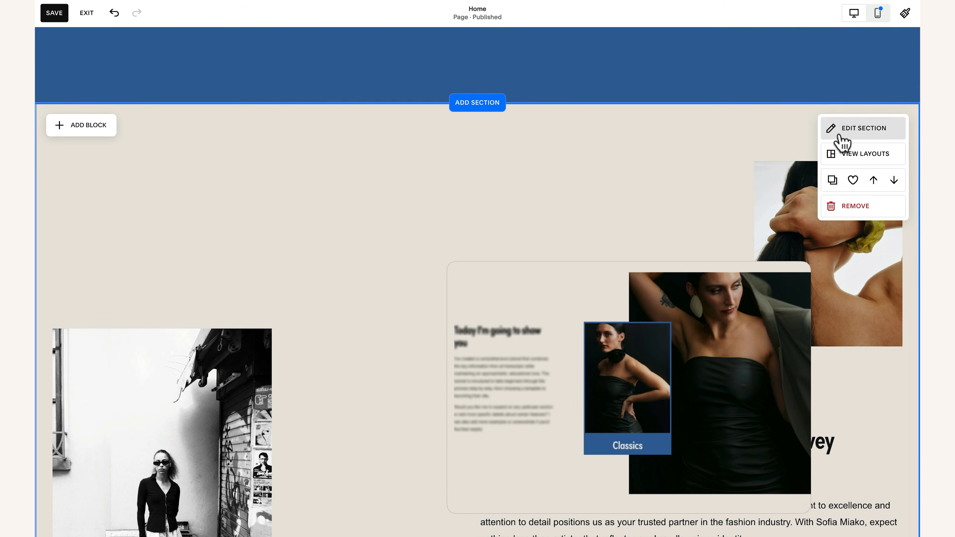
pyautogui.scroll(-3, 482, 251)
pyautogui.scroll(4, 482, 250)
pyautogui.scroll(-3, 482, 251)
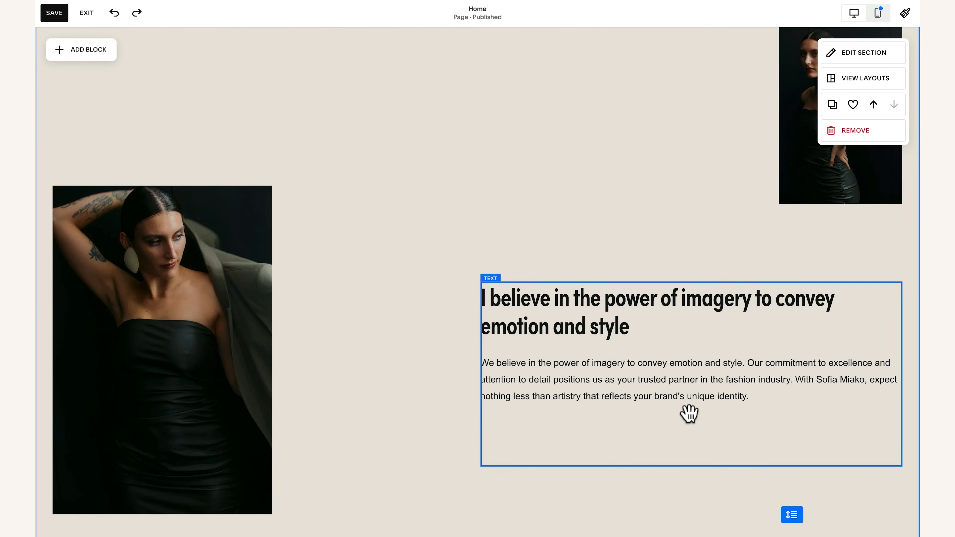
pyautogui.moveTo(687, 412); pyautogui.dragTo(267, 284)
pyautogui.moveTo(473, 346); pyautogui.dragTo(349, 363)
pyautogui.moveTo(810, 100); pyautogui.dragTo(453, 279)
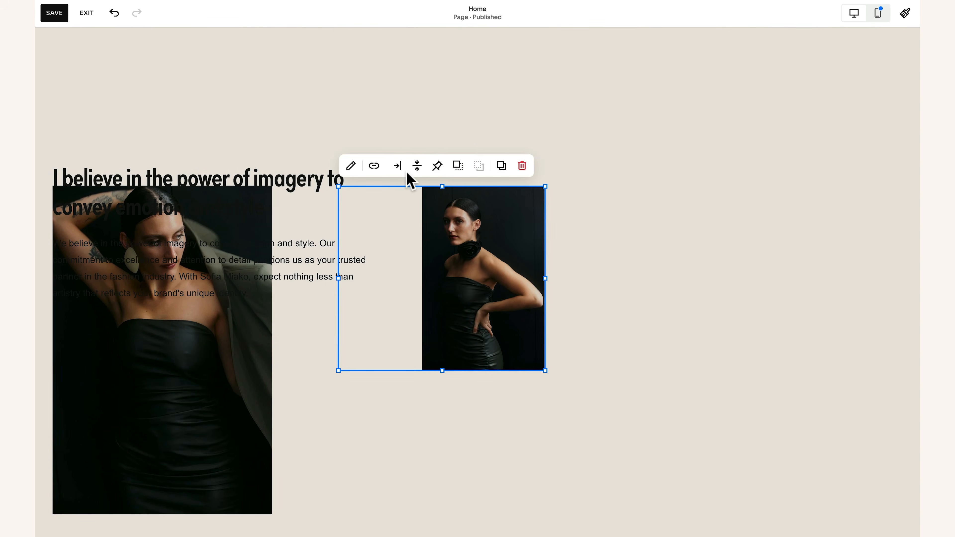
# - Centre the image in its frame, enlarge it, and move the left image onto the right side
pyautogui.click(397, 166)
pyautogui.click(396, 189)
pyautogui.moveTo(488, 274); pyautogui.dragTo(511, 256)
pyautogui.moveTo(582, 347); pyautogui.dragTo(600, 371)
pyautogui.moveTo(194, 408); pyautogui.dragTo(619, 235)
# - Set the large portrait to Fill, enlarge it, and bring the small inset portrait forward
pyautogui.doubleClick(627, 234)
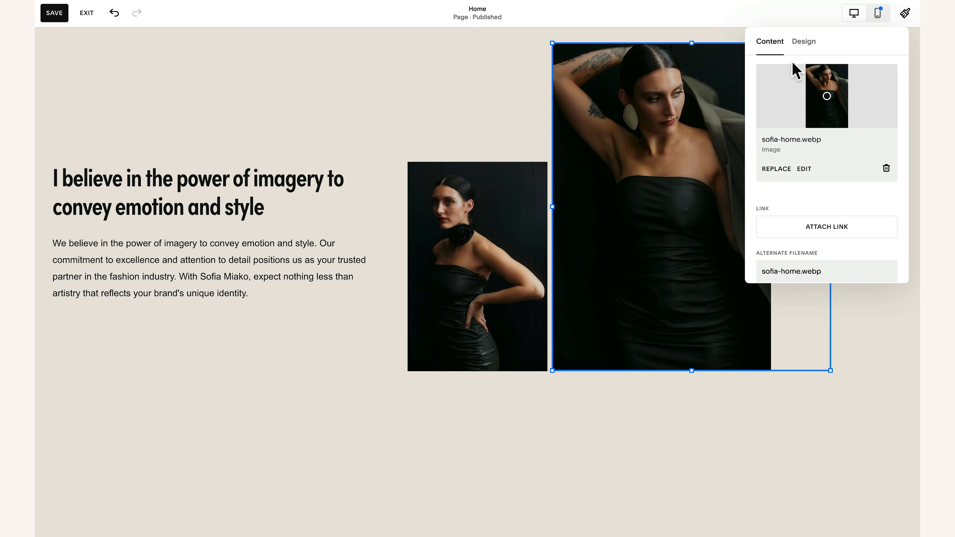
pyautogui.click(804, 42)
pyautogui.click(827, 79)
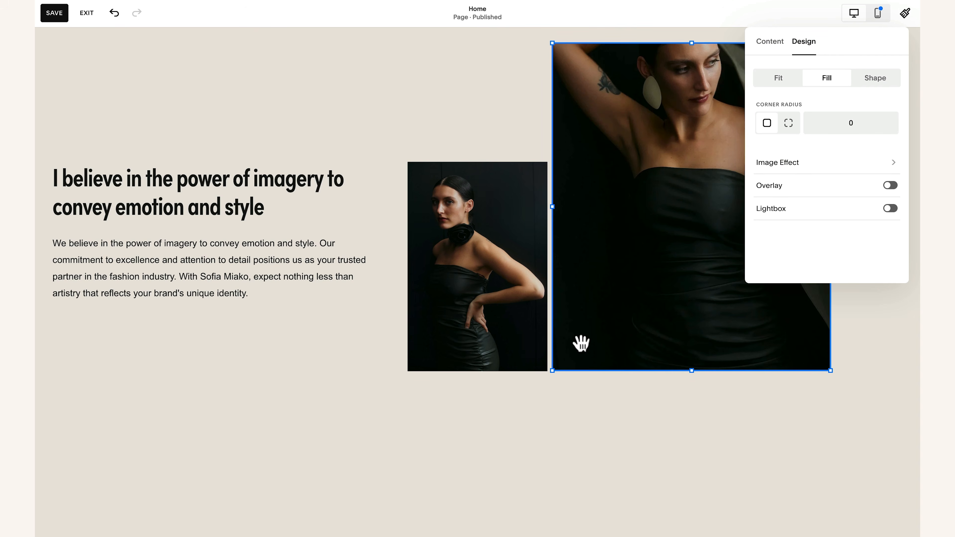
pyautogui.moveTo(552, 372); pyautogui.dragTo(483, 347)
pyautogui.moveTo(760, 347); pyautogui.dragTo(899, 517)
pyautogui.click(490, 379)
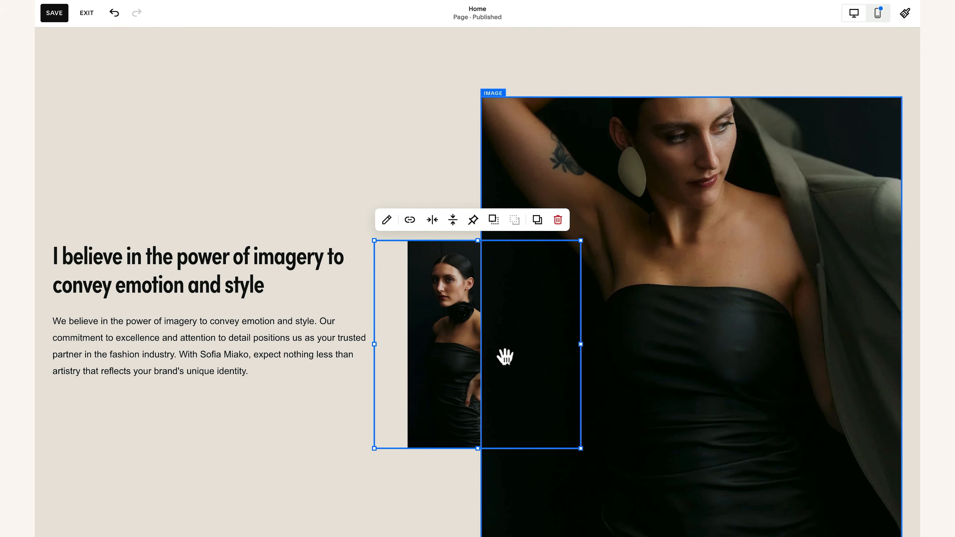
pyautogui.click(494, 221)
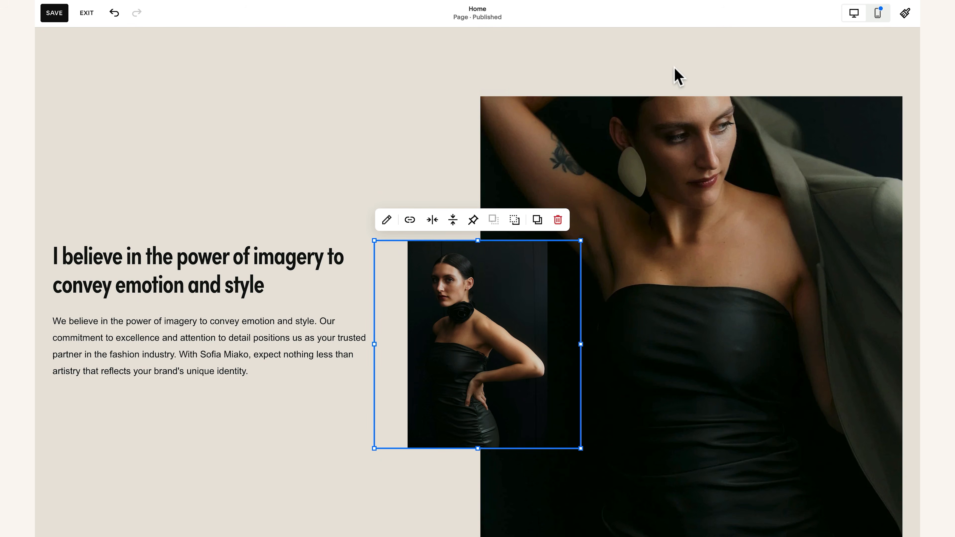
pyautogui.click(678, 77)
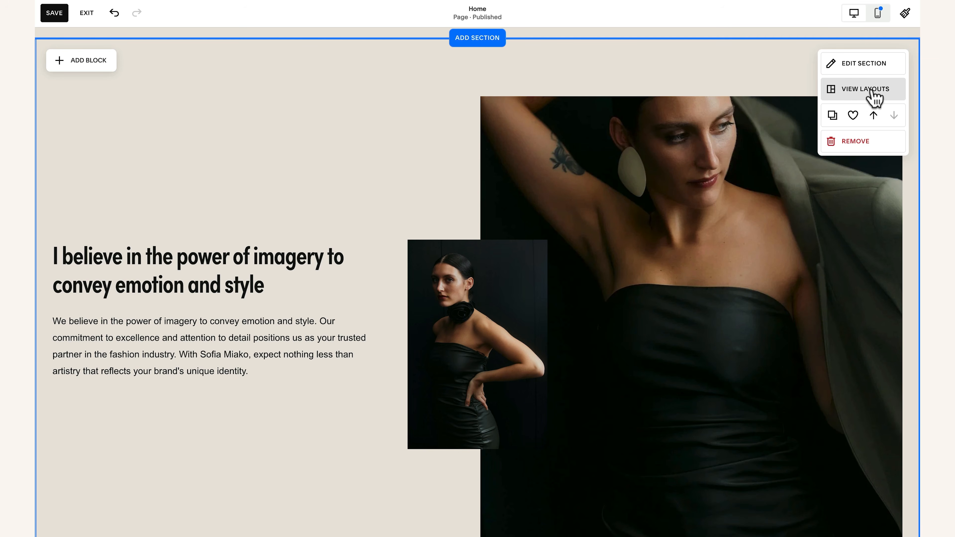
pyautogui.click(873, 94)
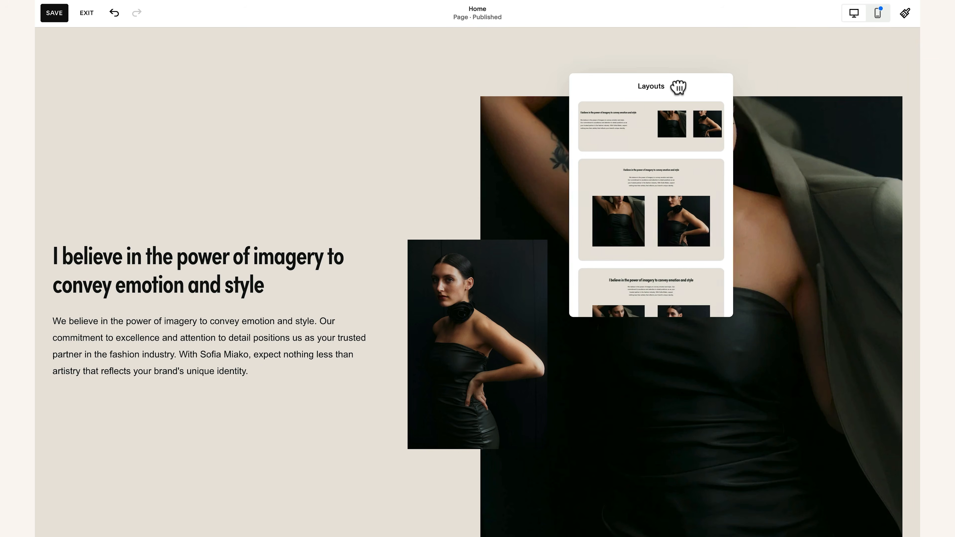
pyautogui.scroll(-6, 676, 193)
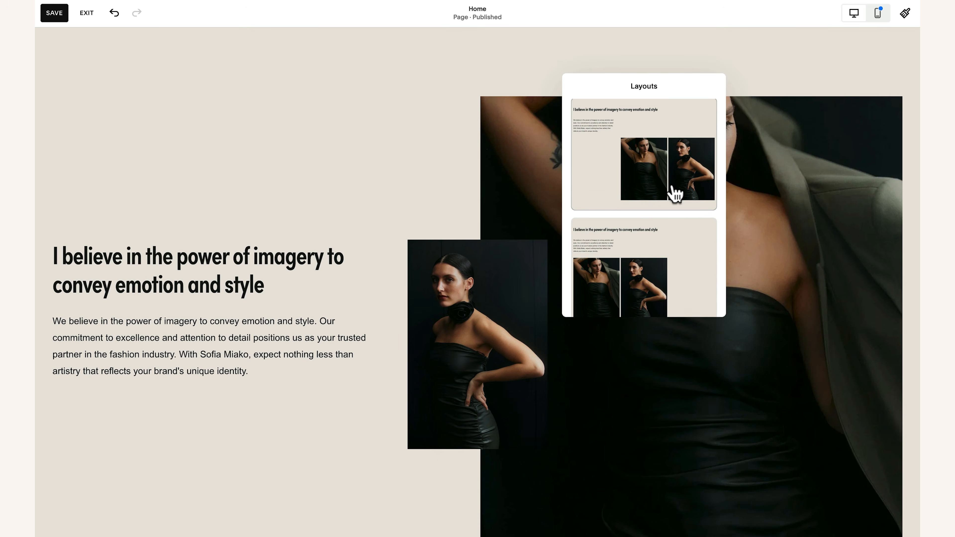
pyautogui.scroll(-5, 676, 193)
pyautogui.scroll(-3, 676, 193)
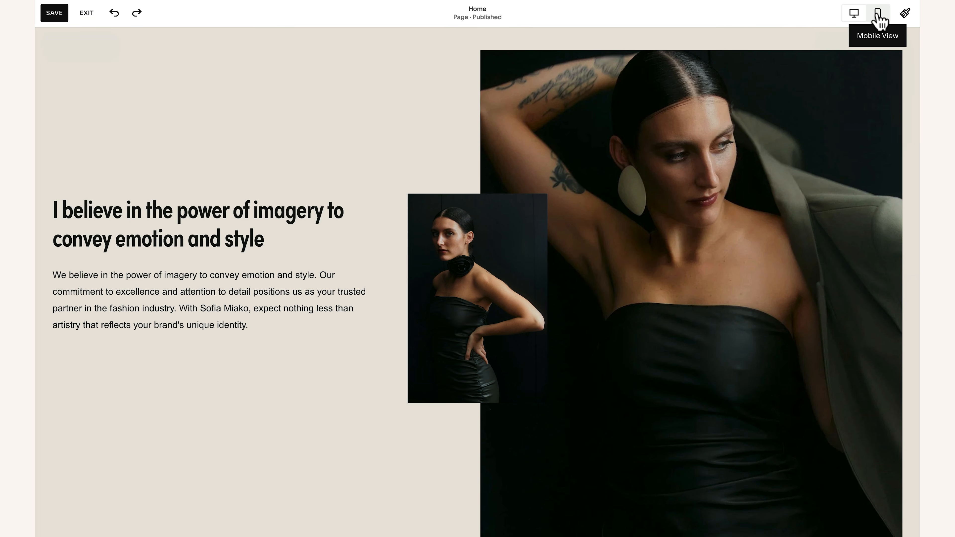
pyautogui.click(879, 14)
pyautogui.moveTo(506, 228); pyautogui.dragTo(527, 392)
pyautogui.moveTo(473, 295); pyautogui.dragTo(467, 205)
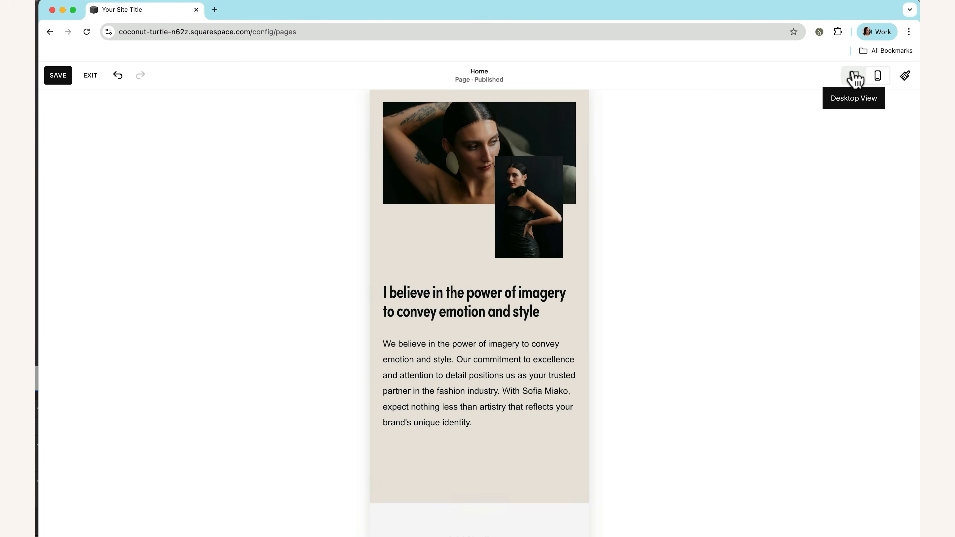
pyautogui.click(855, 76)
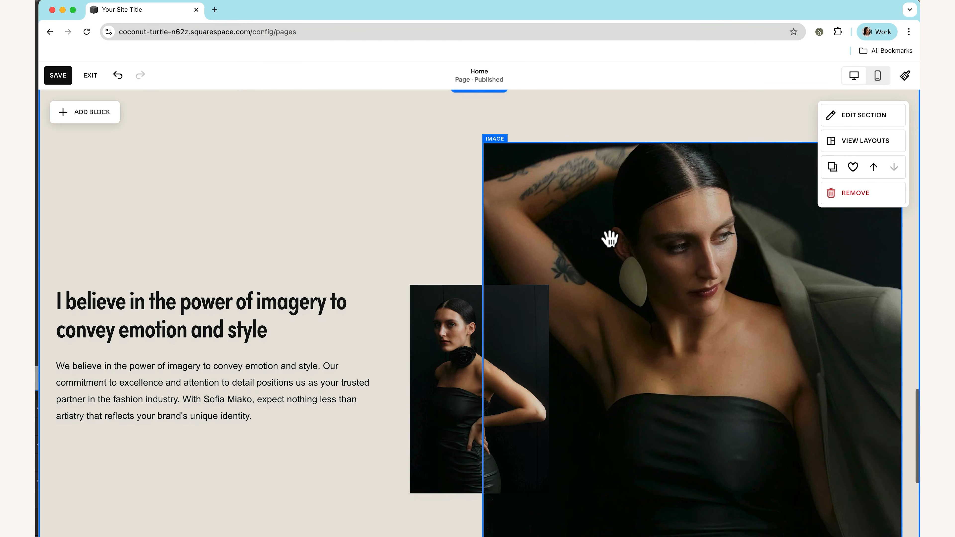
# - Set the black-and-white street photo sofia-2.webp from the library as the section background
pyautogui.click(865, 127)
pyautogui.moveTo(813, 130); pyautogui.dragTo(457, 145)
pyautogui.click(440, 151)
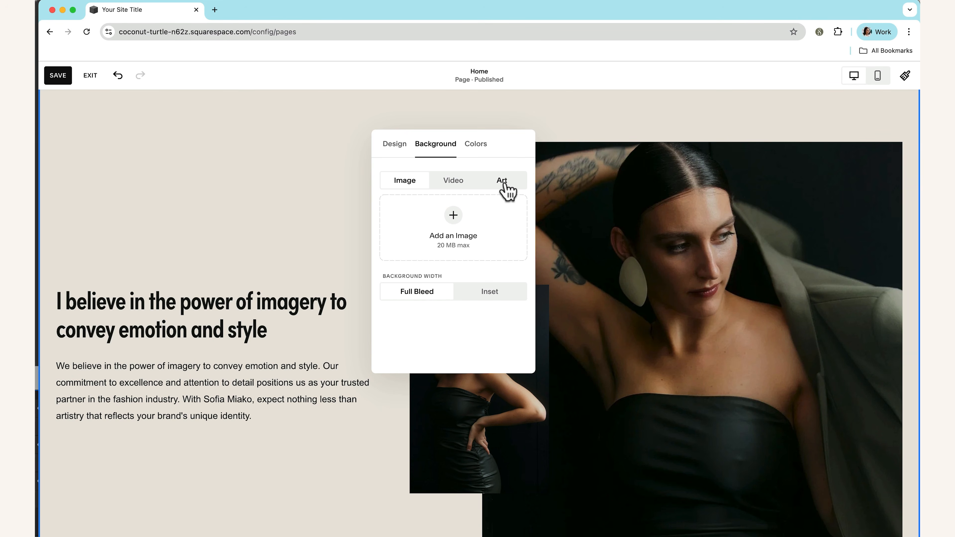
pyautogui.click(453, 226)
pyautogui.click(361, 368)
pyautogui.click(679, 493)
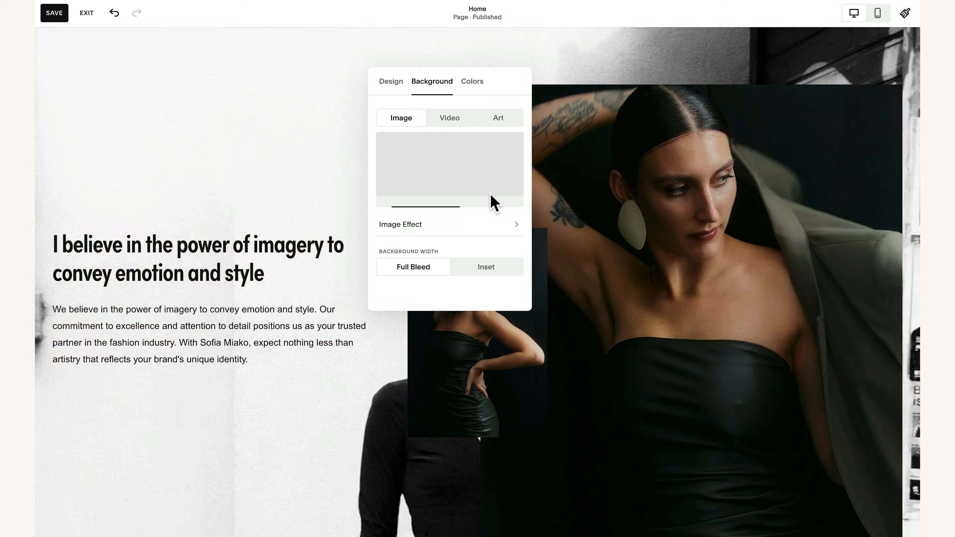
pyautogui.scroll(-3, 465, 268)
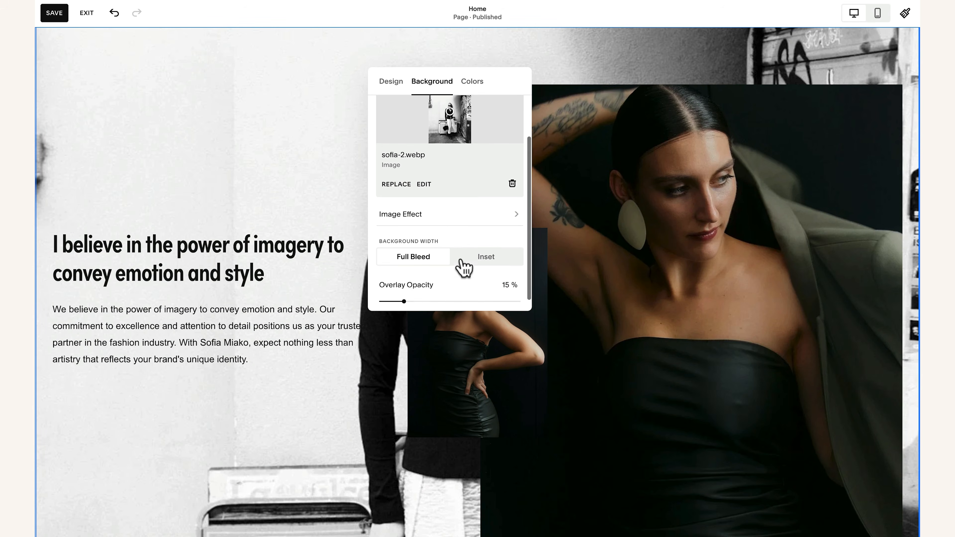
pyautogui.click(441, 213)
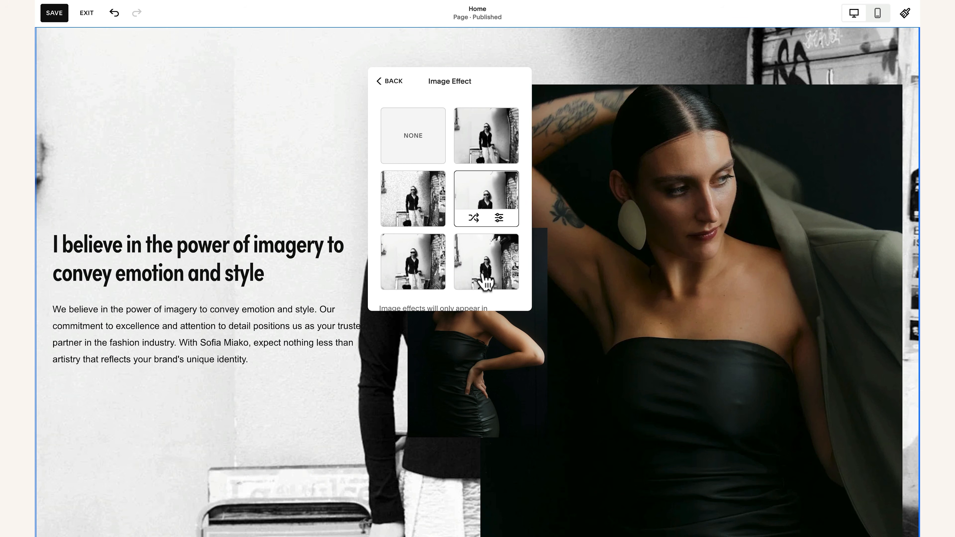
pyautogui.scroll(-1, 482, 275)
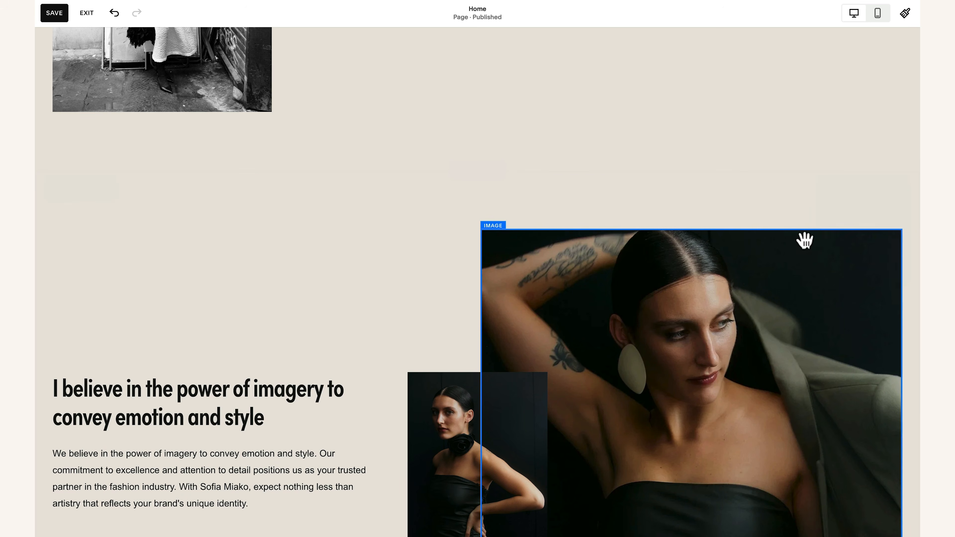
# - Move the small shoes photo up and left, and widen the large coffee portrait to the right
pyautogui.scroll(-1, 492, 324)
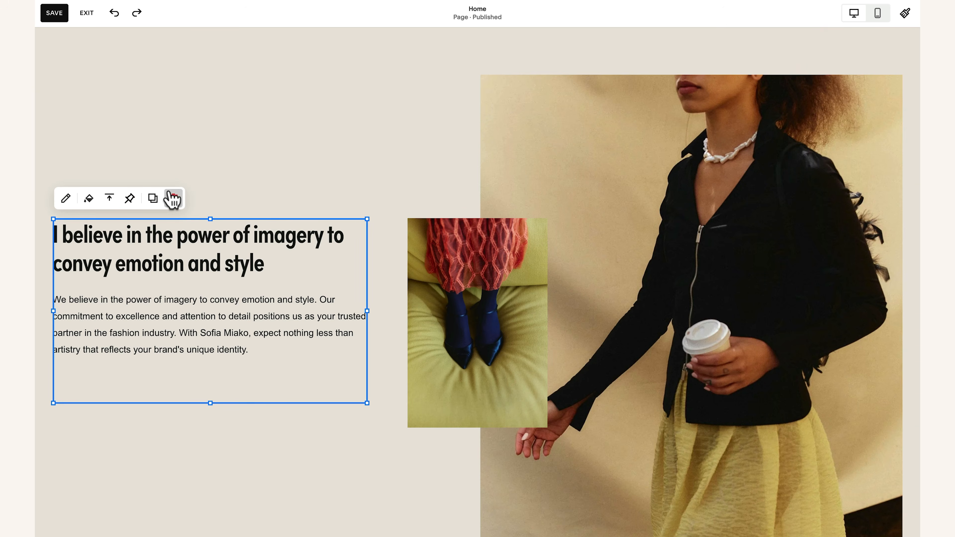
pyautogui.moveTo(490, 267); pyautogui.dragTo(416, 125)
pyautogui.click(696, 197)
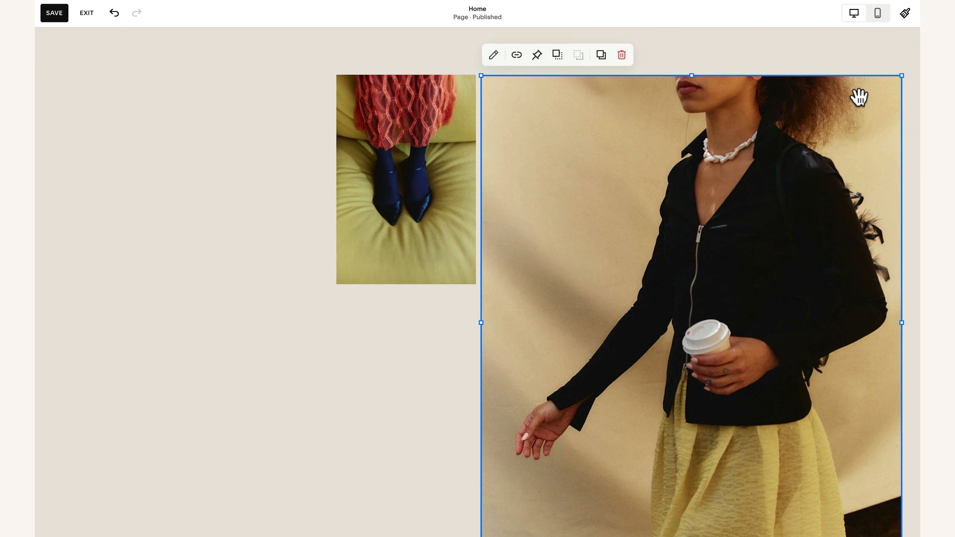
pyautogui.moveTo(903, 76); pyautogui.dragTo(920, 78)
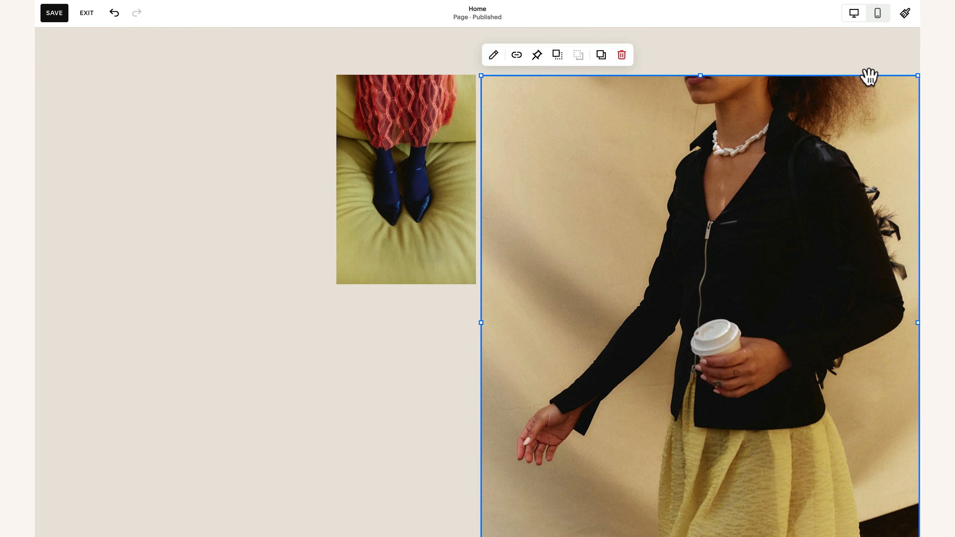
# - Set the small shoes photo's Design to Fill so it fills its frame
pyautogui.click(434, 120)
pyautogui.doubleClick(395, 117)
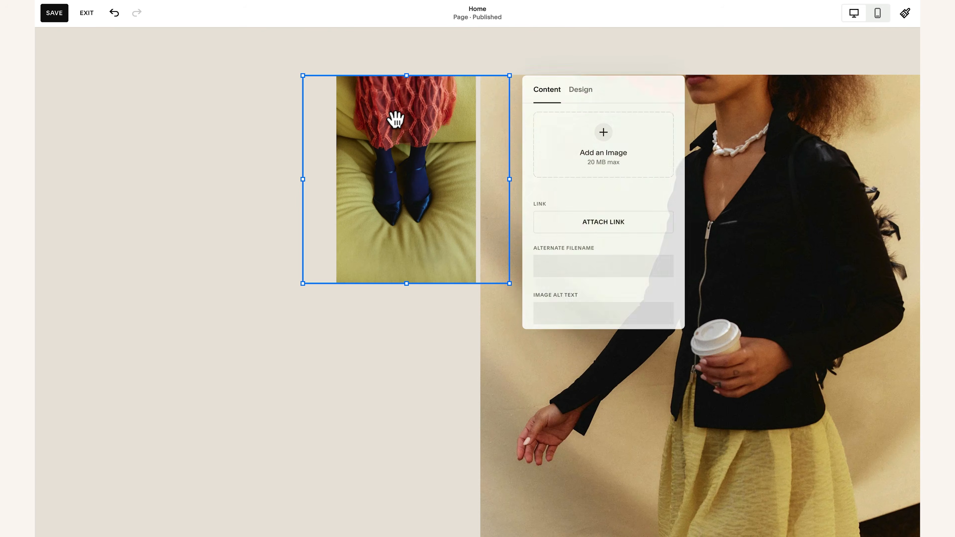
pyautogui.click(582, 90)
pyautogui.click(609, 127)
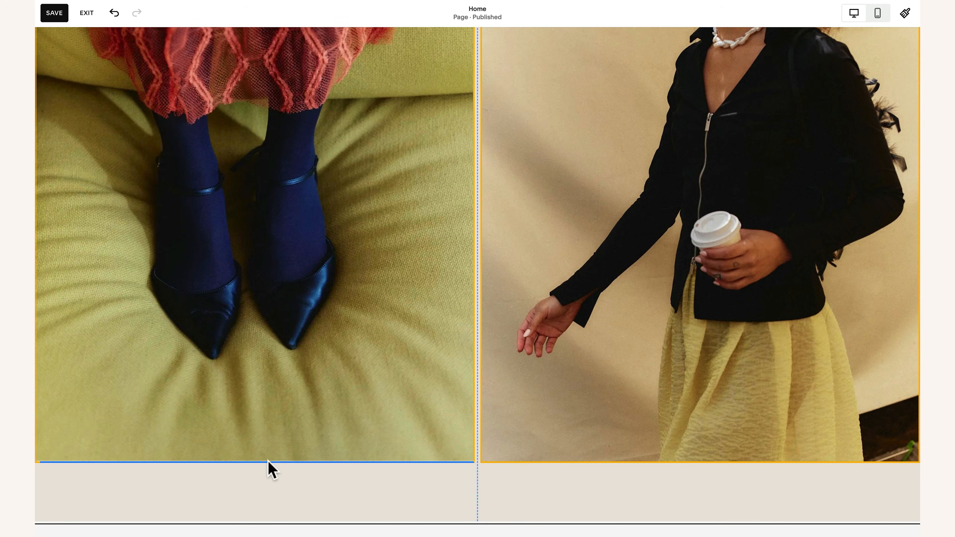
pyautogui.click(300, 446)
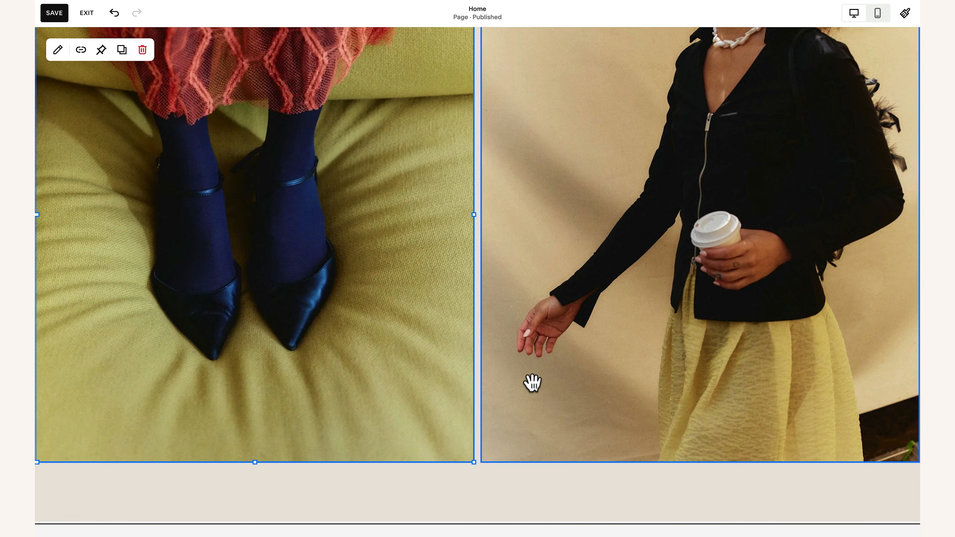
pyautogui.scroll(5, 533, 384)
pyautogui.click(561, 178)
pyautogui.scroll(-10, 555, 169)
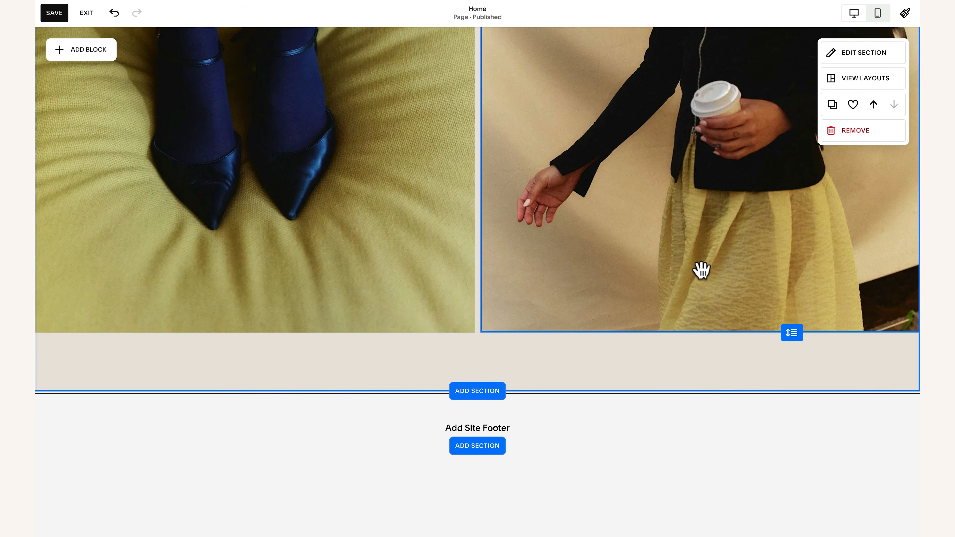
pyautogui.scroll(10, 701, 268)
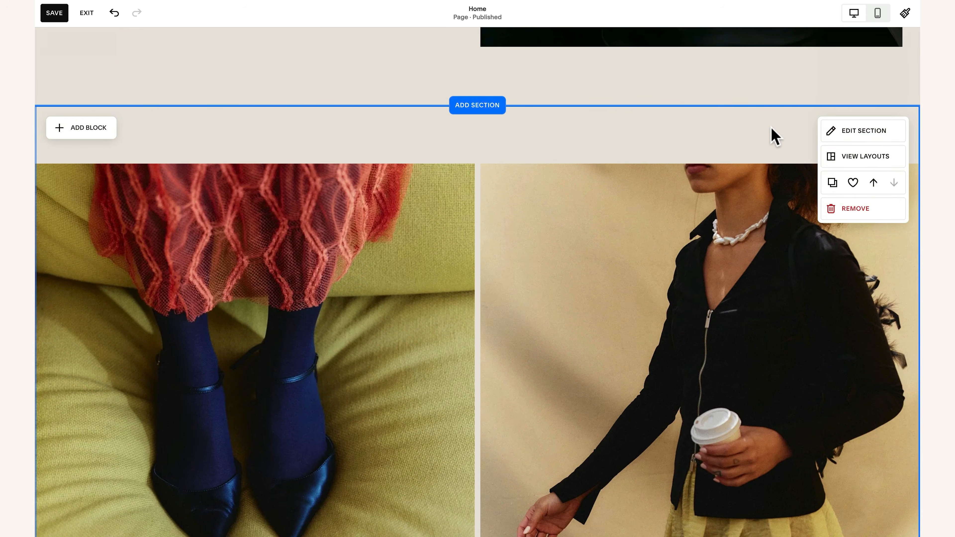
# - Turn off Fill Screen for the lower section, shorten both photos, and shrink the section
pyautogui.click(892, 132)
pyautogui.moveTo(880, 152); pyautogui.dragTo(608, 99)
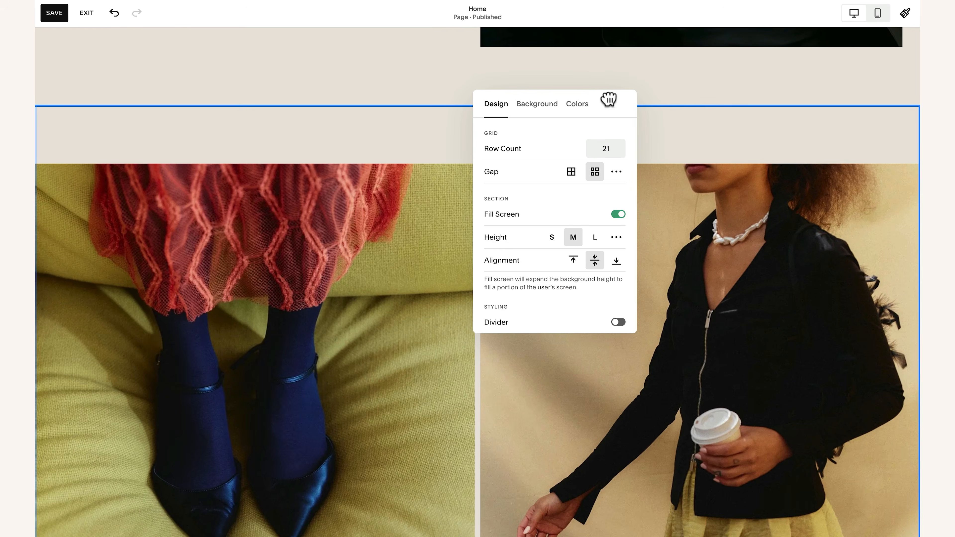
pyautogui.scroll(-1, 491, 250)
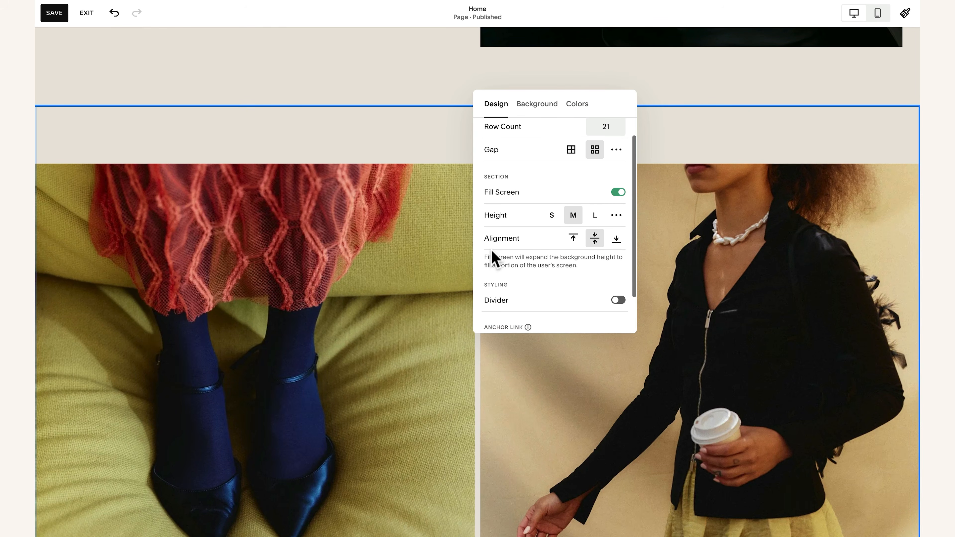
pyautogui.click(618, 192)
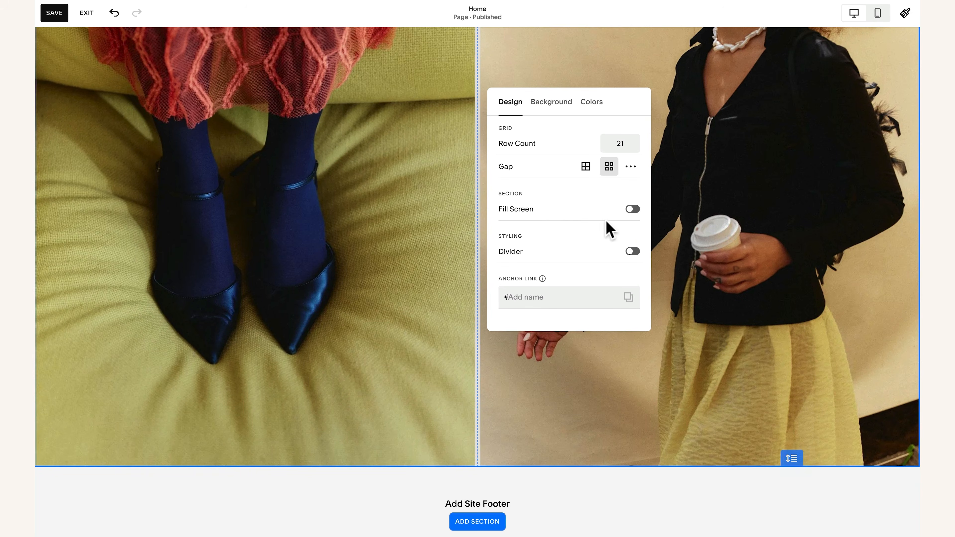
pyautogui.click(337, 361)
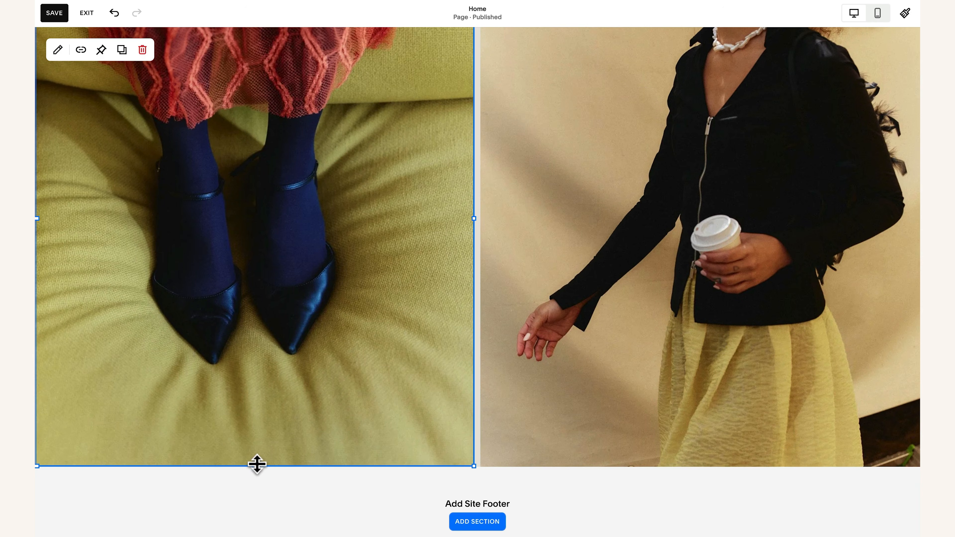
pyautogui.moveTo(258, 465); pyautogui.dragTo(266, 392)
pyautogui.click(755, 444)
pyautogui.moveTo(710, 463); pyautogui.dragTo(707, 395)
pyautogui.click(714, 437)
pyautogui.moveTo(788, 456); pyautogui.dragTo(786, 394)
pyautogui.click(755, 339)
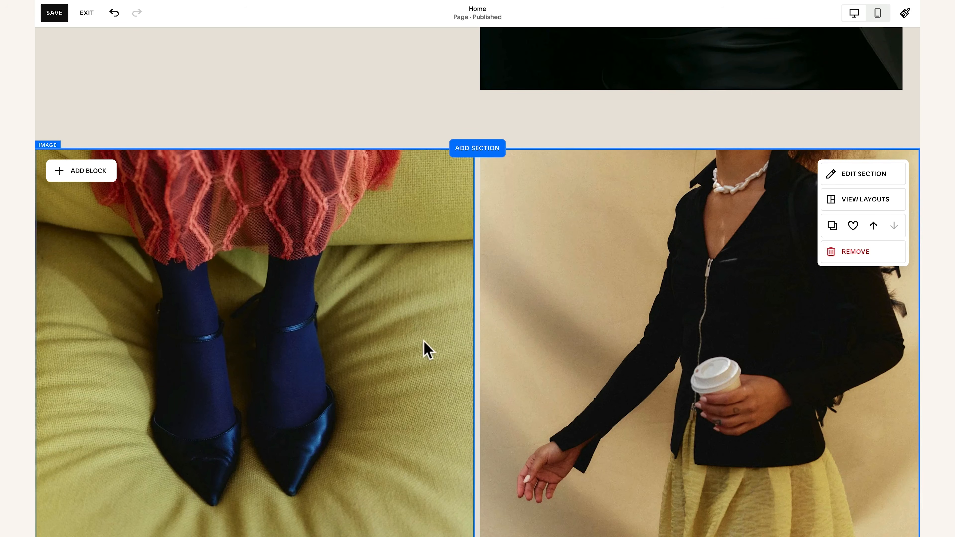
# - Set the section Gap to none and stretch both photos down to the section bottom
pyautogui.click(861, 173)
pyautogui.moveTo(877, 196); pyautogui.dragTo(527, 194)
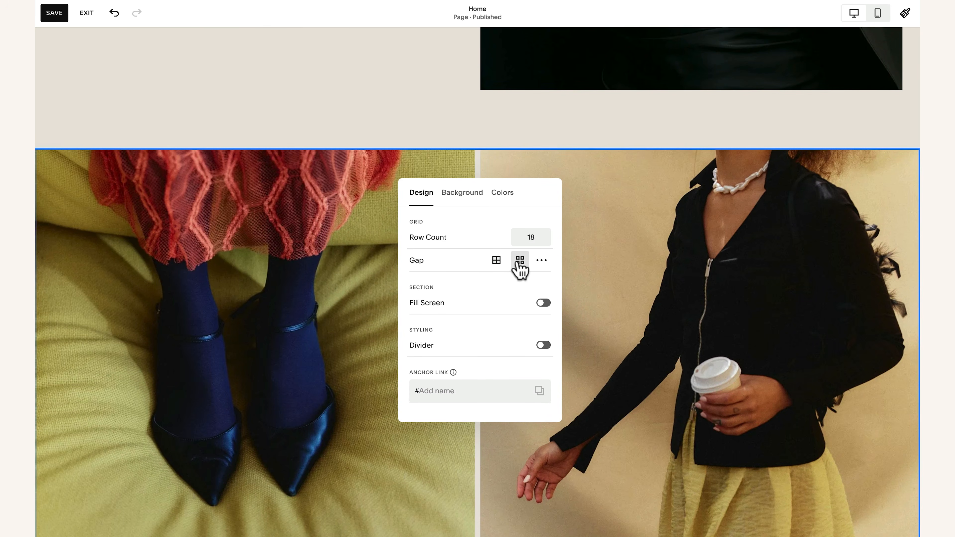
pyautogui.click(496, 262)
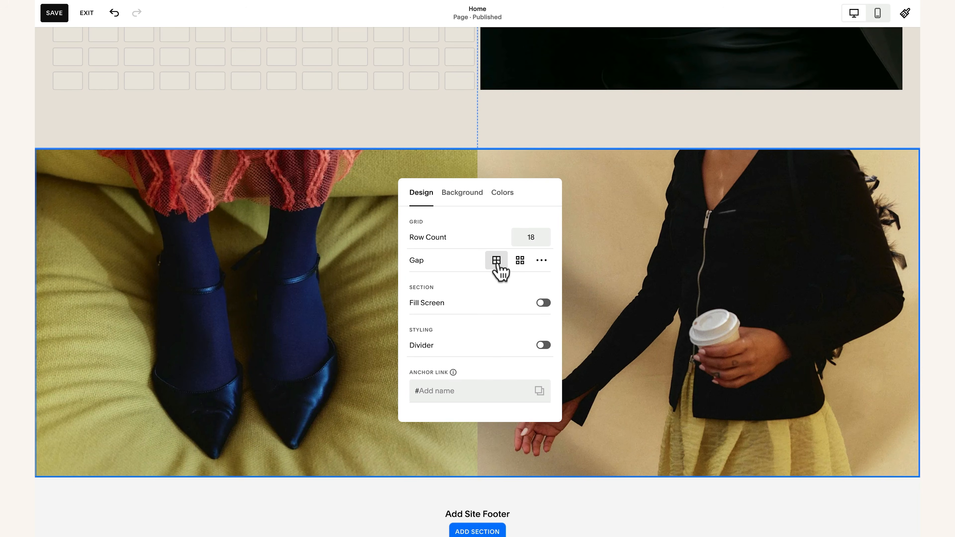
pyautogui.scroll(-1, 701, 430)
pyautogui.click(700, 430)
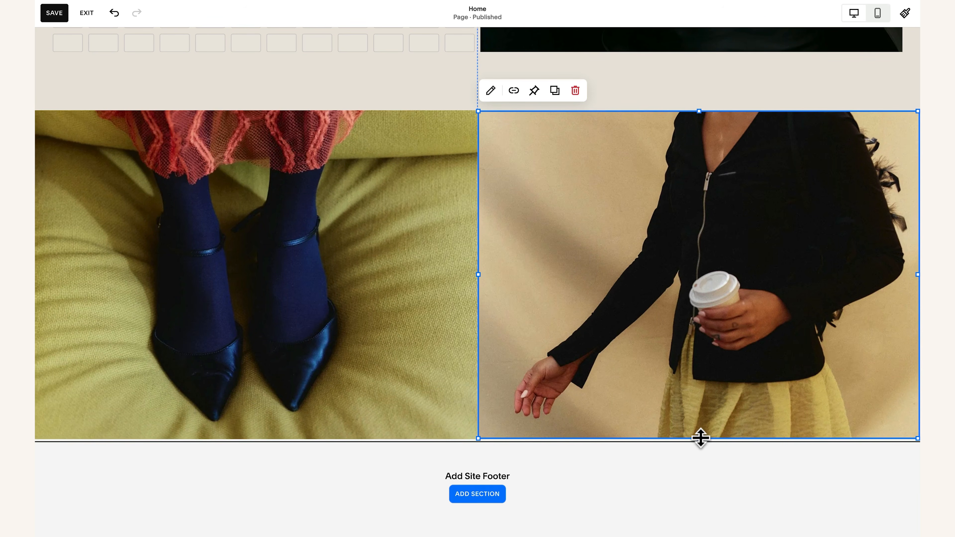
pyautogui.moveTo(700, 437); pyautogui.dragTo(704, 487)
pyautogui.click(371, 356)
pyautogui.moveTo(257, 439); pyautogui.dragTo(256, 482)
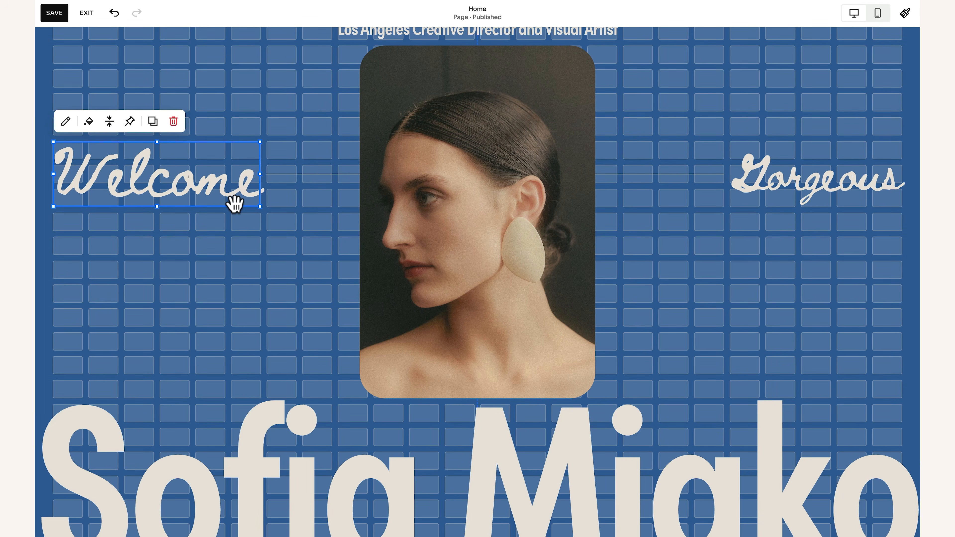
# - Paste the copied Welcome text block onto the left photo and turn off Scale Text
pyautogui.scroll(-15, 391, 292)
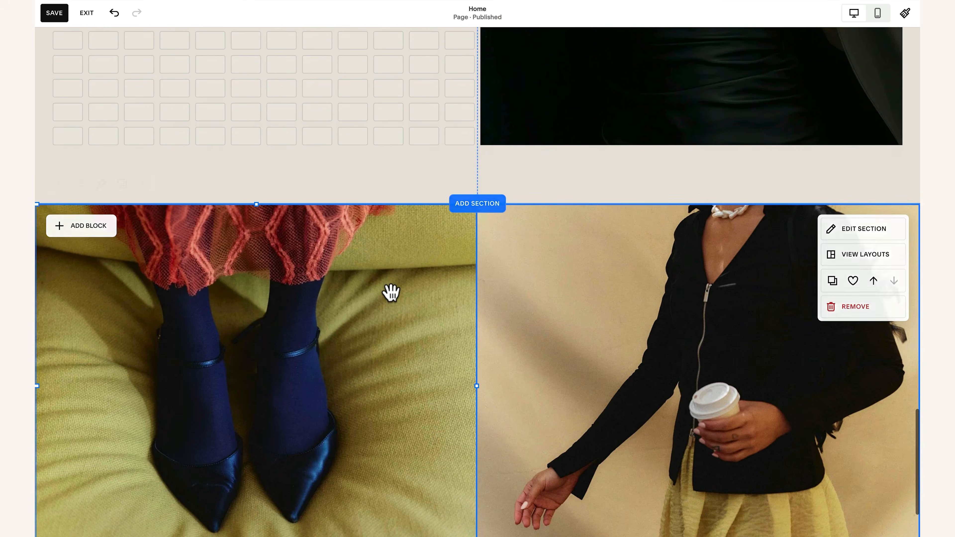
pyautogui.click(391, 292)
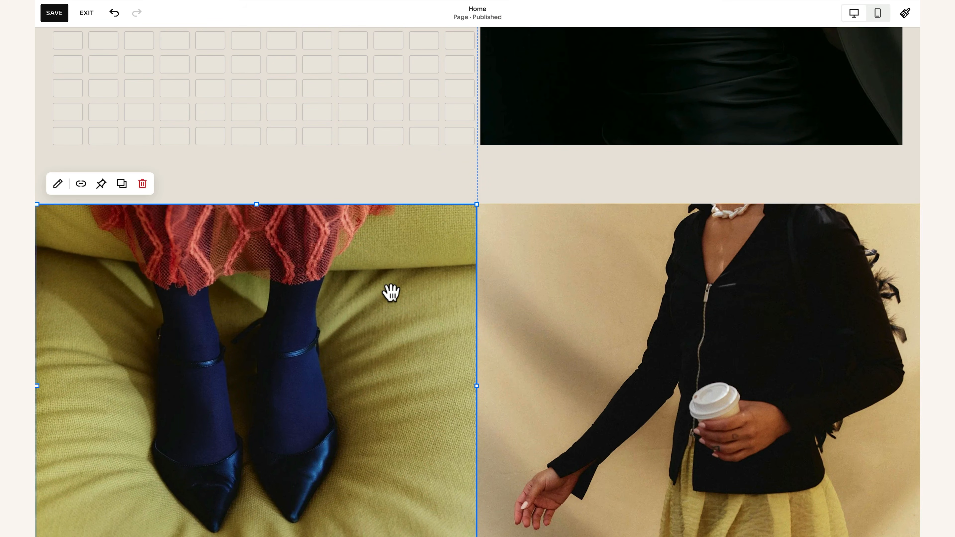
pyautogui.press('super+v')
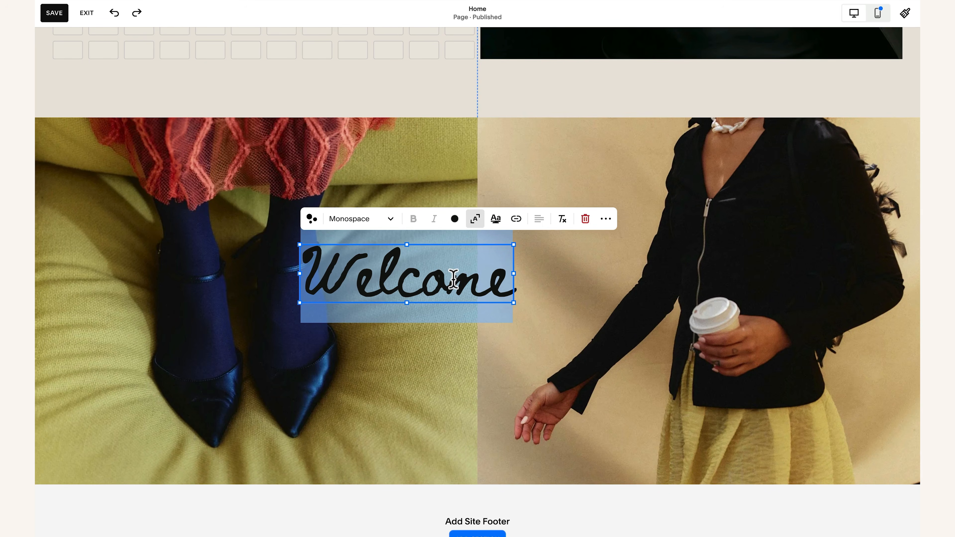
pyautogui.write('Sa')
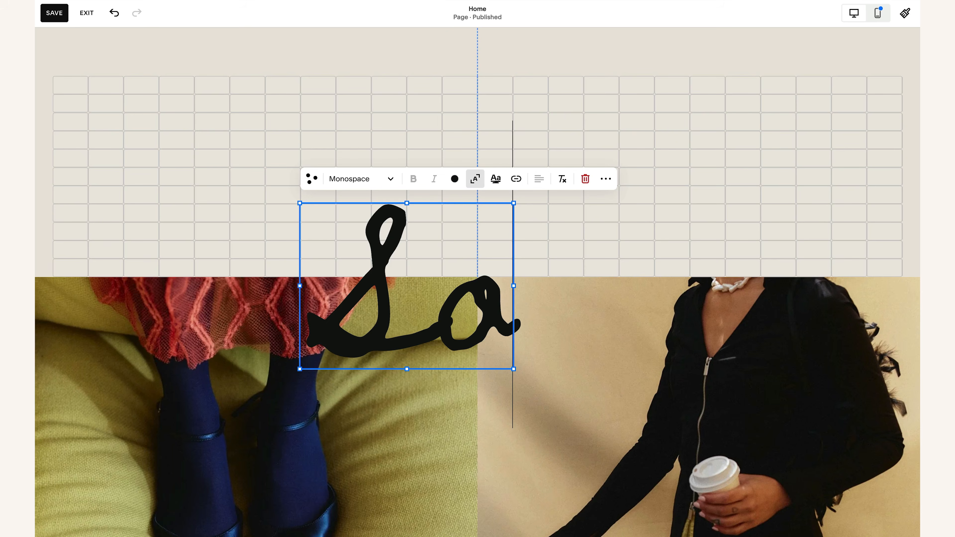
pyautogui.hotkey('ctrl', 'z')
pyautogui.hotkey('ctrl', 'z')
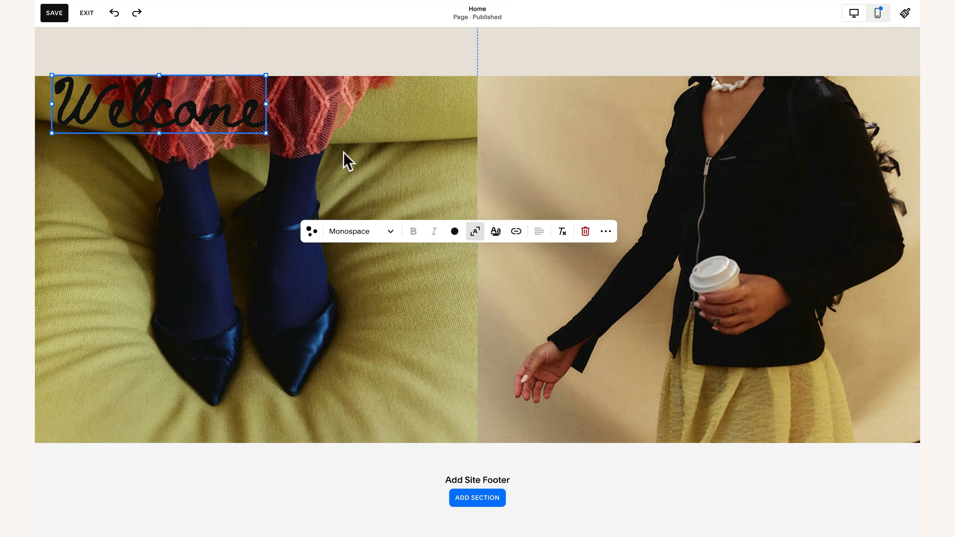
pyautogui.click(478, 238)
# - Replace the text with 'Sofia Miako', enlarge it across the photo seam, and enable Scale Text
pyautogui.click(199, 97)
pyautogui.click(319, 140)
pyautogui.click(171, 88)
pyautogui.doubleClick(174, 87)
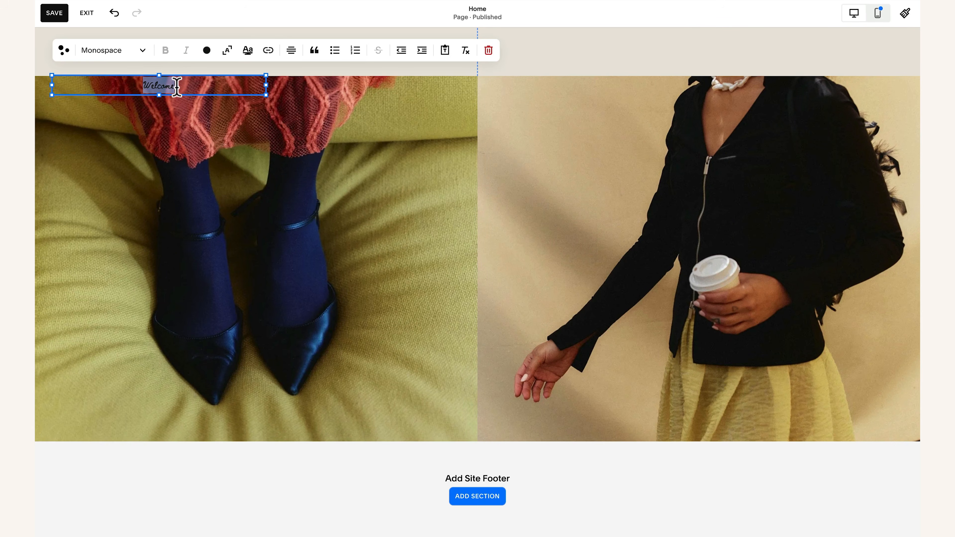
pyautogui.press('BackSpace')
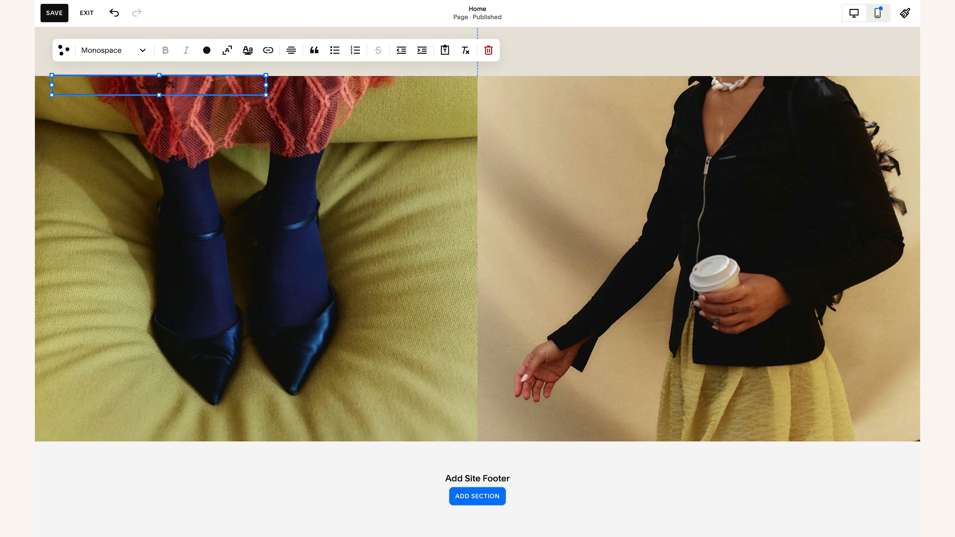
pyautogui.moveTo(266, 95); pyautogui.dragTo(443, 187)
pyautogui.moveTo(305, 149); pyautogui.dragTo(529, 260)
pyautogui.moveTo(691, 279); pyautogui.dragTo(728, 279)
pyautogui.moveTo(262, 285); pyautogui.dragTo(207, 326)
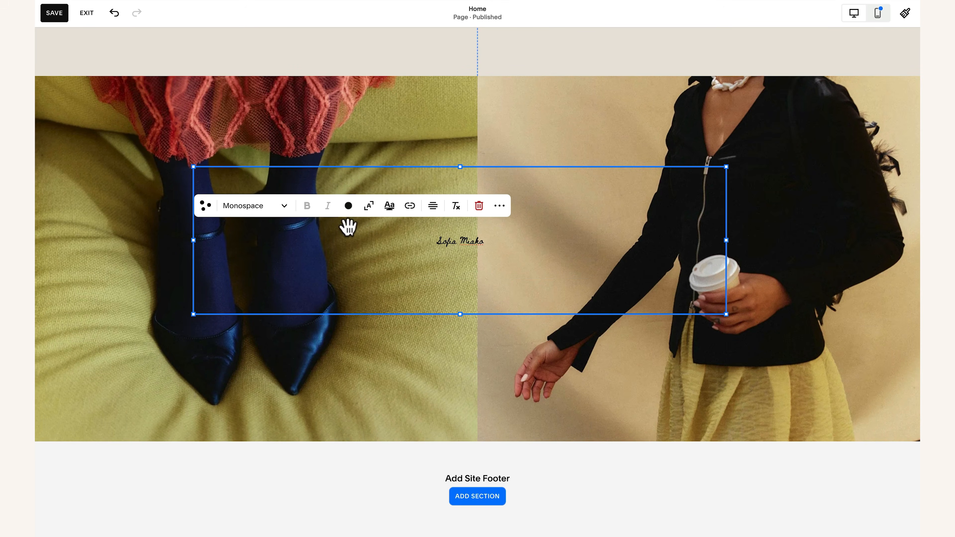
pyautogui.click(372, 210)
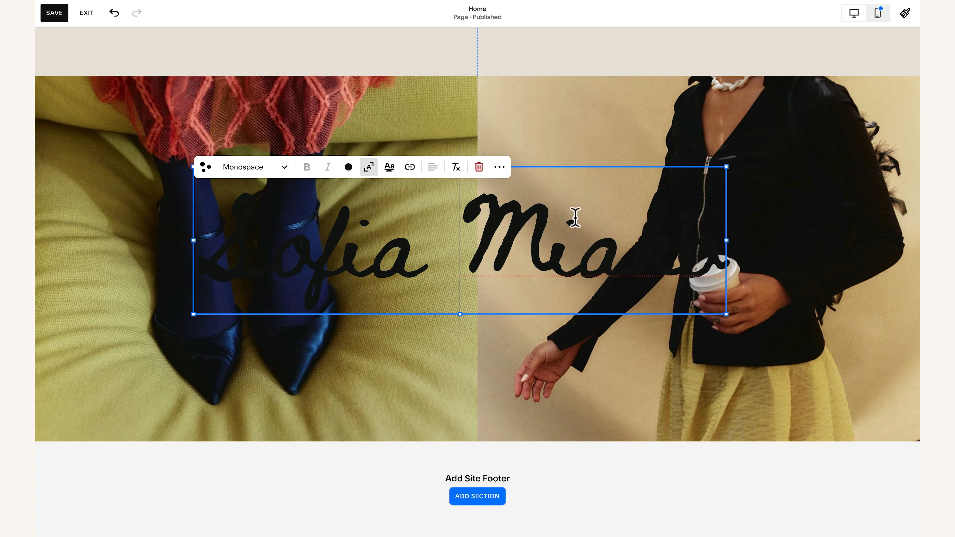
pyautogui.click(663, 79)
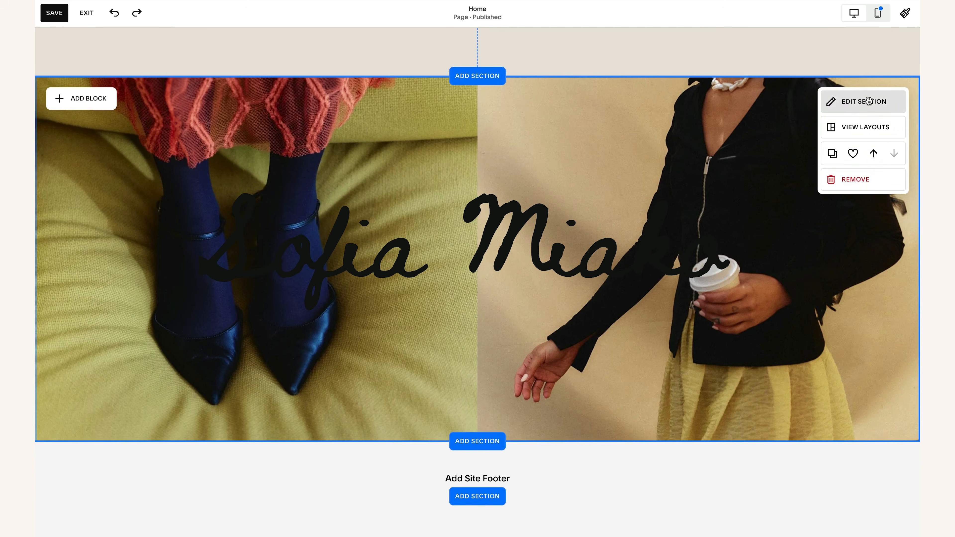
pyautogui.click(869, 100)
pyautogui.click(851, 131)
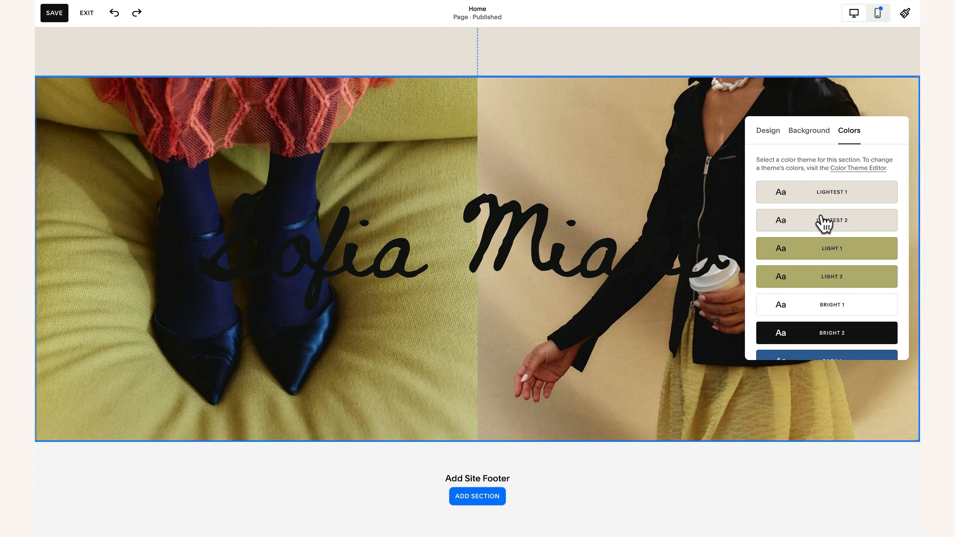
# - Apply the Darkest 1 theme and give the left photo a black overlay at reduced opacity
pyautogui.scroll(-3, 835, 264)
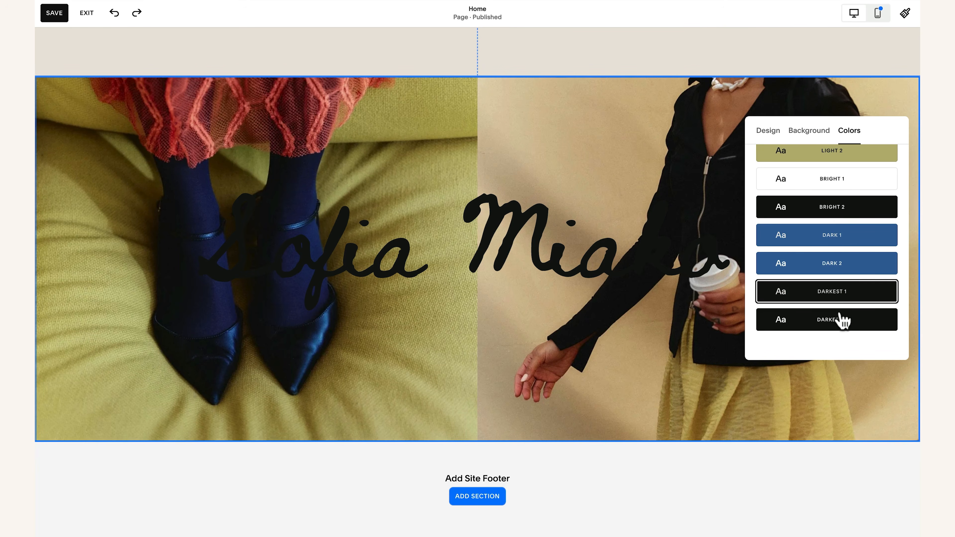
pyautogui.click(849, 297)
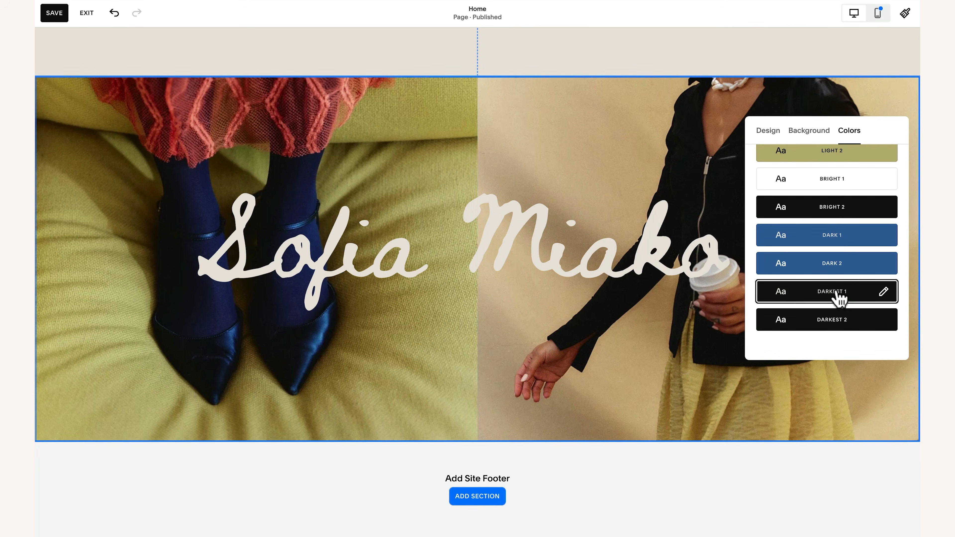
pyautogui.click(364, 162)
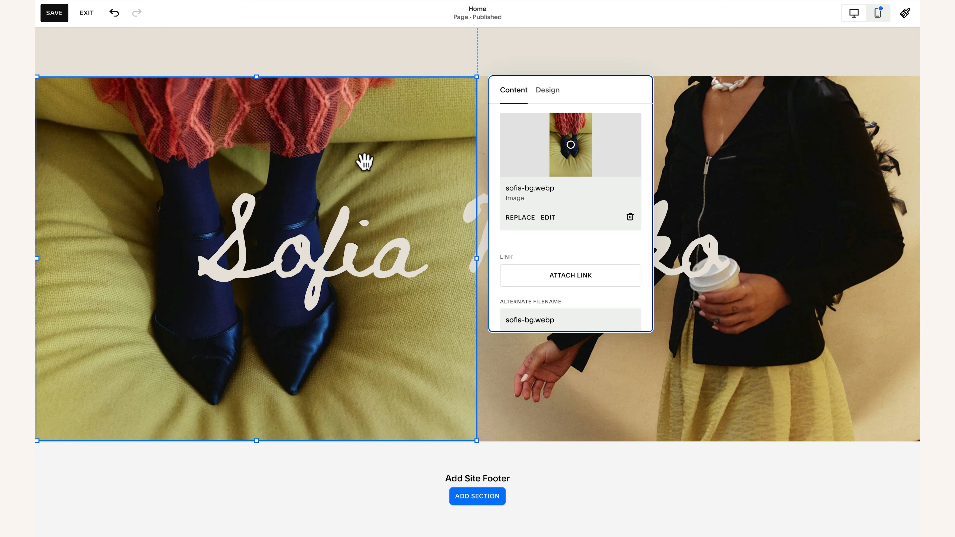
pyautogui.click(552, 93)
pyautogui.click(634, 234)
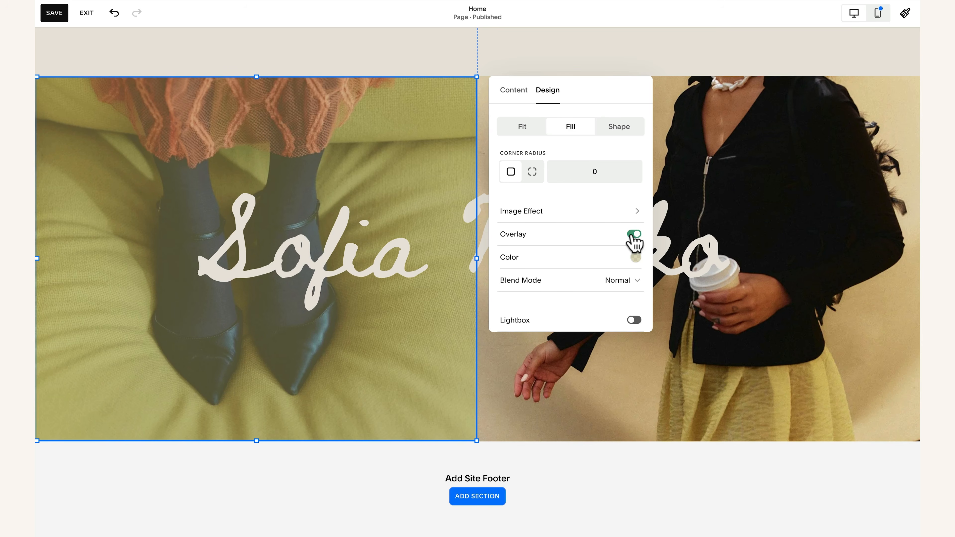
pyautogui.click(787, 237)
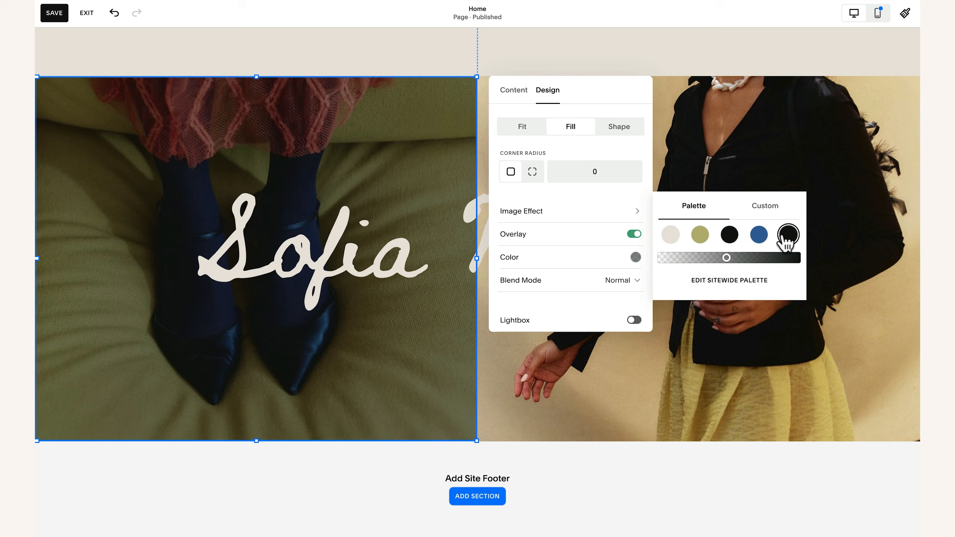
pyautogui.moveTo(726, 259); pyautogui.dragTo(689, 259)
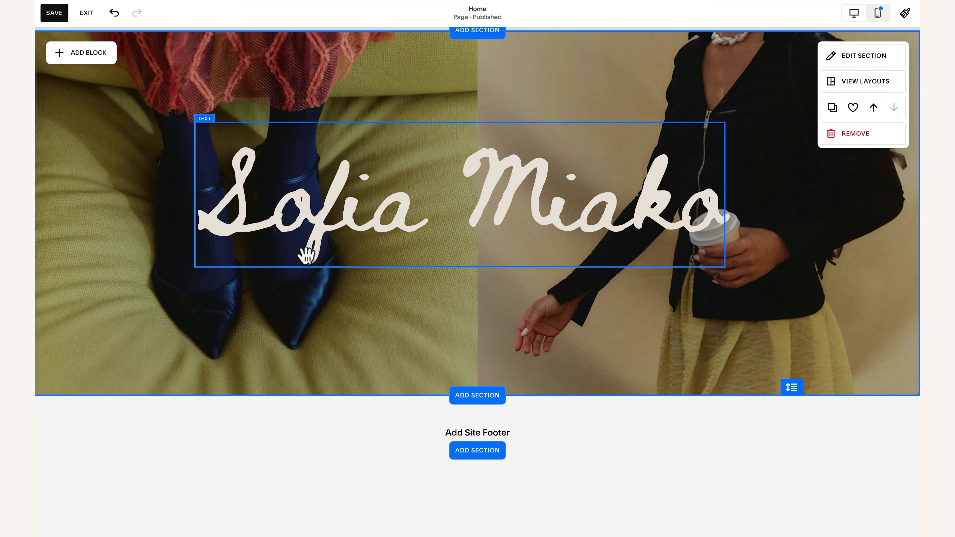
# - Add a new section below the hero using a multi-photo layout from the Images category
pyautogui.scroll(5, 391, 290)
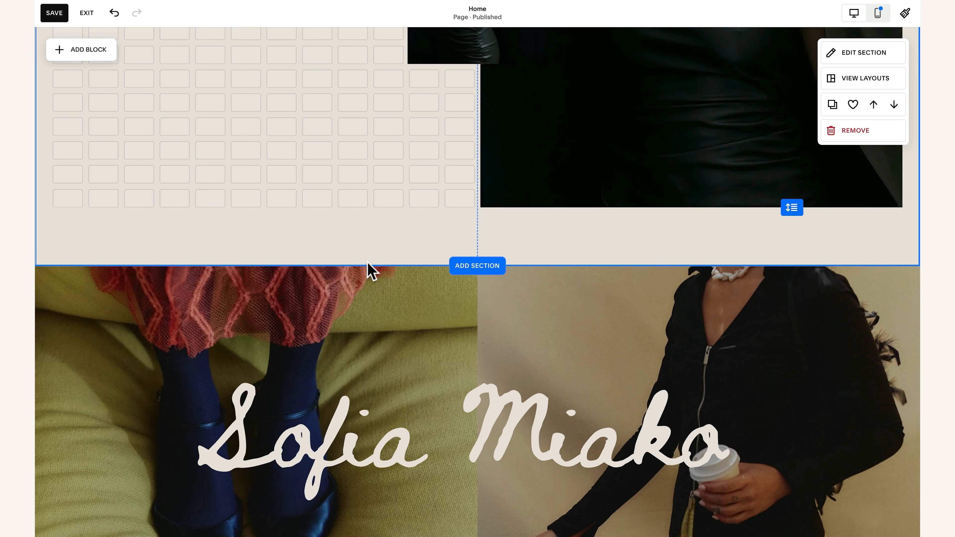
pyautogui.scroll(-6, 405, 299)
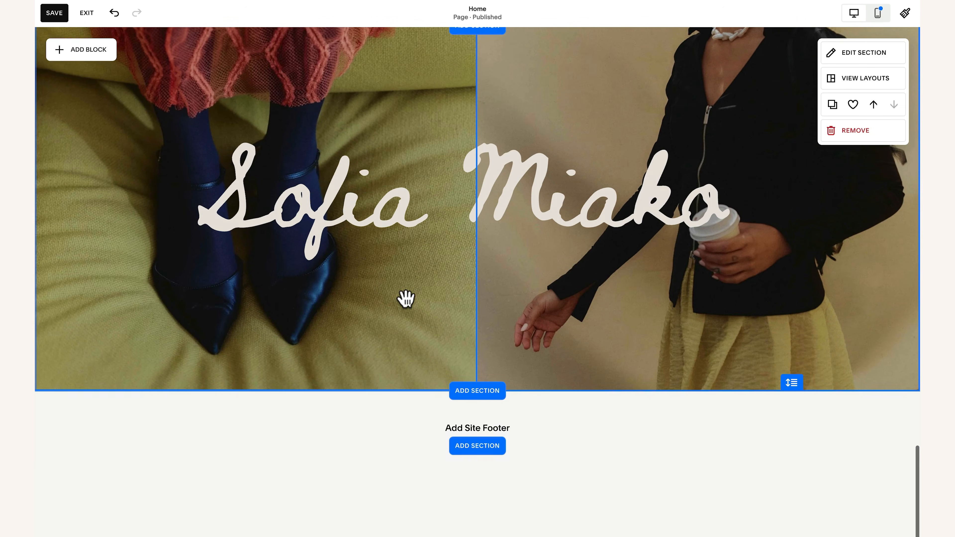
pyautogui.click(490, 391)
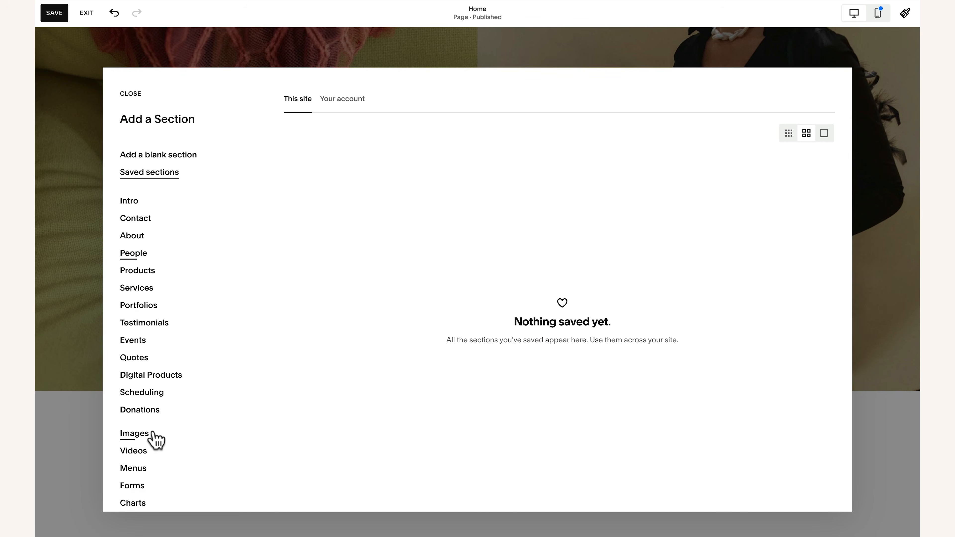
pyautogui.scroll(-1, 152, 445)
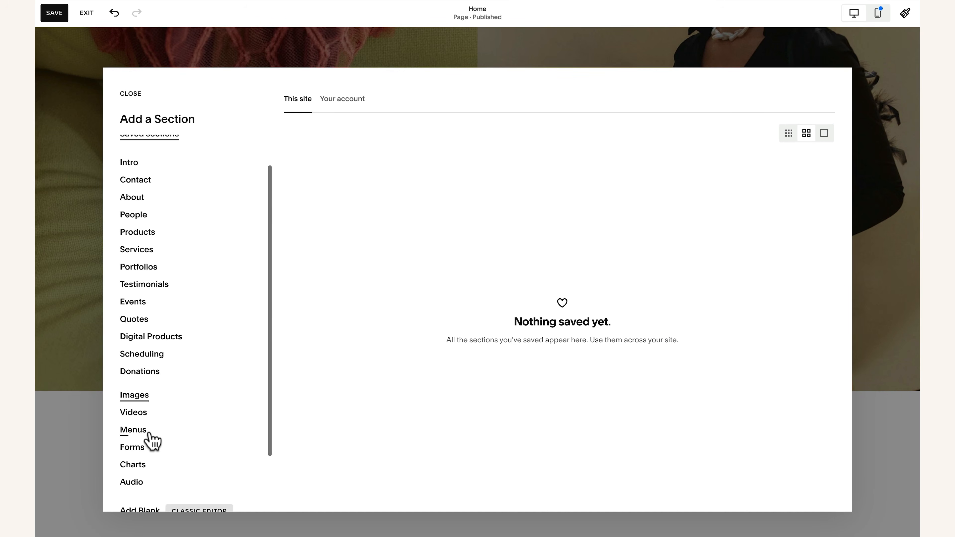
pyautogui.click(142, 405)
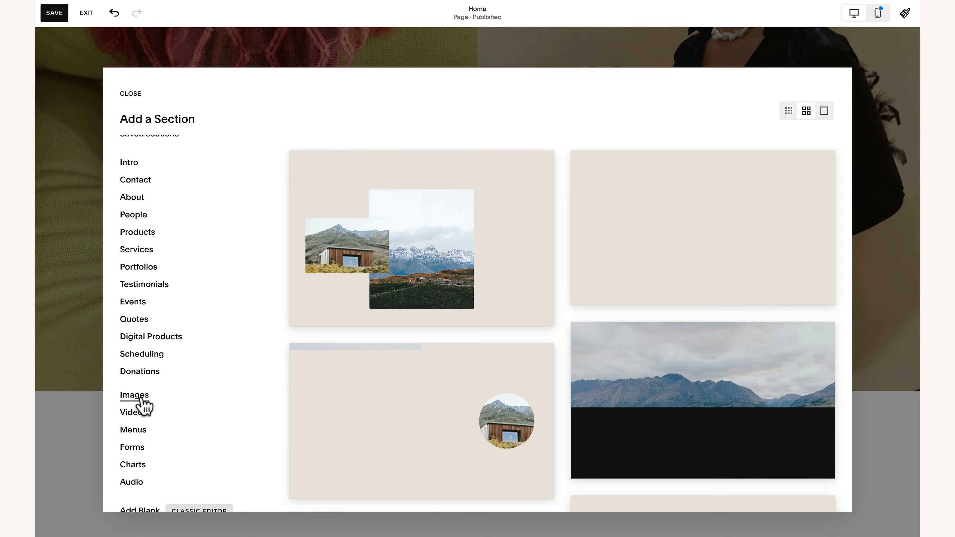
pyautogui.scroll(-15, 511, 320)
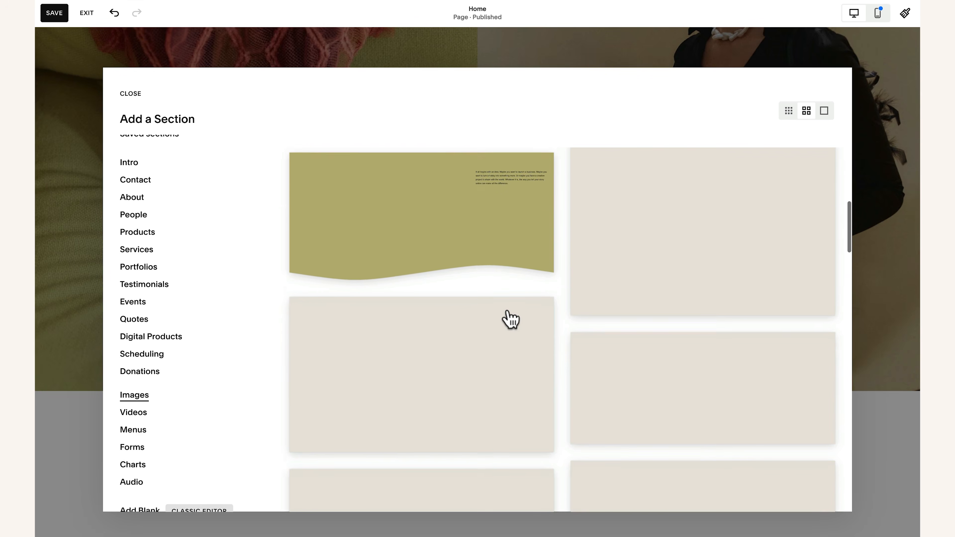
pyautogui.scroll(-12, 511, 320)
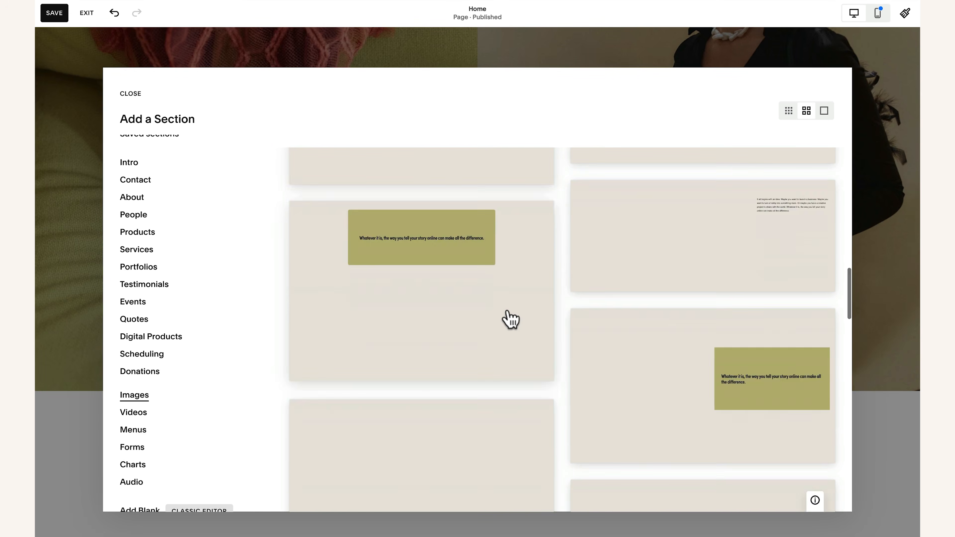
pyautogui.moveTo(815, 200)
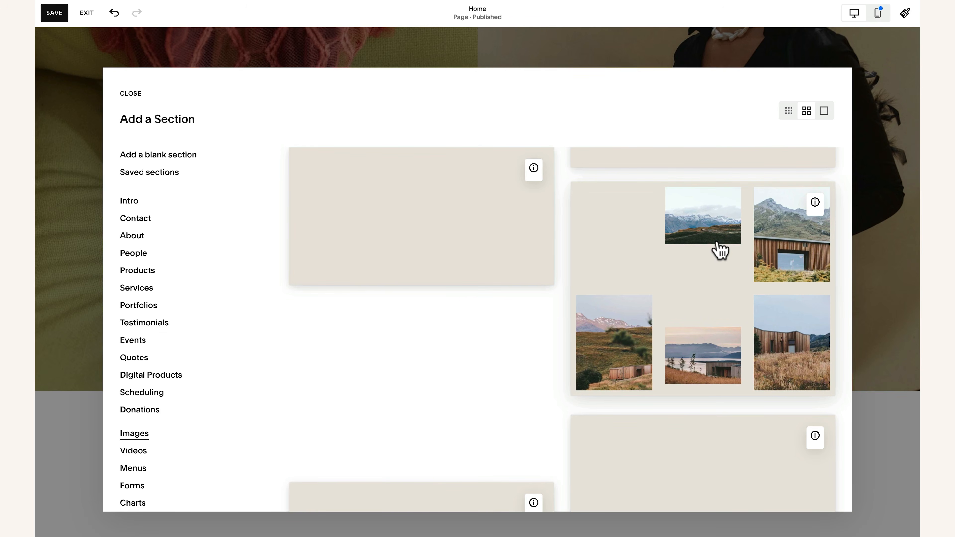
pyautogui.click(720, 250)
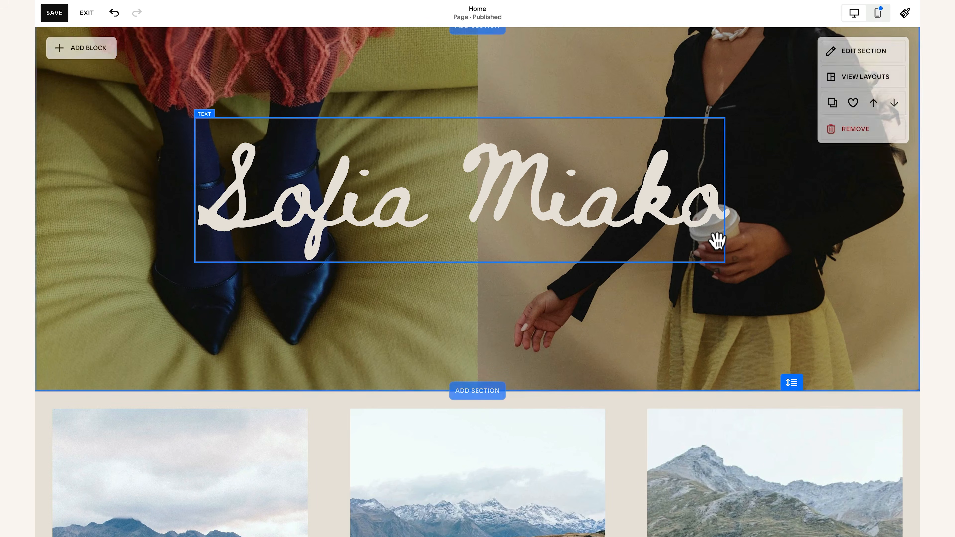
# - Try Slideshow: Simple and Slideshow: Full, then set the gallery type to Grid: Simple
pyautogui.moveTo(603, 426)
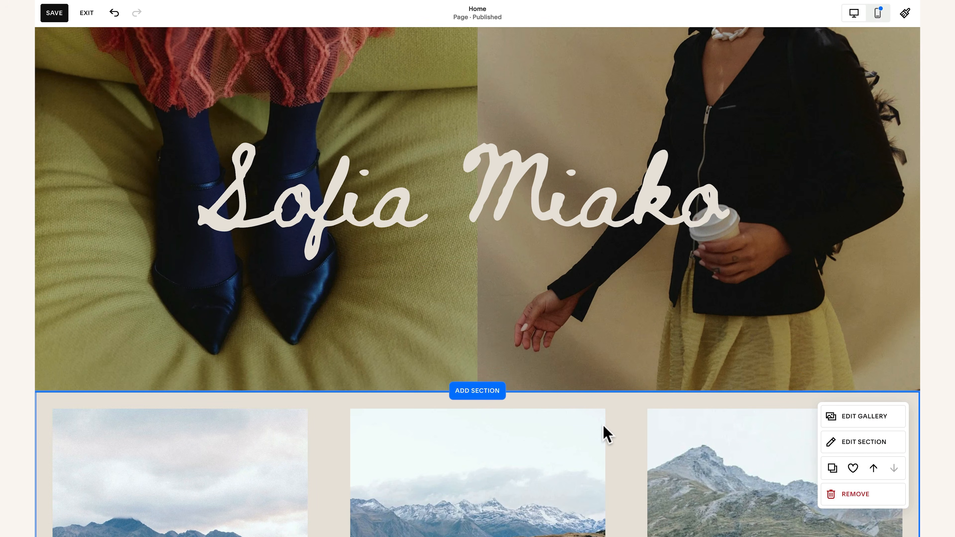
pyautogui.scroll(-5, 602, 425)
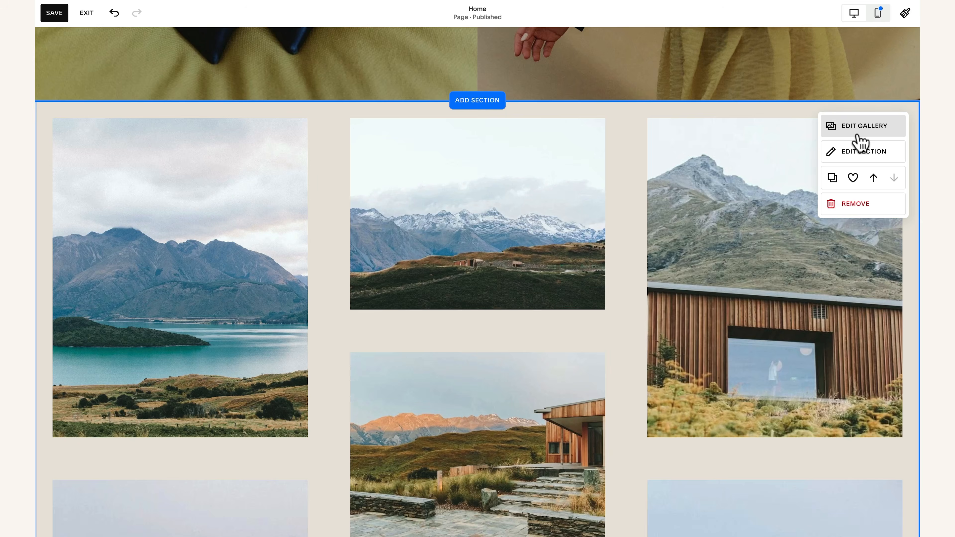
pyautogui.click(867, 160)
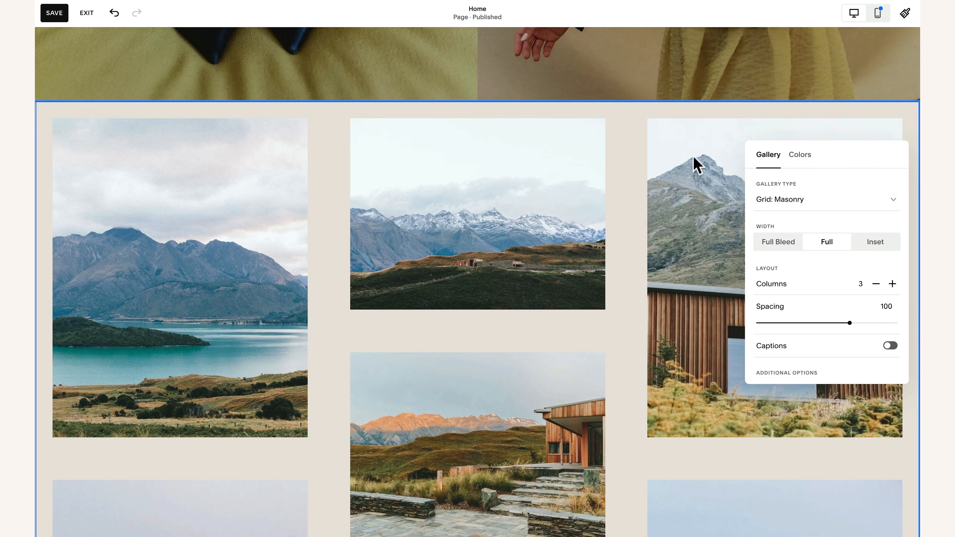
pyautogui.moveTo(814, 156); pyautogui.dragTo(482, 150)
pyautogui.click(458, 200)
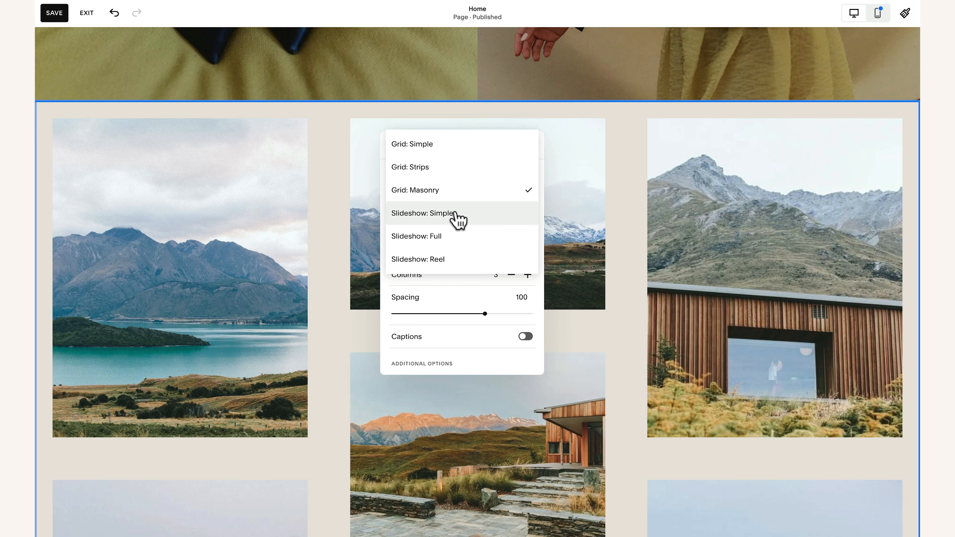
pyautogui.click(455, 212)
pyautogui.click(468, 191)
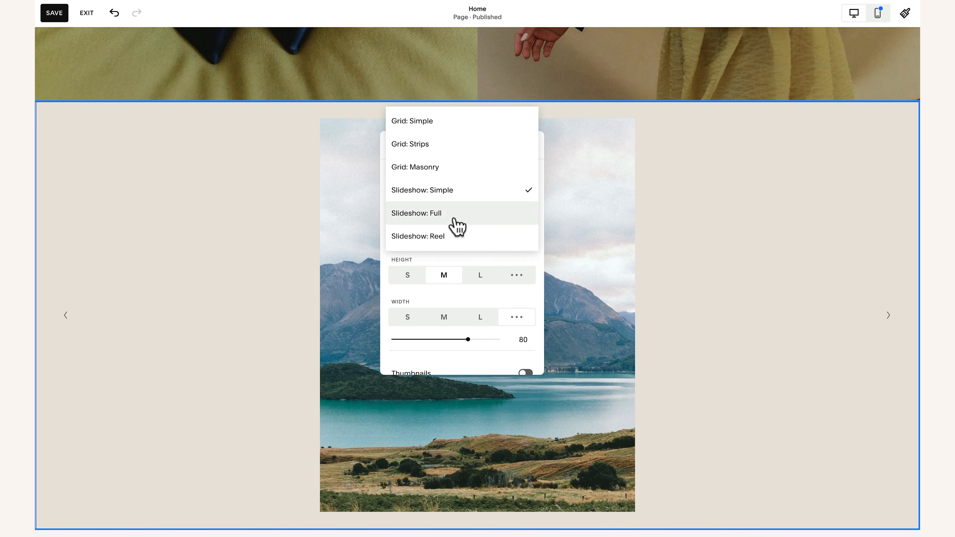
pyautogui.click(455, 212)
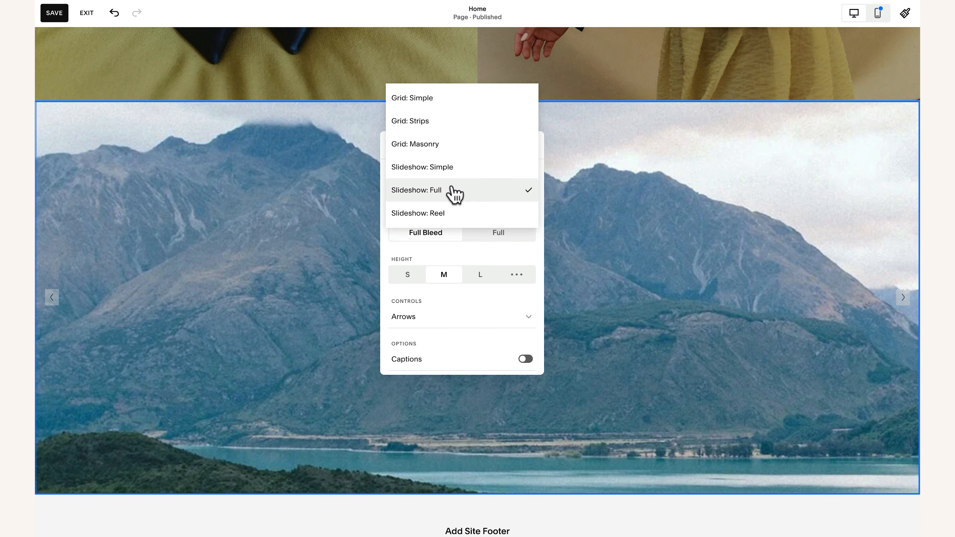
pyautogui.click(455, 191)
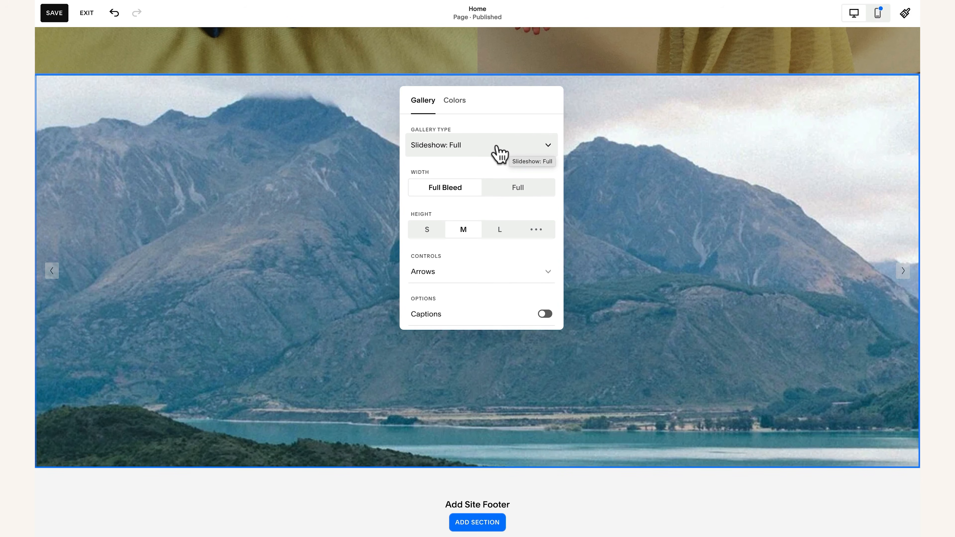
pyautogui.click(496, 147)
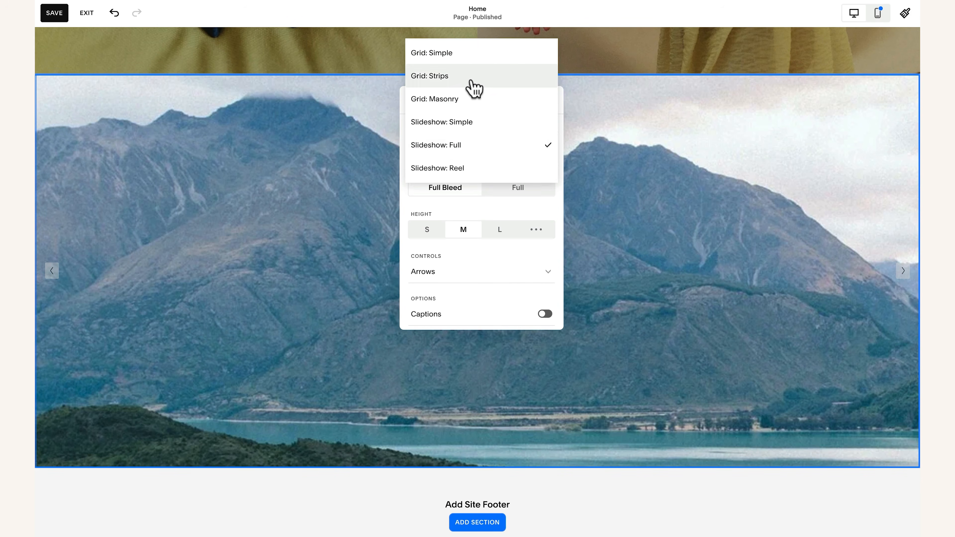
pyautogui.click(468, 56)
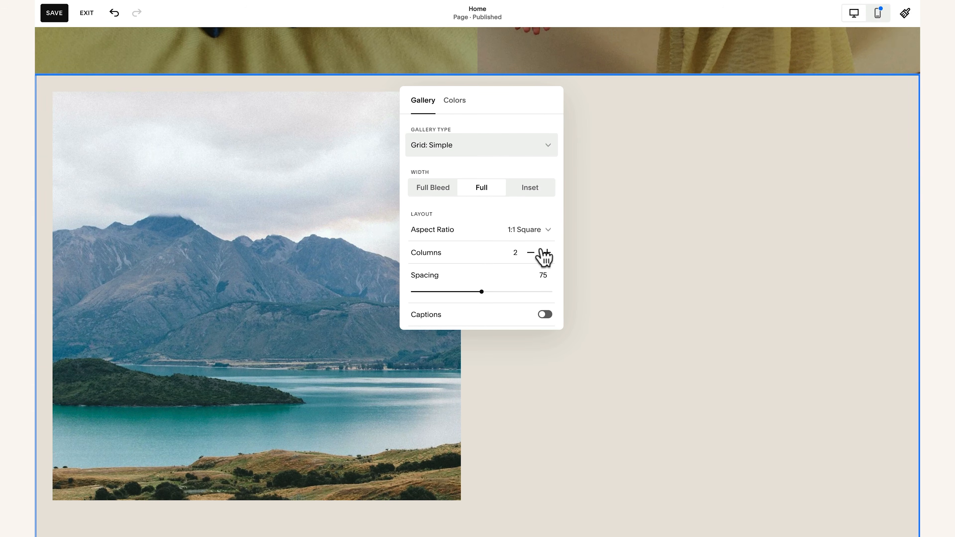
# - Set 6 columns, 2:3 Standard (Vertical) aspect ratio, spacing 27, and enable Lightbox
pyautogui.click(548, 253)
pyautogui.click(547, 253)
pyautogui.click(547, 253)
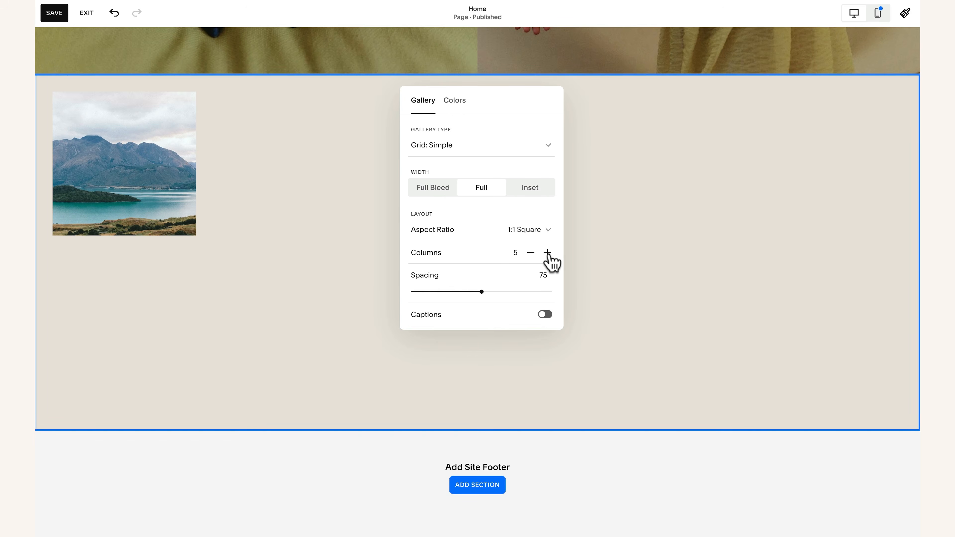
pyautogui.click(534, 258)
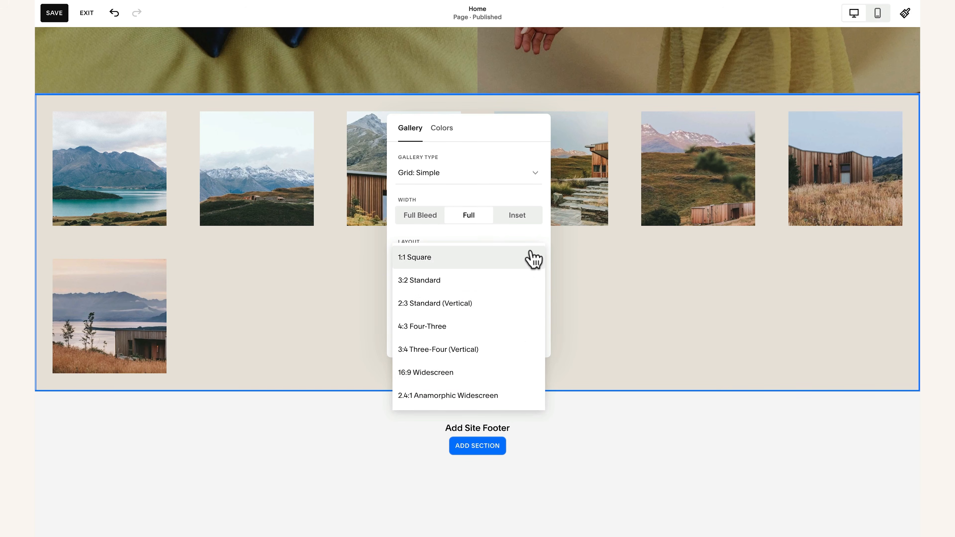
pyautogui.click(458, 304)
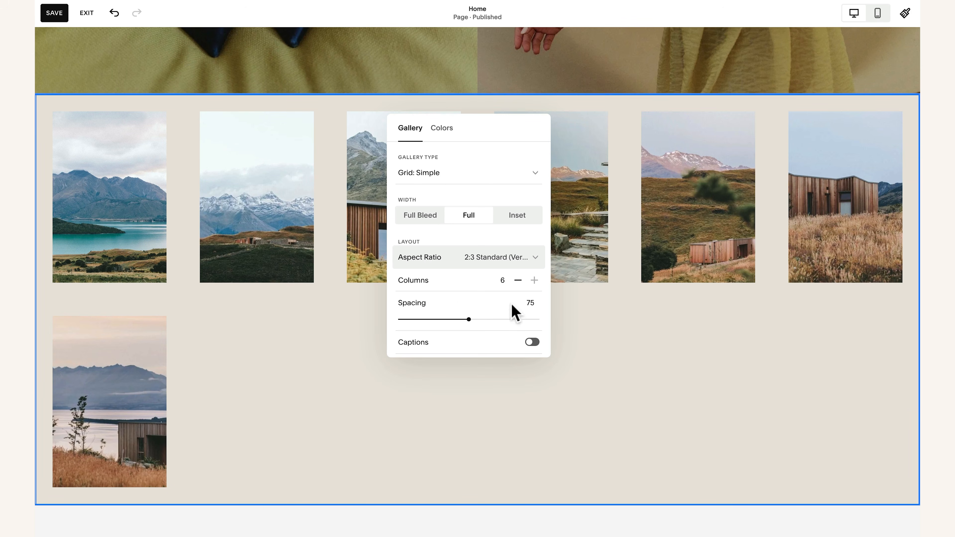
pyautogui.moveTo(468, 319); pyautogui.dragTo(425, 319)
pyautogui.scroll(-5, 466, 188)
pyautogui.click(532, 235)
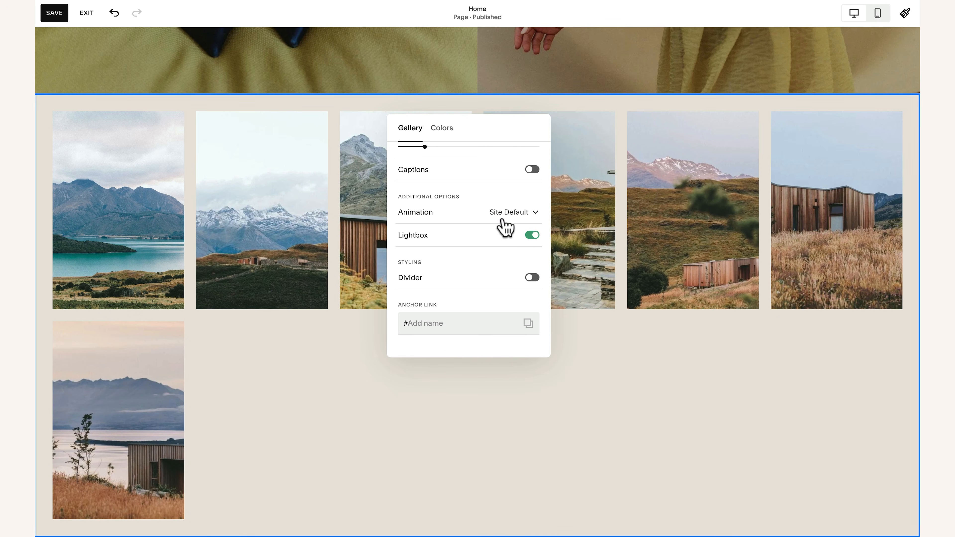
pyautogui.scroll(5, 527, 196)
pyautogui.scroll(-5, 535, 180)
# - Preview an image in the lightbox, then delete the landscape images from the gallery
pyautogui.click(703, 150)
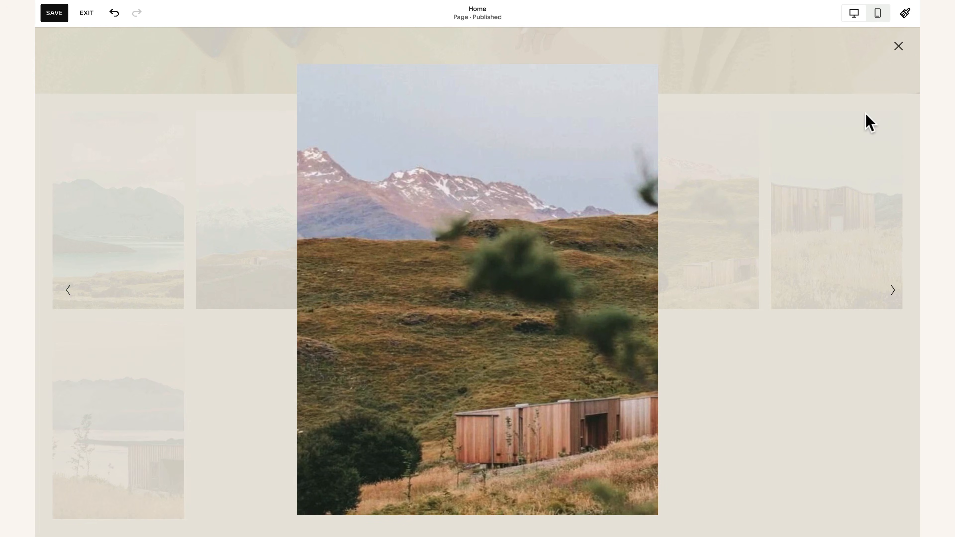
pyautogui.click(899, 46)
pyautogui.click(864, 122)
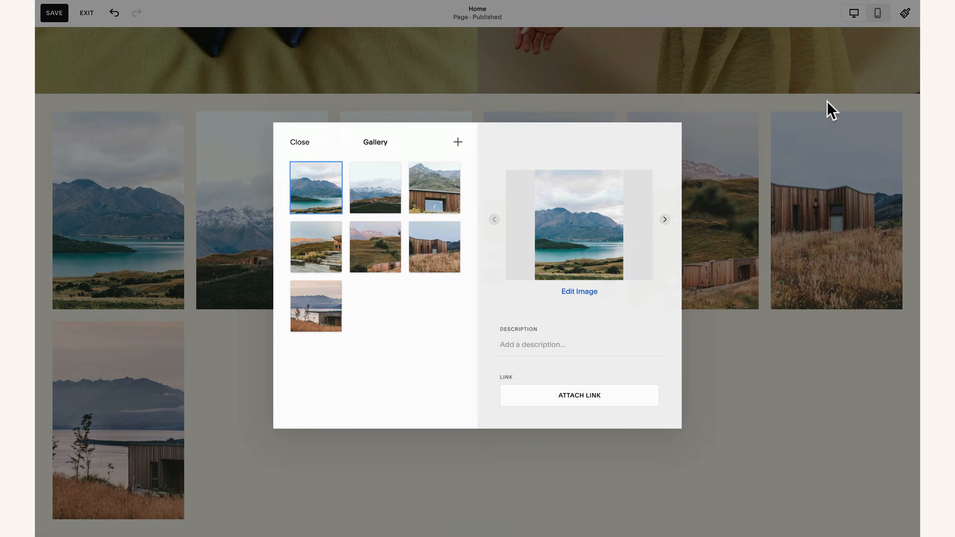
pyautogui.moveTo(327, 184)
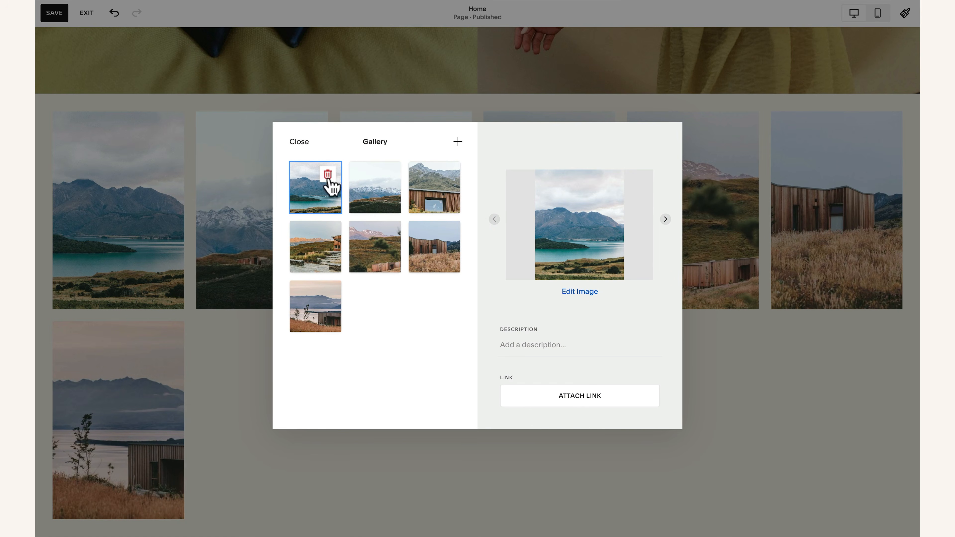
pyautogui.click(325, 176)
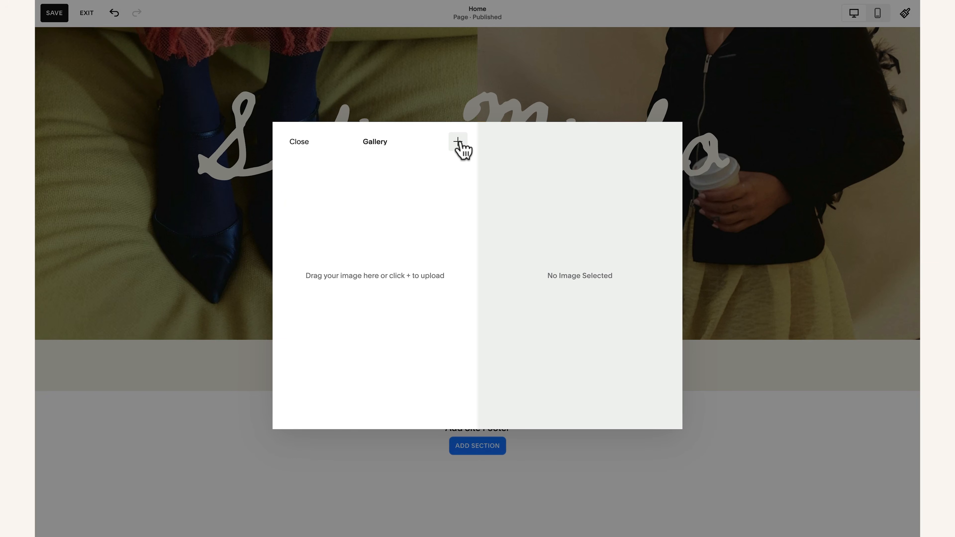
# - Add the portfolio portrait photos from the image library to the gallery
pyautogui.click(458, 142)
pyautogui.click(480, 165)
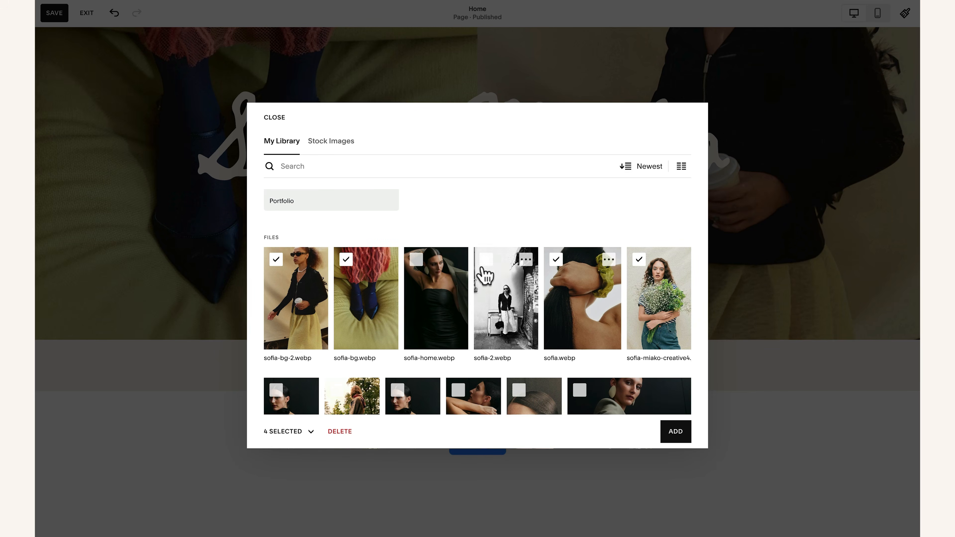
pyautogui.click(336, 391)
pyautogui.click(676, 431)
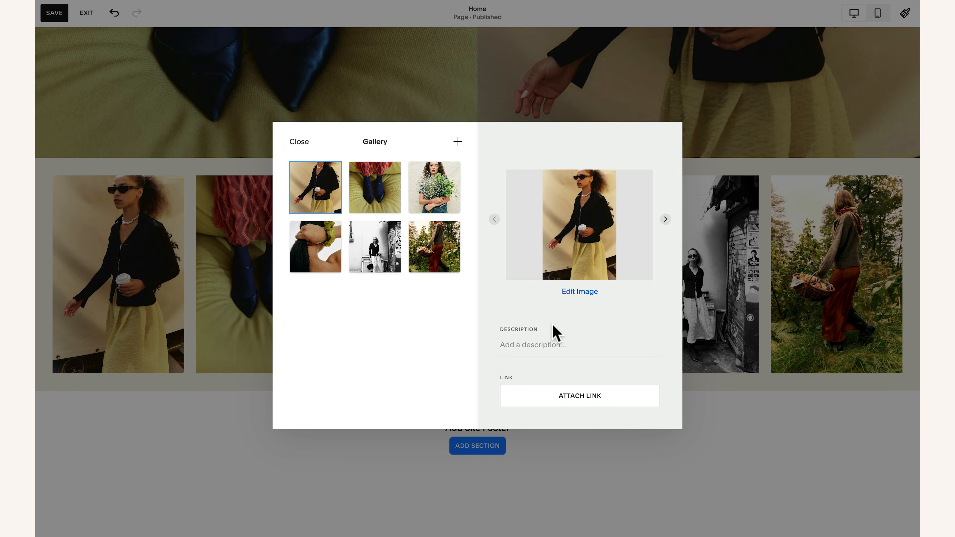
pyautogui.click(531, 345)
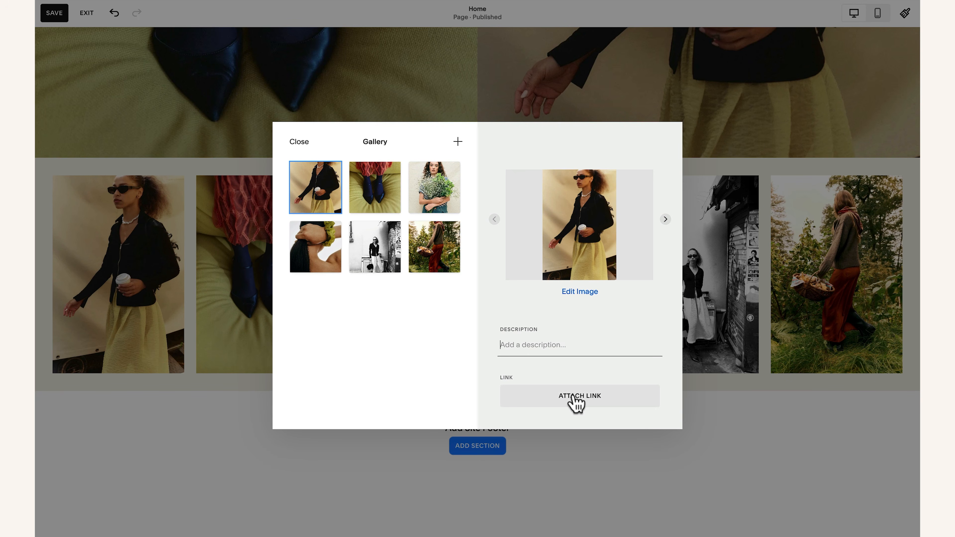
pyautogui.click(756, 393)
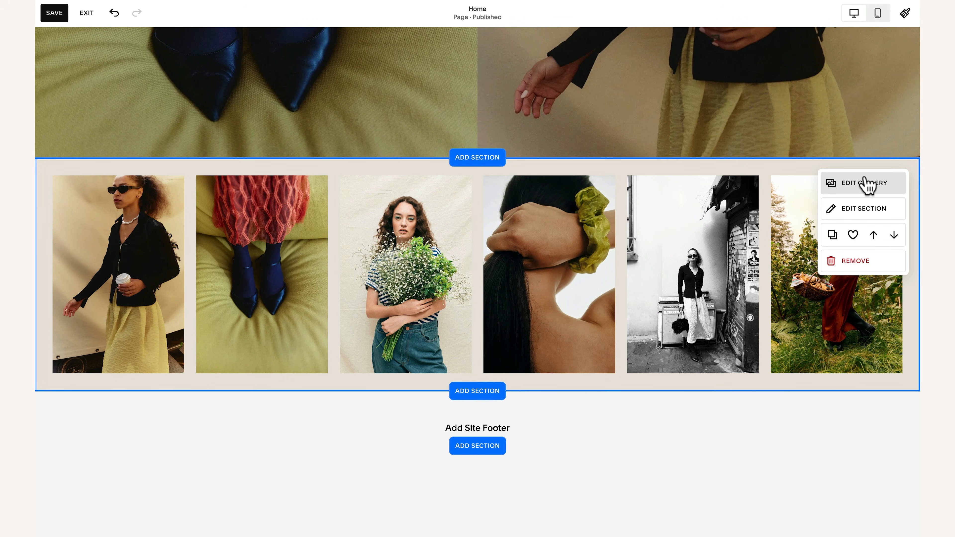
pyautogui.click(867, 183)
pyautogui.press('Escape')
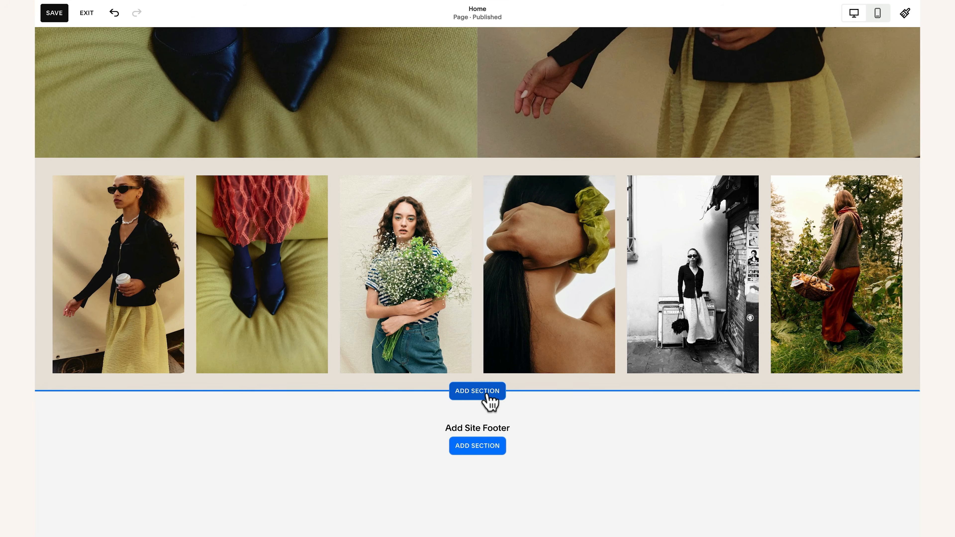
pyautogui.click(488, 395)
# - Add a blank section below the gallery with Fill Screen turned off
pyautogui.click(183, 163)
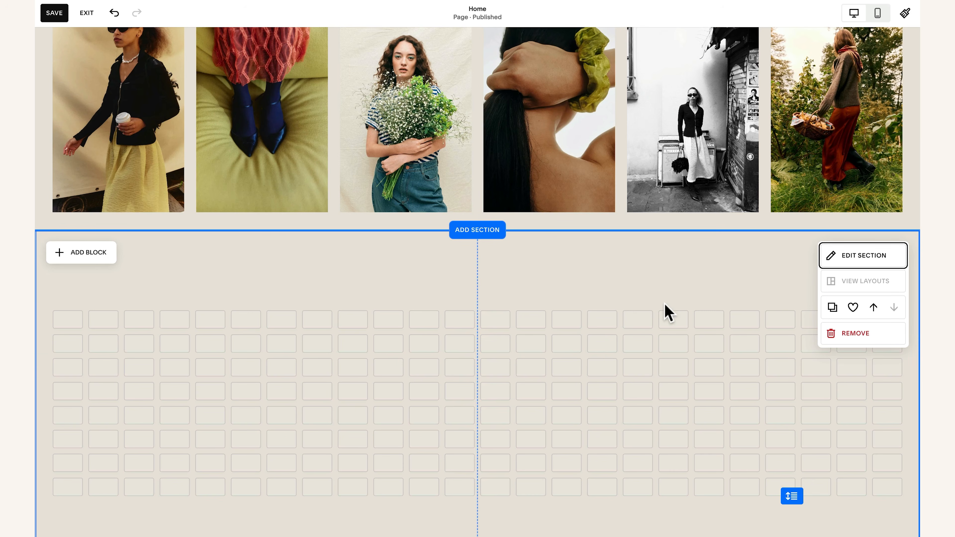
pyautogui.click(868, 259)
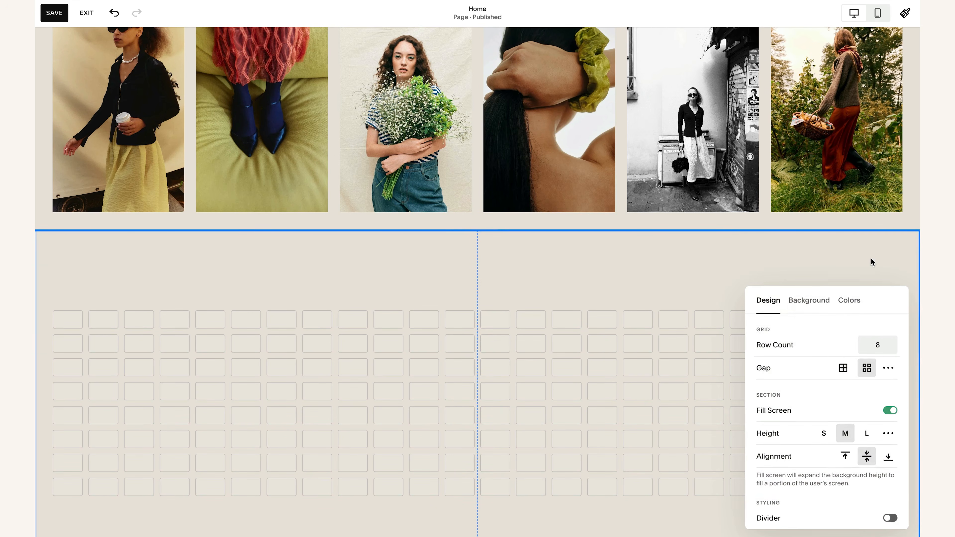
pyautogui.click(891, 411)
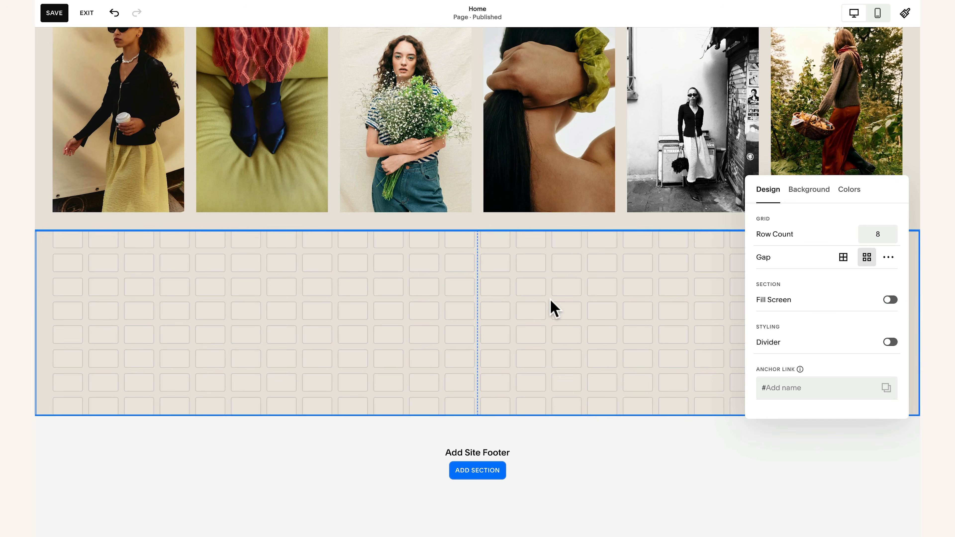
pyautogui.click(553, 306)
# - Add a scaled heading reading 'Creative Director —' and 'Artist, Visionary' on two lines
pyautogui.click(94, 256)
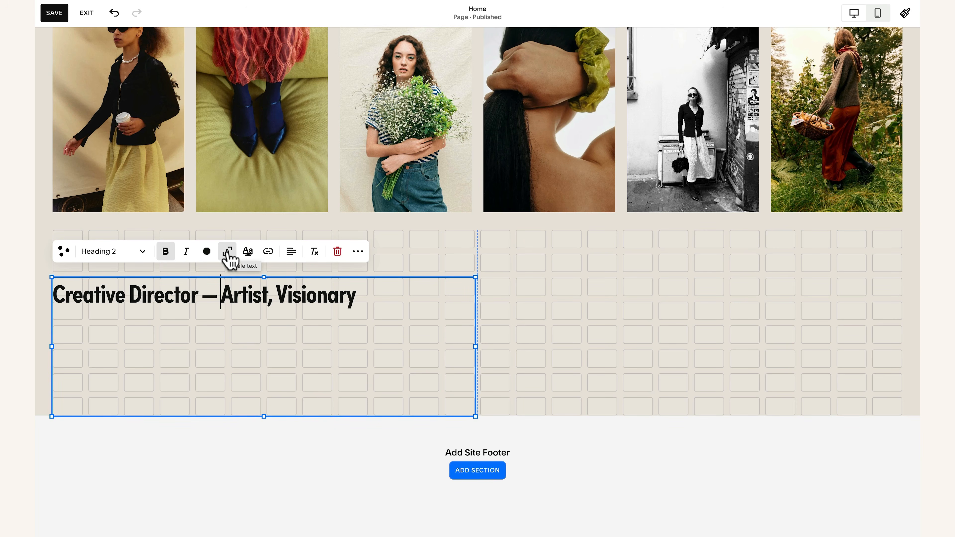
pyautogui.click(227, 305)
pyautogui.press('Return')
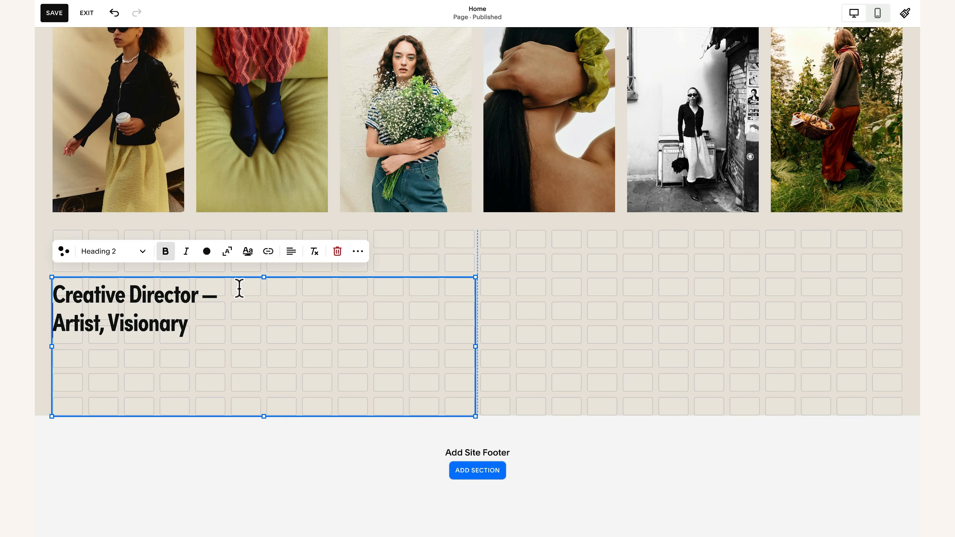
pyautogui.click(227, 251)
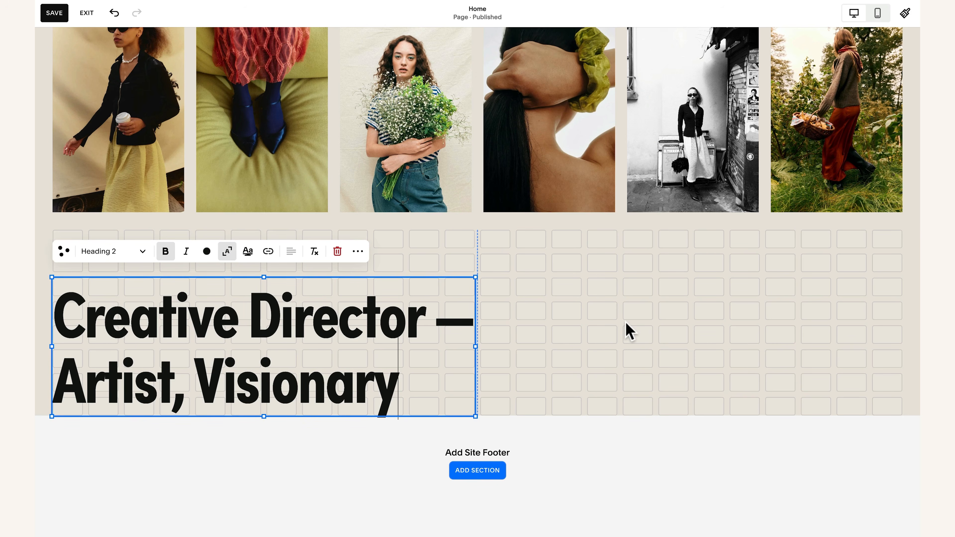
pyautogui.click(629, 331)
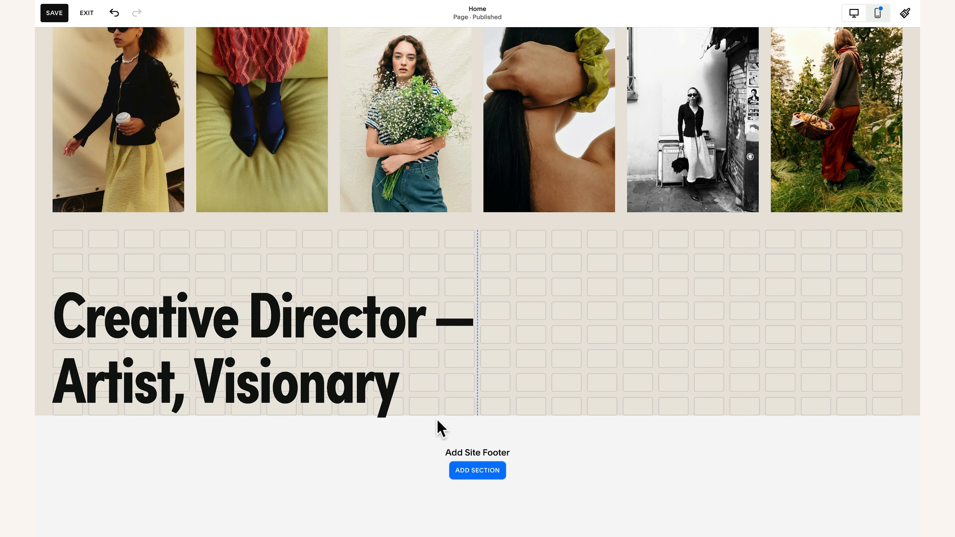
pyautogui.click(476, 415)
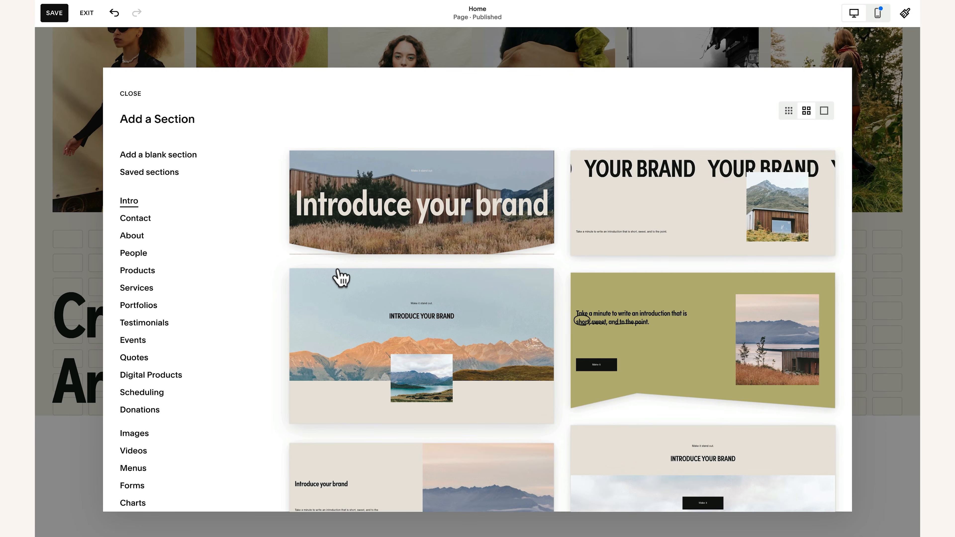
# - Add the Our Services section from the Services templates
pyautogui.click(142, 288)
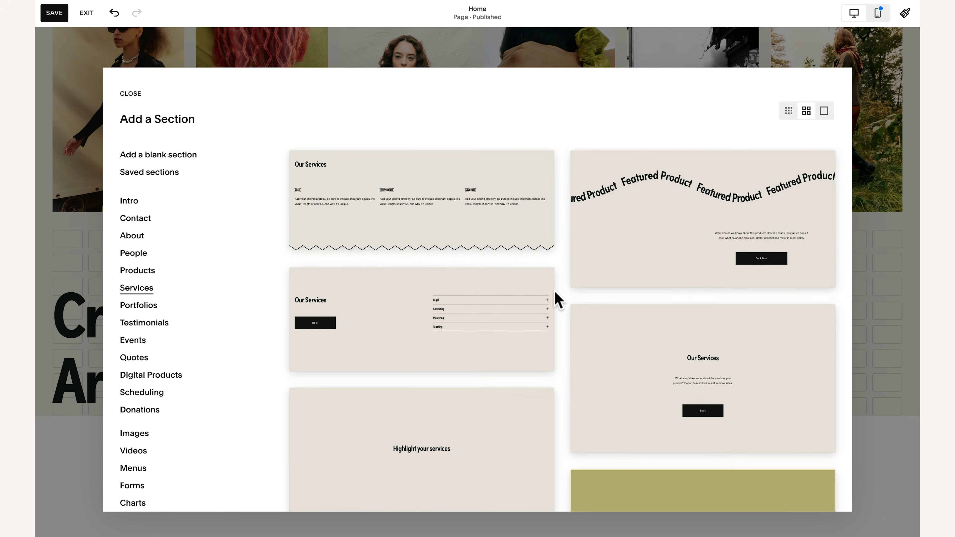
pyautogui.scroll(-15, 555, 293)
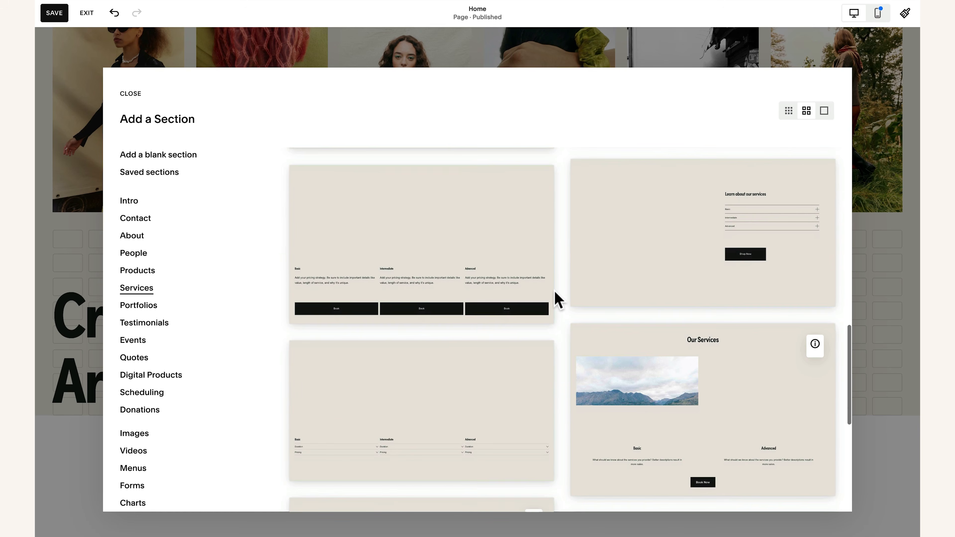
pyautogui.moveTo(813, 345)
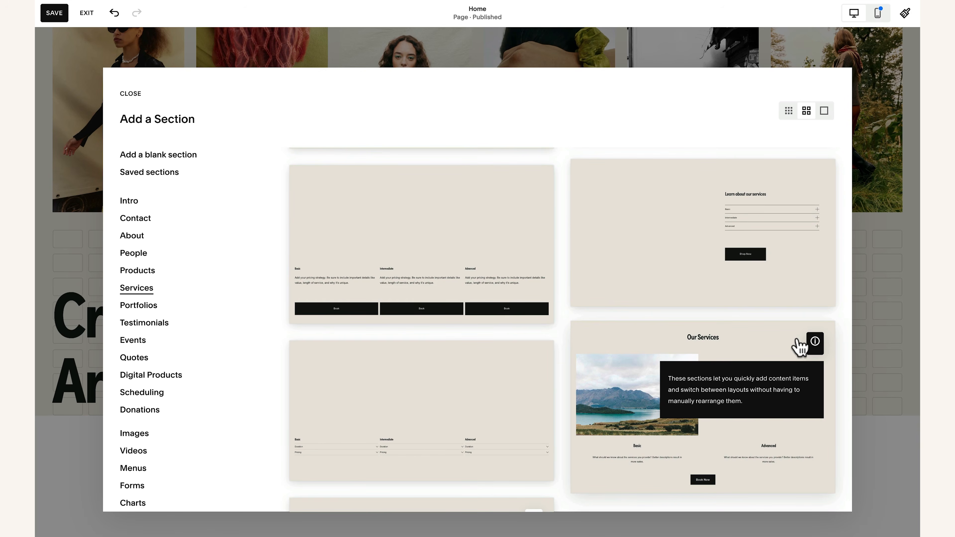
pyautogui.scroll(-2, 798, 341)
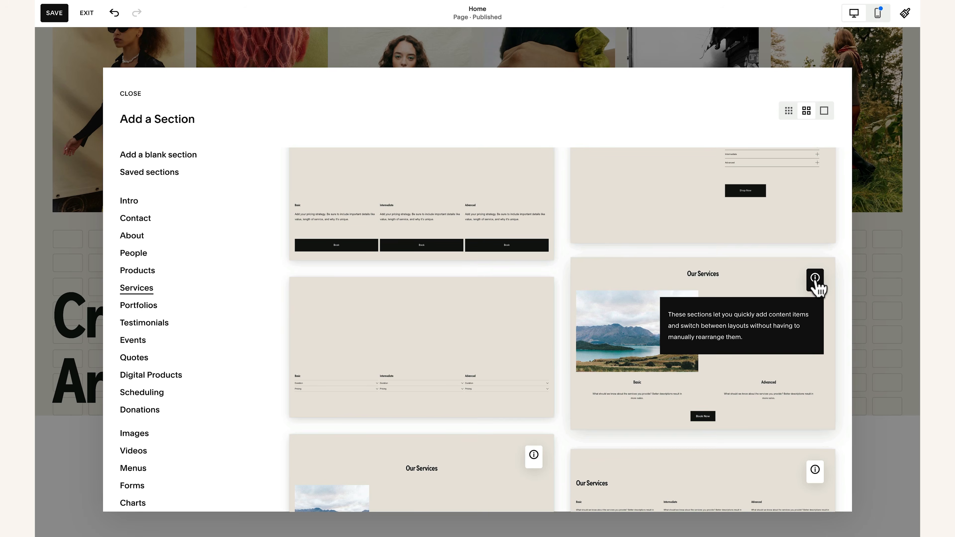
pyautogui.press('Escape')
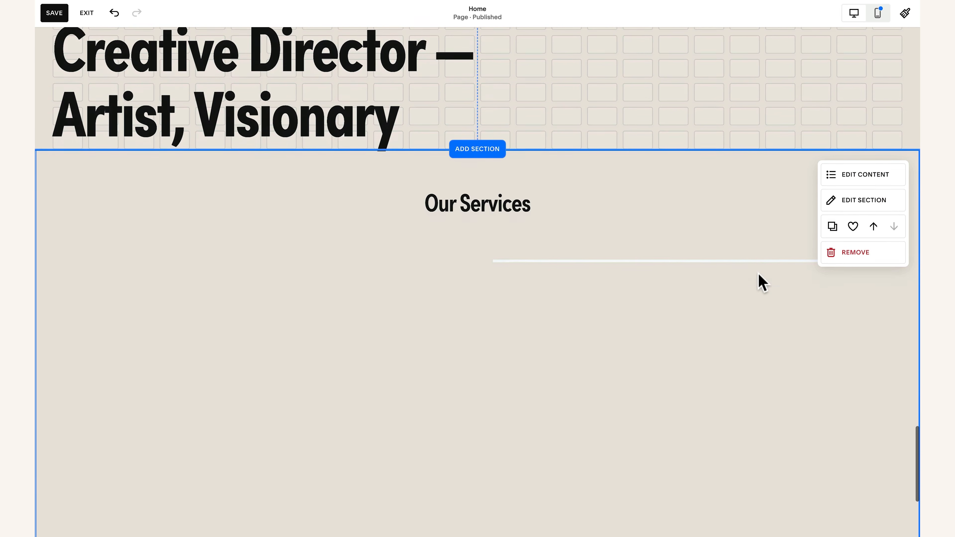
# - Review the Our Services section's title, button and items, including the Basic item's details
pyautogui.click(878, 181)
pyautogui.moveTo(821, 203); pyautogui.dragTo(612, 190)
pyautogui.click(543, 185)
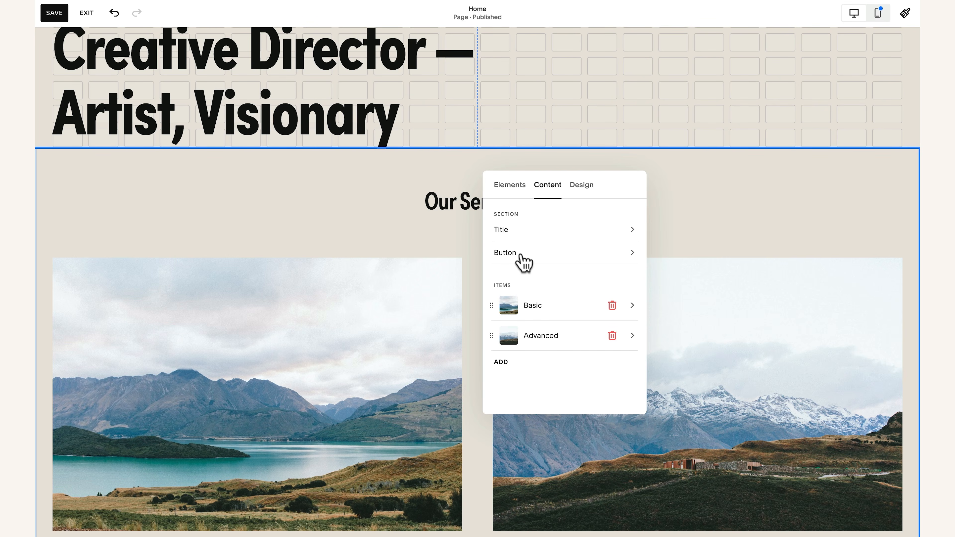
pyautogui.click(558, 312)
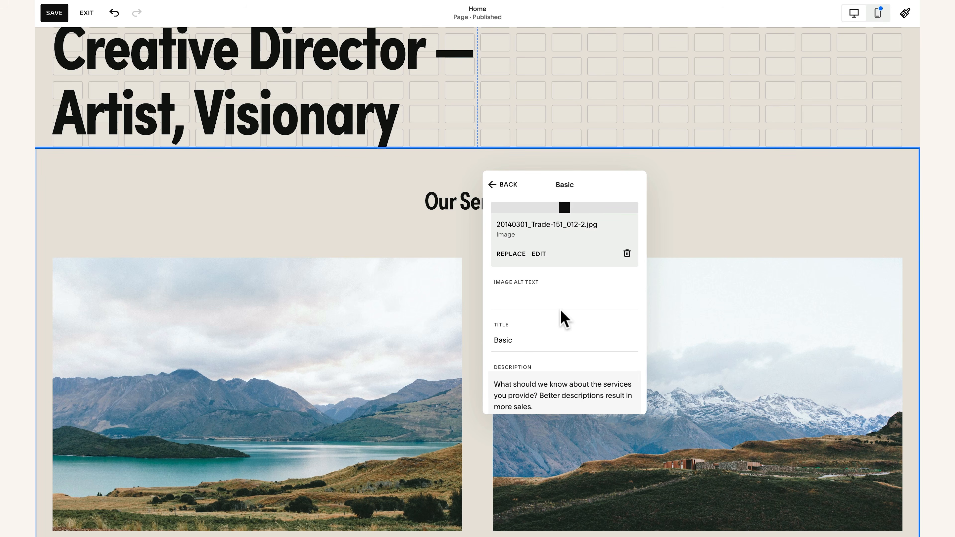
pyautogui.scroll(-1, 564, 319)
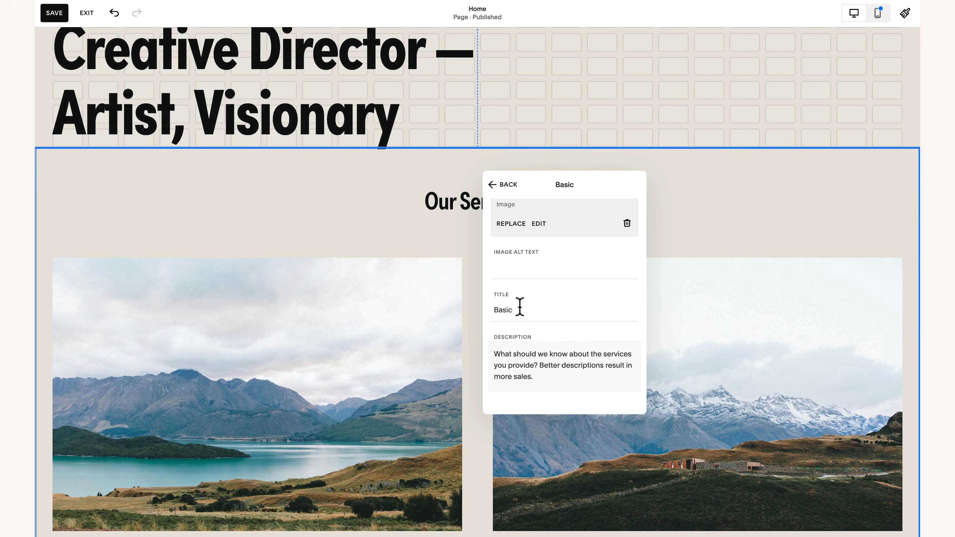
pyautogui.click(500, 185)
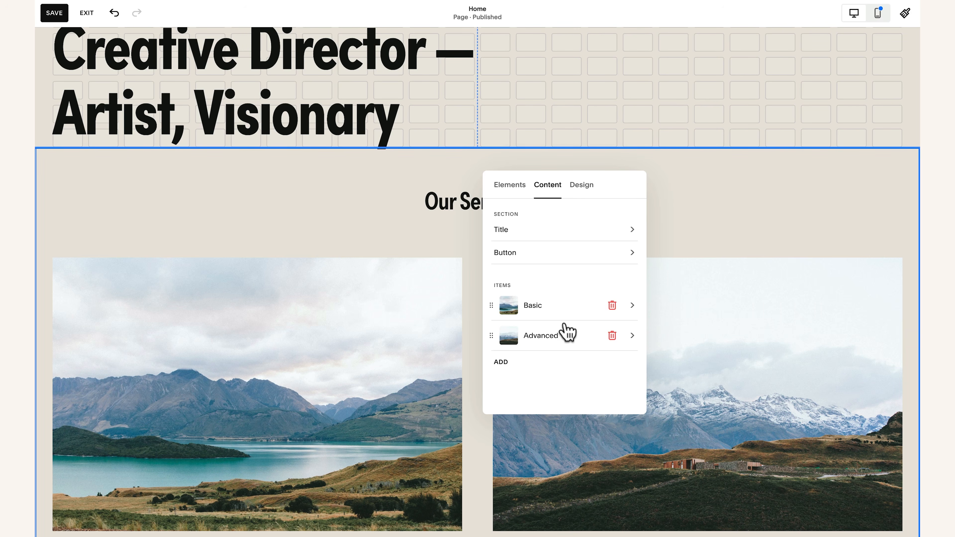
# - Switch the Our Services section layout to Carousel
pyautogui.click(522, 188)
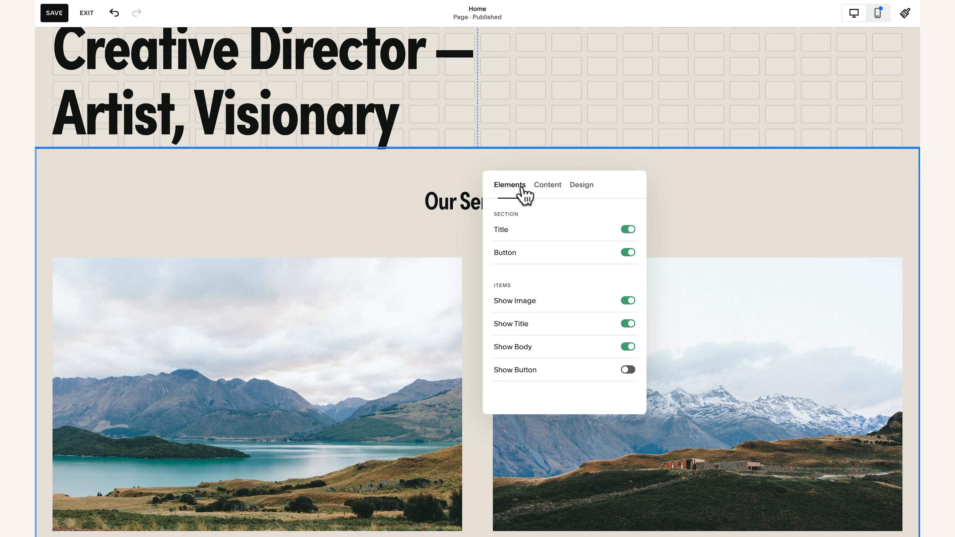
pyautogui.click(586, 193)
pyautogui.click(566, 244)
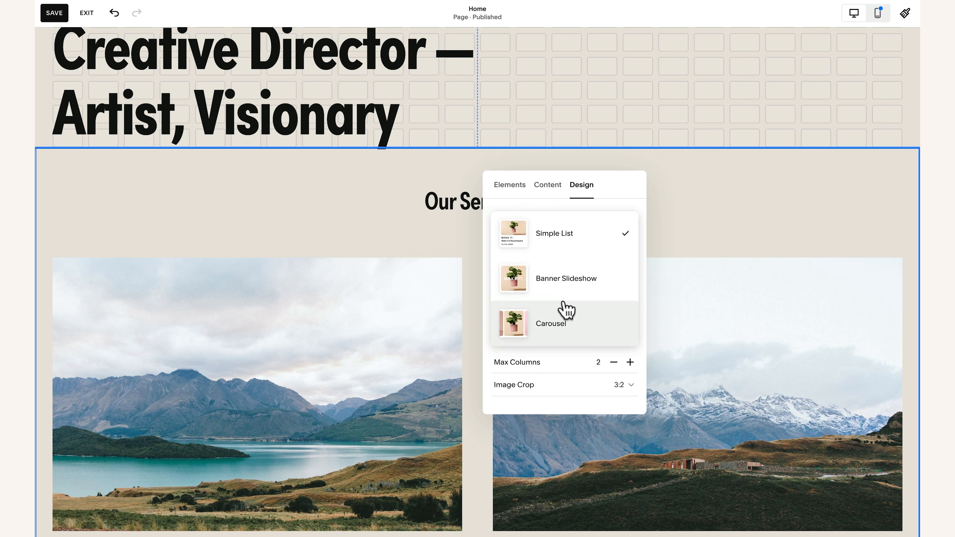
pyautogui.click(552, 327)
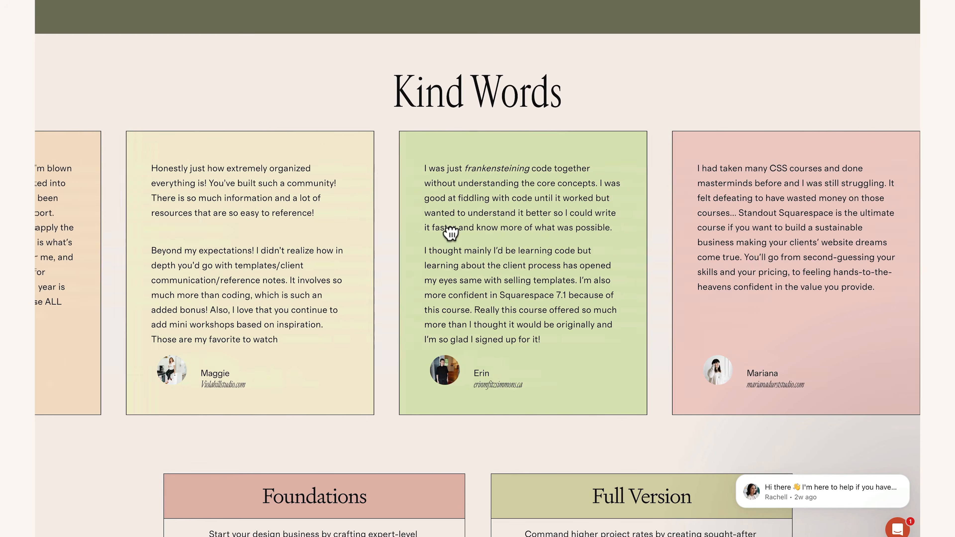
# - Drag the reference site's Kind Words testimonial carousel forward by one card
pyautogui.moveTo(679, 229); pyautogui.dragTo(490, 225)
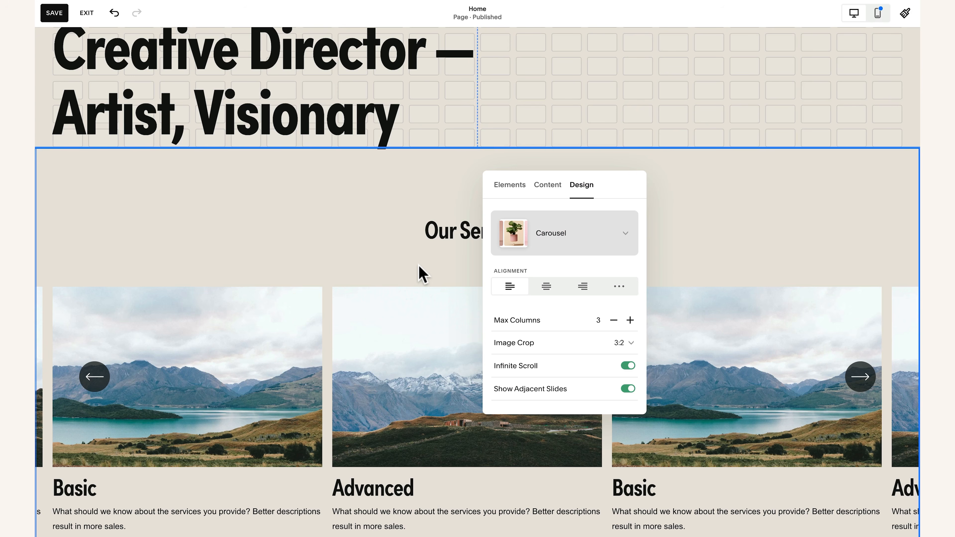
# - Keep the Carousel layout and reduce the maximum columns to 1
pyautogui.click(622, 234)
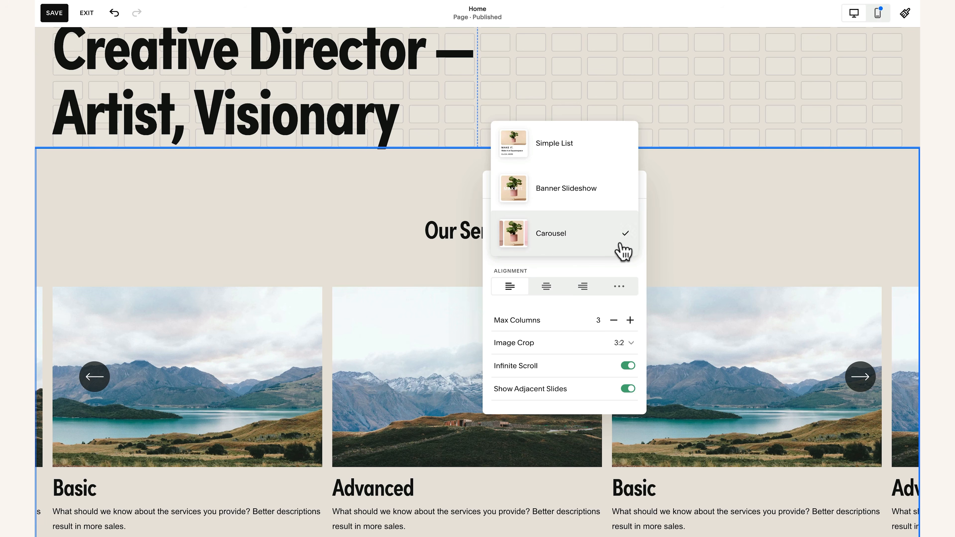
pyautogui.click(576, 315)
pyautogui.click(612, 320)
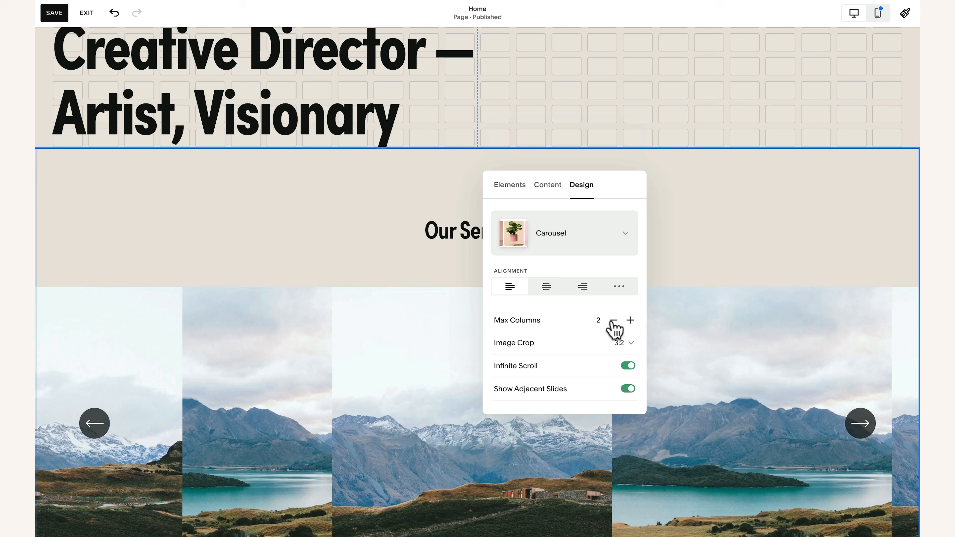
pyautogui.click(613, 321)
# - Set a custom 10% media width with the image centred in each slide
pyautogui.scroll(-2, 558, 395)
pyautogui.click(560, 395)
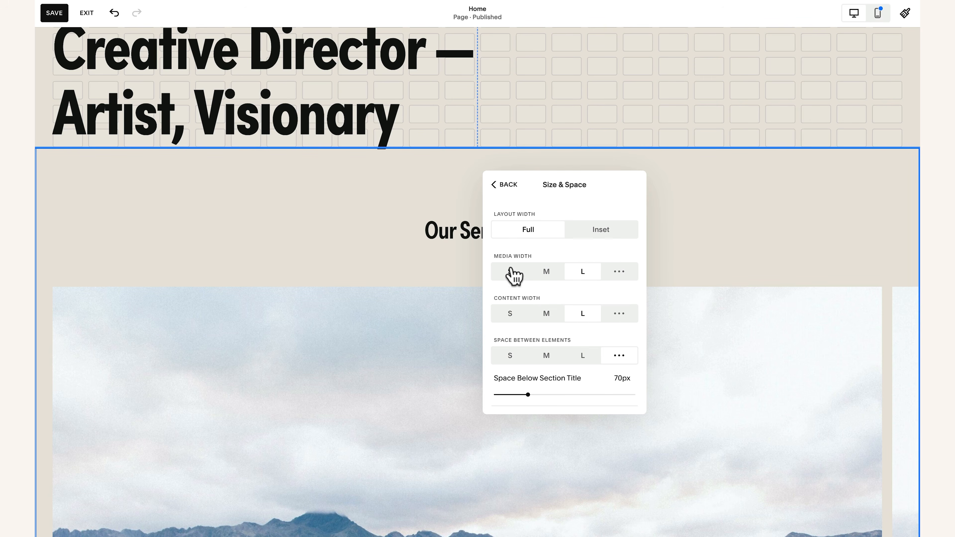
pyautogui.click(619, 272)
pyautogui.moveTo(601, 294); pyautogui.dragTo(488, 294)
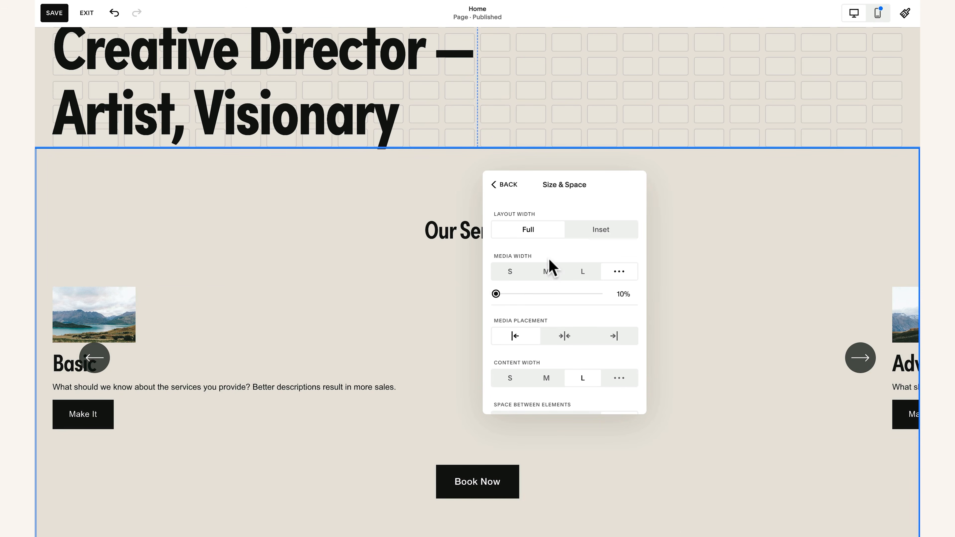
pyautogui.click(564, 336)
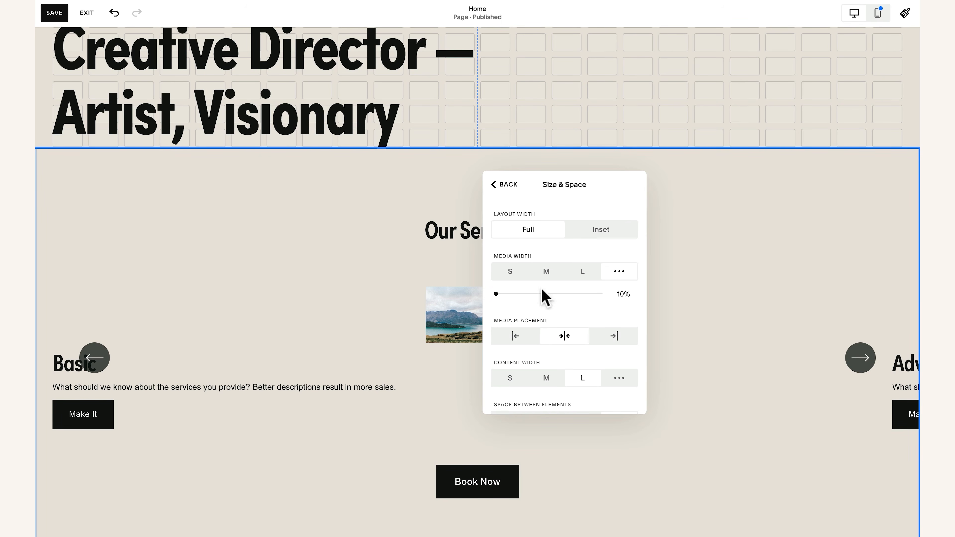
# - Crop the slide images to circles and centre-align the slide content
pyautogui.click(506, 185)
pyautogui.click(575, 352)
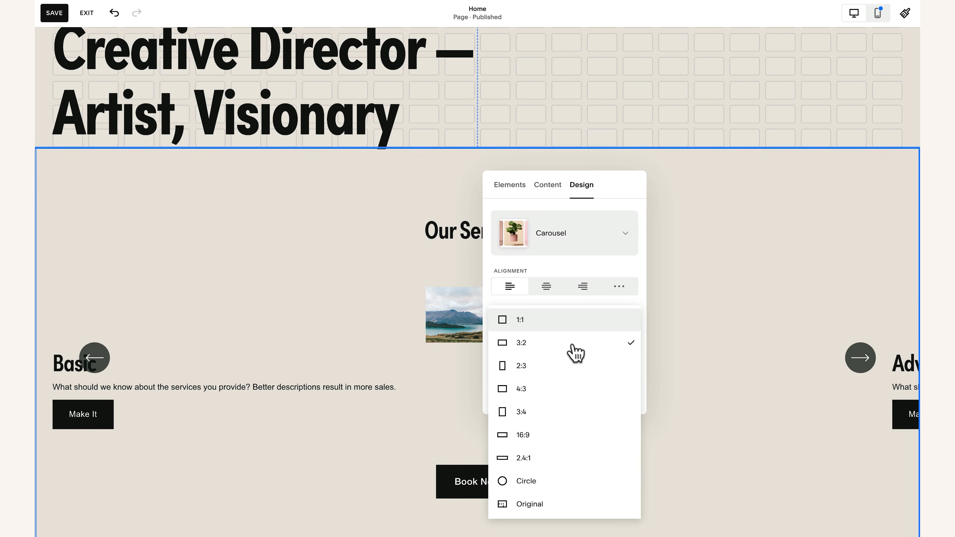
pyautogui.click(539, 481)
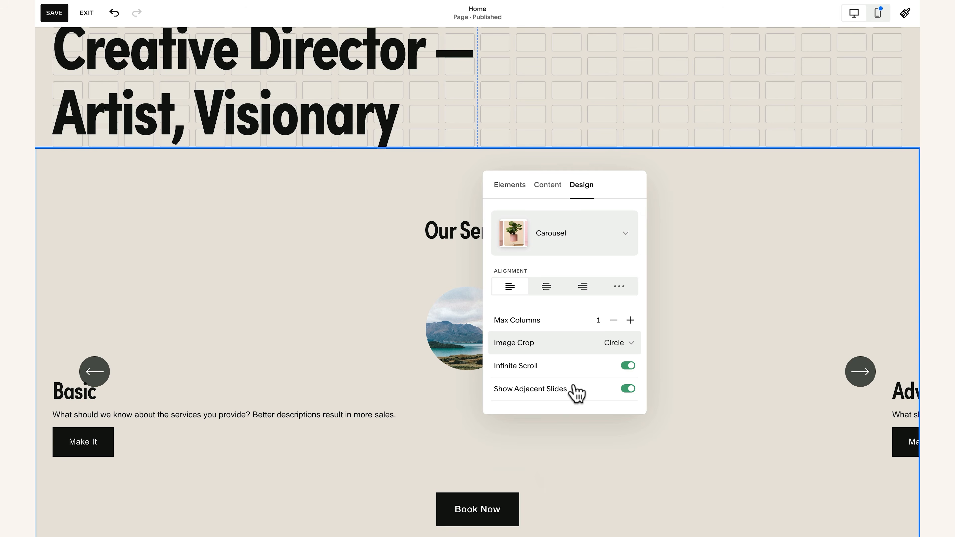
pyautogui.click(549, 293)
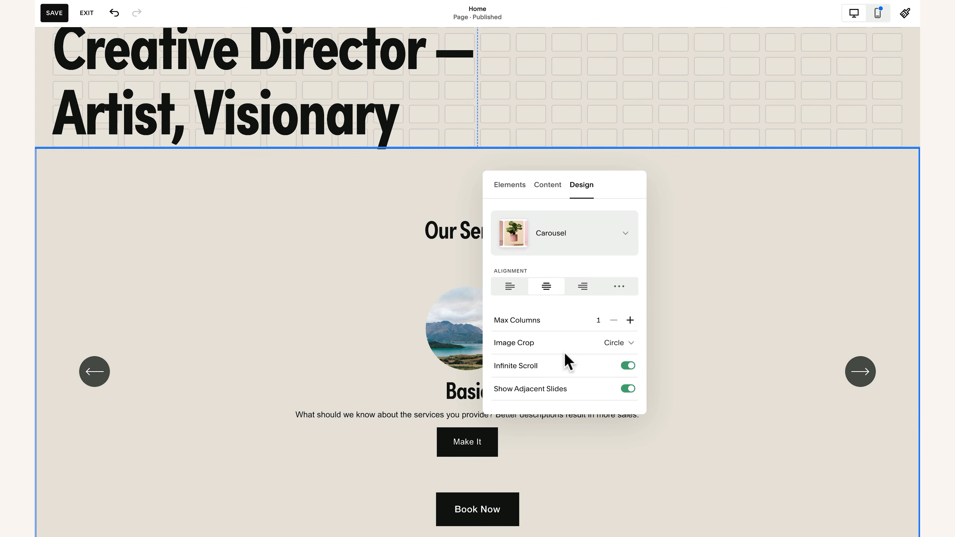
# - Hide the Make It slide buttons and the section's Book Now button
pyautogui.scroll(-2, 557, 327)
pyautogui.click(517, 186)
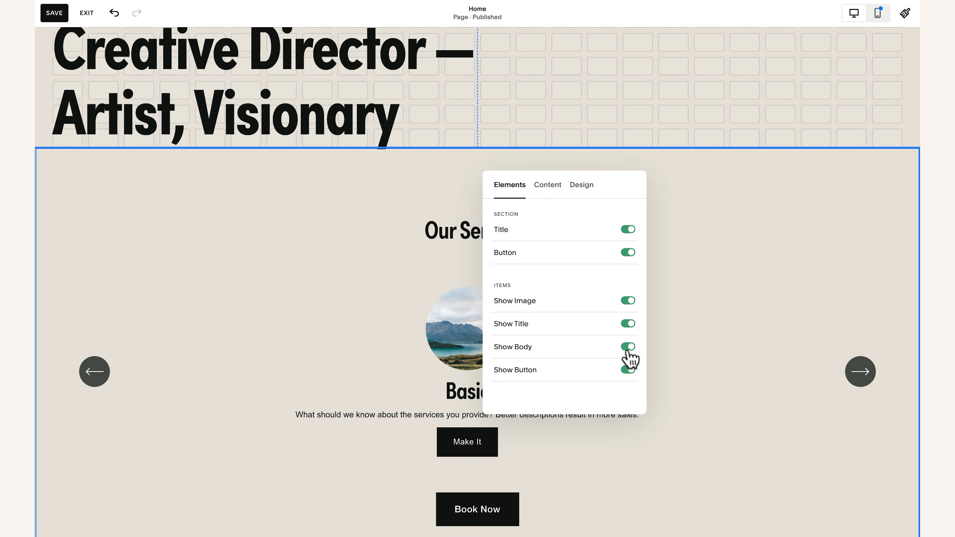
pyautogui.click(629, 371)
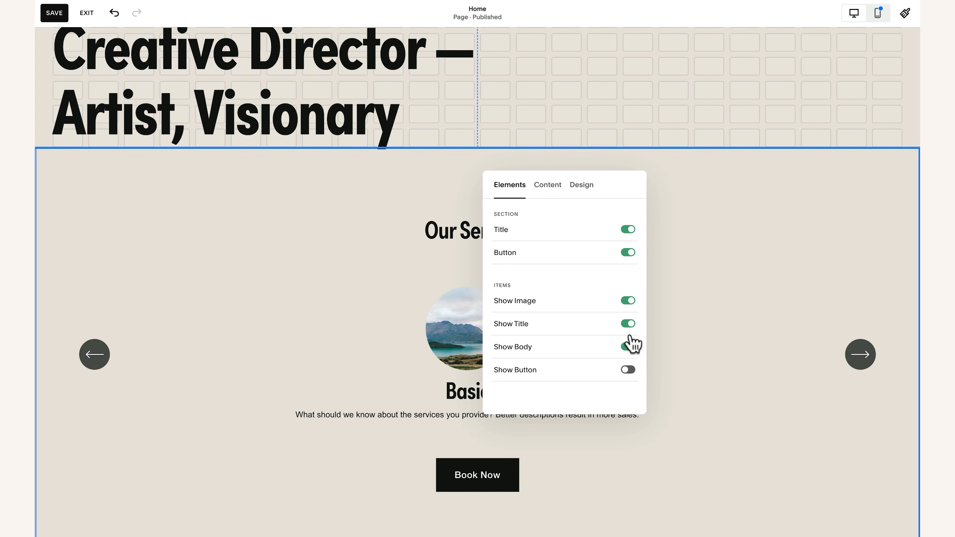
pyautogui.click(627, 254)
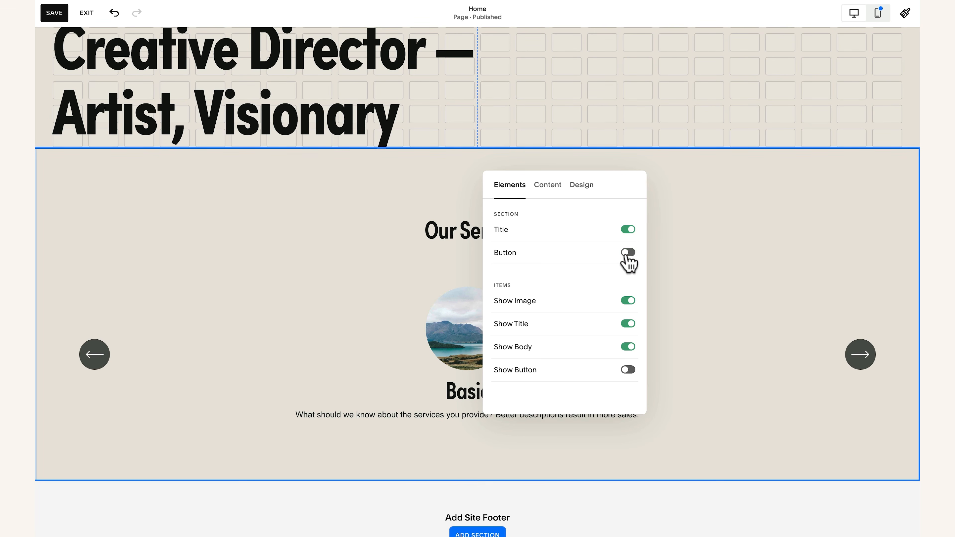
pyautogui.click(547, 185)
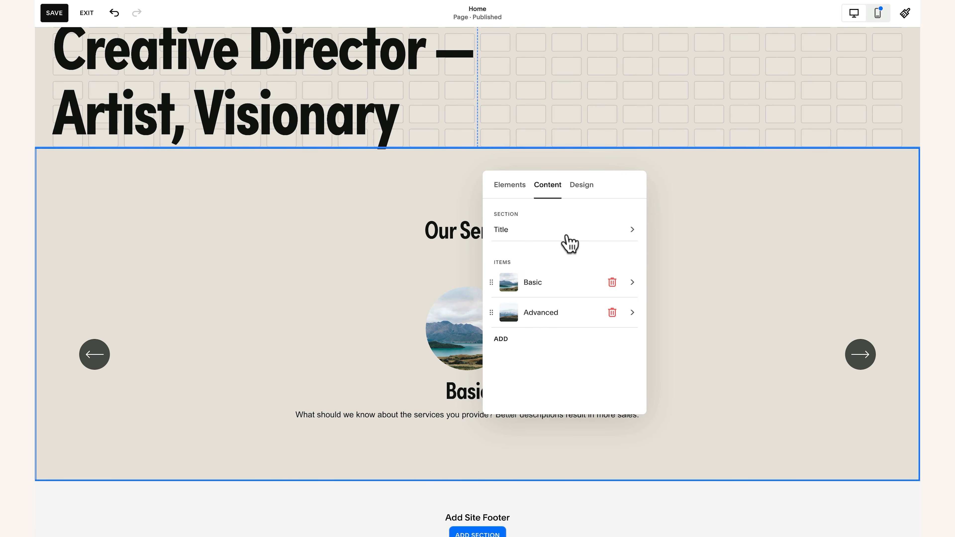
# - Rename the section title from Our Services to 'Testimonials'
pyautogui.click(550, 234)
pyautogui.tripleClick(547, 271)
pyautogui.write('Testimonials')
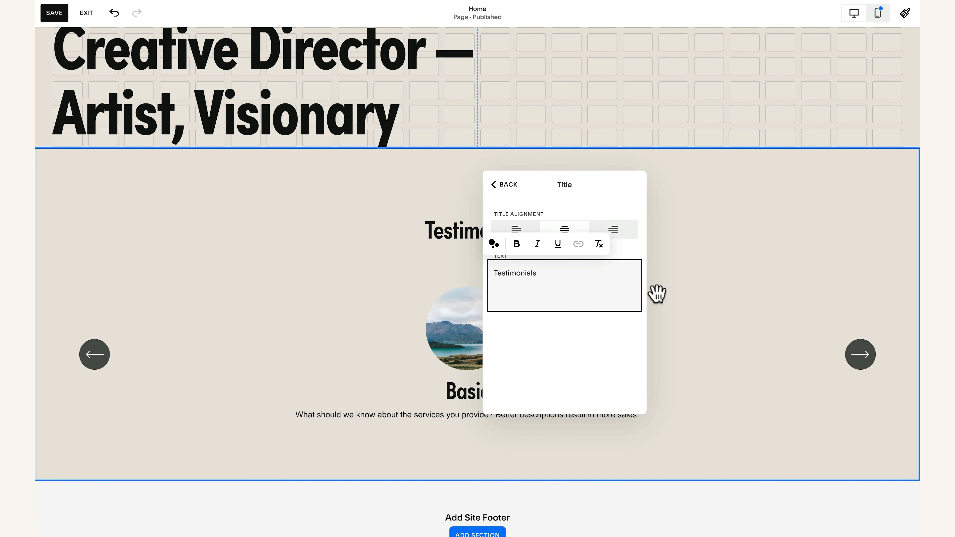
pyautogui.click(670, 300)
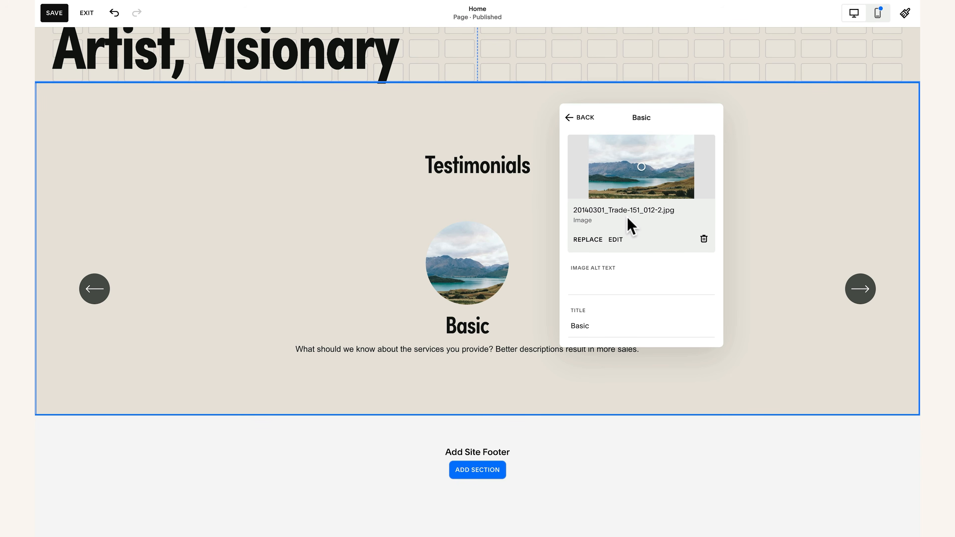
# - Replace the Basic item's title with the pasted testimonial headline and add 'Source Name'
pyautogui.scroll(-1, 622, 286)
pyautogui.doubleClick(580, 310)
pyautogui.write('We had a wonderful photo session with Sofia')
pyautogui.scroll(-3, 594, 301)
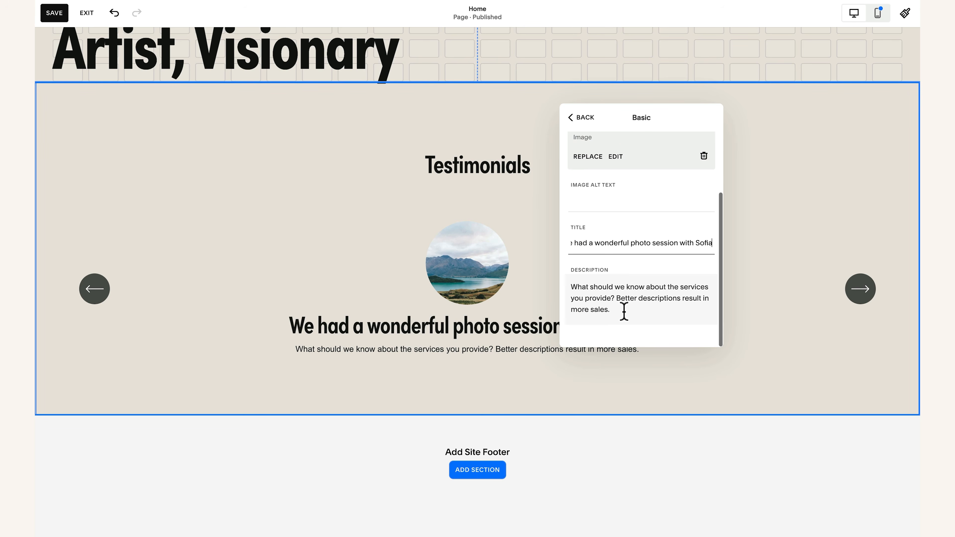
pyautogui.moveTo(625, 314); pyautogui.dragTo(564, 278)
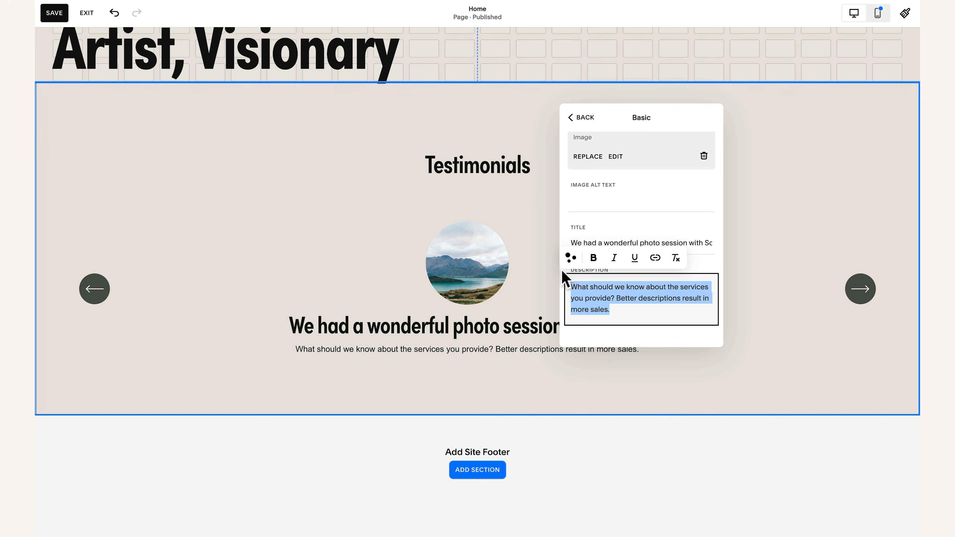
pyautogui.write('Source Name')
pyautogui.scroll(5, 597, 226)
# - Replace the testimonial image with sofia-bg.webp from the site's image library
pyautogui.click(592, 221)
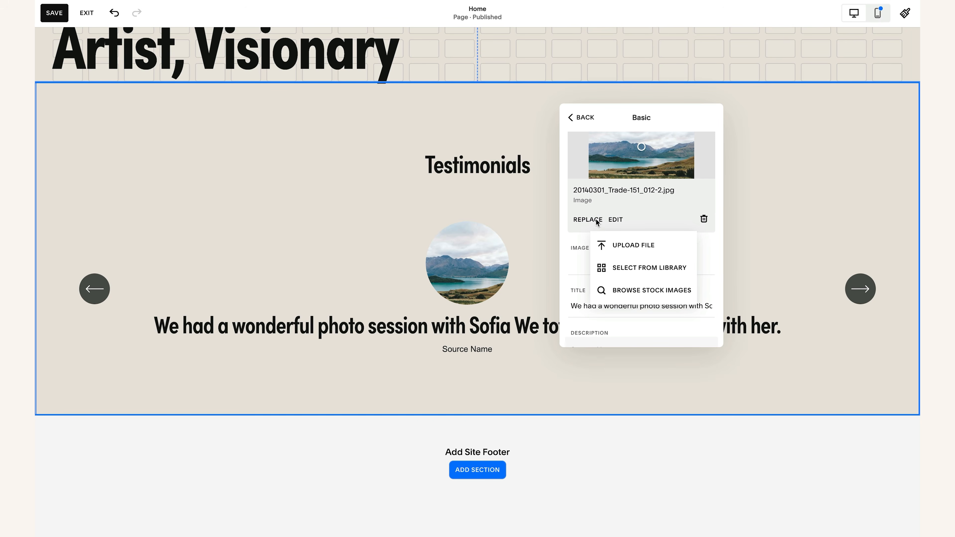
pyautogui.click(656, 268)
pyautogui.click(421, 325)
pyautogui.scroll(-2, 421, 326)
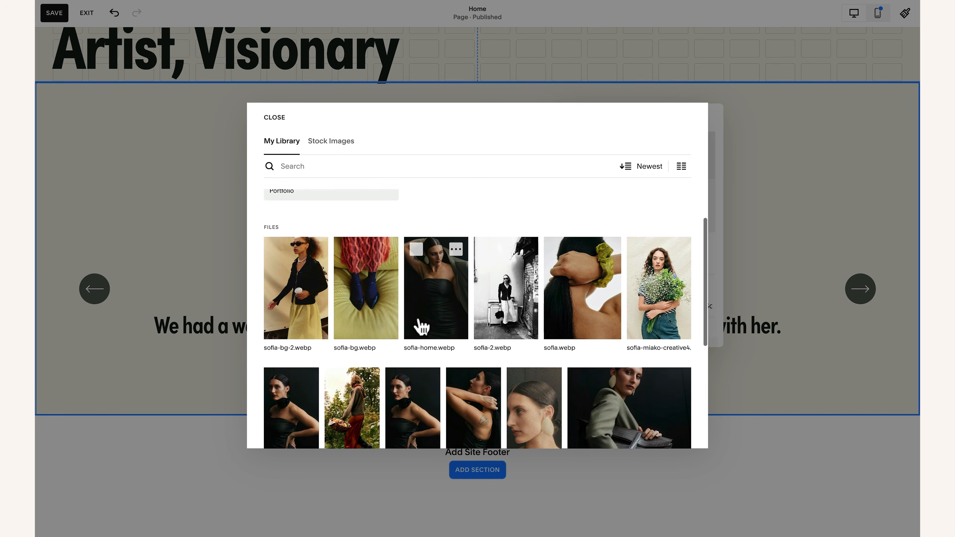
pyautogui.click(346, 259)
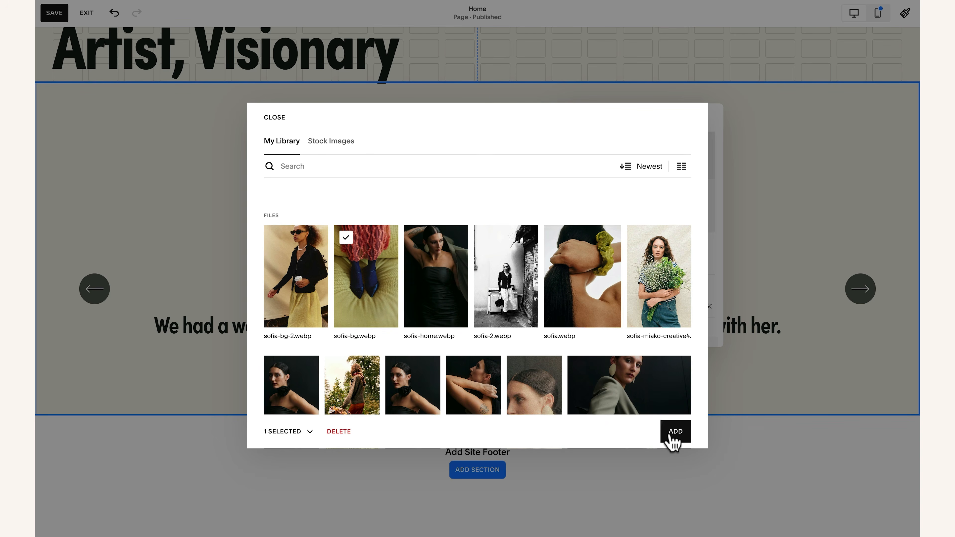
pyautogui.click(673, 437)
pyautogui.click(581, 118)
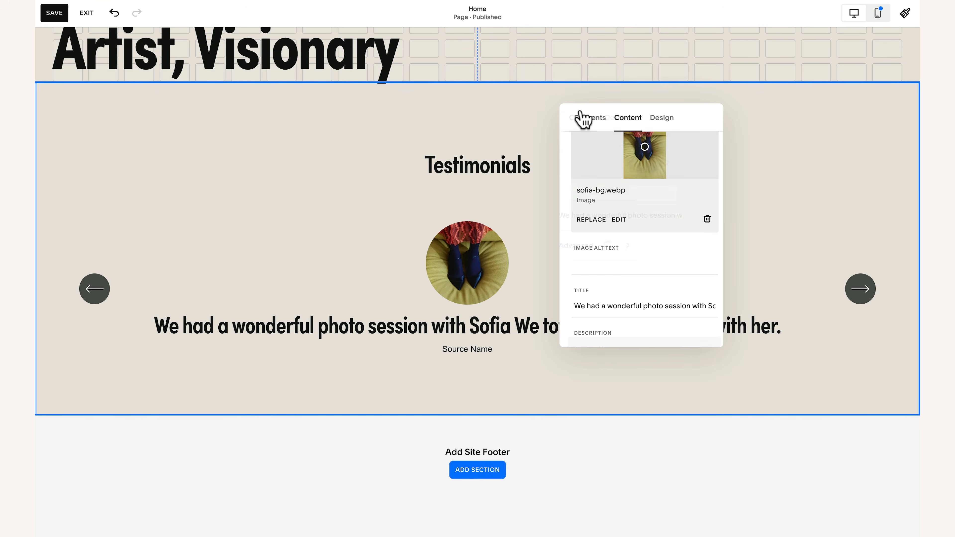
# - Set the section's content width to S so the quote wraps over two lines
pyautogui.click(655, 129)
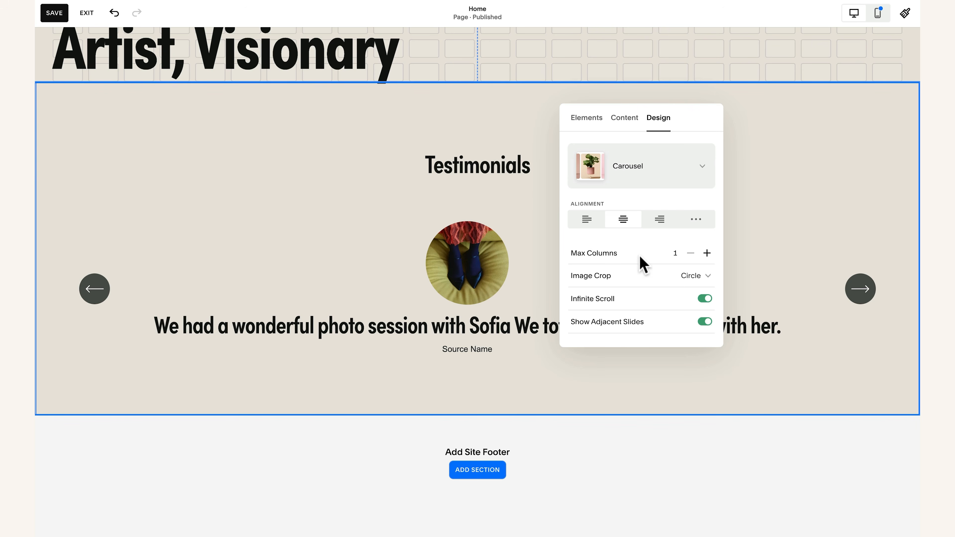
pyautogui.scroll(-3, 640, 264)
pyautogui.click(609, 326)
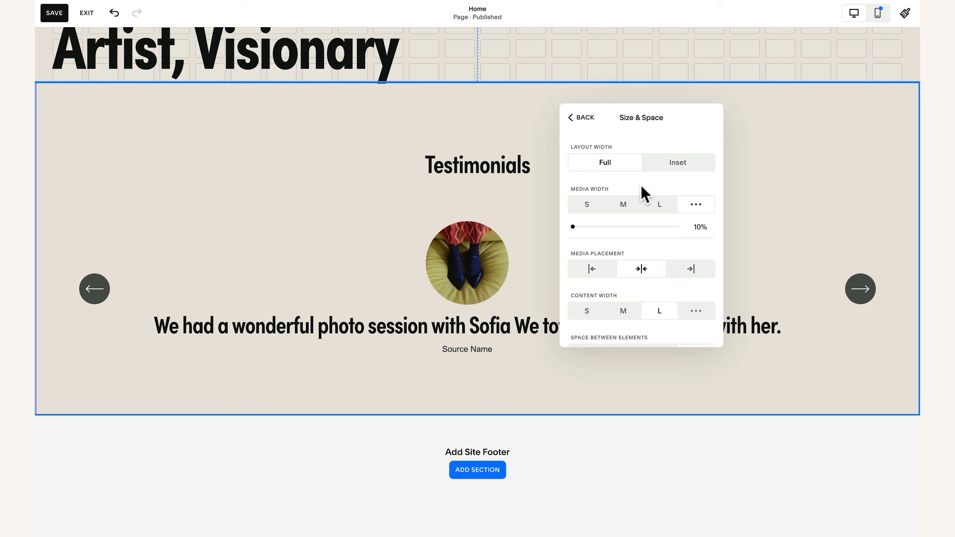
pyautogui.scroll(-3, 641, 273)
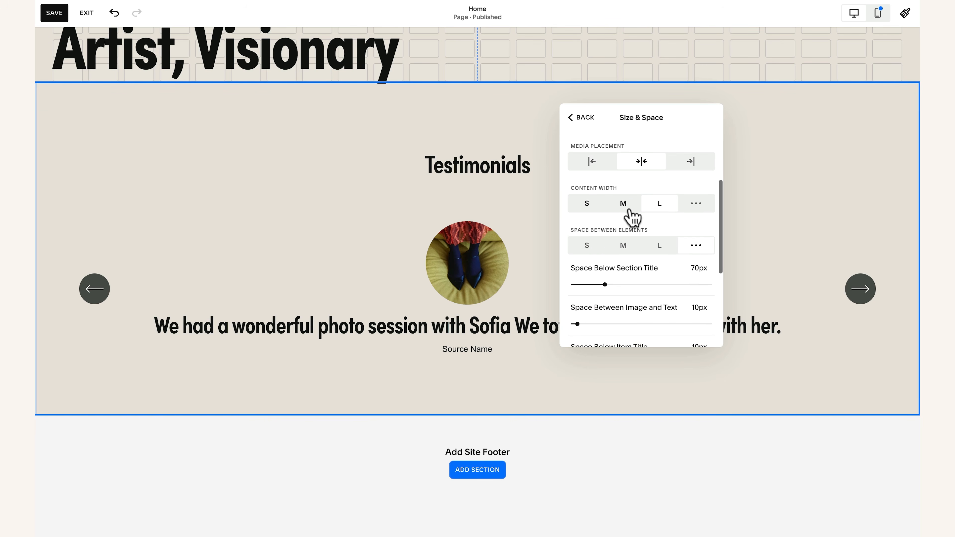
pyautogui.click(598, 206)
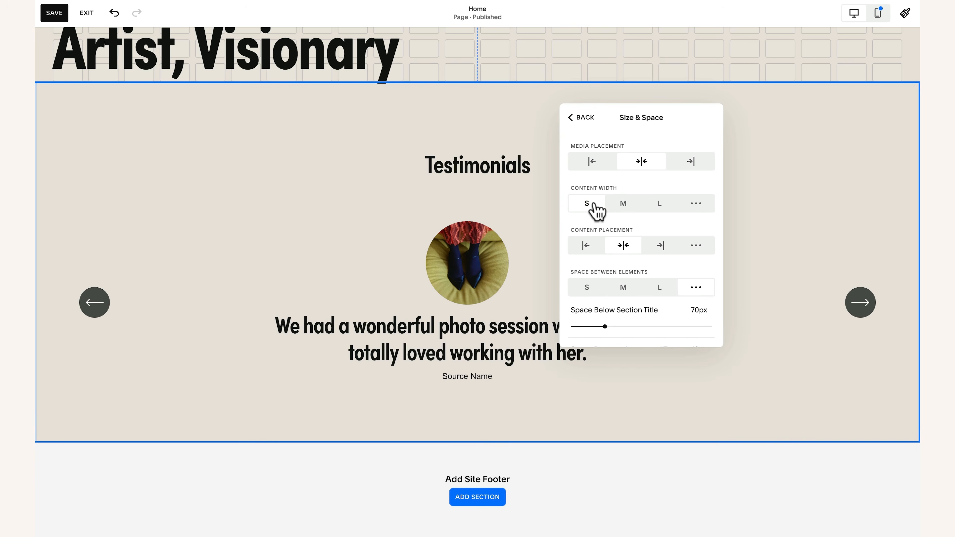
pyautogui.press('Escape')
pyautogui.click(868, 309)
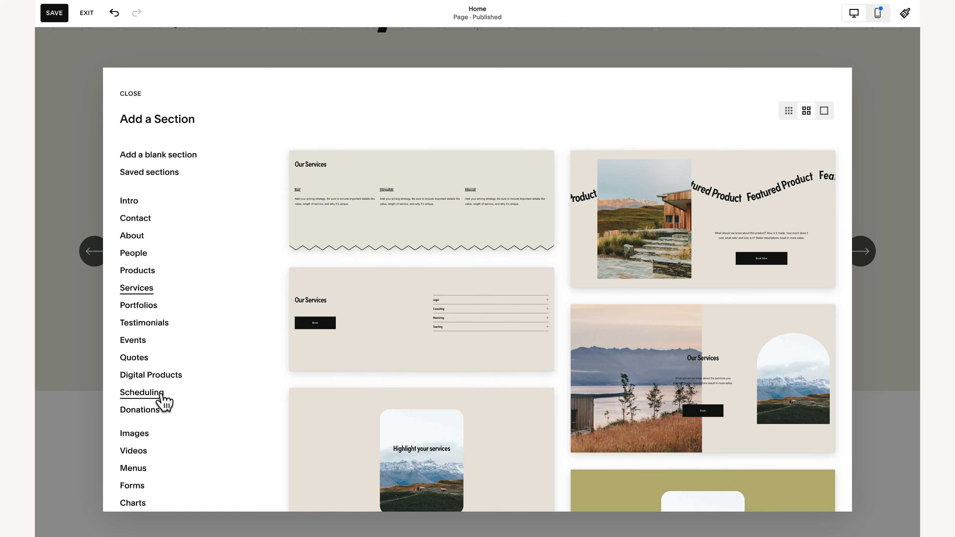
# - Open the Classic Editor sections page and pick the blank section option
pyautogui.scroll(-3, 164, 401)
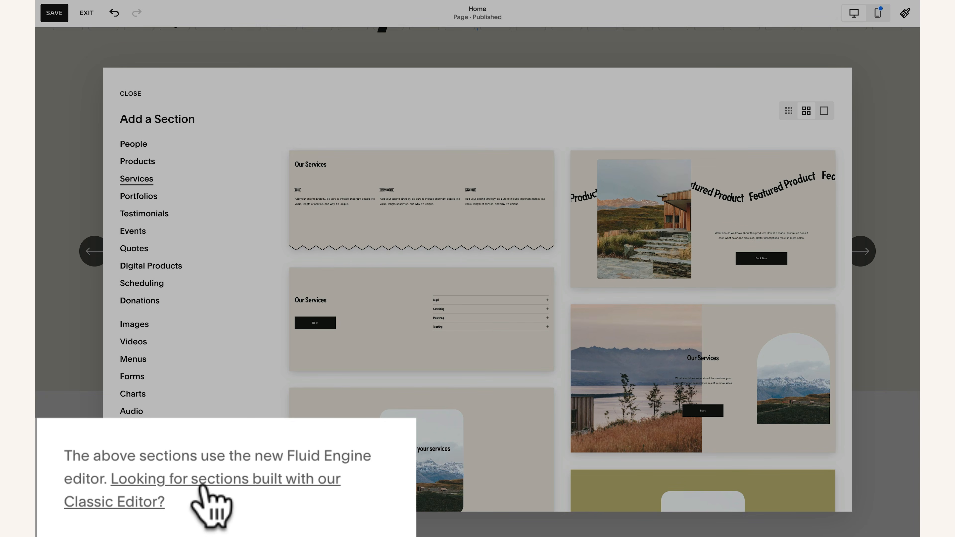
pyautogui.click(203, 488)
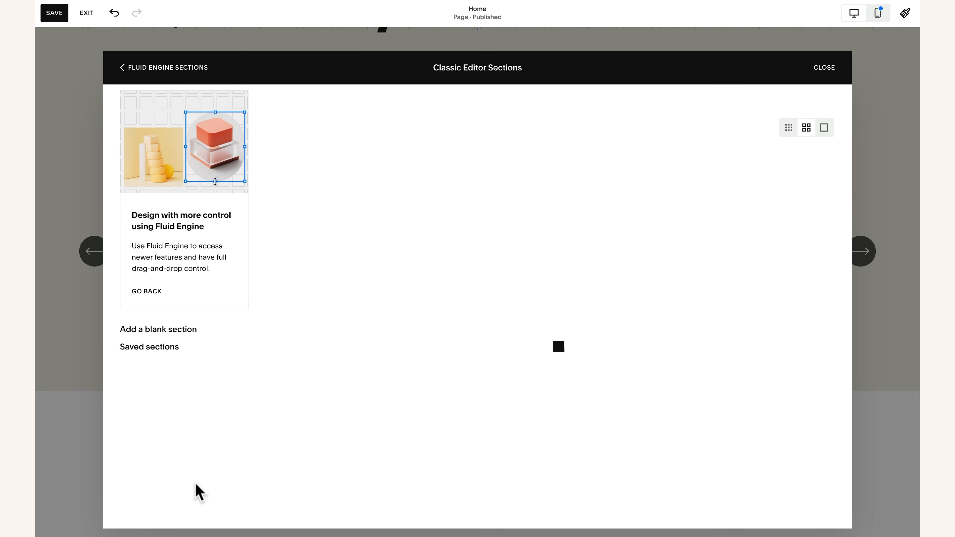
pyautogui.click(171, 330)
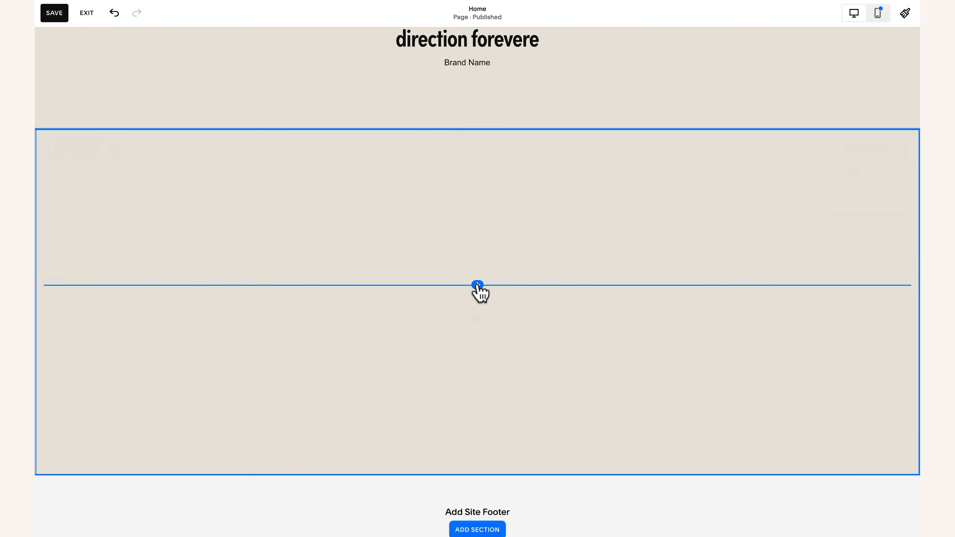
# - Insert two Video blocks into the blank section and place them side by side
pyautogui.scroll(-2, 478, 286)
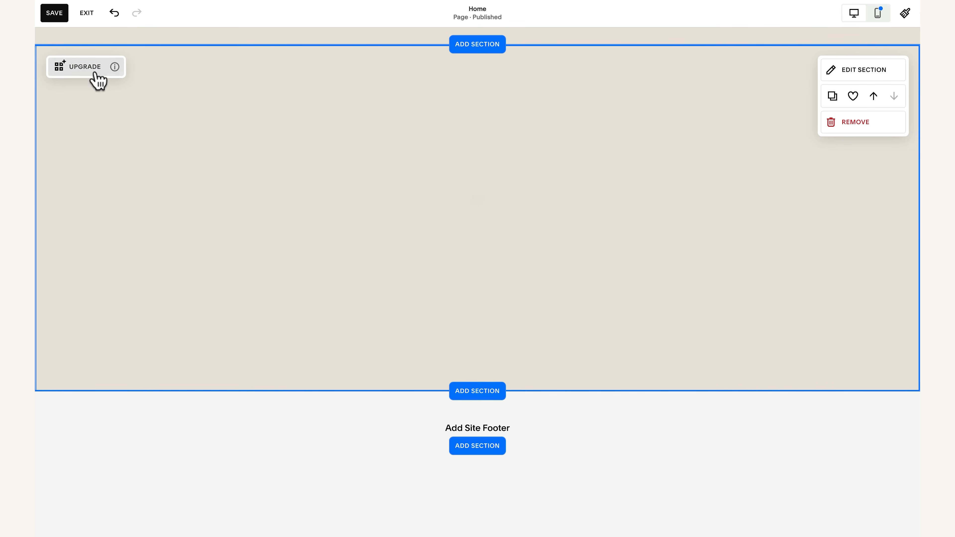
pyautogui.moveTo(479, 202)
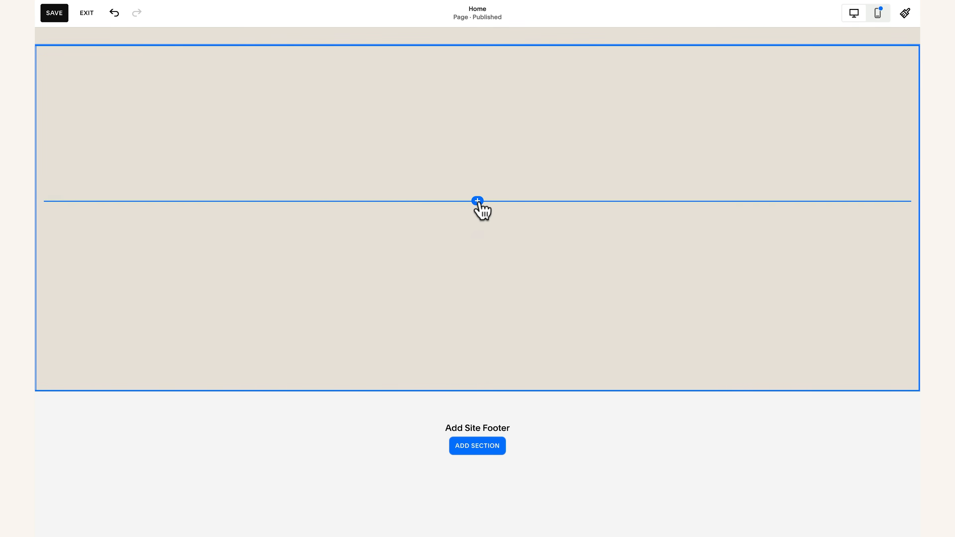
pyautogui.click(478, 201)
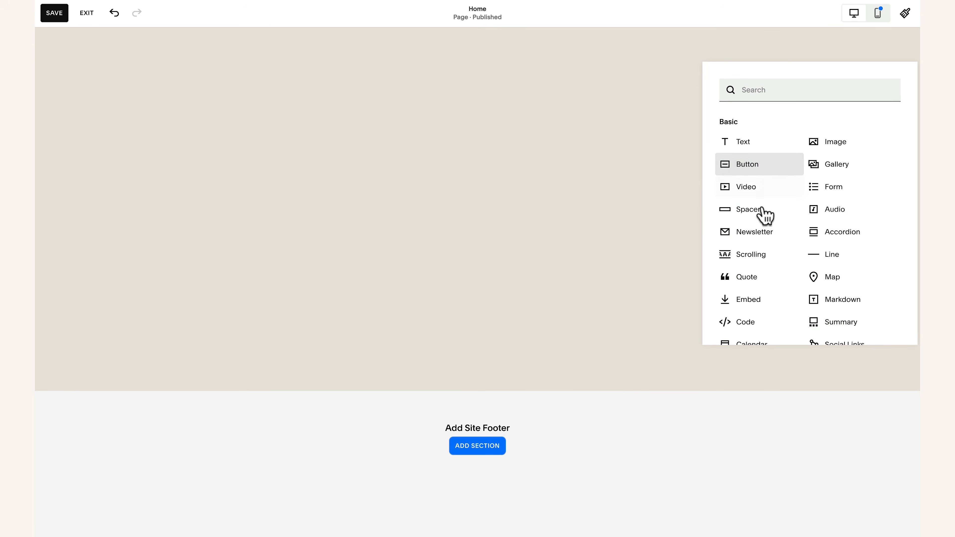
pyautogui.click(767, 239)
pyautogui.click(478, 299)
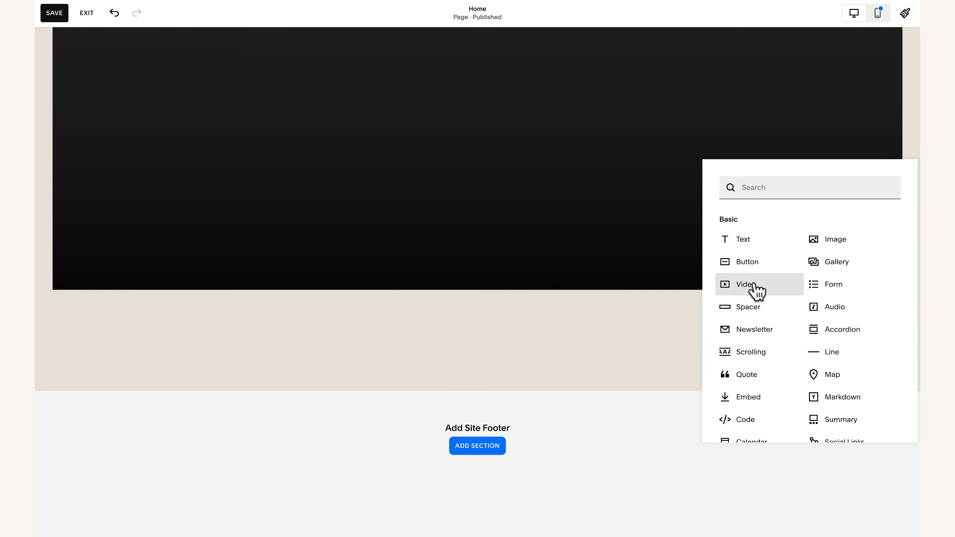
pyautogui.click(753, 284)
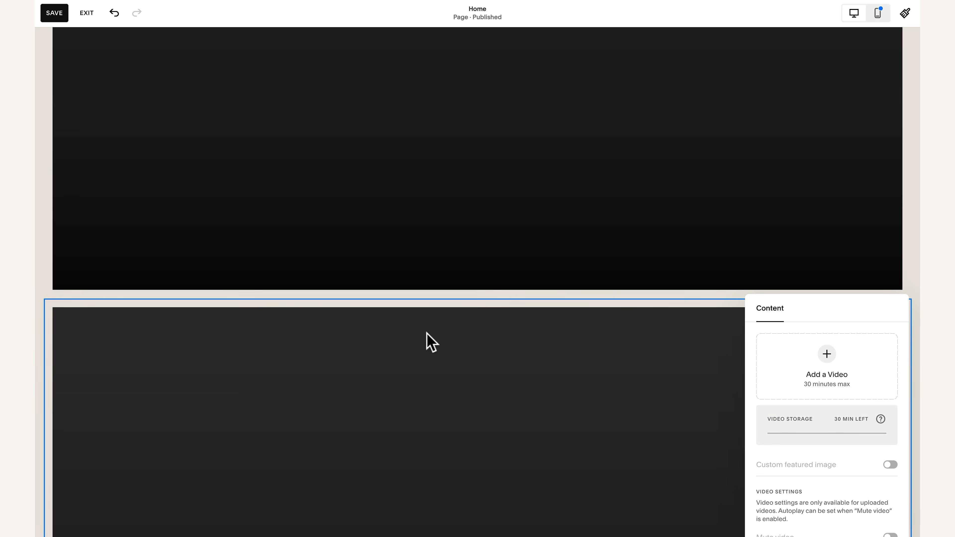
pyautogui.click(698, 298)
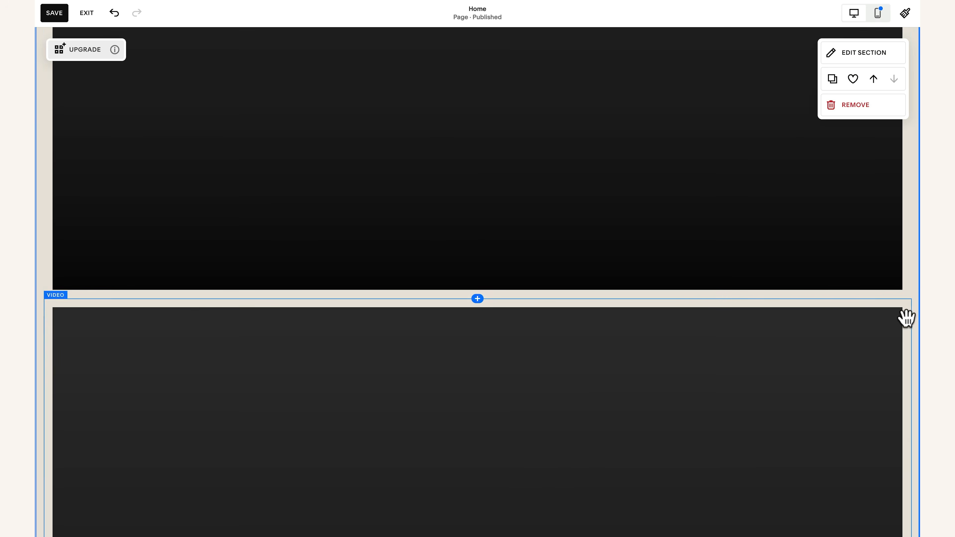
pyautogui.moveTo(845, 333); pyautogui.dragTo(612, 213)
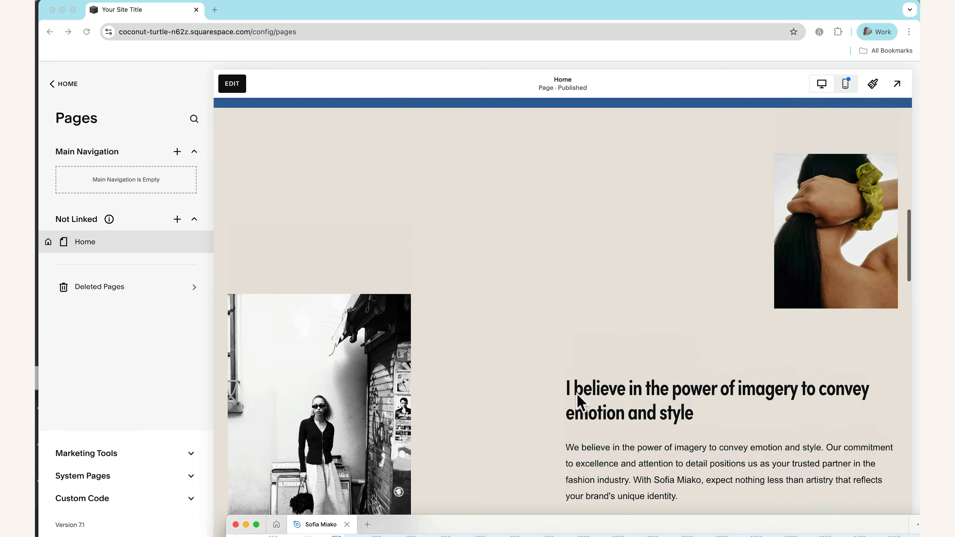
pyautogui.scroll(10, 576, 399)
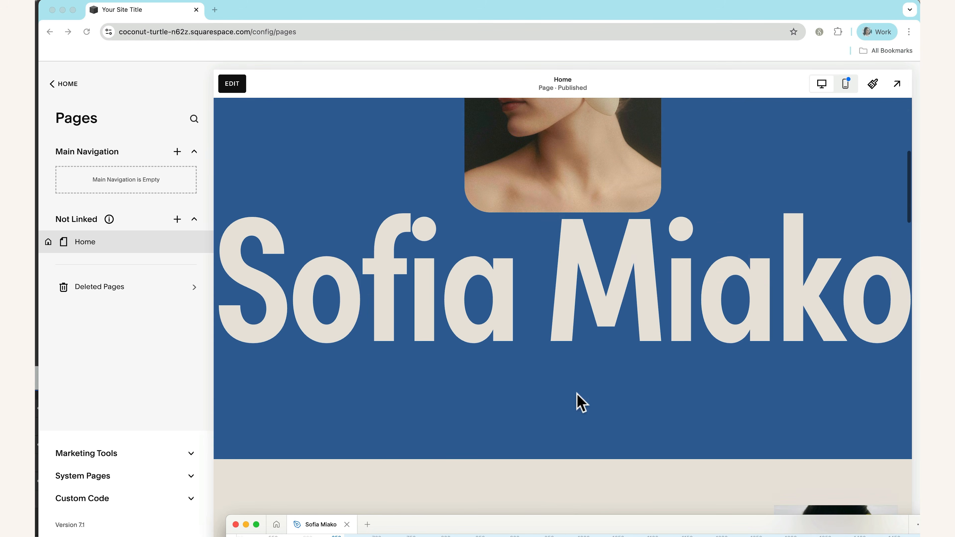
# - Bring the Figma reference design into view and scroll through its canvas
pyautogui.moveTo(569, 527); pyautogui.dragTo(510, 137)
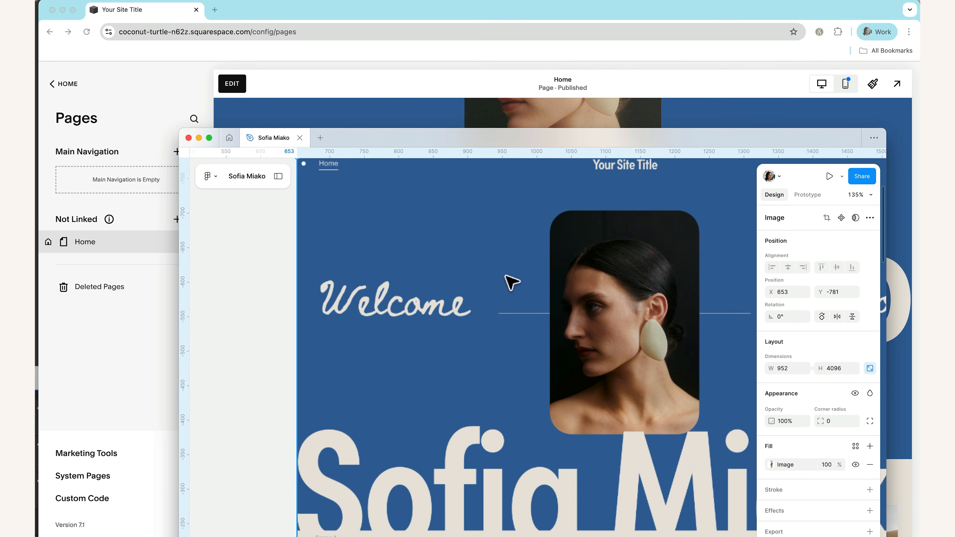
pyautogui.scroll(-5, 478, 454)
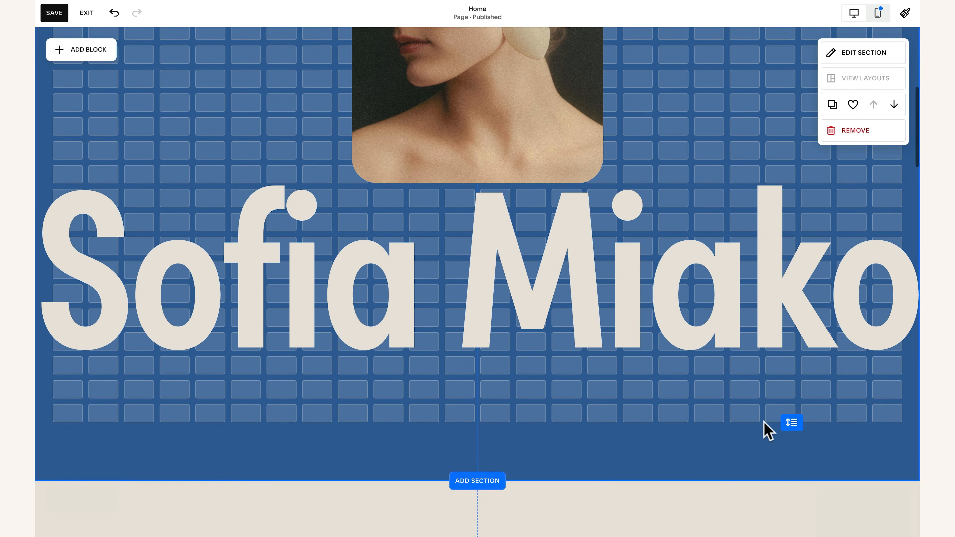
# - Turn off Fill Screen for the blue header section and shorten it
pyautogui.click(864, 53)
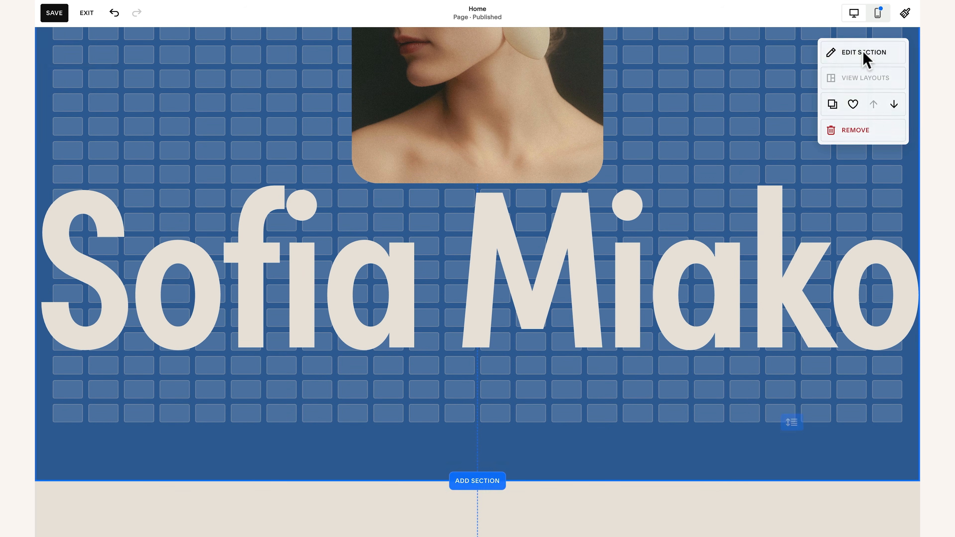
pyautogui.moveTo(878, 89); pyautogui.dragTo(786, 79)
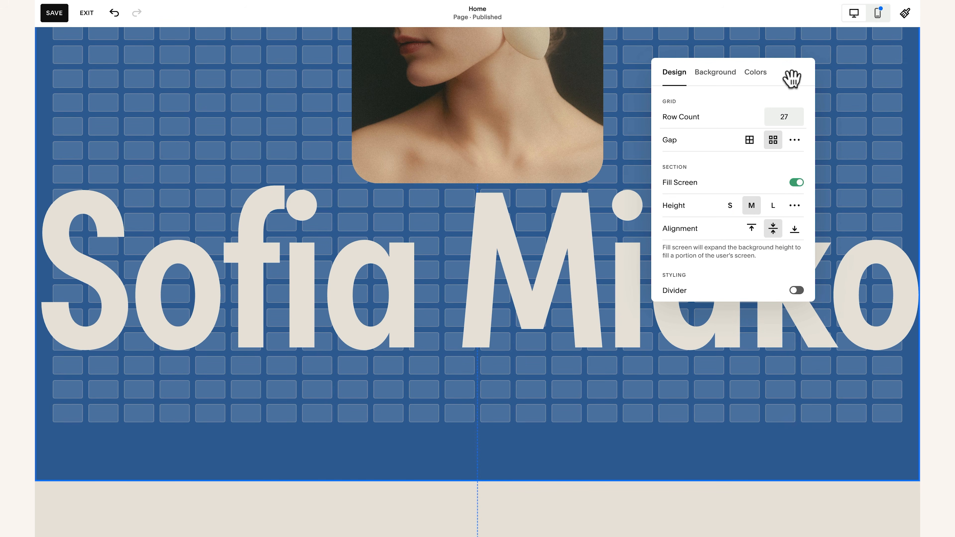
pyautogui.click(796, 182)
pyautogui.click(587, 342)
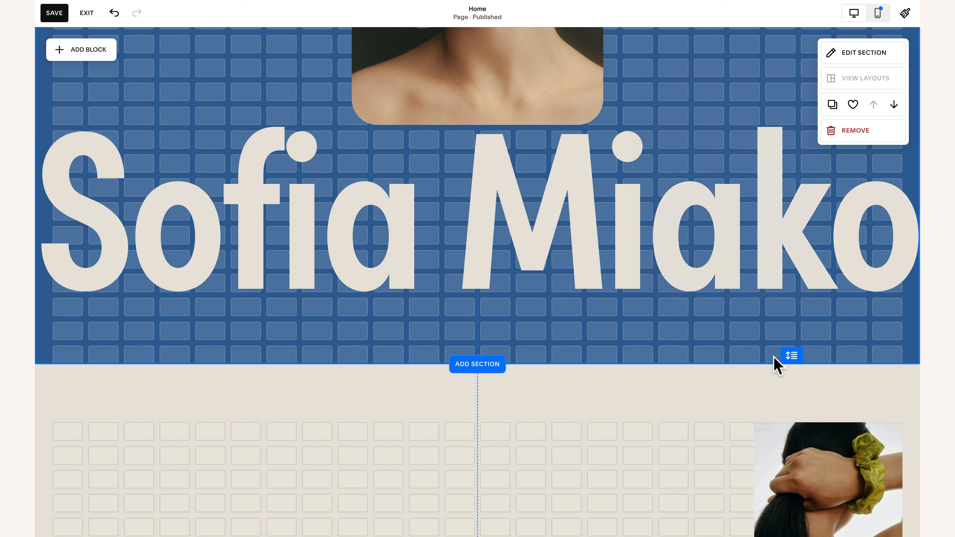
pyautogui.moveTo(789, 356); pyautogui.dragTo(791, 311)
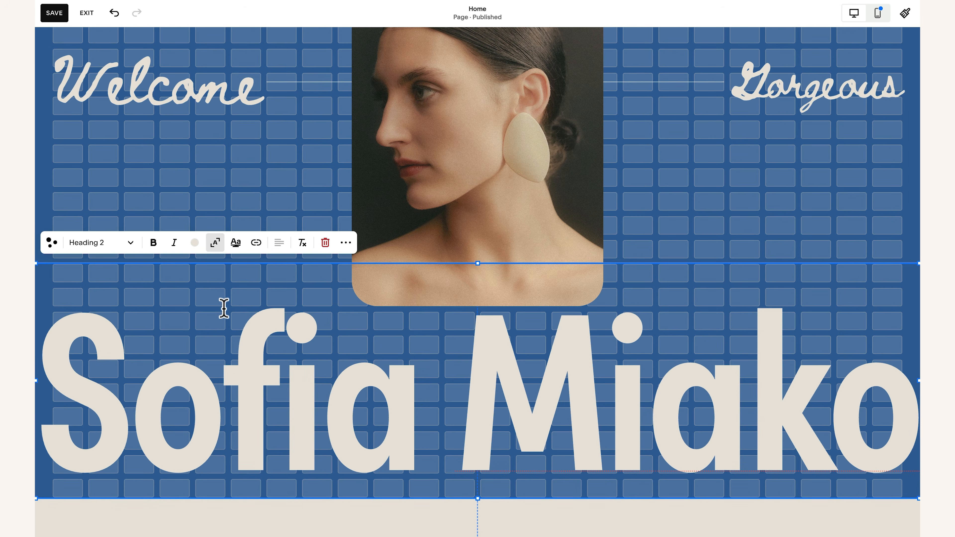
pyautogui.scroll(5, 193, 108)
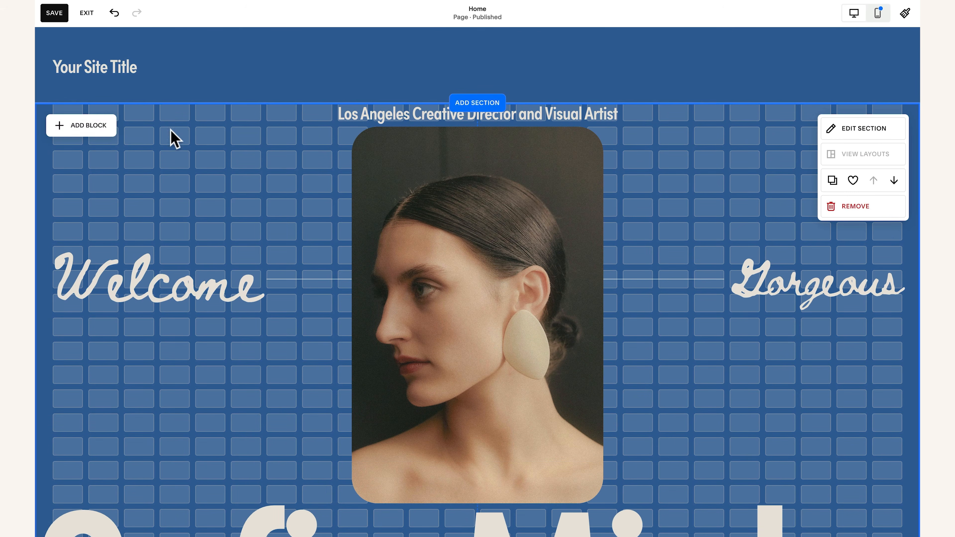
pyautogui.click(103, 125)
pyautogui.write('s')
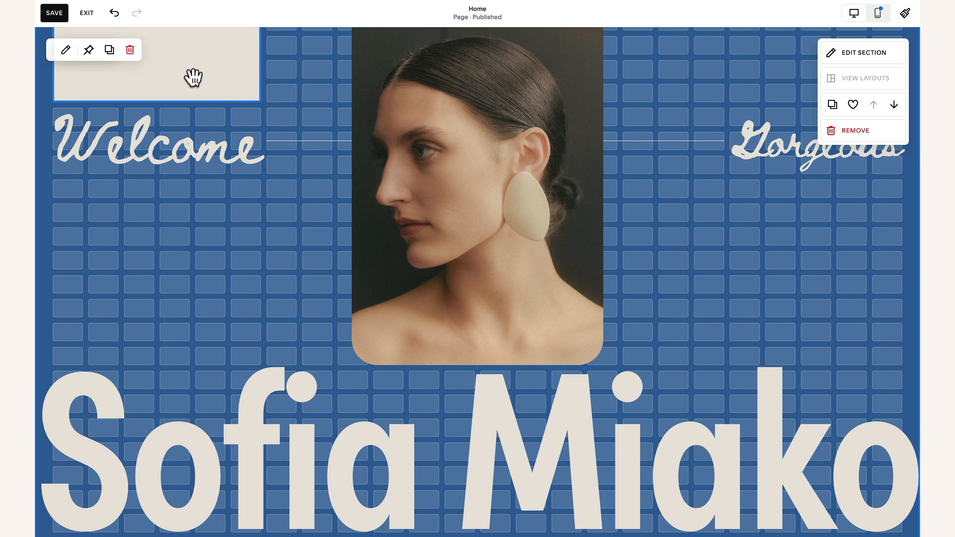
pyautogui.moveTo(193, 77); pyautogui.dragTo(92, 337)
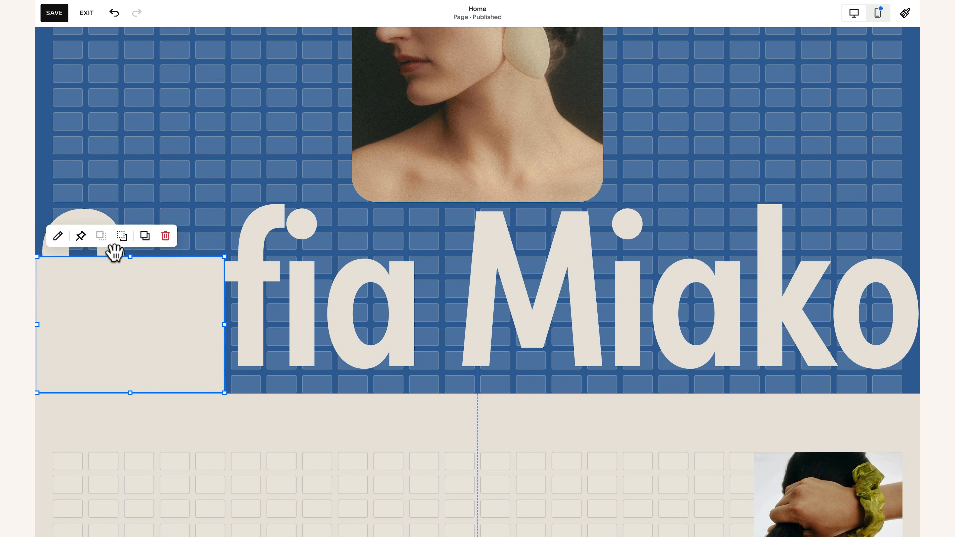
pyautogui.moveTo(130, 258); pyautogui.dragTo(140, 343)
pyautogui.moveTo(225, 359); pyautogui.dragTo(917, 311)
pyautogui.moveTo(478, 352); pyautogui.dragTo(480, 331)
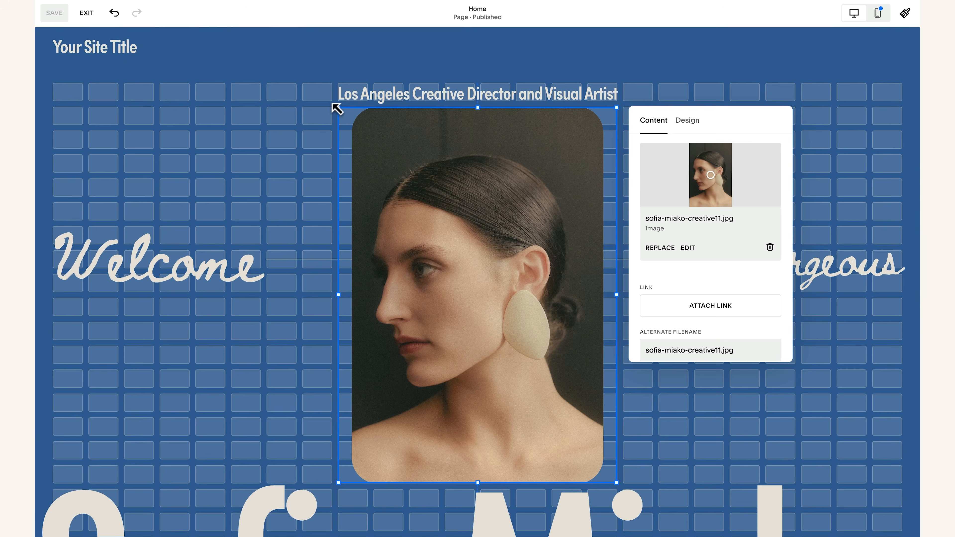
# - Shrink the portrait image and move the Welcome, divider and Gorgeous blocks down two rows
pyautogui.moveTo(335, 102); pyautogui.dragTo(375, 156)
pyautogui.moveTo(617, 155); pyautogui.dragTo(581, 179)
pyautogui.click(230, 271)
pyautogui.keyDown('shift'); pyautogui.click(341, 269); pyautogui.keyUp('shift')
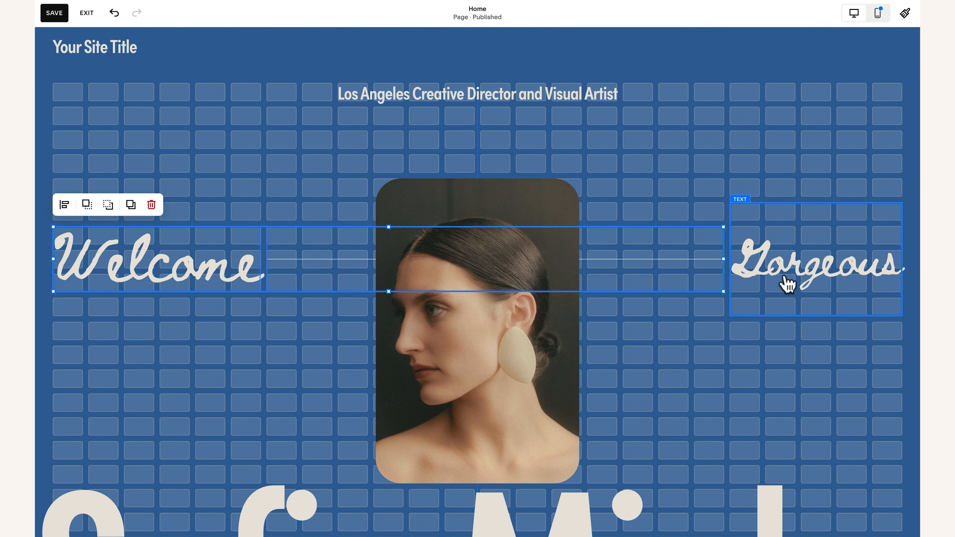
pyautogui.keyDown('shift'); pyautogui.click(786, 283); pyautogui.keyUp('shift')
pyautogui.moveTo(788, 245); pyautogui.dragTo(788, 265)
pyautogui.press('Down')
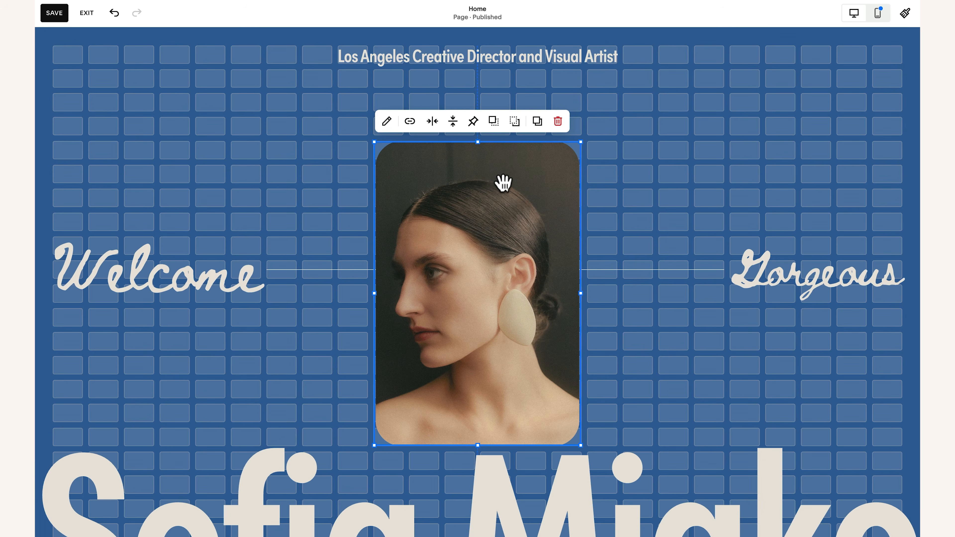
# - Pin the portrait image on scroll and preview the Home page full screen
pyautogui.click(475, 124)
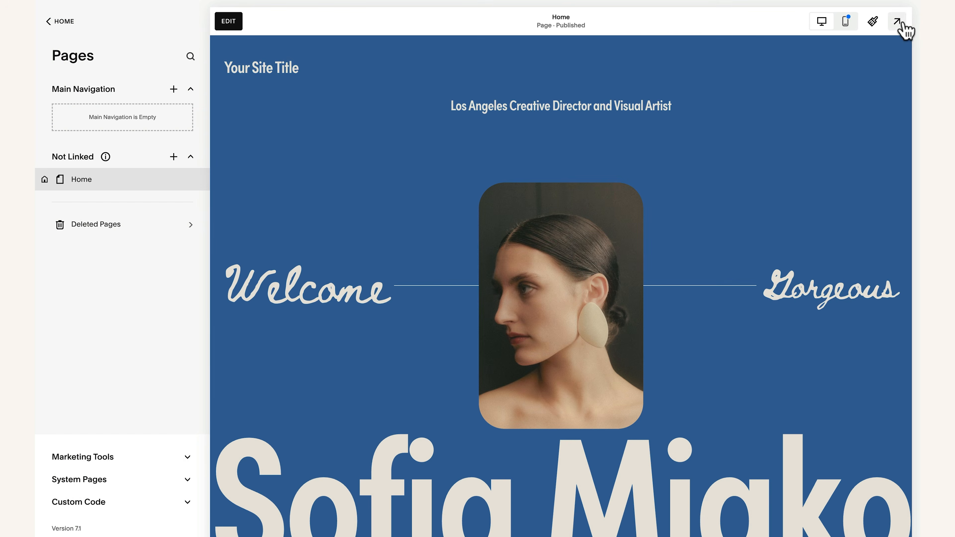
pyautogui.click(903, 20)
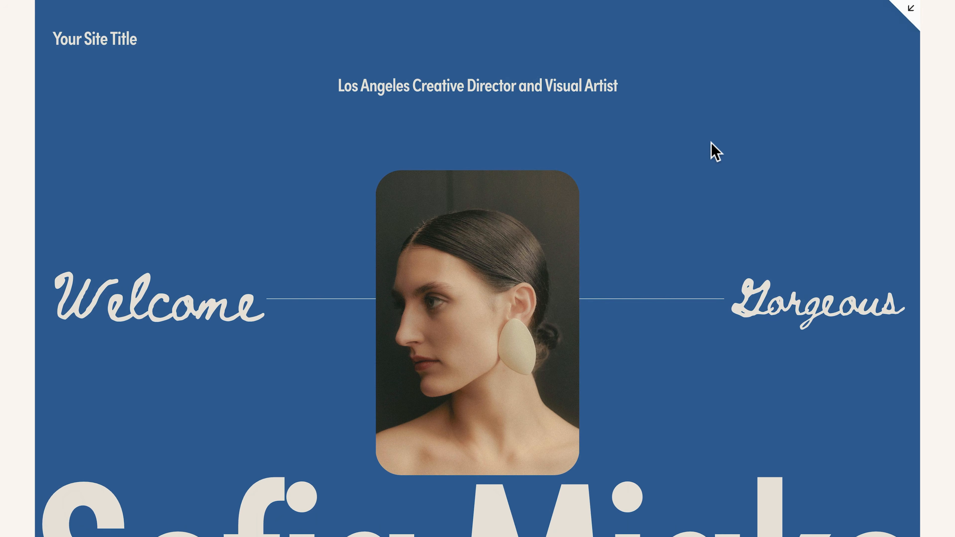
pyautogui.scroll(-5, 710, 150)
pyautogui.scroll(-3, 710, 143)
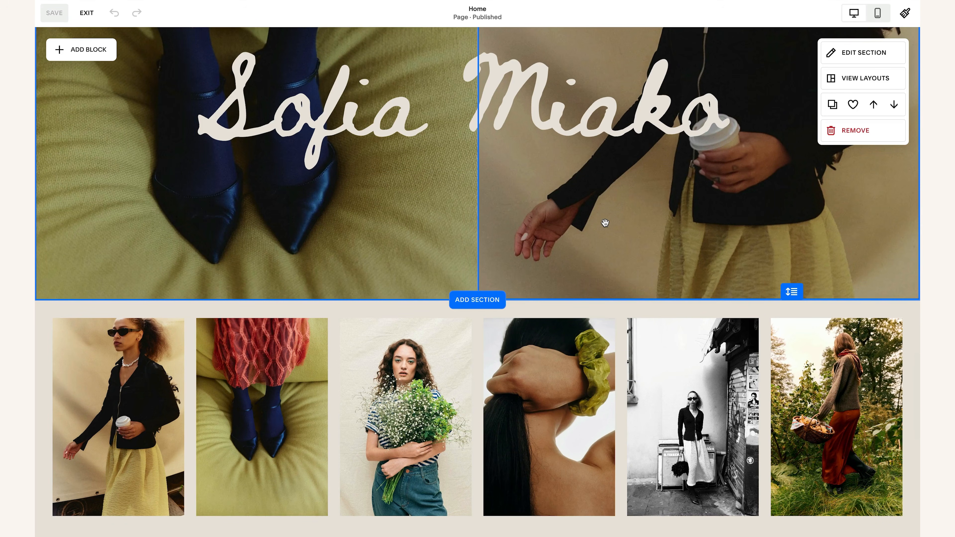
# - Save the six-photo gallery section as a saved section for This Site
pyautogui.moveTo(665, 307)
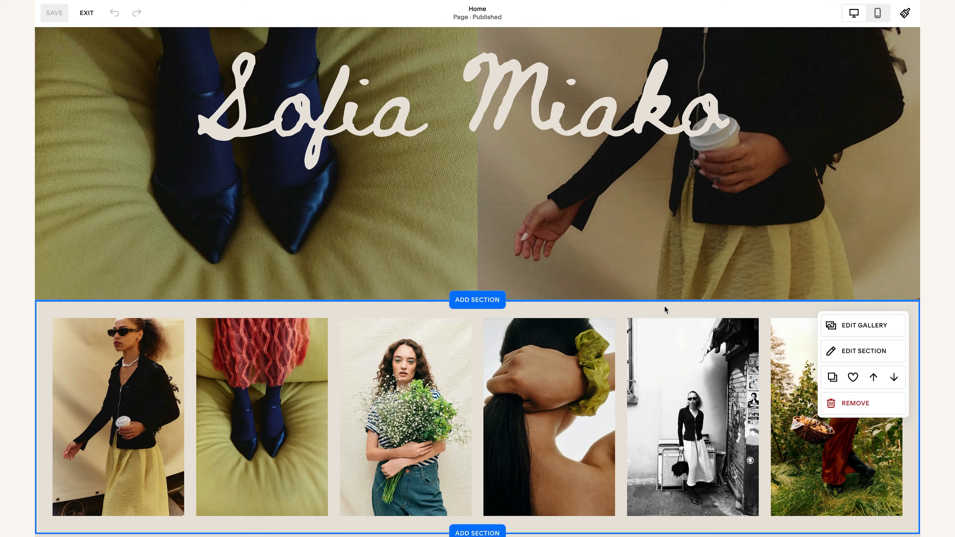
pyautogui.scroll(-3, 738, 311)
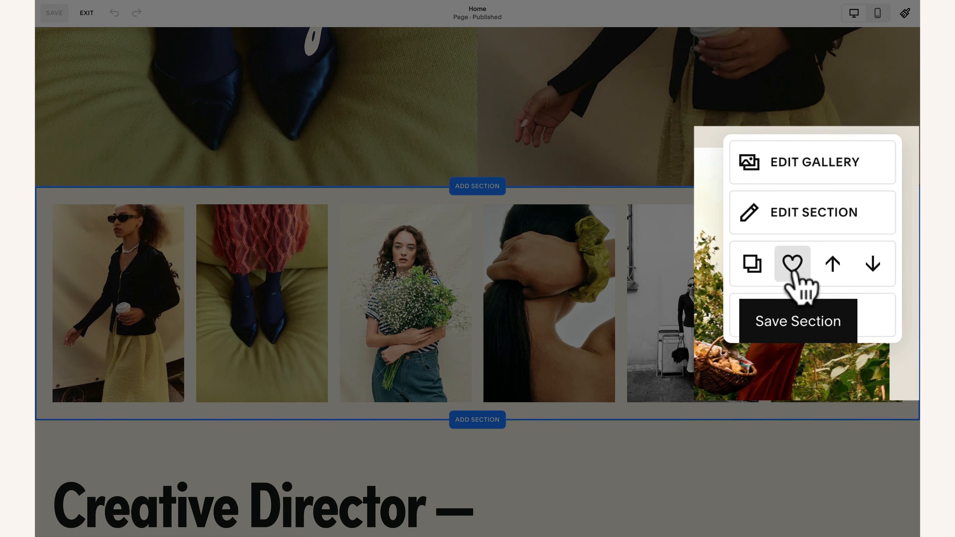
pyautogui.click(794, 272)
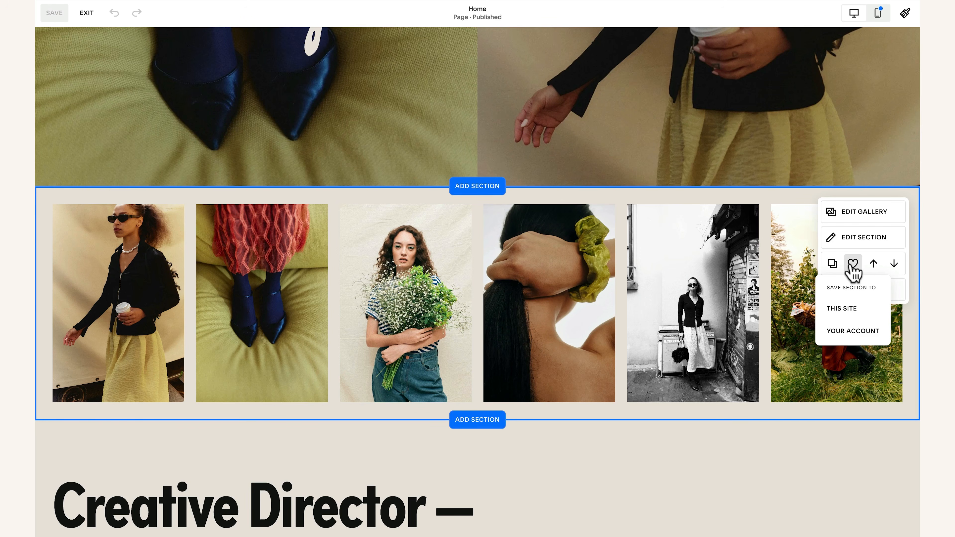
pyautogui.click(851, 312)
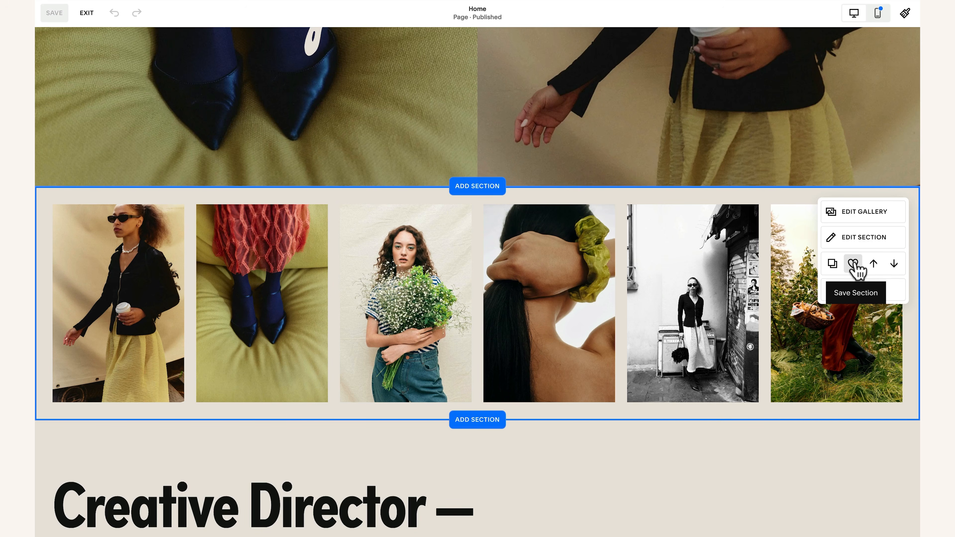
pyautogui.scroll(-15, 496, 404)
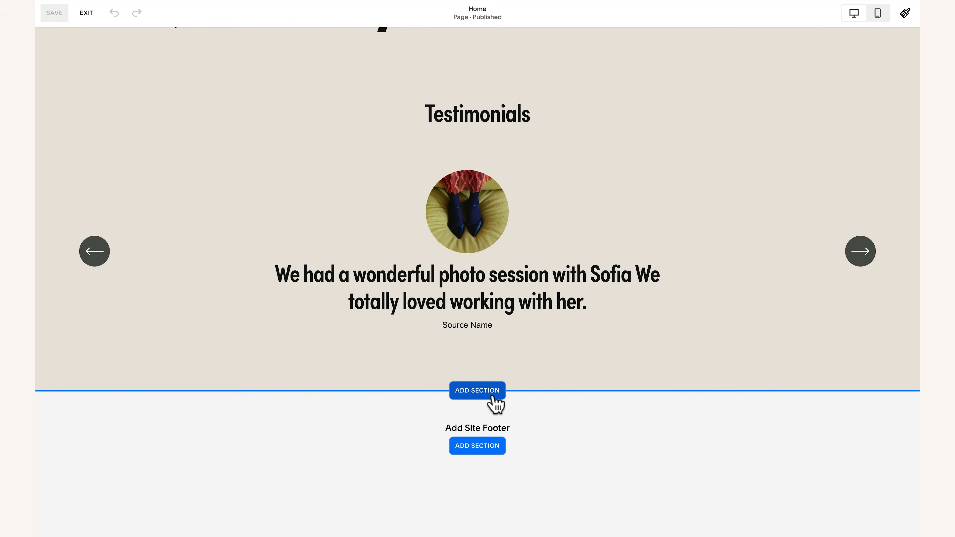
# - Insert the saved gallery section below the testimonials, then save and exit the Home editor
pyautogui.click(477, 391)
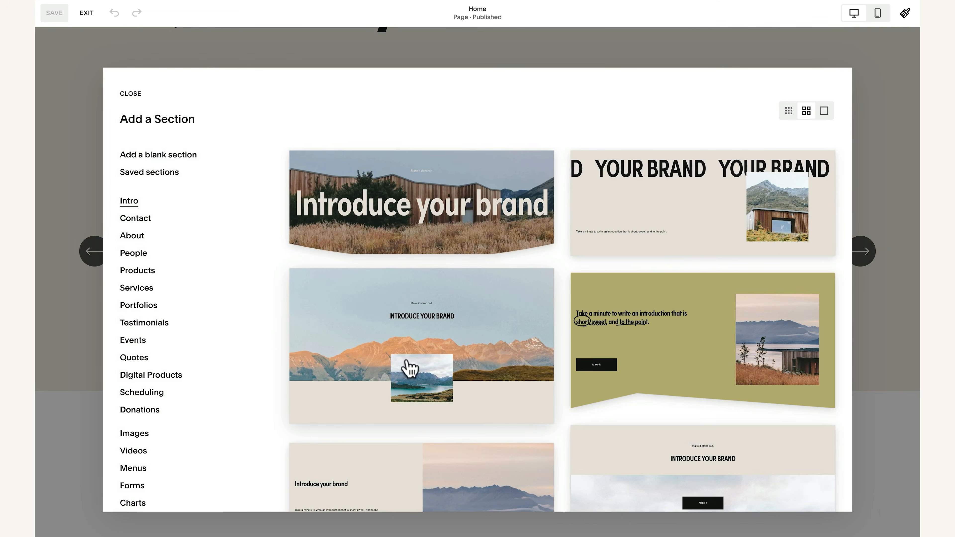
pyautogui.click(158, 174)
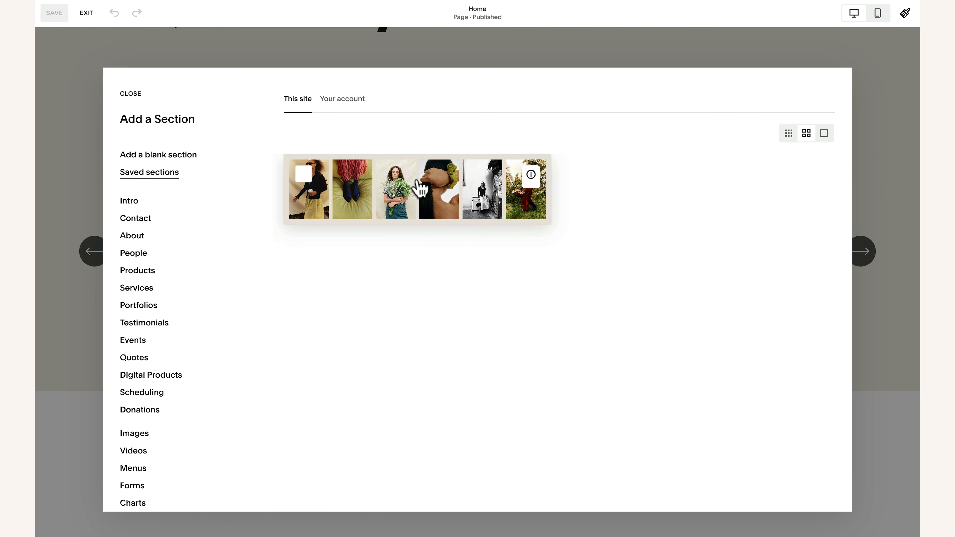
pyautogui.click(417, 187)
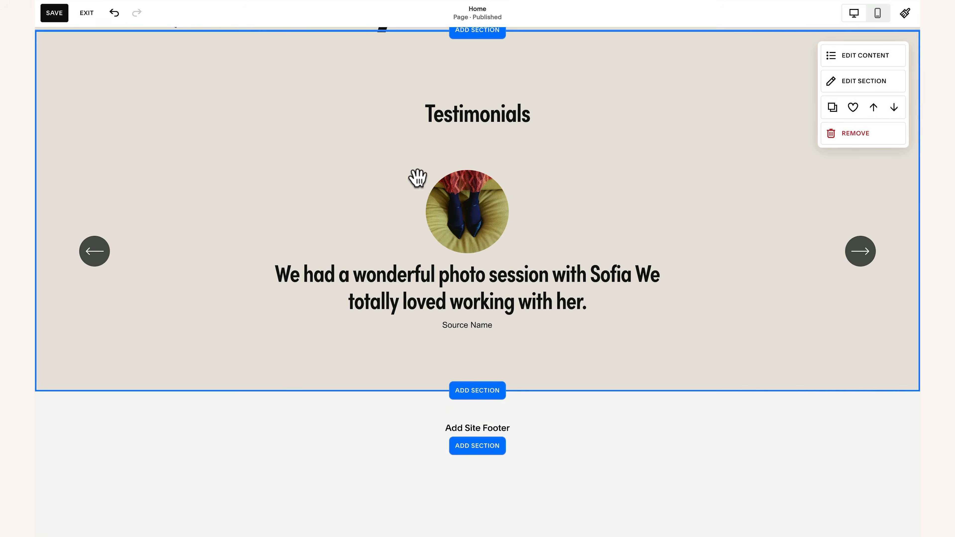
pyautogui.scroll(-4, 610, 377)
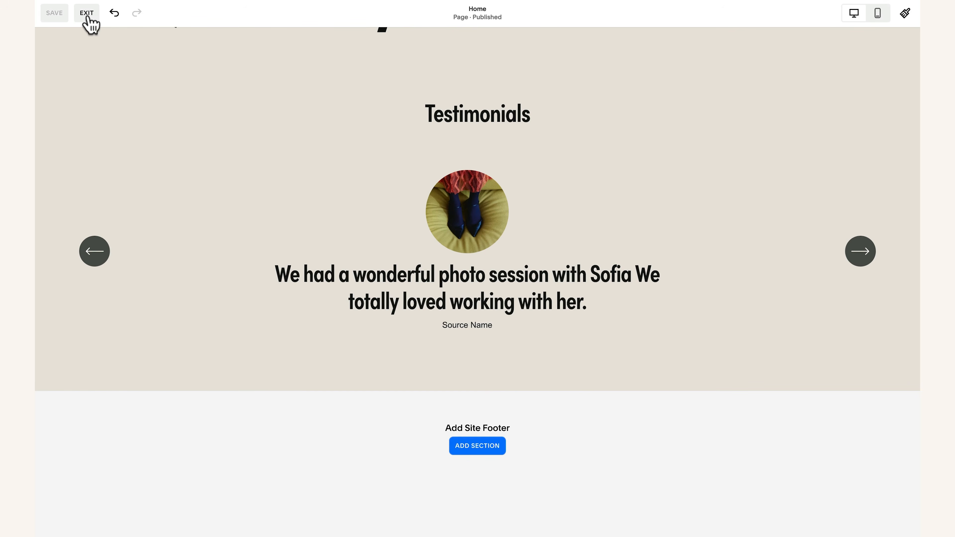
pyautogui.click(87, 14)
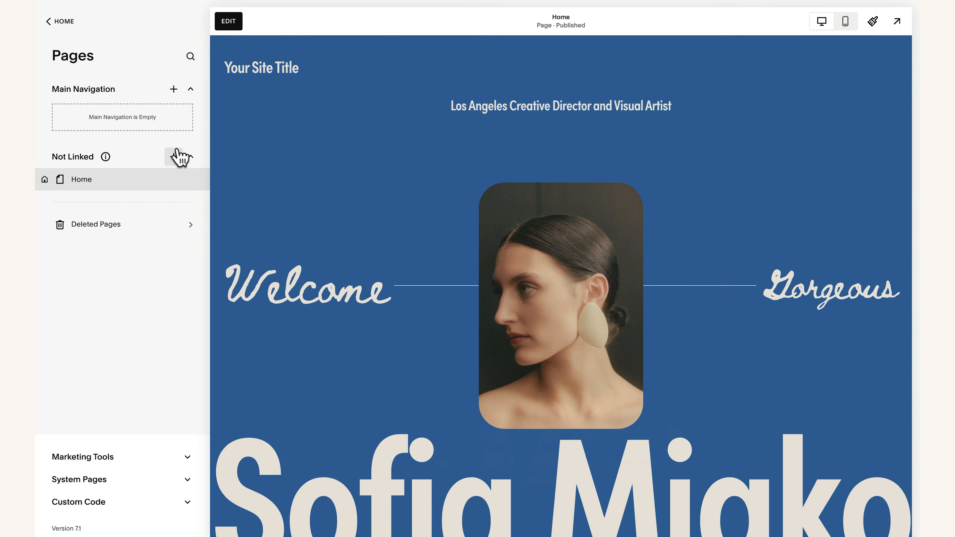
# - Add a blank page named Contact to the main navigation and open it for editing
pyautogui.click(174, 89)
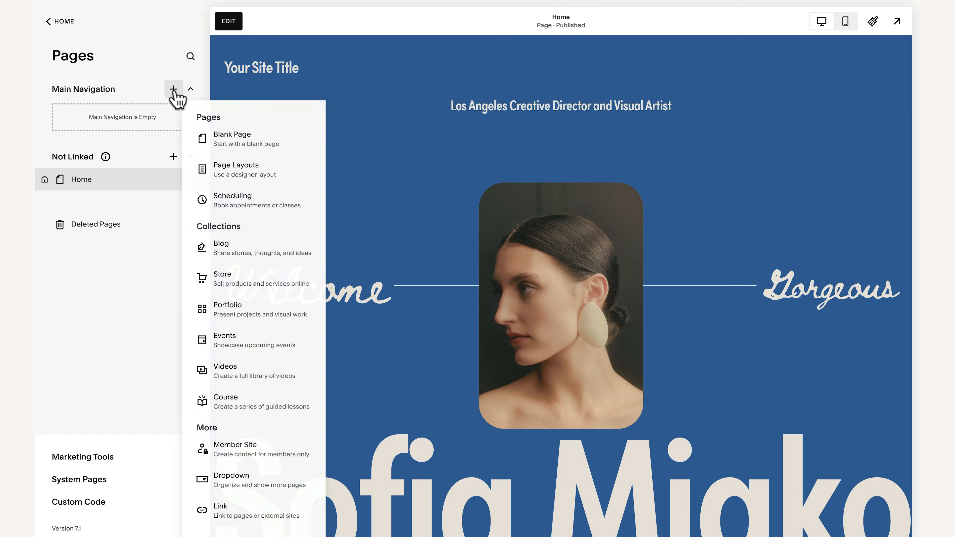
pyautogui.click(255, 142)
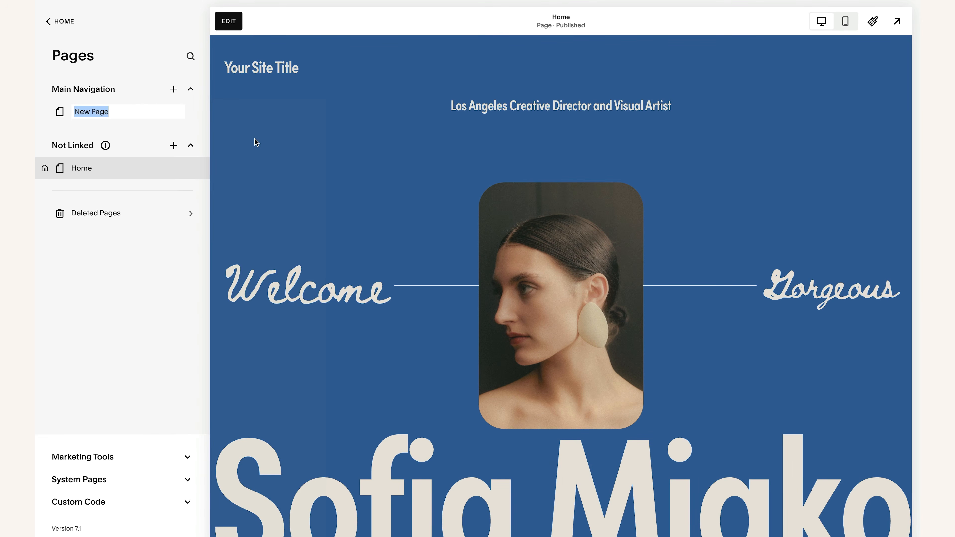
pyautogui.write('Contact')
pyautogui.press('Return')
pyautogui.click(230, 22)
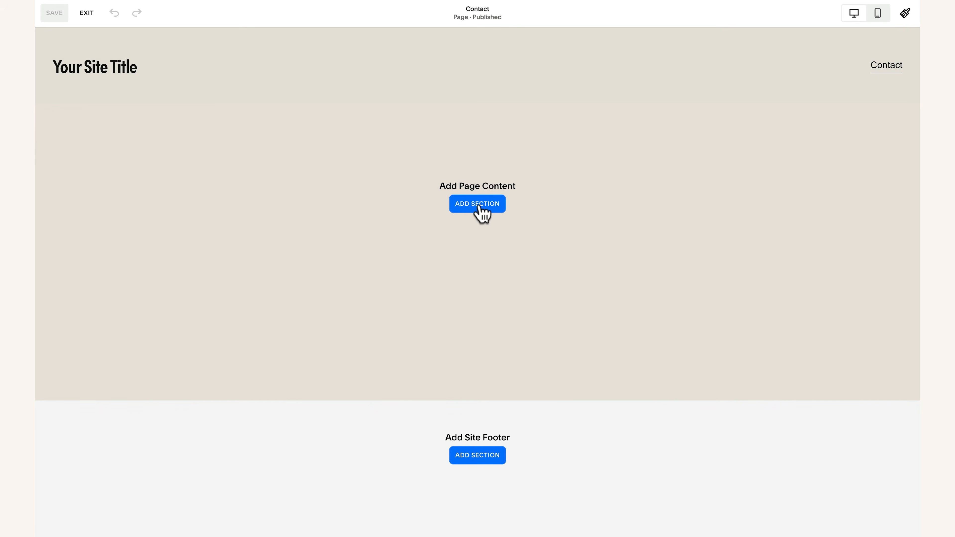
# - Insert the saved gallery section into the Contact page
pyautogui.click(486, 206)
pyautogui.click(166, 175)
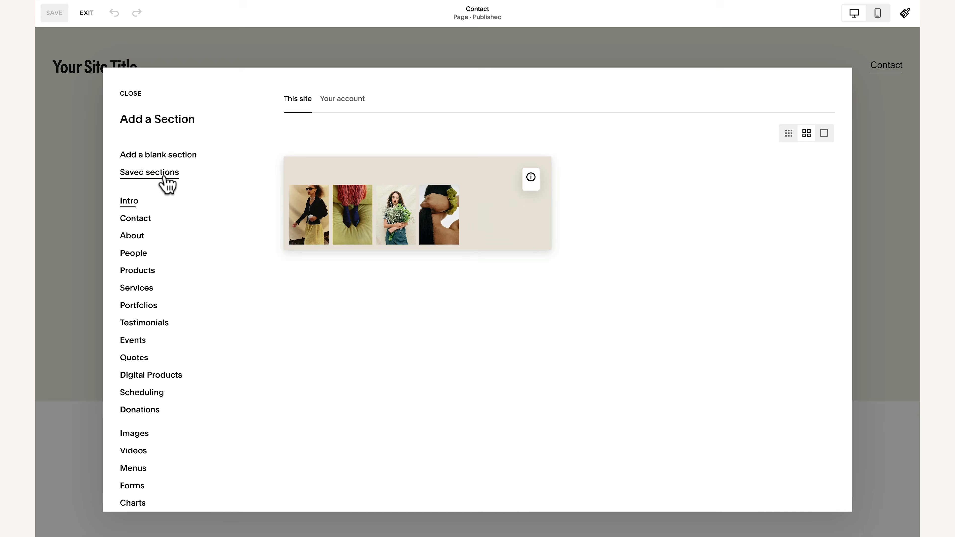
pyautogui.click(407, 207)
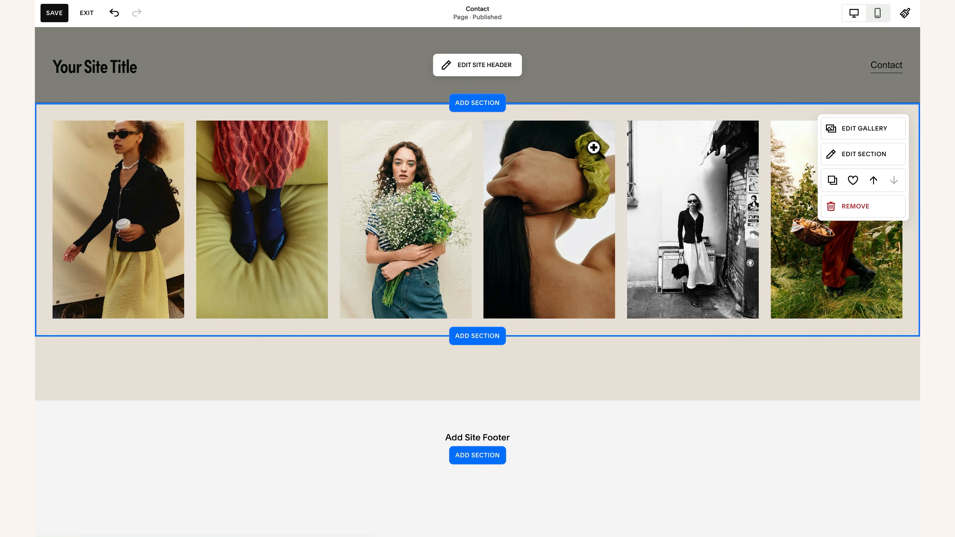
# - Swap the gallery's images and apply the olive Light 1 colour theme to the section
pyautogui.click(861, 128)
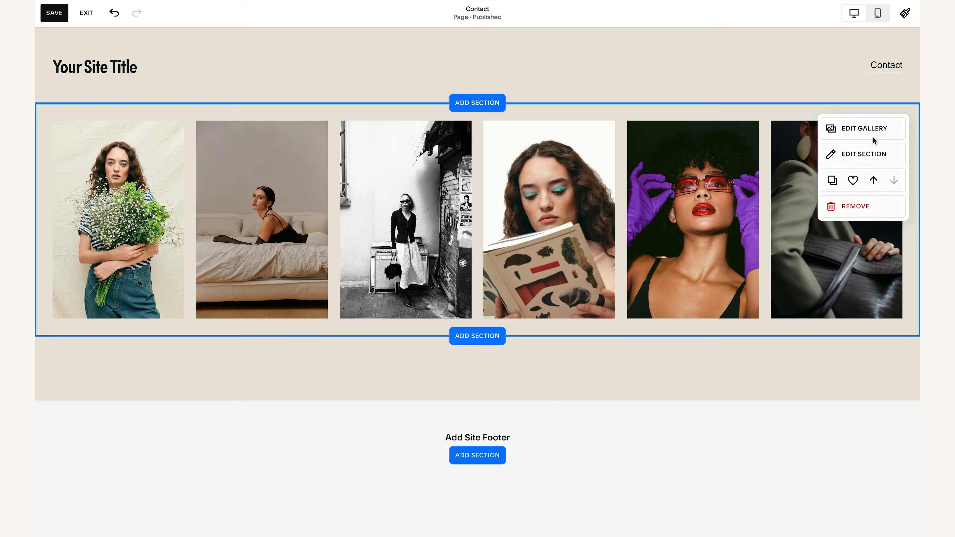
pyautogui.click(873, 137)
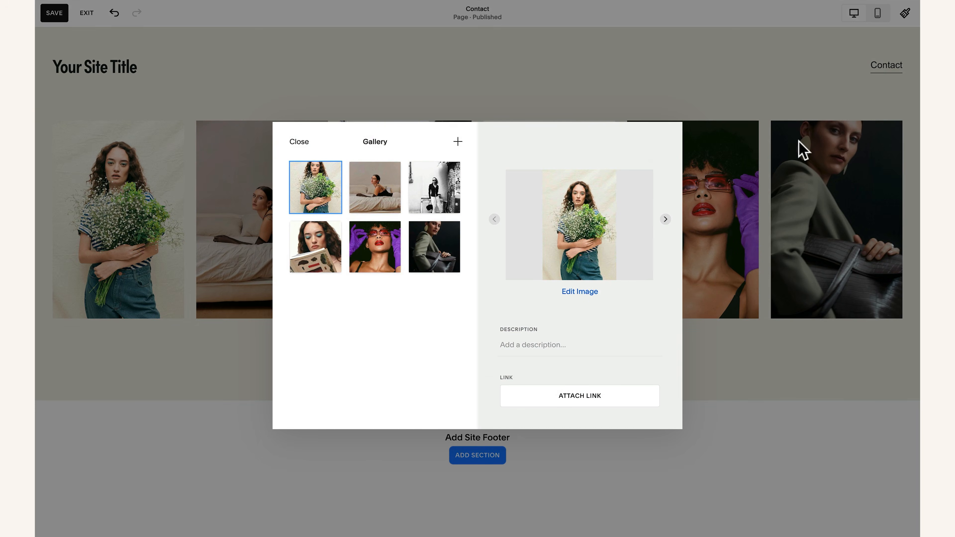
pyautogui.click(799, 142)
pyautogui.click(870, 155)
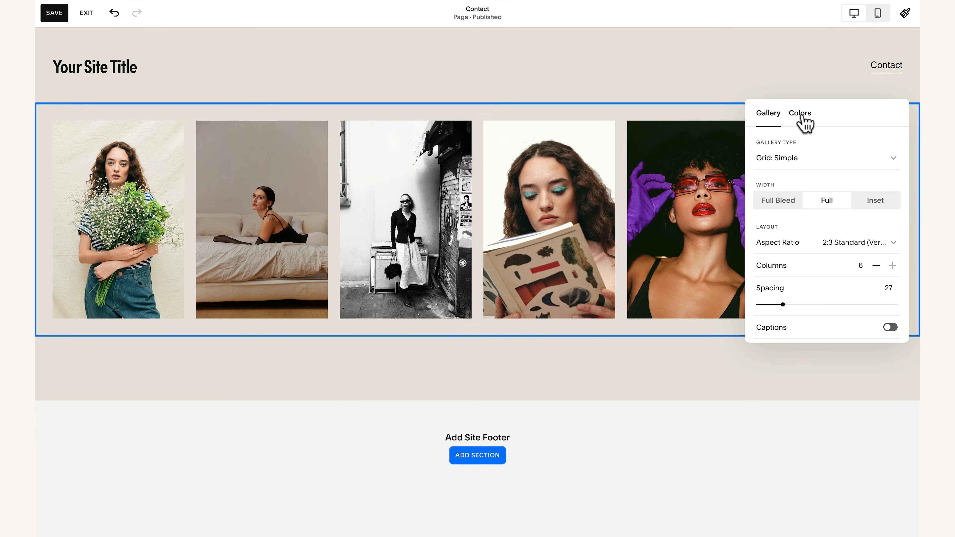
pyautogui.click(801, 113)
pyautogui.click(811, 231)
pyautogui.click(484, 338)
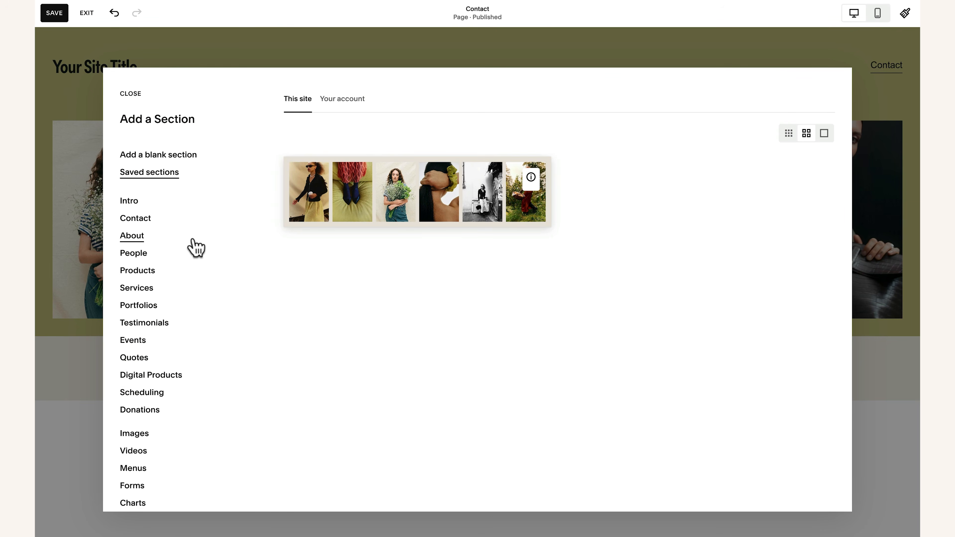
# - Add a blank section under the gallery and search the blocks for a contact form
pyautogui.click(138, 219)
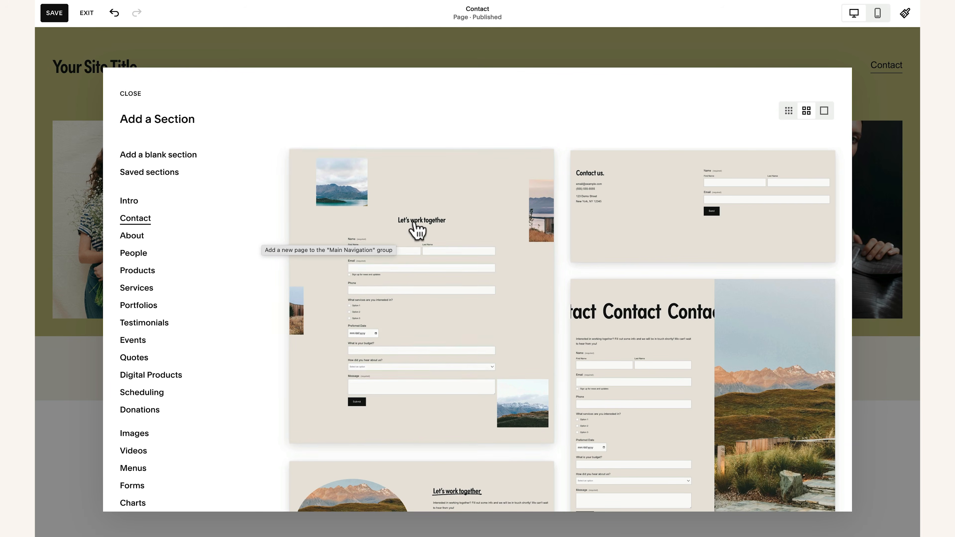
pyautogui.scroll(-3, 662, 331)
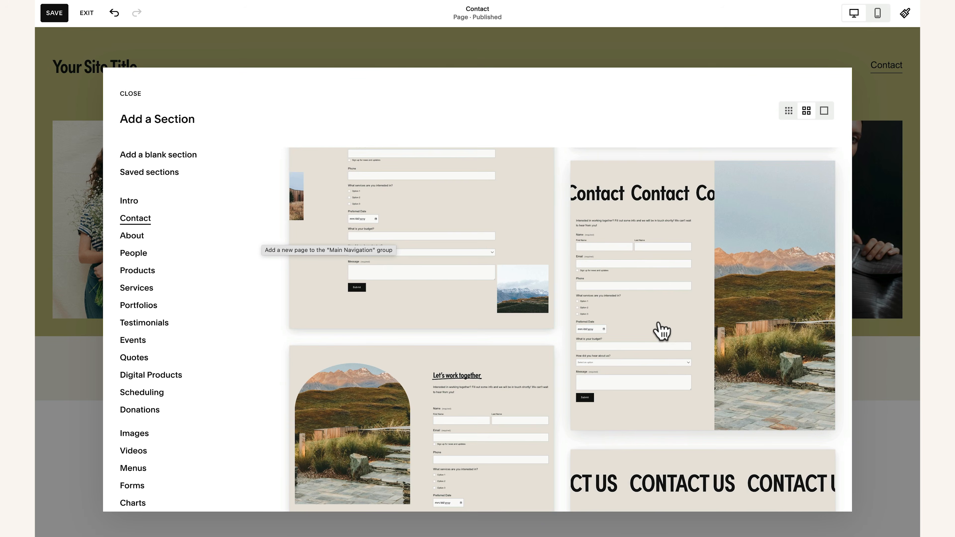
pyautogui.click(168, 155)
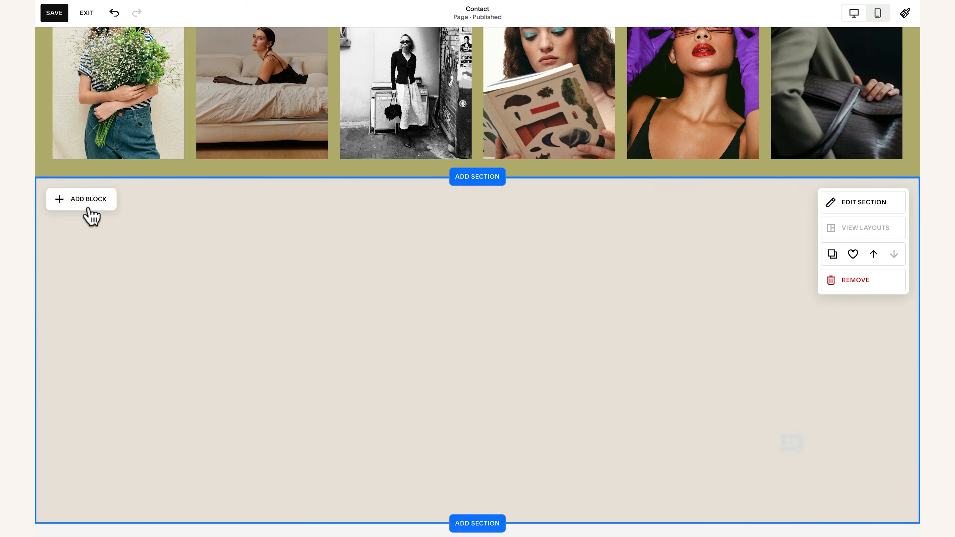
pyautogui.click(86, 205)
pyautogui.write('cont')
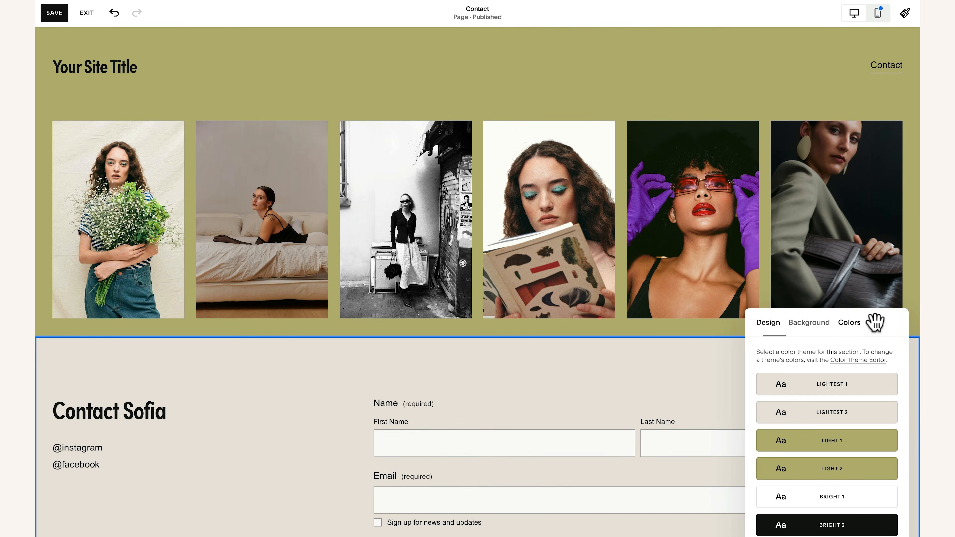
# - Give the contact section the olive Light 1 colour theme
pyautogui.moveTo(875, 322); pyautogui.dragTo(633, 260)
pyautogui.click(587, 380)
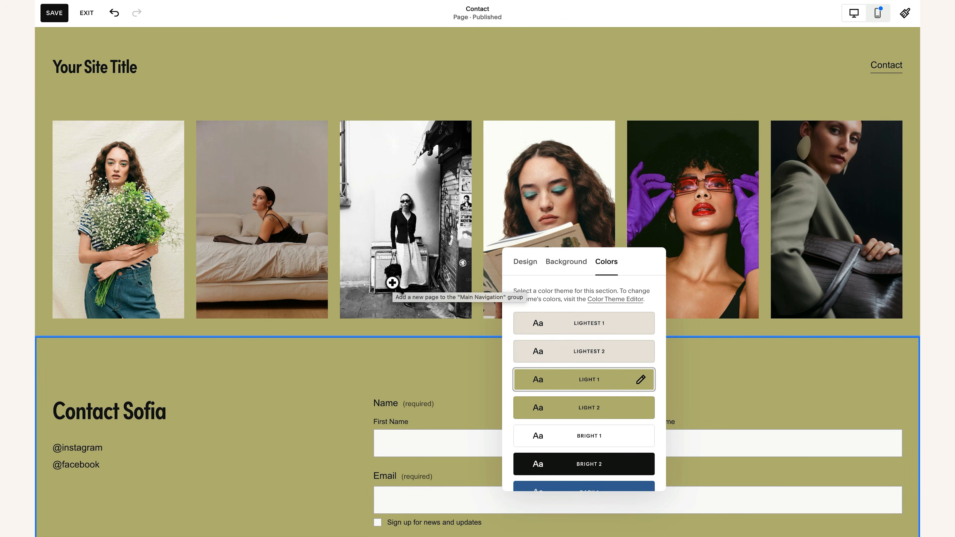
pyautogui.click(324, 370)
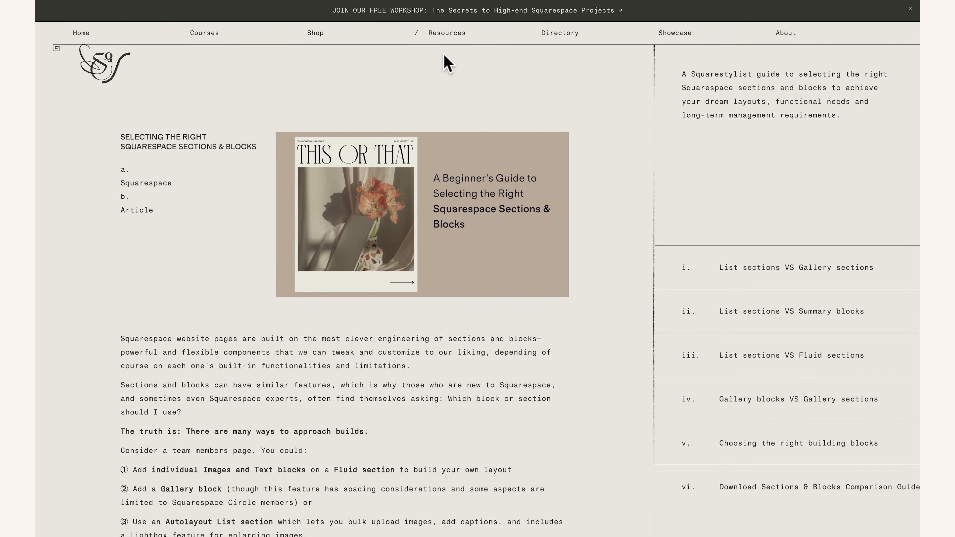
pyautogui.scroll(-15, 502, 226)
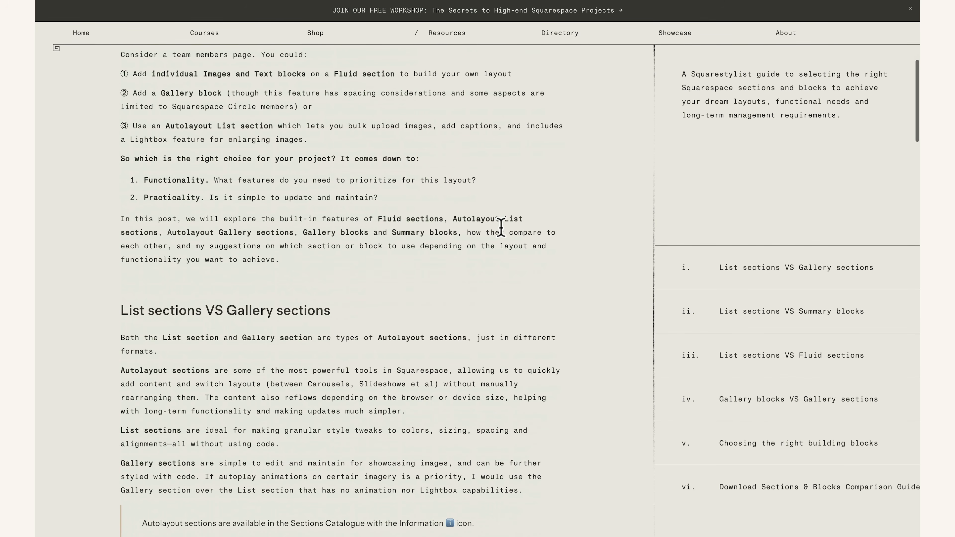
pyautogui.scroll(-15, 501, 226)
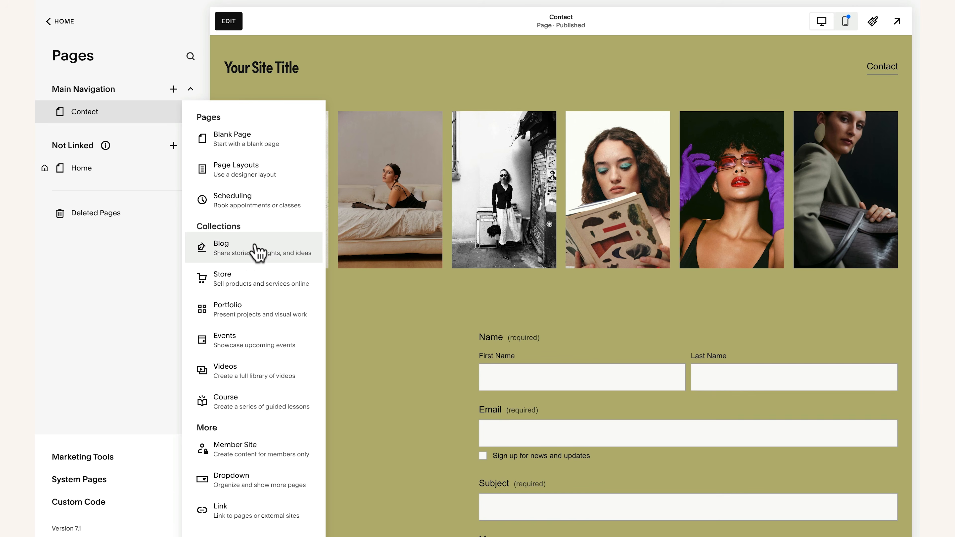
# - Add a Blog page to the main navigation, then open Blog 2 and its page settings
pyautogui.click(246, 255)
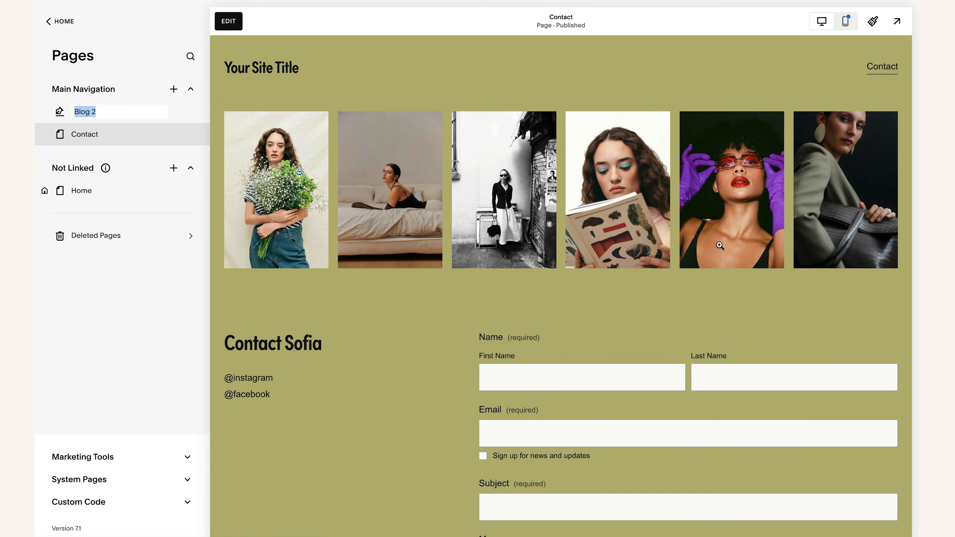
pyautogui.click(116, 112)
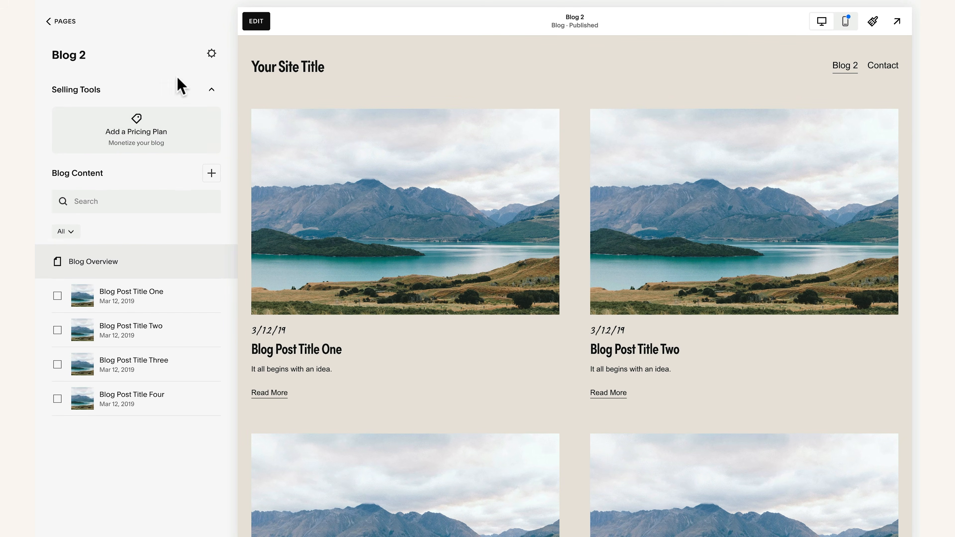
pyautogui.click(211, 54)
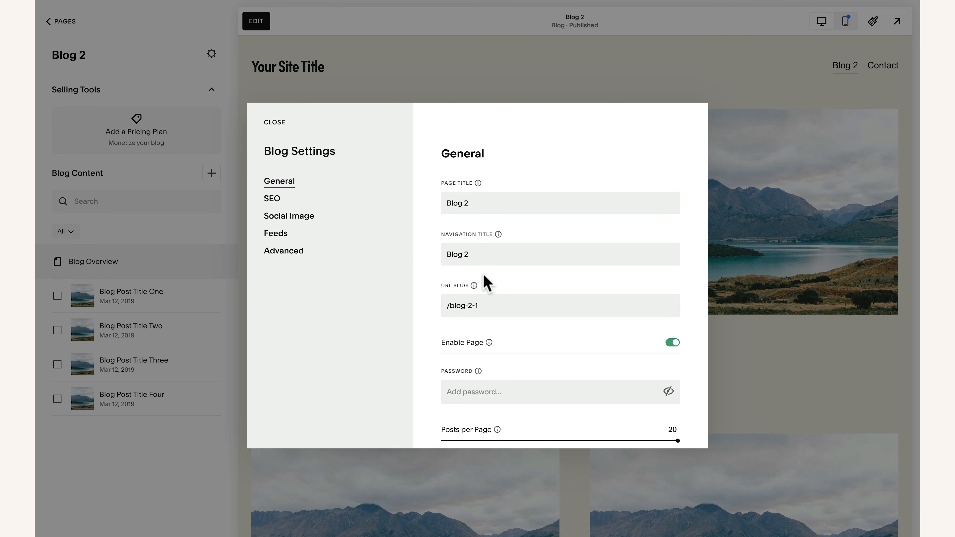
# - Set the blog's URL slug to /blog and its title to Blog, review SEO, and save
pyautogui.click(498, 312)
pyautogui.press('BackSpace')
pyautogui.press('BackSpace')
pyautogui.press('BackSpace')
pyautogui.press('BackSpace')
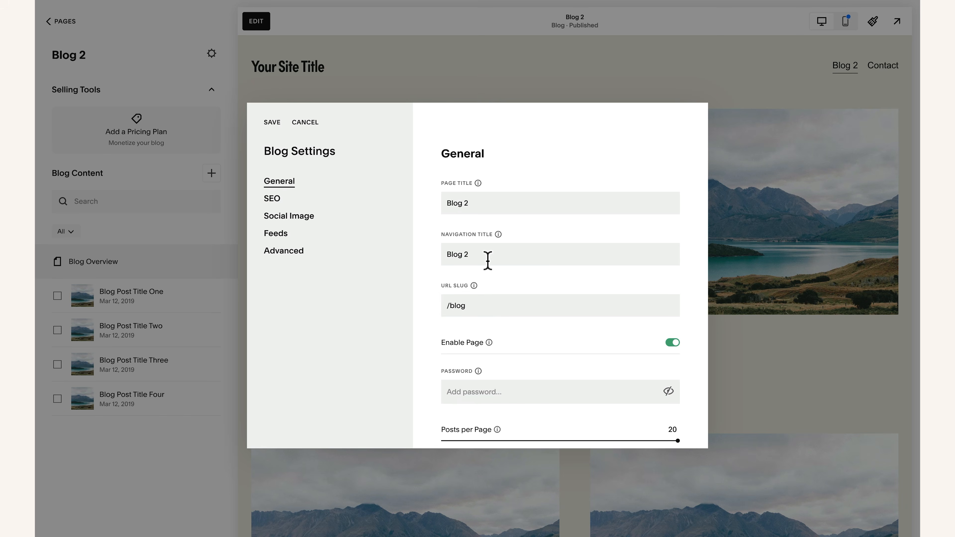
pyautogui.click(288, 203)
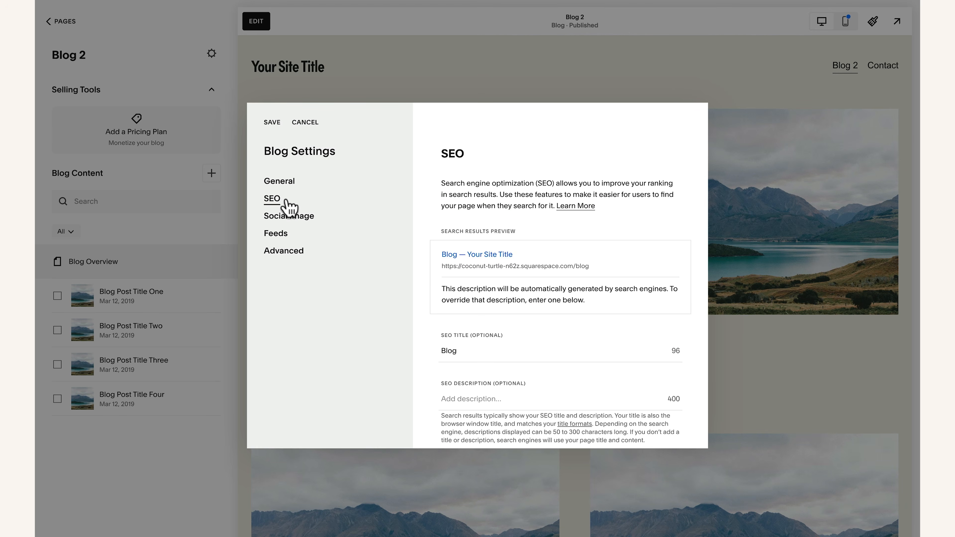
pyautogui.click(476, 350)
pyautogui.click(273, 123)
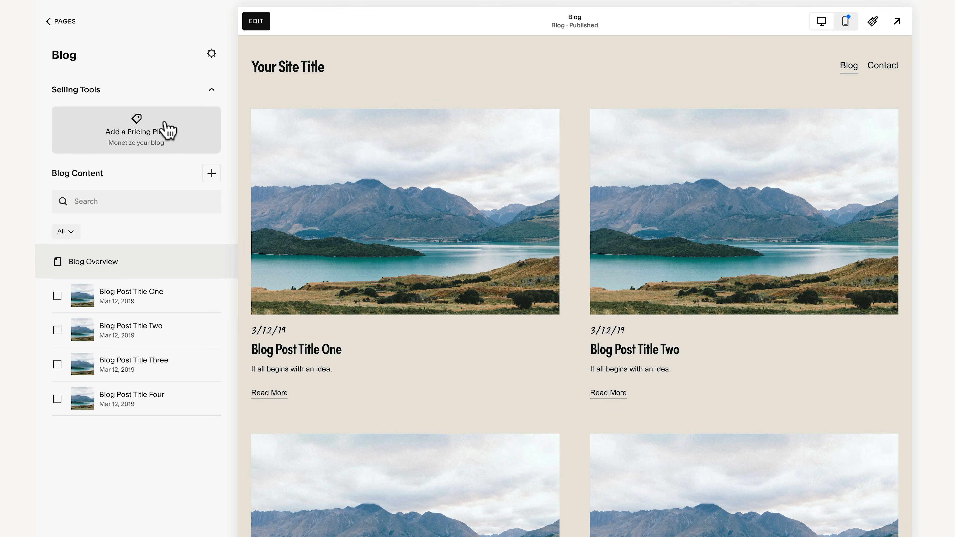
pyautogui.click(57, 296)
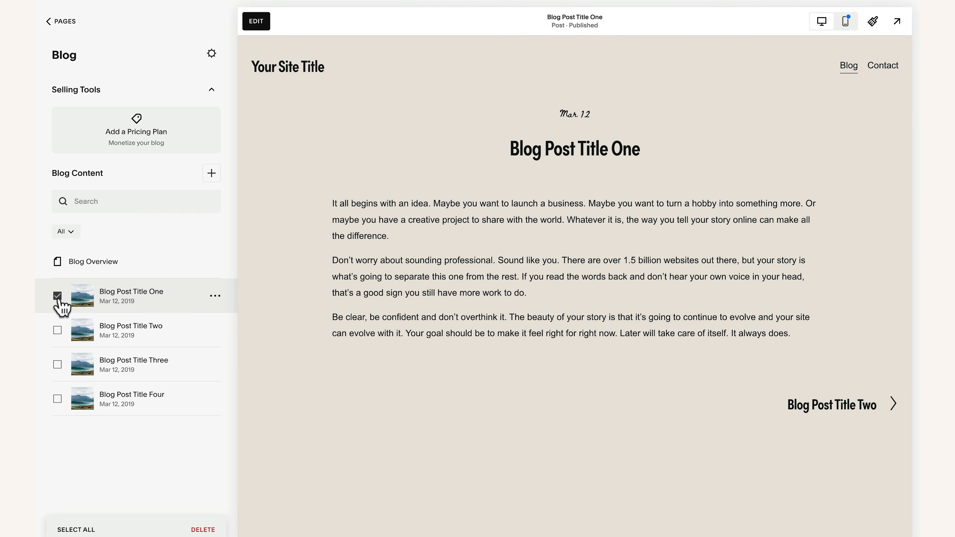
# - Delete the four sample posts and start a new post 'This is a blog post' with an image block
pyautogui.click(85, 530)
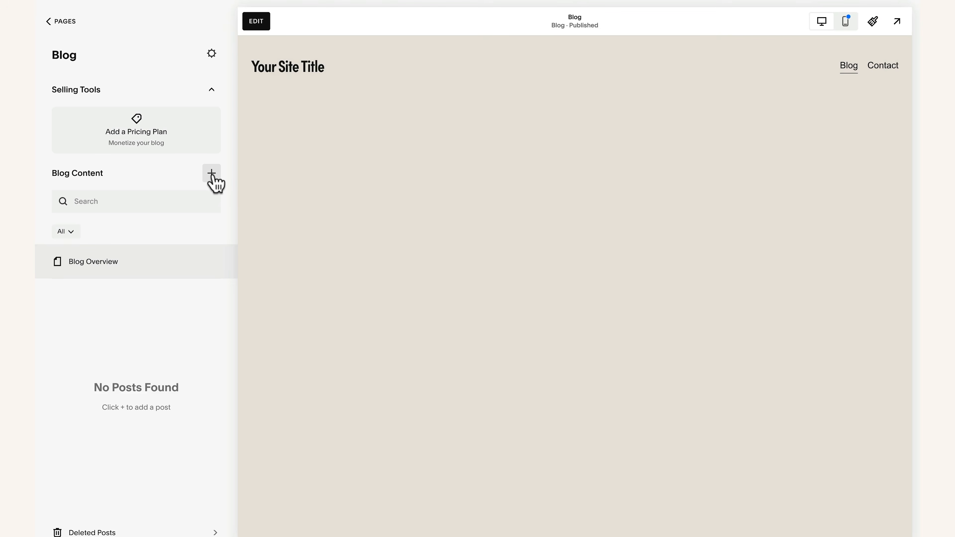
pyautogui.click(212, 174)
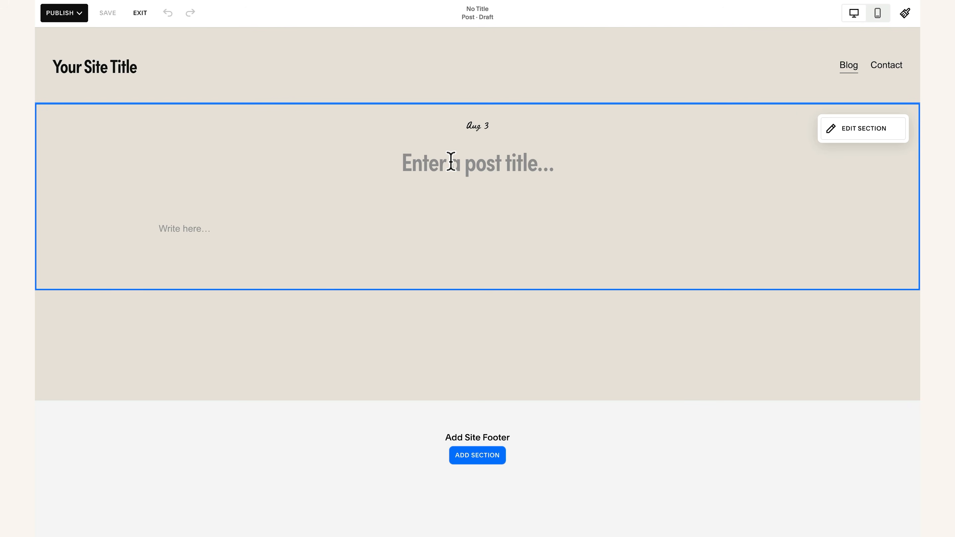
pyautogui.click(438, 158)
pyautogui.write('This is a blog post')
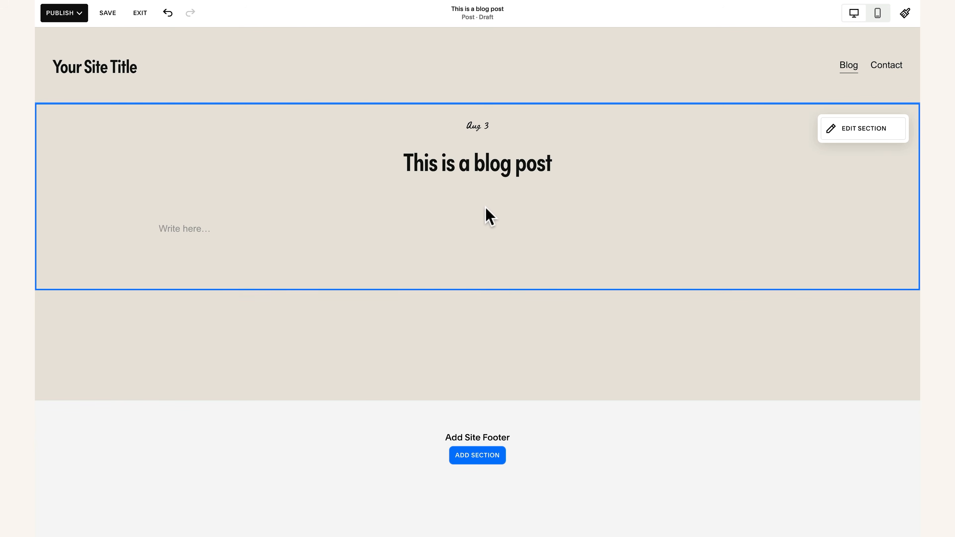
pyautogui.click(479, 212)
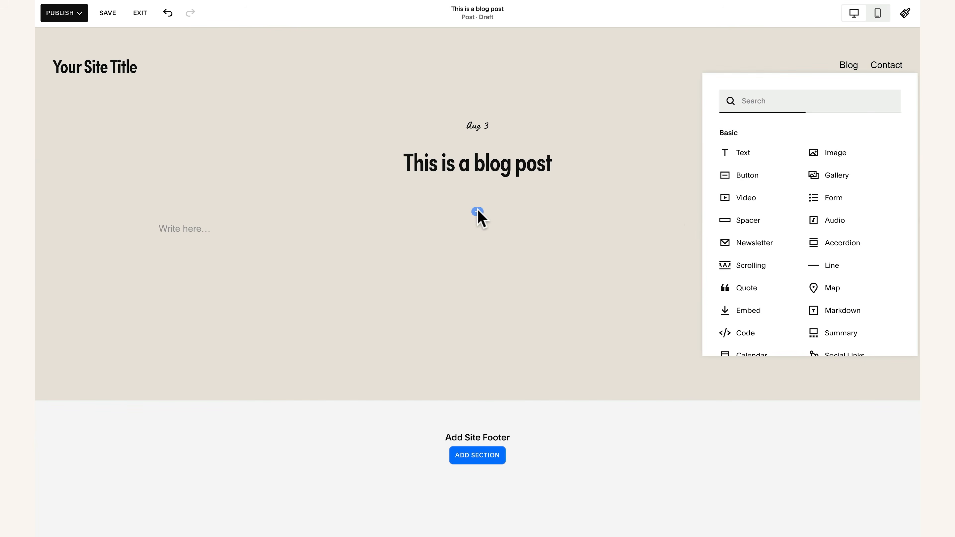
pyautogui.click(815, 155)
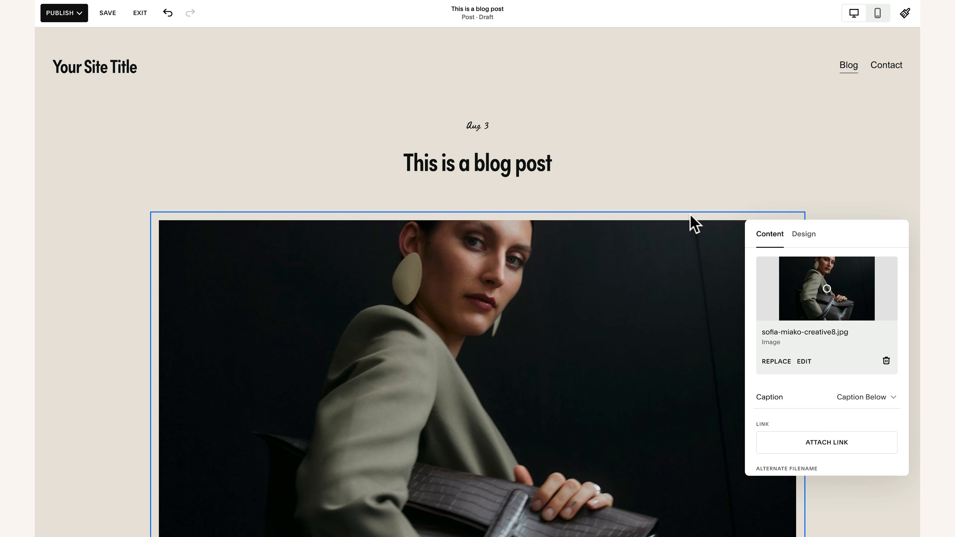
# - Save the post as a draft without publishing and leave the post editor
pyautogui.click(79, 19)
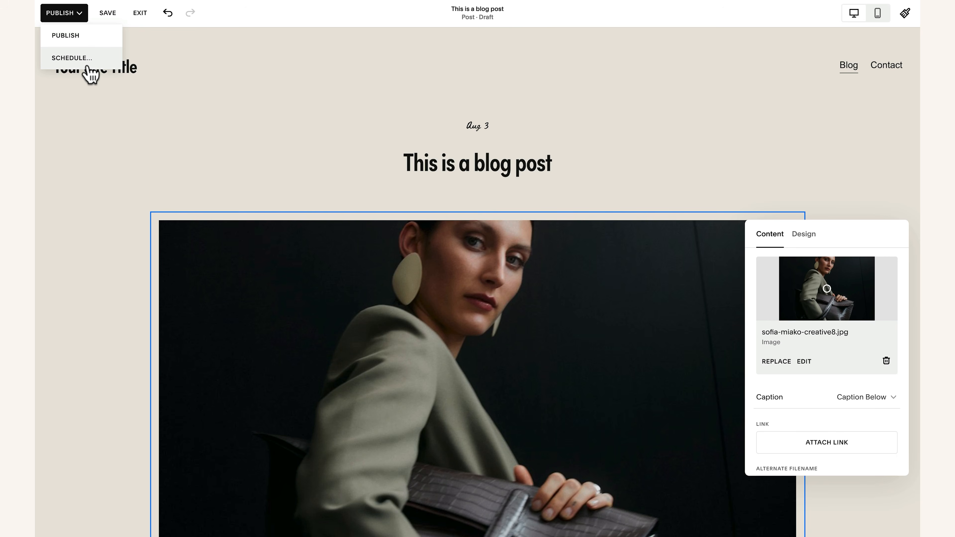
pyautogui.click(260, 253)
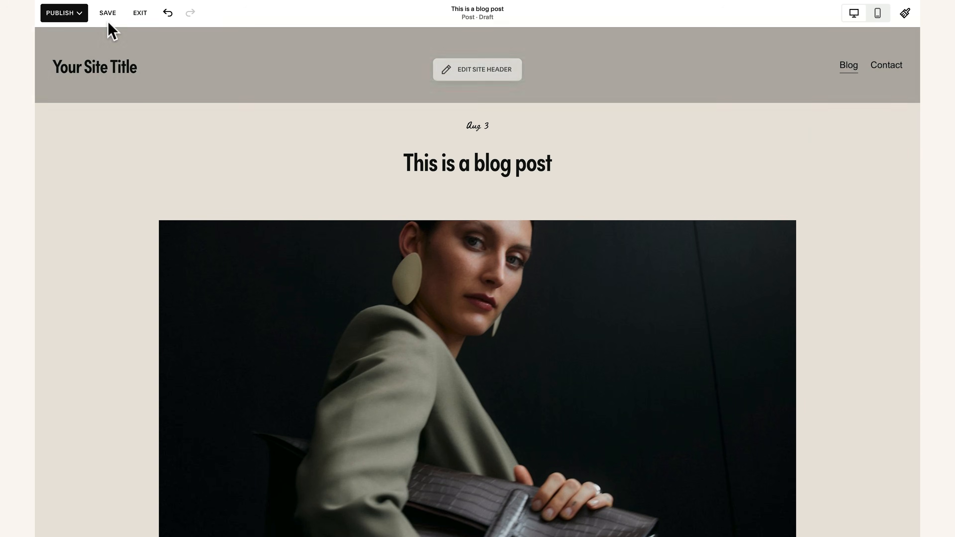
pyautogui.click(108, 16)
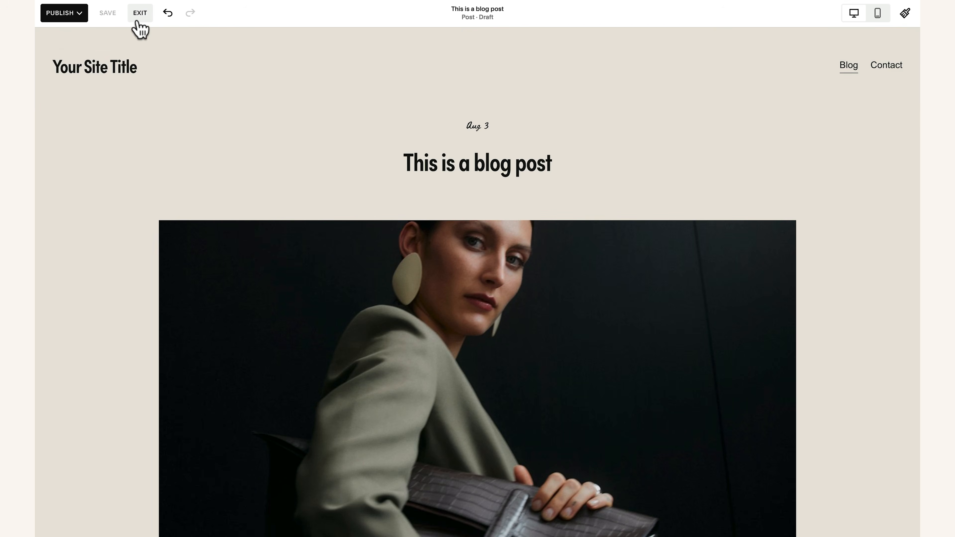
pyautogui.click(138, 19)
pyautogui.moveTo(214, 301)
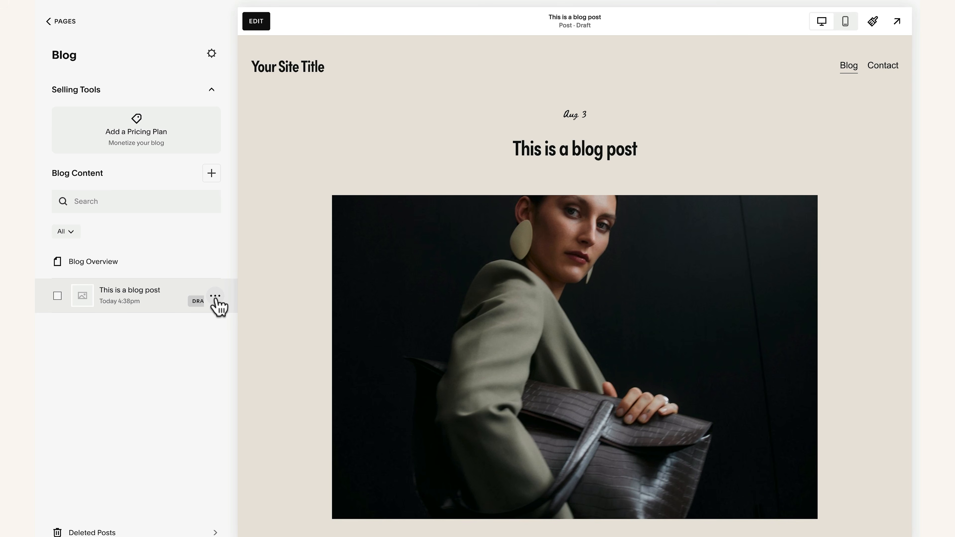
pyautogui.click(215, 298)
# - Add the Lifestyle category to the post in its Options settings
pyautogui.click(226, 319)
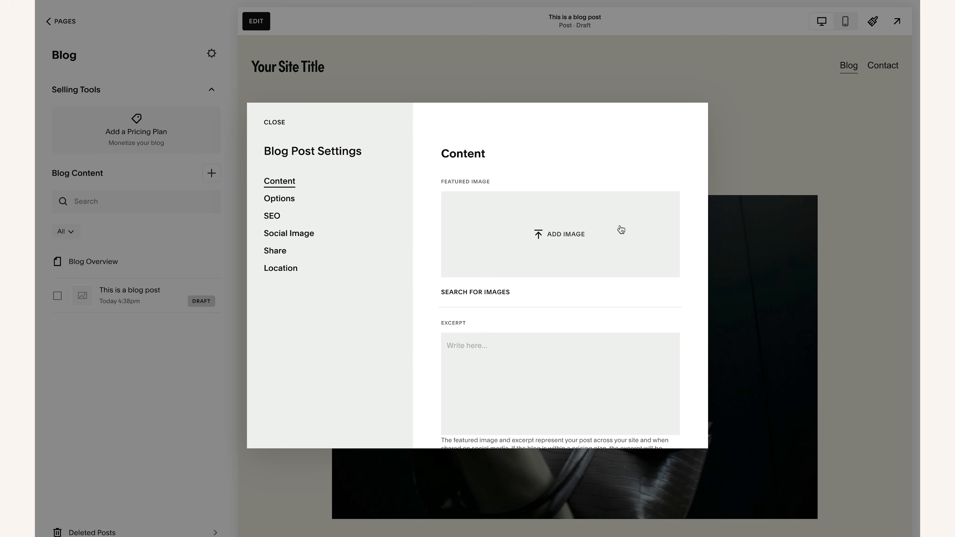
pyautogui.scroll(-6, 490, 373)
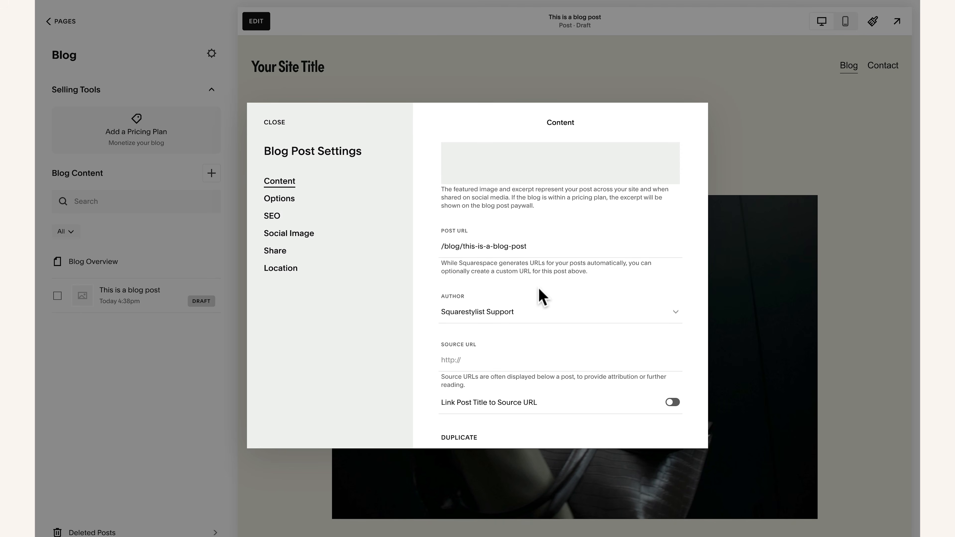
pyautogui.click(282, 200)
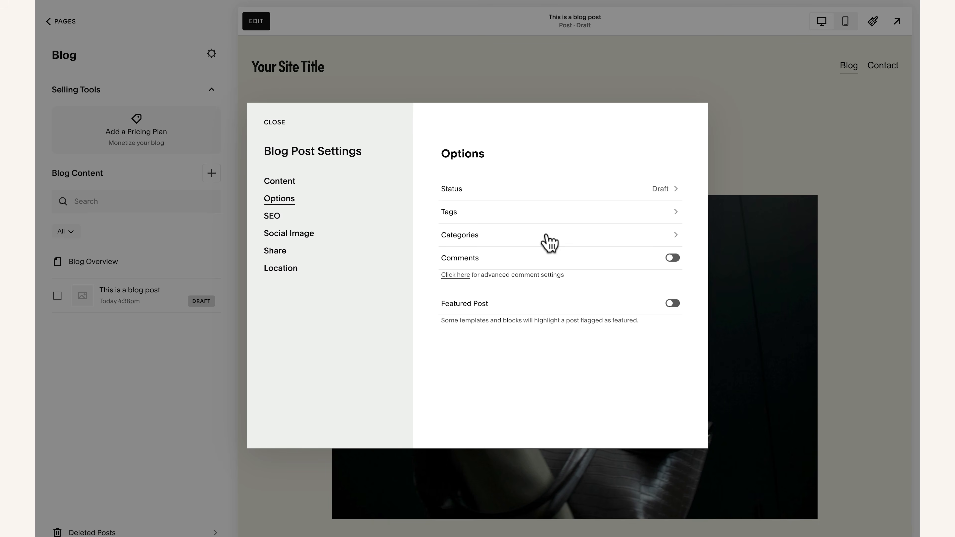
pyautogui.click(525, 237)
pyautogui.write('Lifestyle')
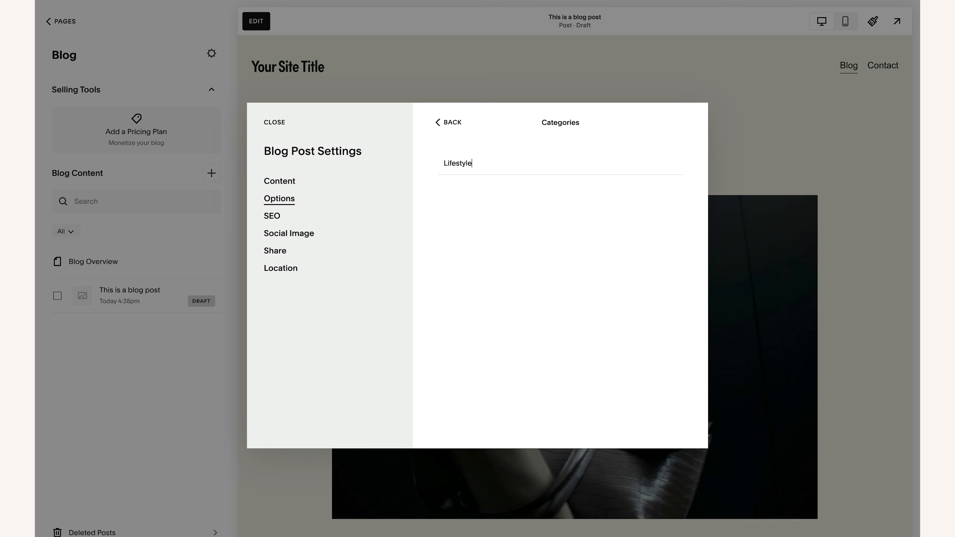
pyautogui.press('Return')
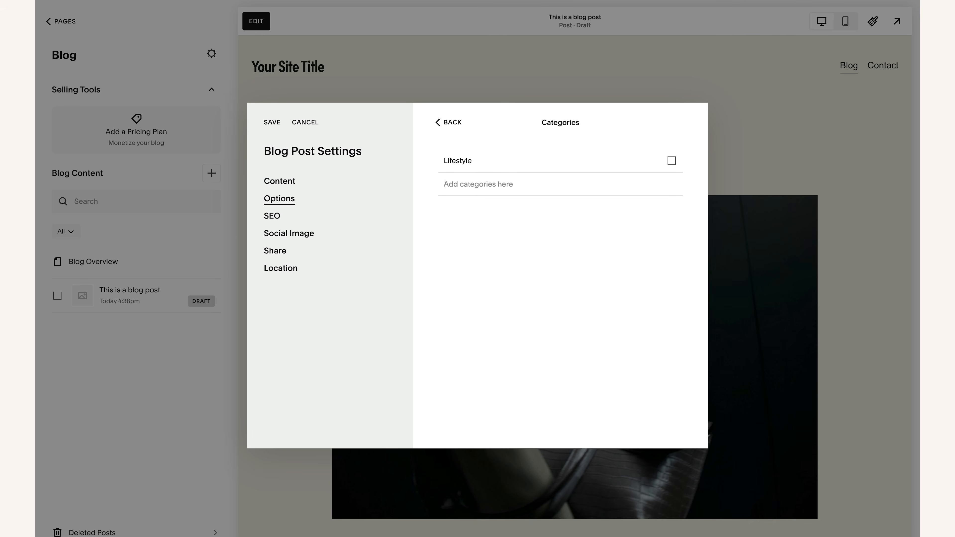
# - Add a featured image and the excerpt 'This is the excerpt', then publish and save the post
pyautogui.click(282, 182)
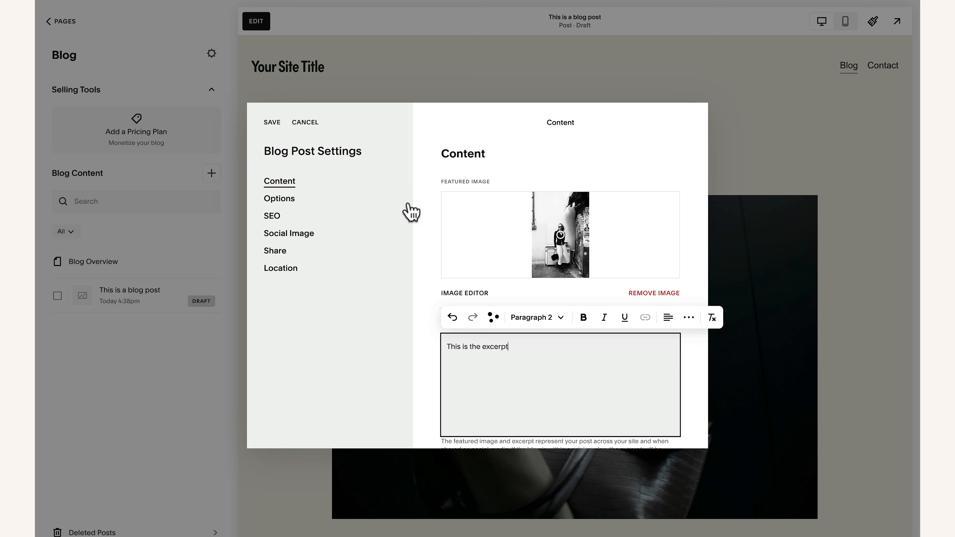
pyautogui.click(273, 123)
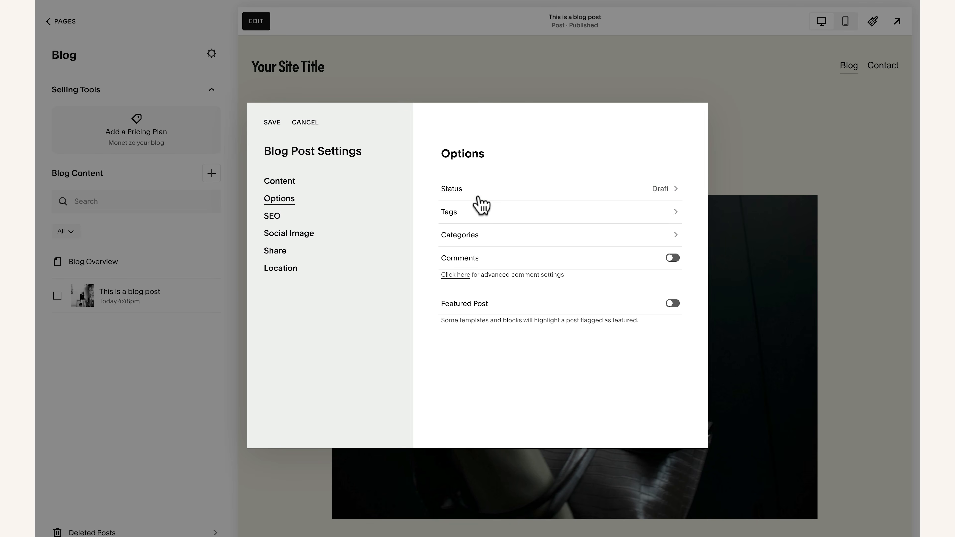
pyautogui.click(480, 199)
pyautogui.click(674, 243)
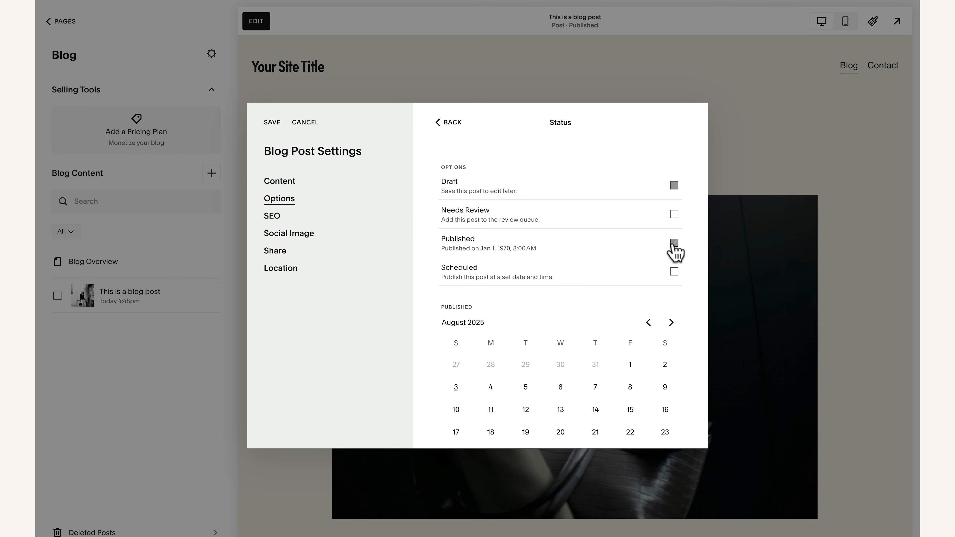
pyautogui.click(276, 124)
pyautogui.click(124, 260)
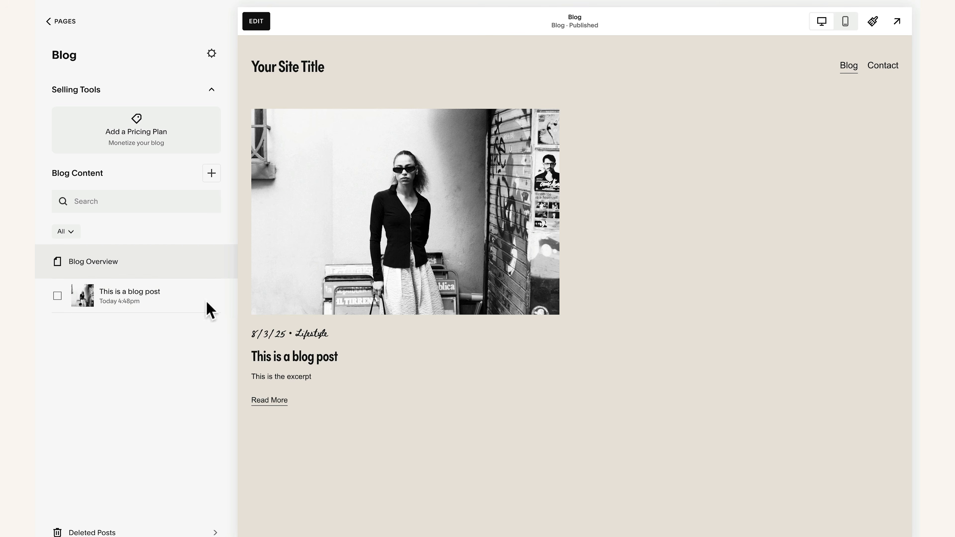
# - Open the Blog page in the editor
pyautogui.click(215, 297)
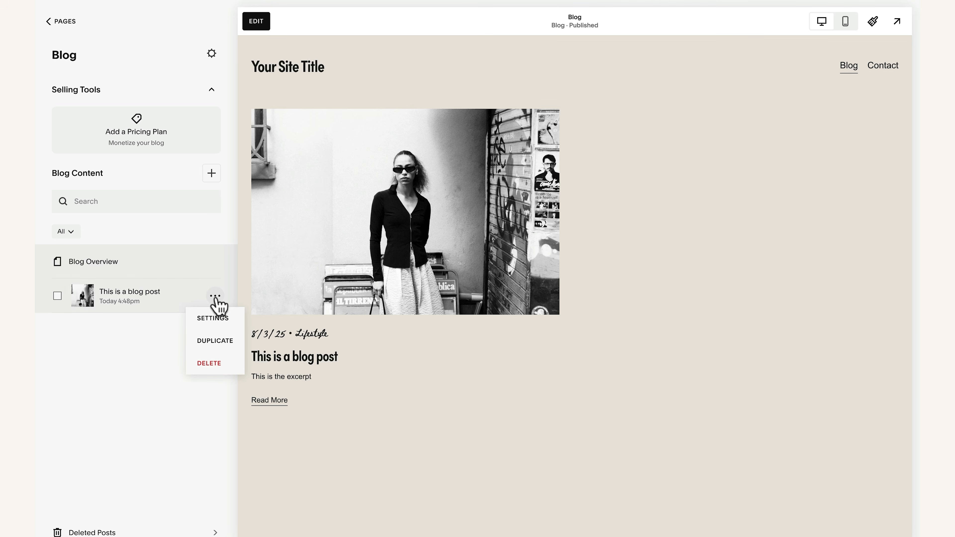
pyautogui.click(224, 341)
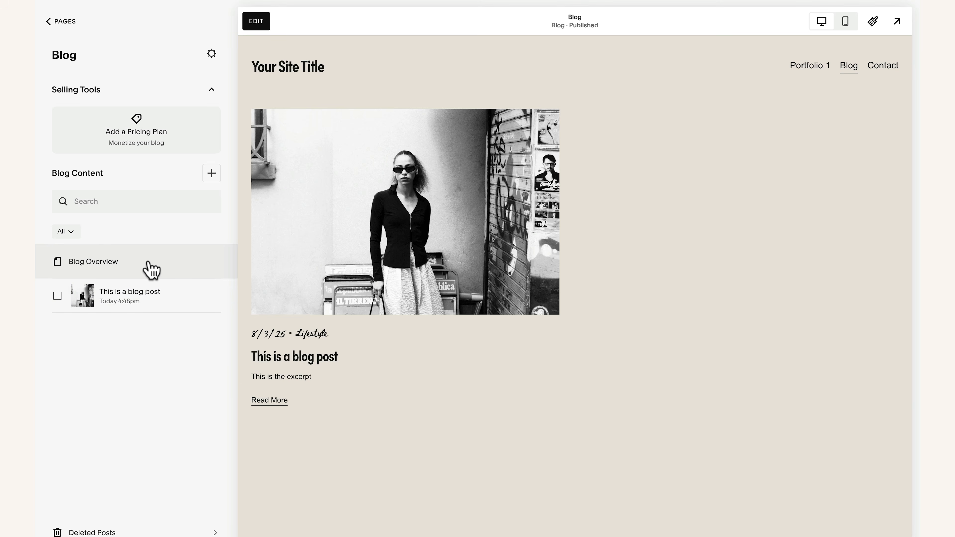
pyautogui.click(257, 21)
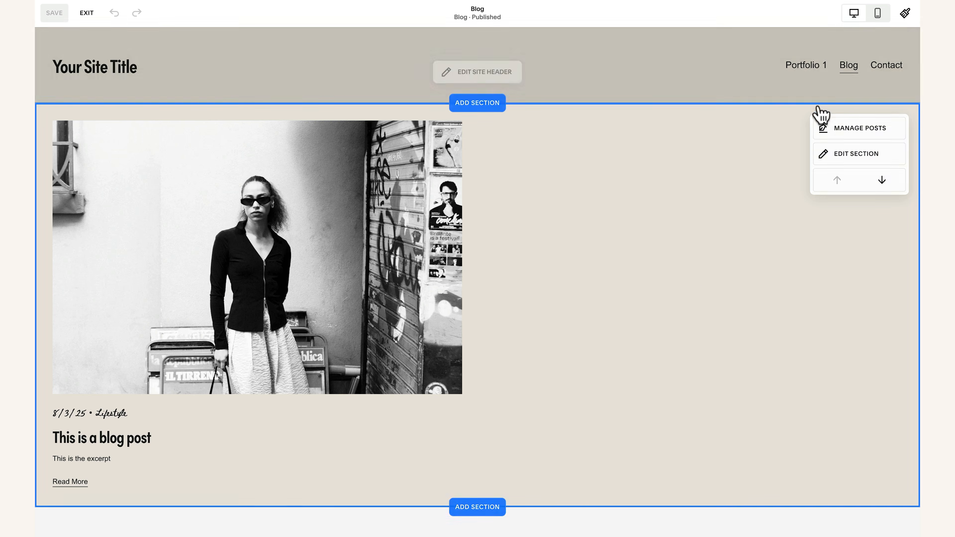
# - Switch the blog section layout to Basic Grid Blog with 3 columns
pyautogui.click(849, 160)
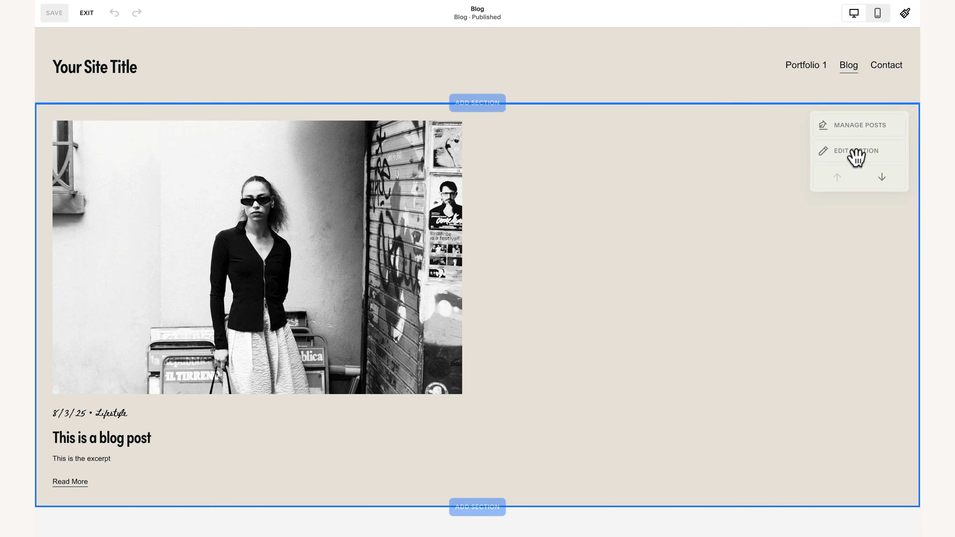
pyautogui.moveTo(854, 161); pyautogui.dragTo(568, 162)
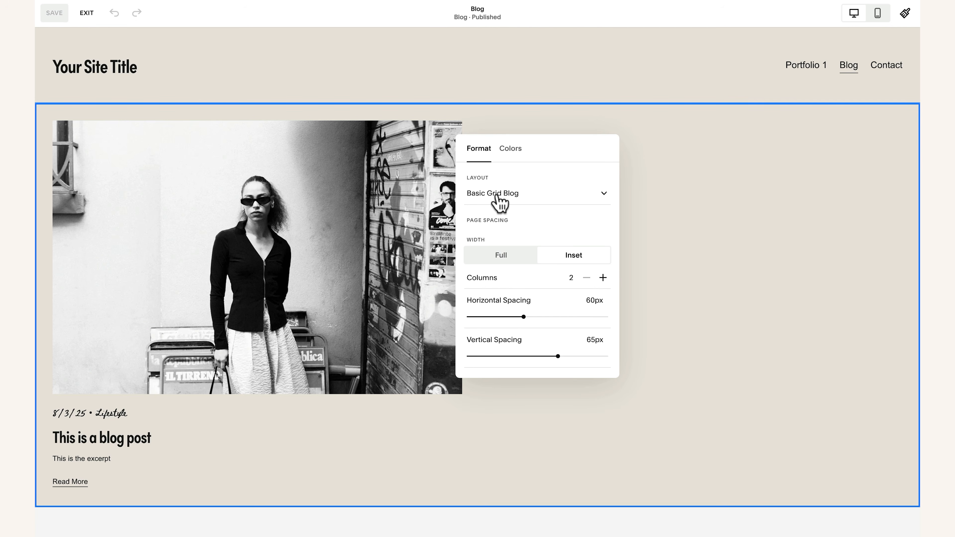
pyautogui.click(496, 194)
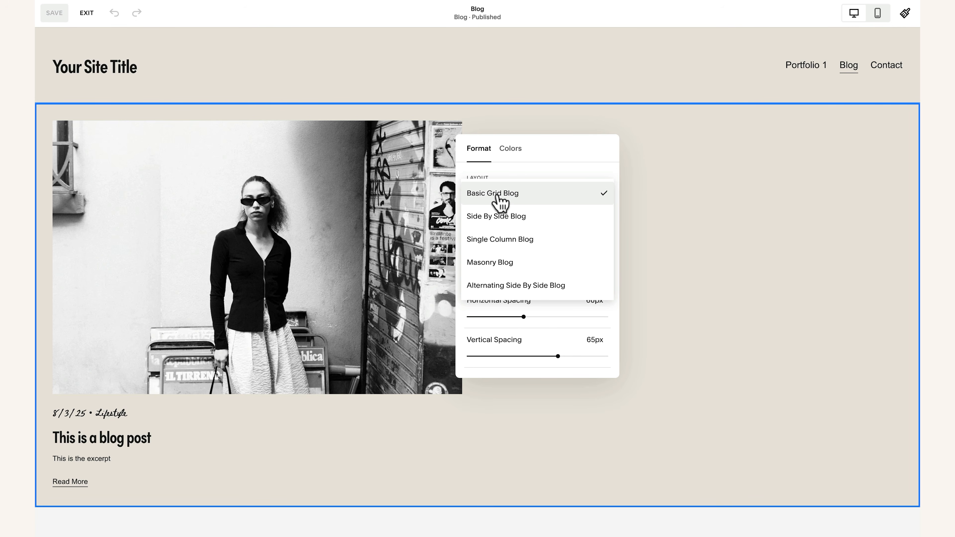
pyautogui.click(504, 217)
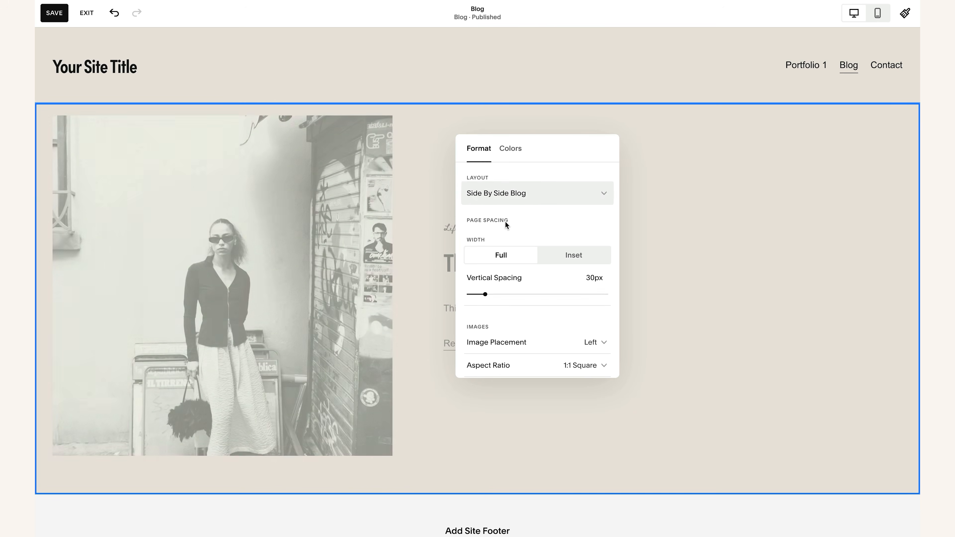
pyautogui.click(516, 195)
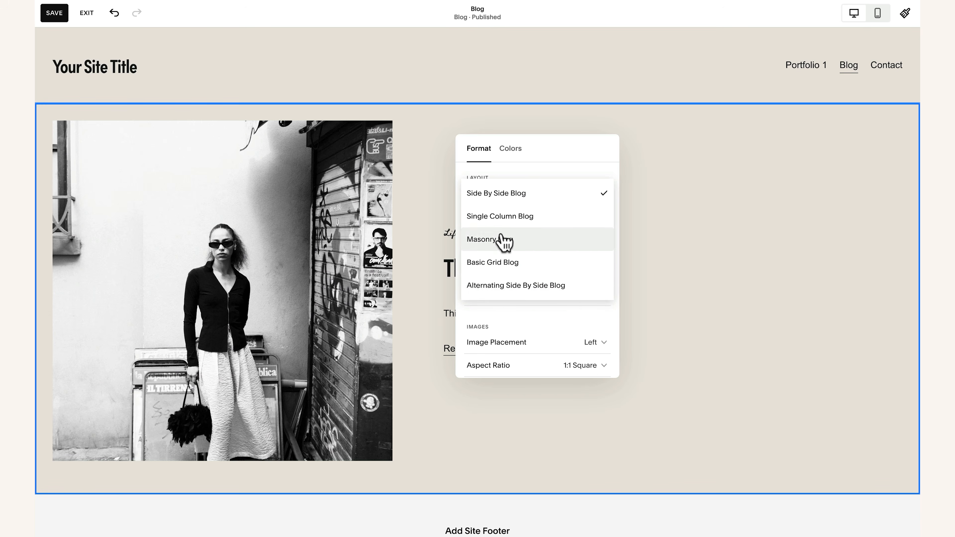
pyautogui.click(516, 265)
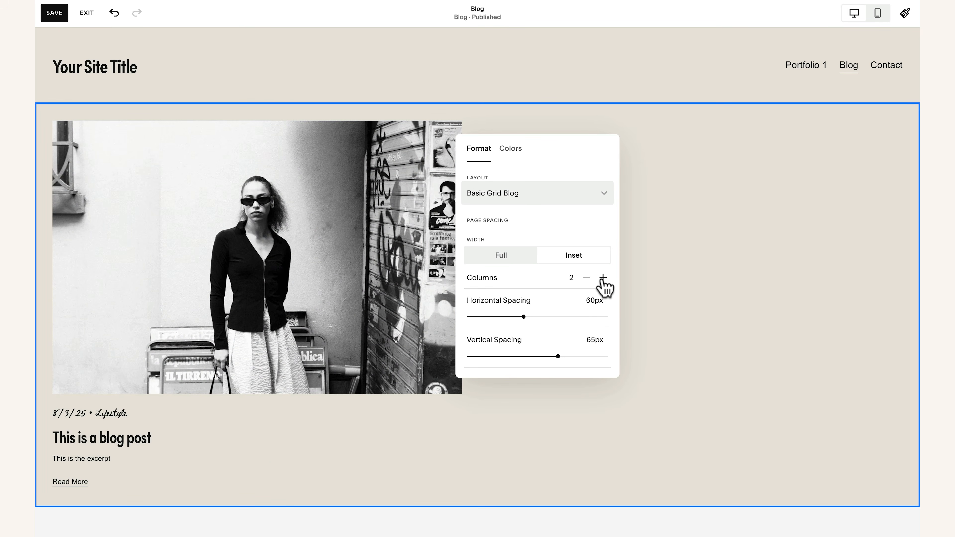
pyautogui.click(603, 279)
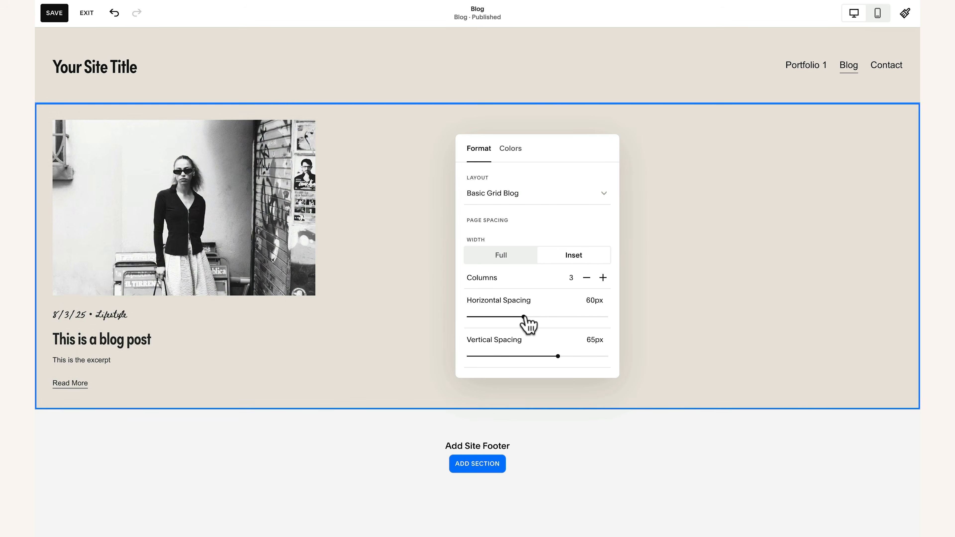
pyautogui.scroll(-3, 528, 322)
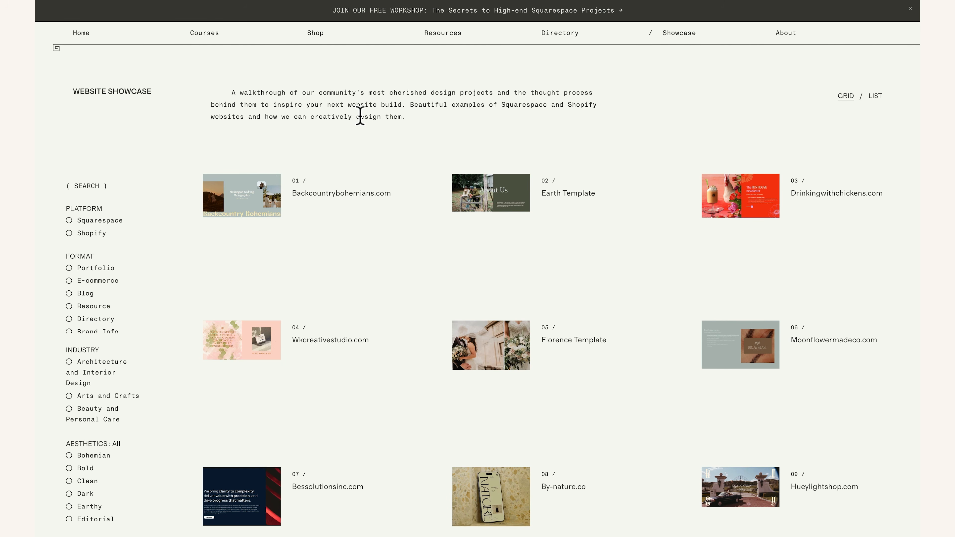
# - Scroll through the Squarestylist showcase grid and the designer Directory list
pyautogui.scroll(-5, 300, 463)
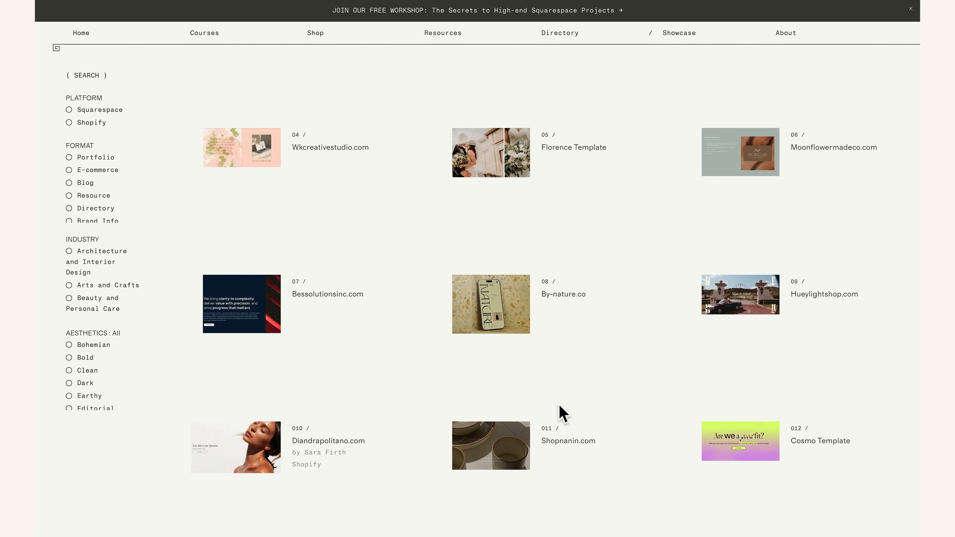
pyautogui.scroll(-3, 562, 414)
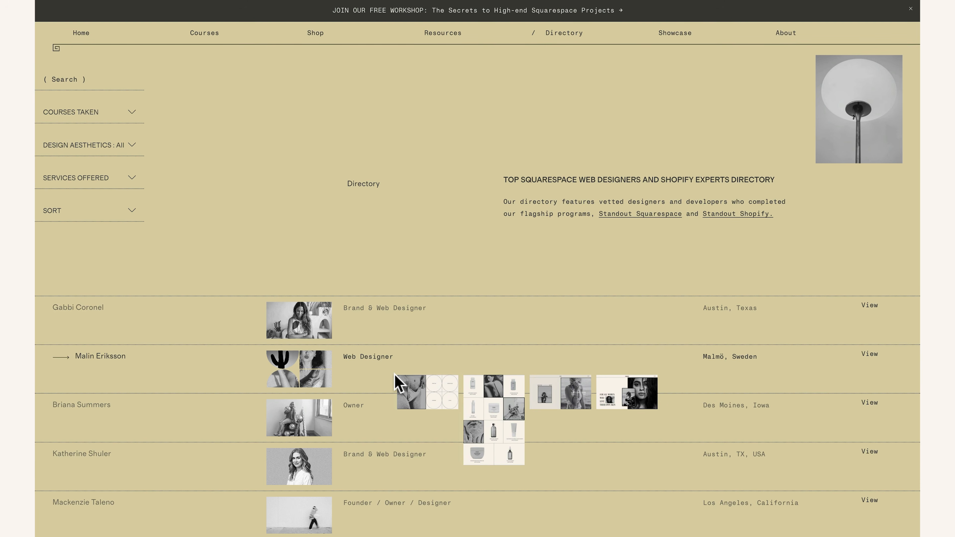
pyautogui.scroll(-2, 395, 375)
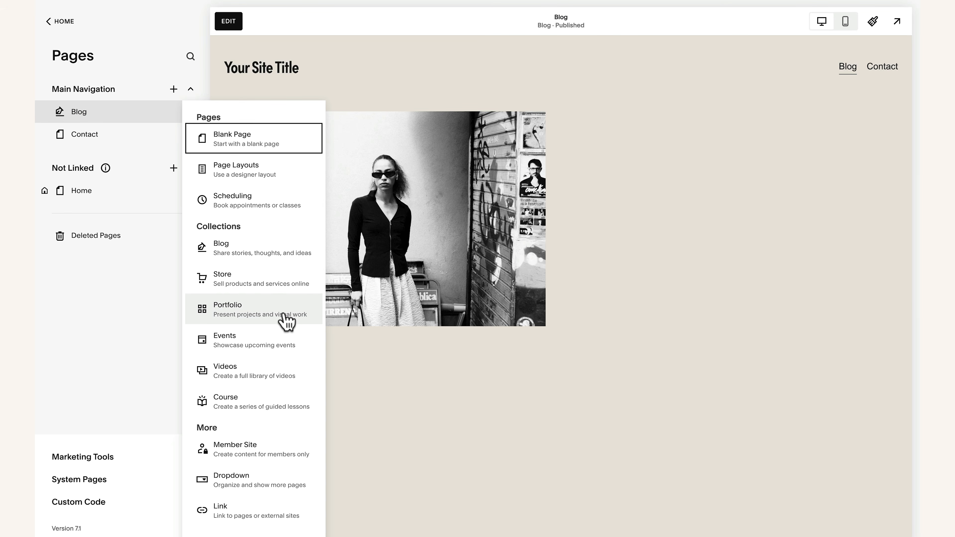
# - Add a Portfolio page, open Project One in the editor without adding a section, and try reordering projects
pyautogui.click(259, 310)
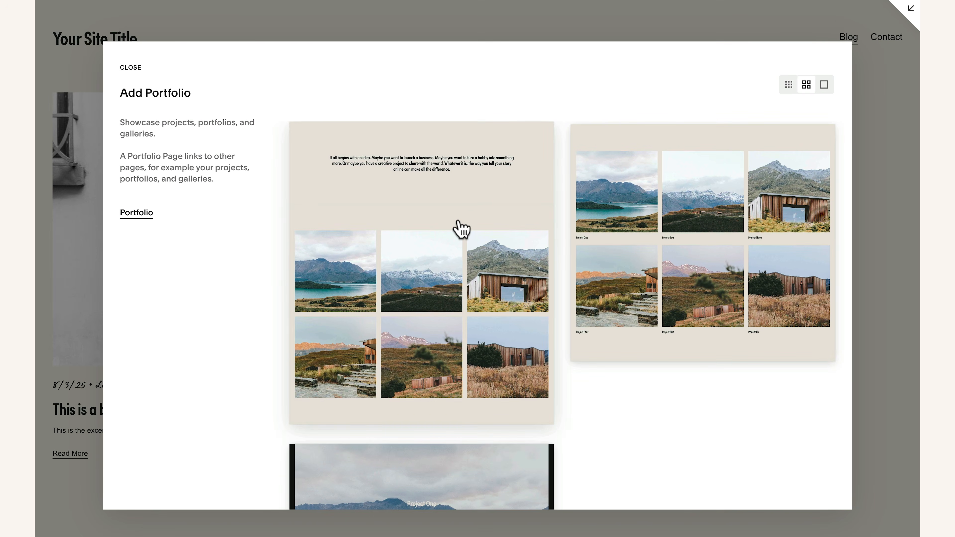
pyautogui.press('Escape')
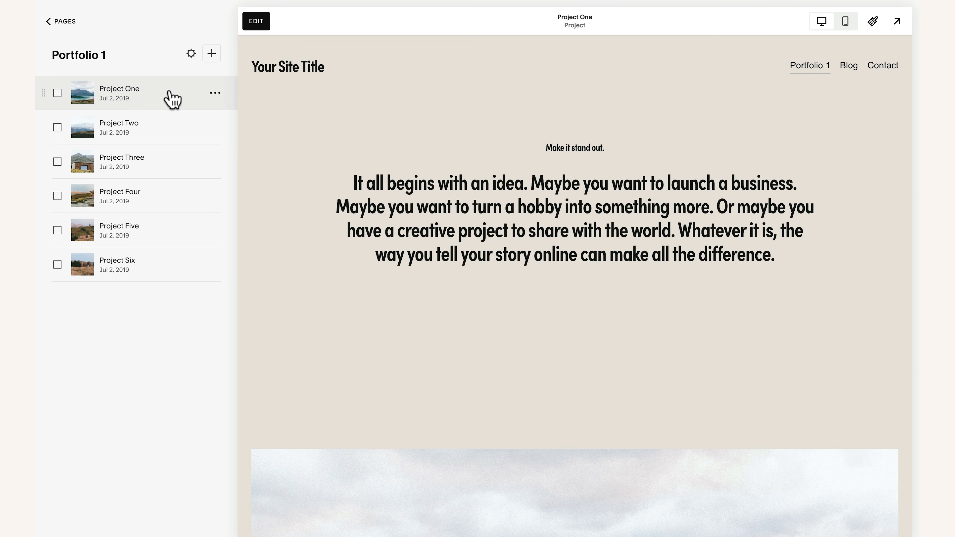
pyautogui.click(257, 22)
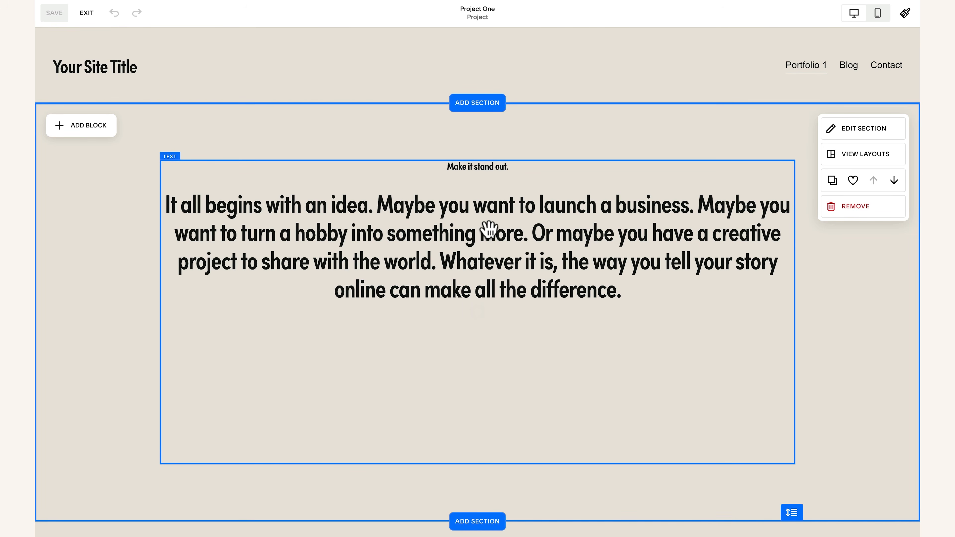
pyautogui.scroll(-5, 444, 358)
pyautogui.click(486, 262)
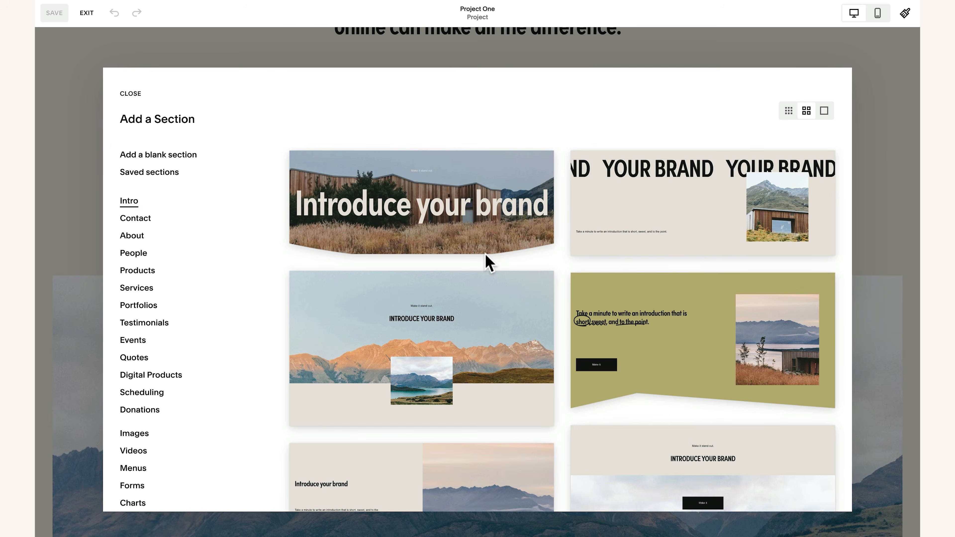
pyautogui.click(455, 49)
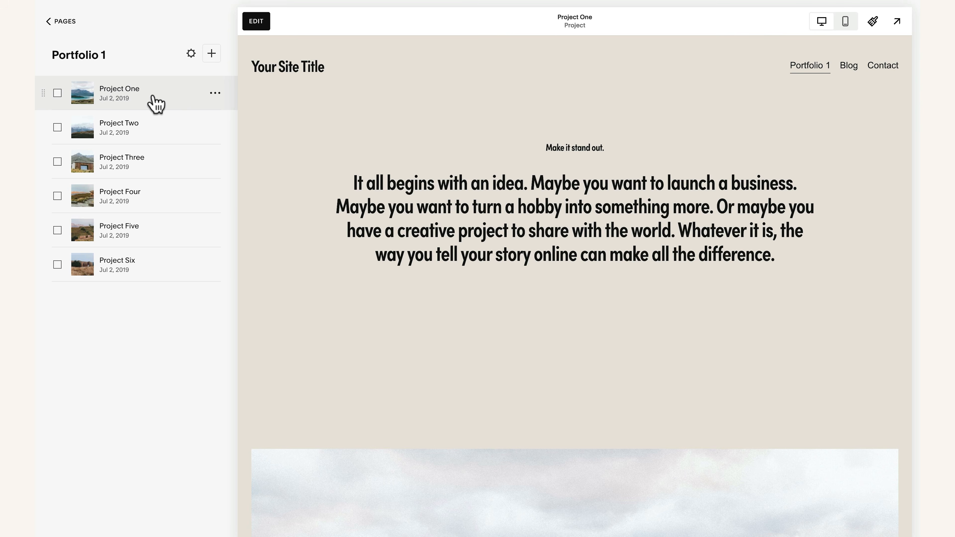
pyautogui.moveTo(42, 90)
pyautogui.mouseDown()
pyautogui.moveTo(40, 136)
pyautogui.moveTo(50, 87)
pyautogui.moveTo(54, 188)
pyautogui.moveTo(55, 98)
pyautogui.mouseUp()
# - Open Project One's settings, then view the Welcome (Start Here) lesson of Selling Squarespace Templates
pyautogui.click(216, 94)
pyautogui.click(218, 113)
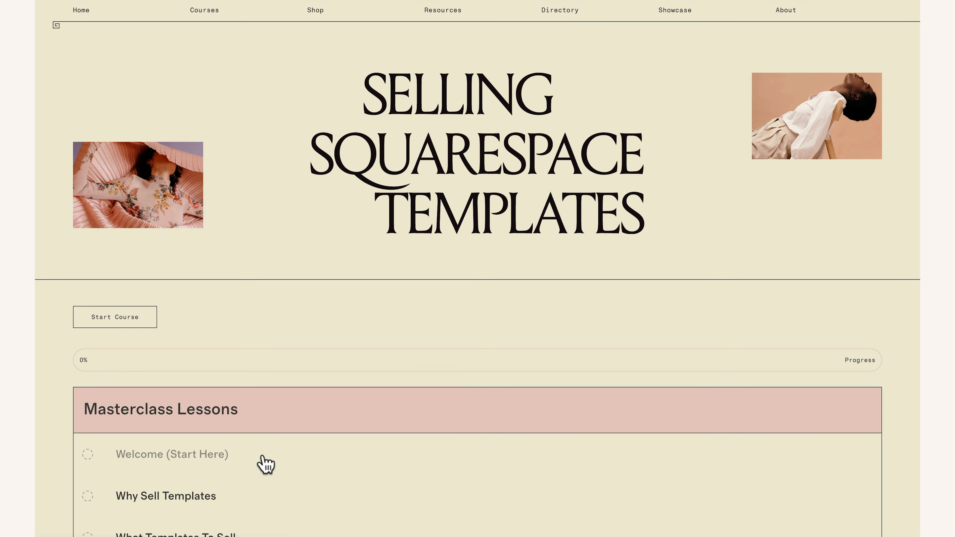
pyautogui.click(265, 463)
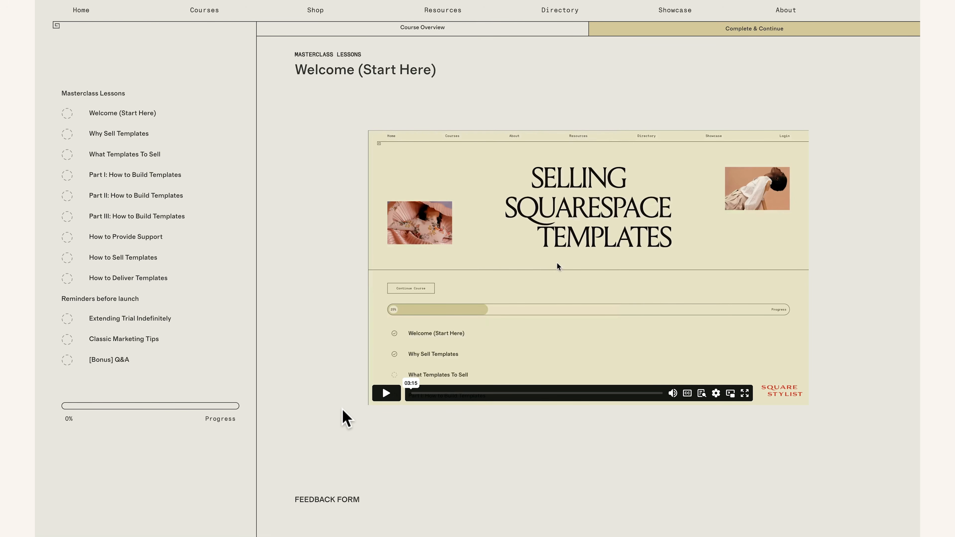
pyautogui.scroll(-1, 346, 417)
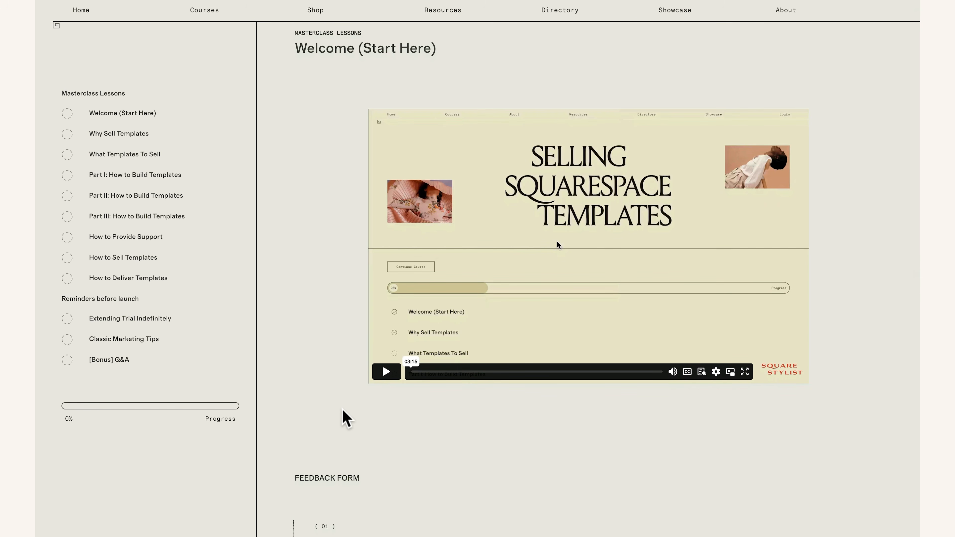
pyautogui.scroll(-5, 344, 411)
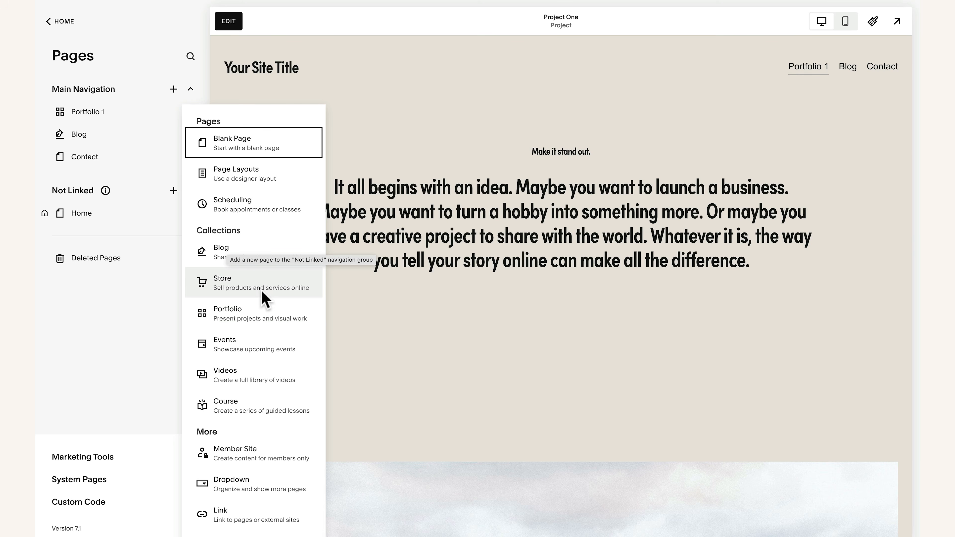
# - Add a new Store page using the Shop the collection layout
pyautogui.click(253, 292)
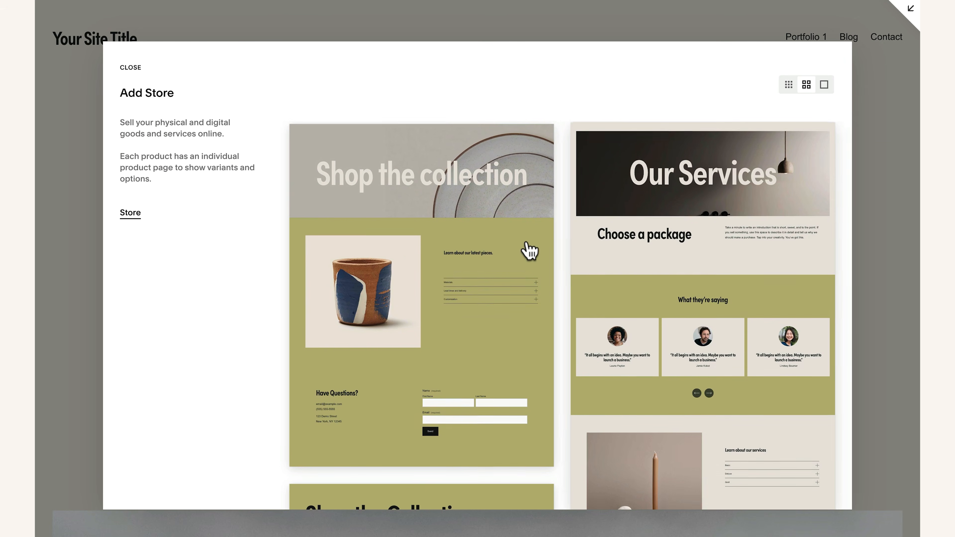
pyautogui.scroll(-5, 469, 277)
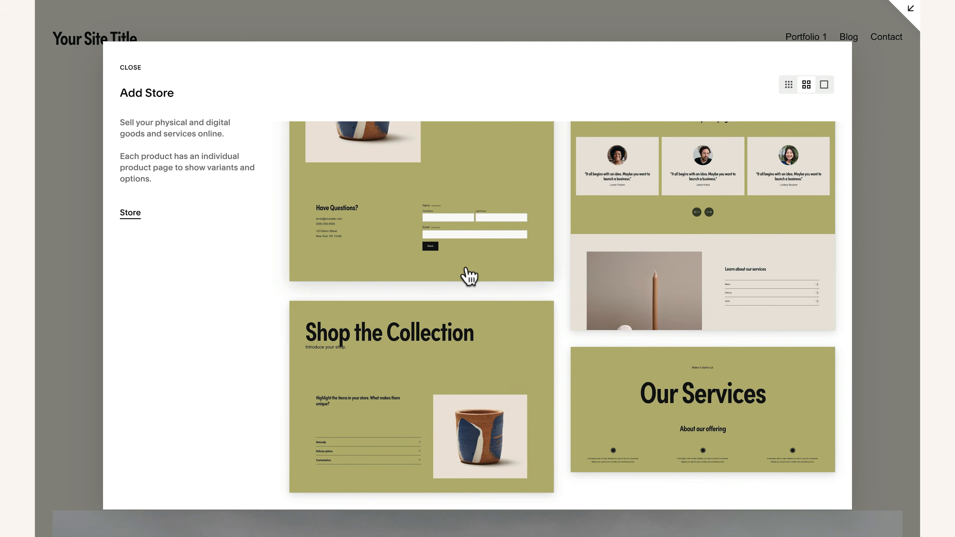
pyautogui.scroll(5, 469, 276)
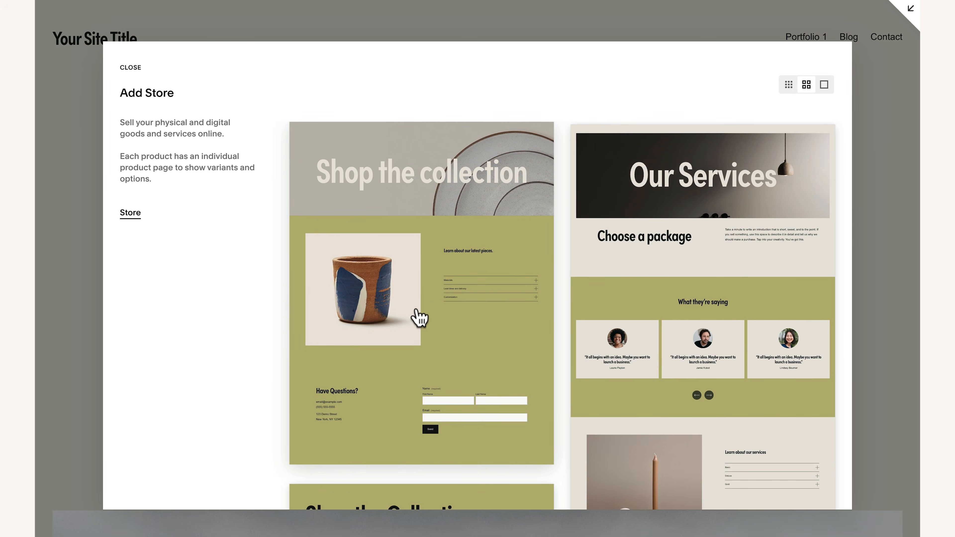
pyautogui.click(420, 318)
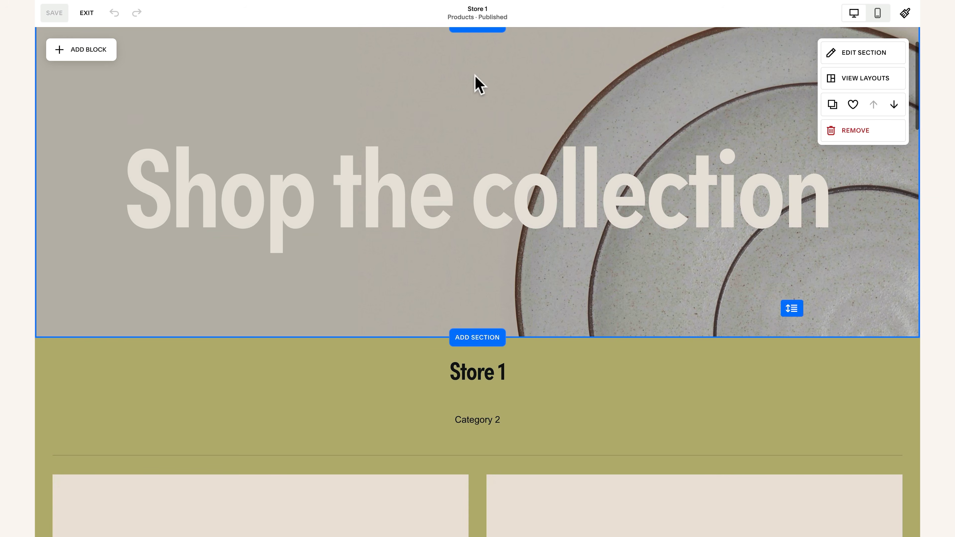
# - Set the store's product grid to 3 columns and list all six products
pyautogui.scroll(-10, 531, 336)
pyautogui.scroll(5, 530, 335)
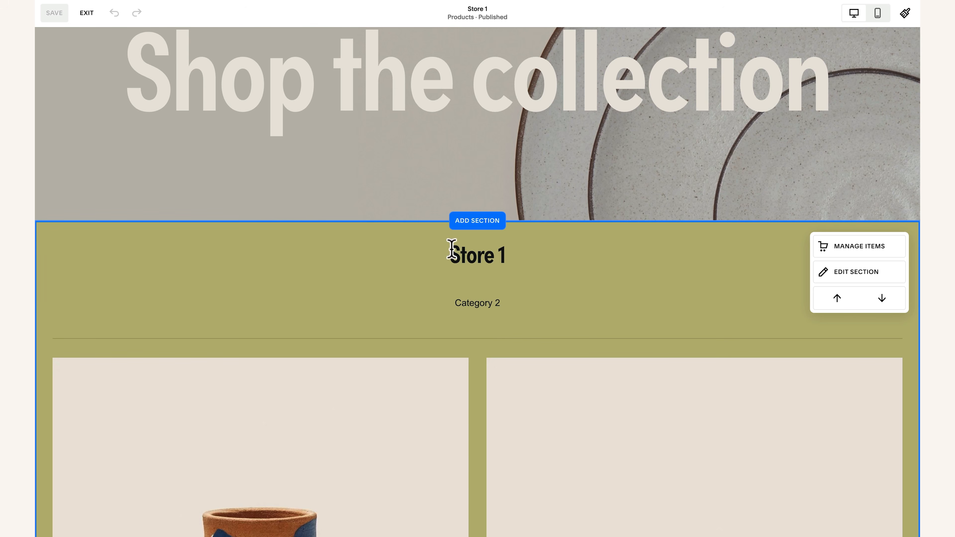
pyautogui.scroll(-10, 565, 301)
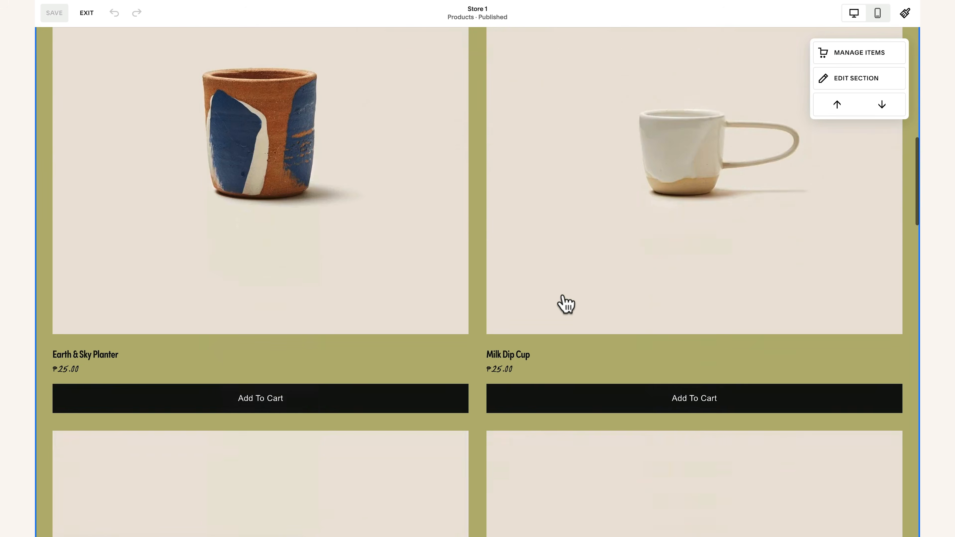
pyautogui.click(861, 150)
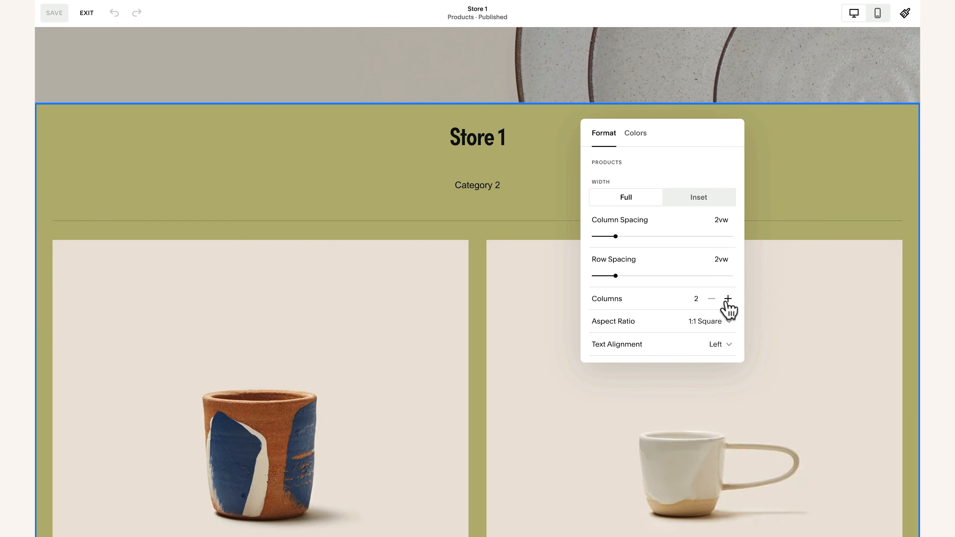
pyautogui.click(728, 300)
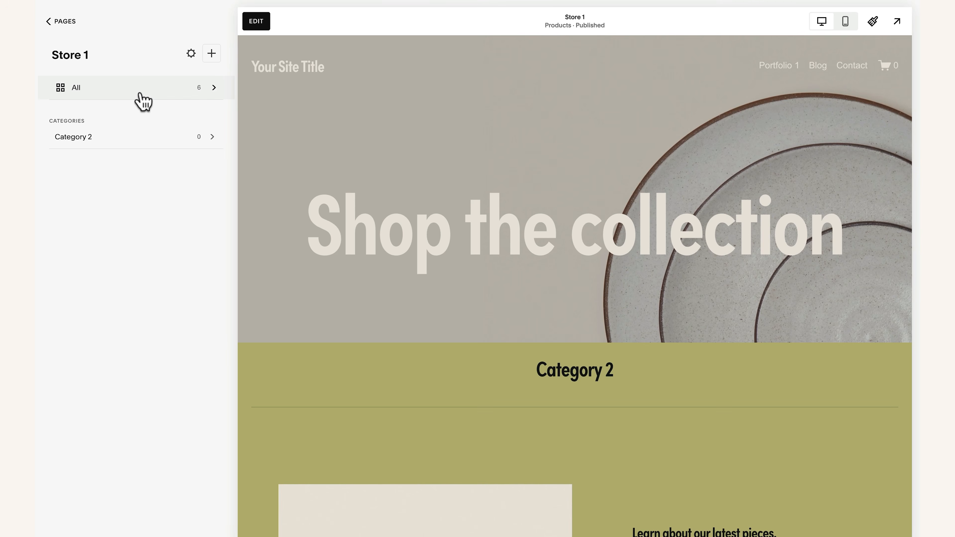
pyautogui.click(141, 100)
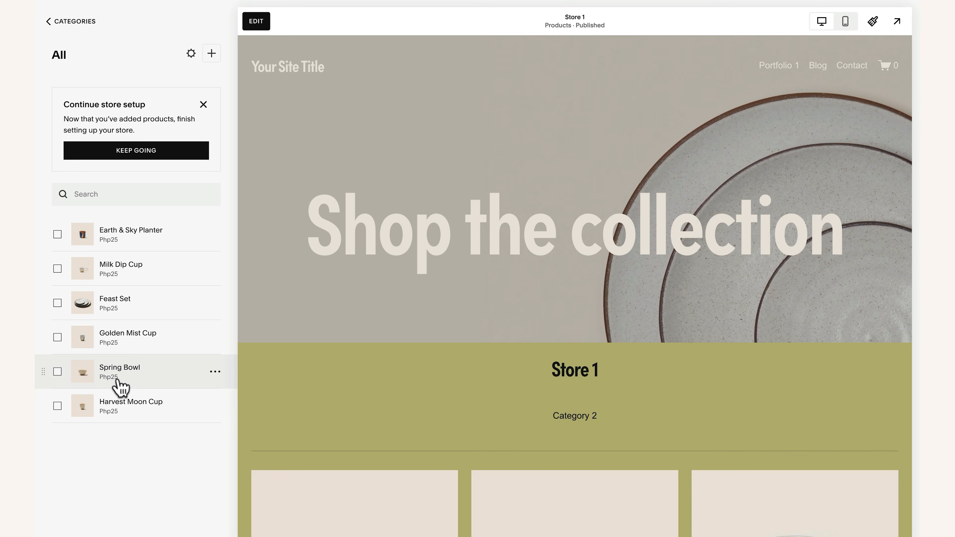
# - Preview the Milk Dip Cup product and open its page in the editor
pyautogui.scroll(-5, 332, 427)
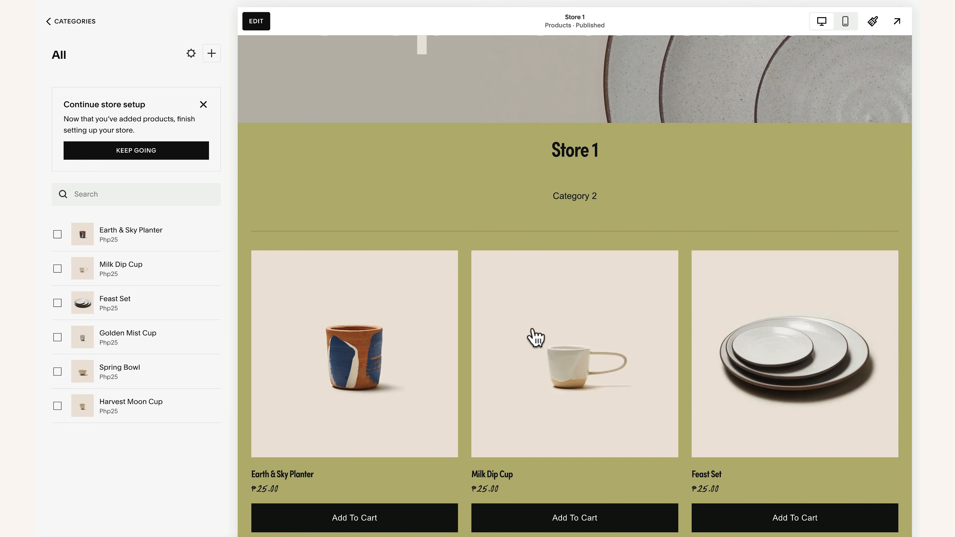
pyautogui.click(134, 243)
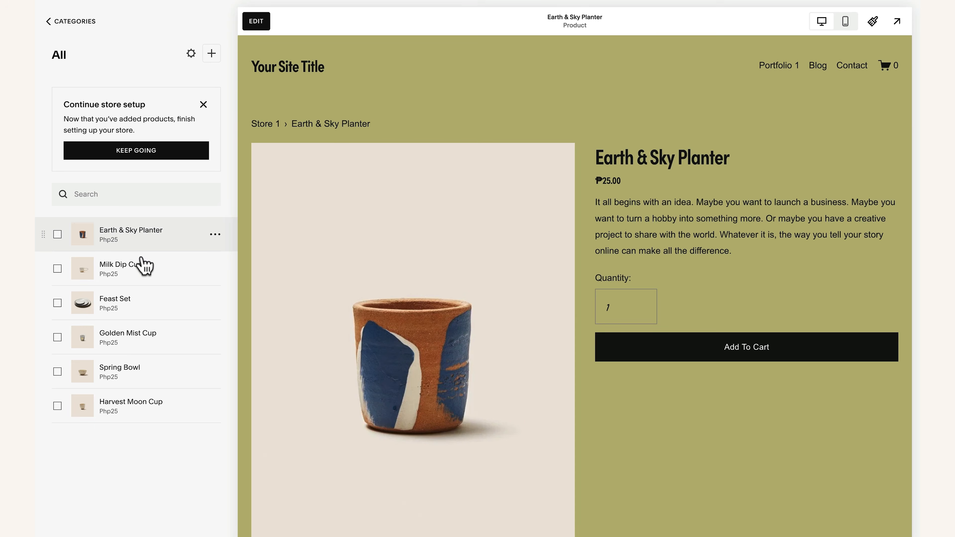
pyautogui.click(153, 264)
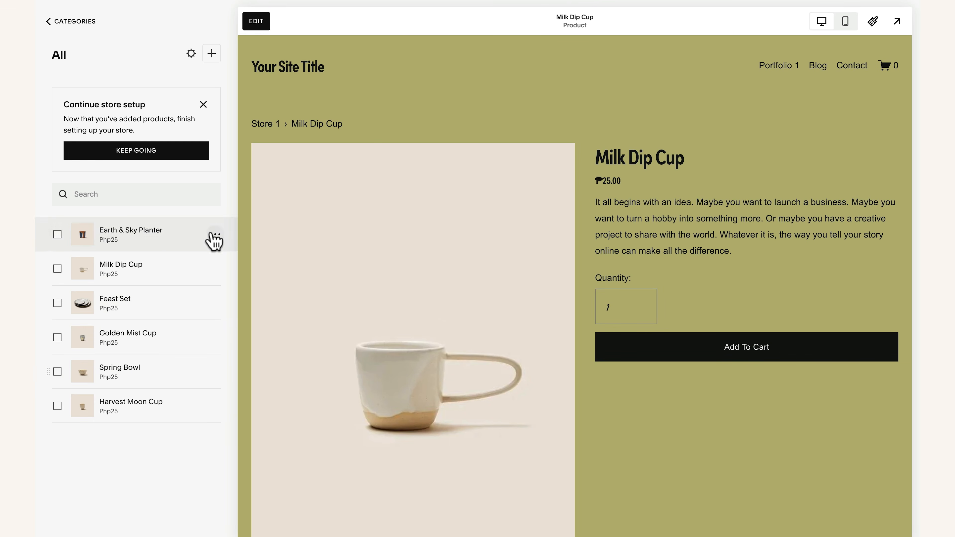
pyautogui.click(256, 23)
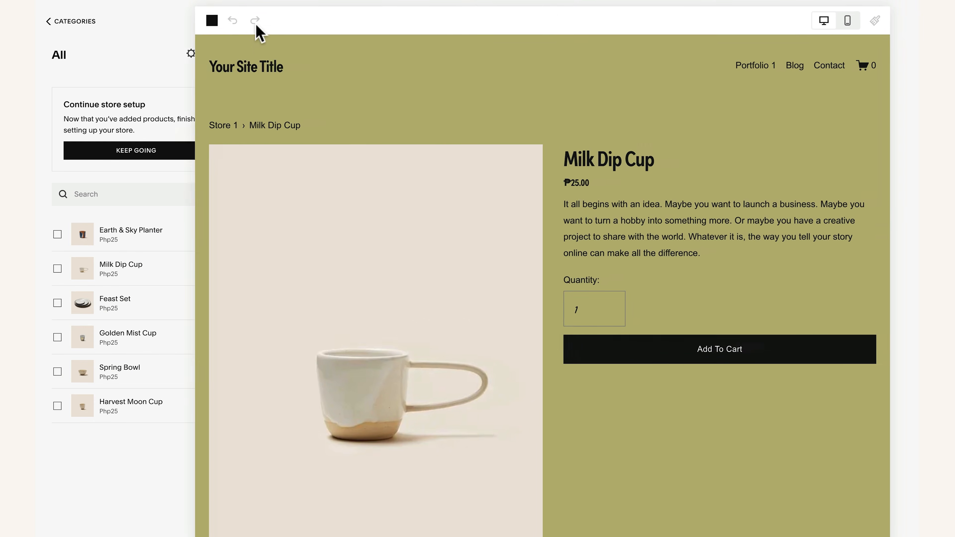
pyautogui.moveTo(715, 139)
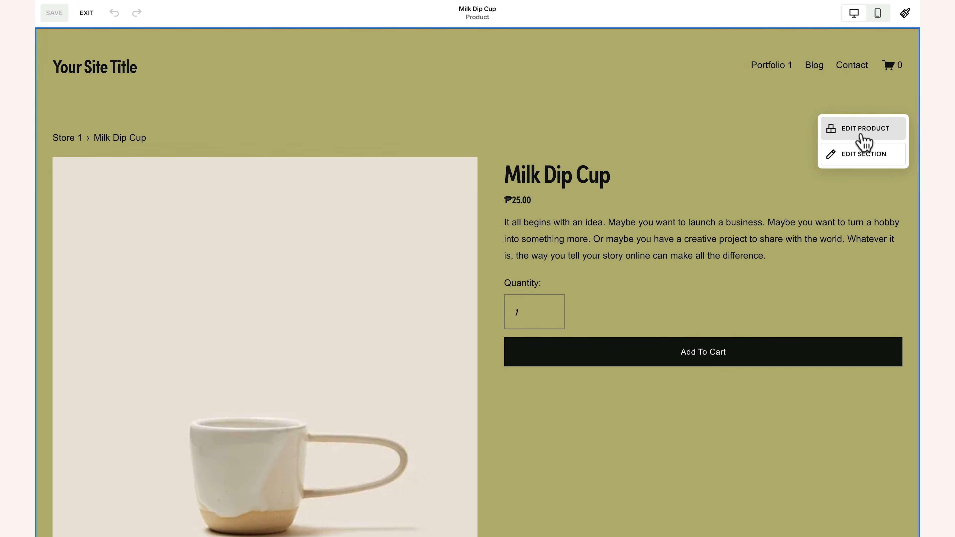
# - Try the Half format on the Milk Dip Cup section, revert to Simple, then select Earth & Sky Planter
pyautogui.click(859, 154)
pyautogui.moveTo(779, 150); pyautogui.dragTo(523, 130)
pyautogui.click(493, 203)
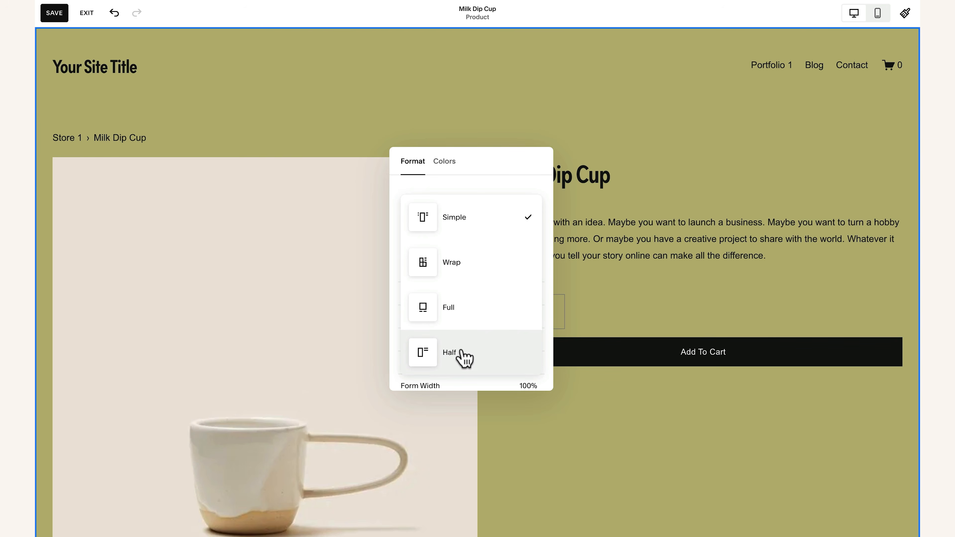
pyautogui.click(465, 357)
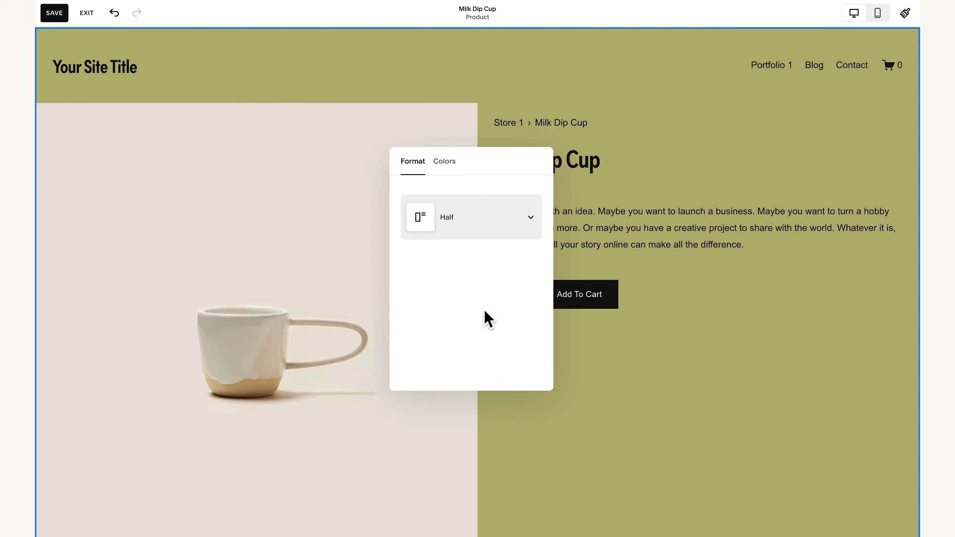
pyautogui.click(477, 229)
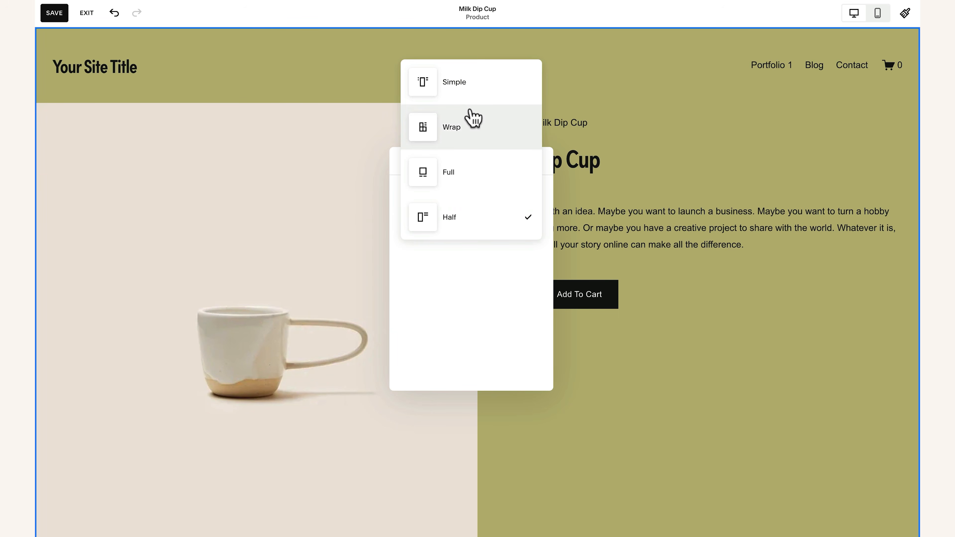
pyautogui.click(471, 83)
pyautogui.scroll(-3, 478, 314)
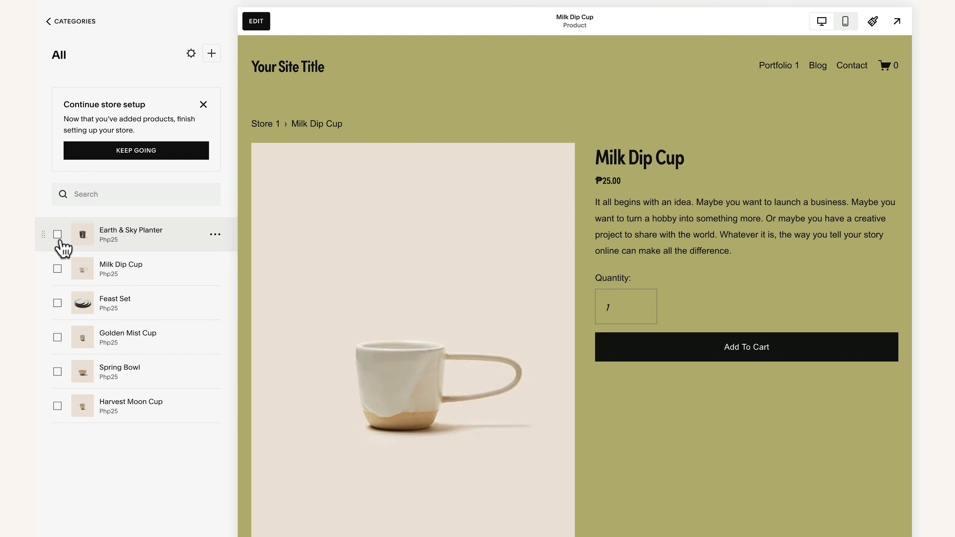
pyautogui.click(57, 234)
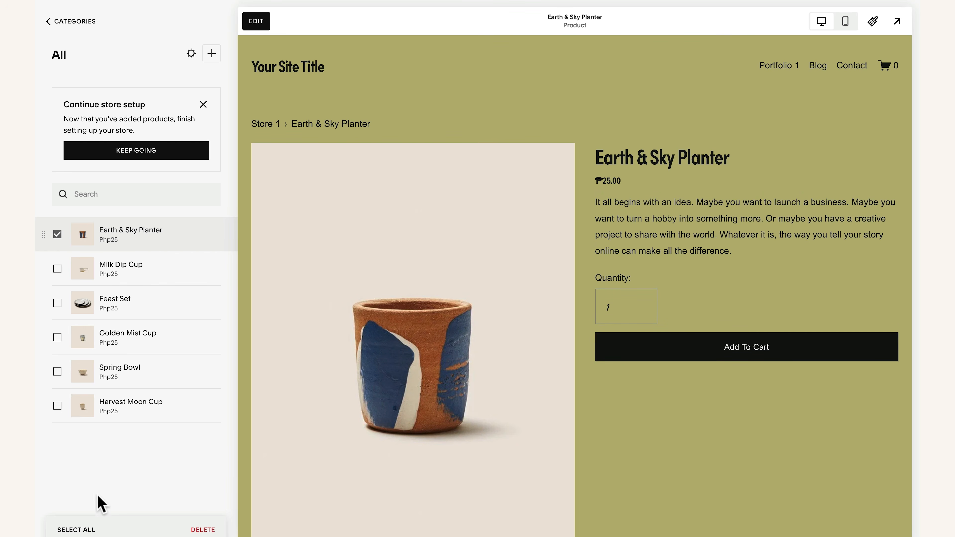
# - Delete all six sample products from the store and start adding a new product
pyautogui.click(95, 531)
pyautogui.click(203, 529)
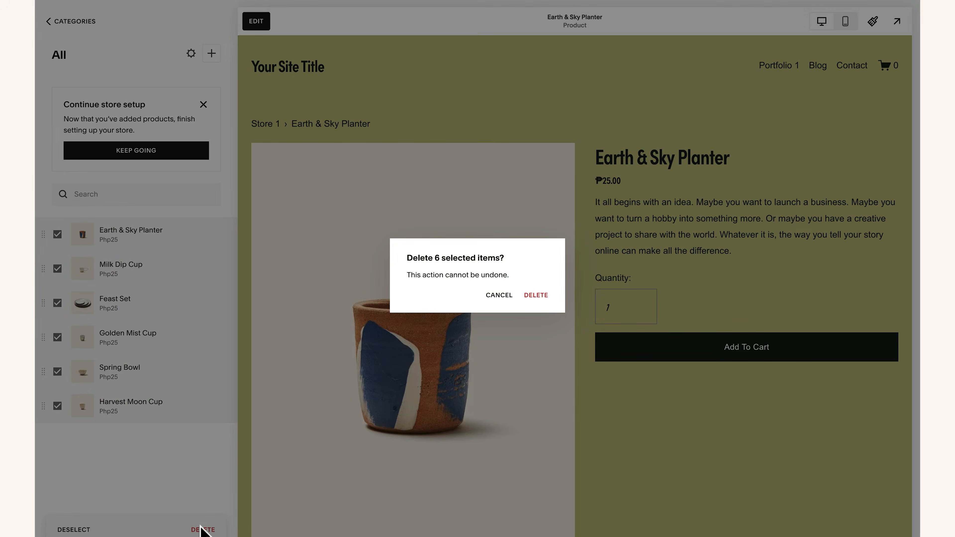
pyautogui.press('Return')
pyautogui.click(212, 55)
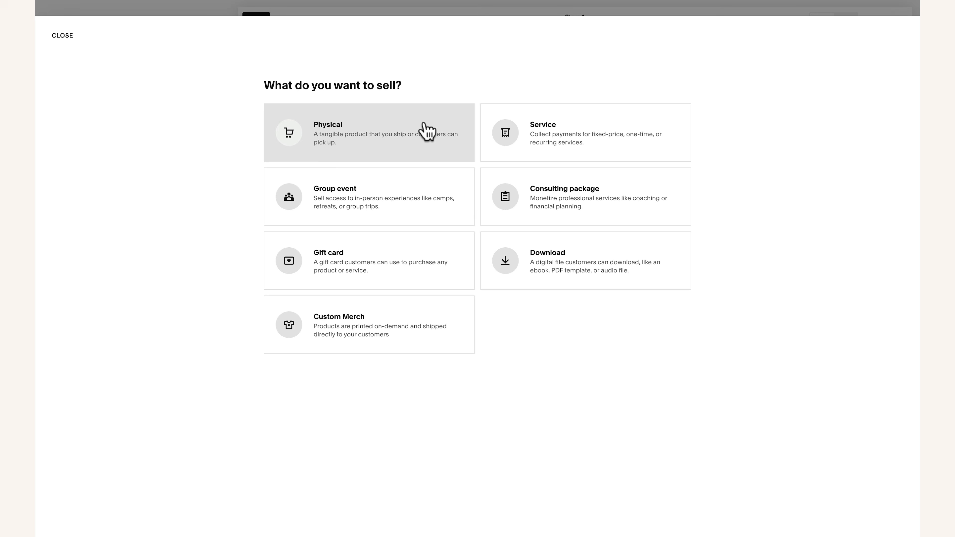
pyautogui.click(249, 405)
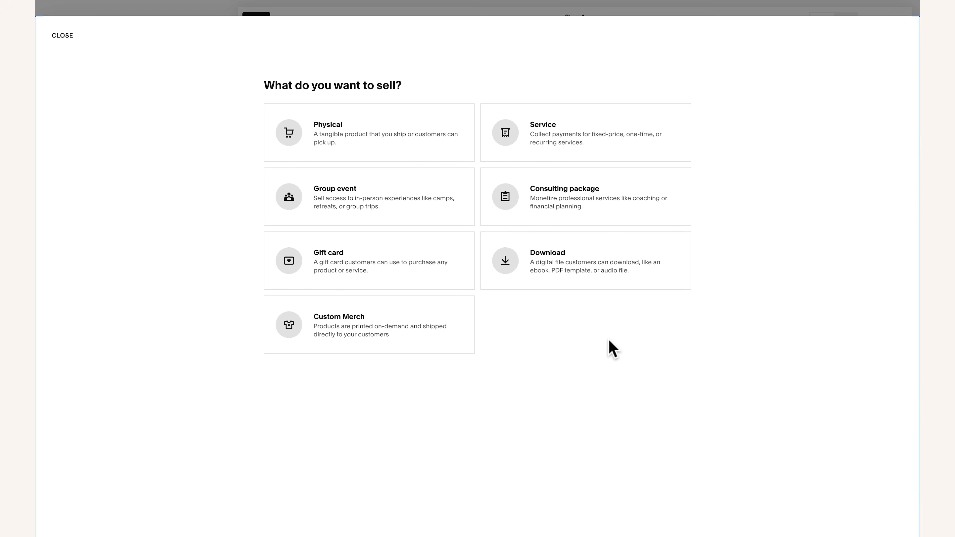
# - Choose Service as the type of product to sell
pyautogui.click(556, 118)
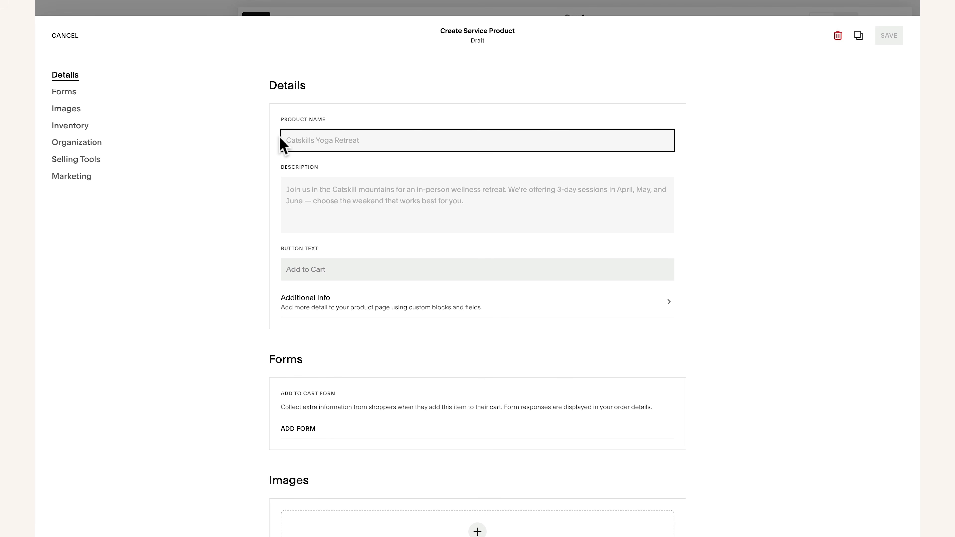
# - Name the product 'Photography Package' and apply Additional Info with no blocks added
pyautogui.write('Photography Package')
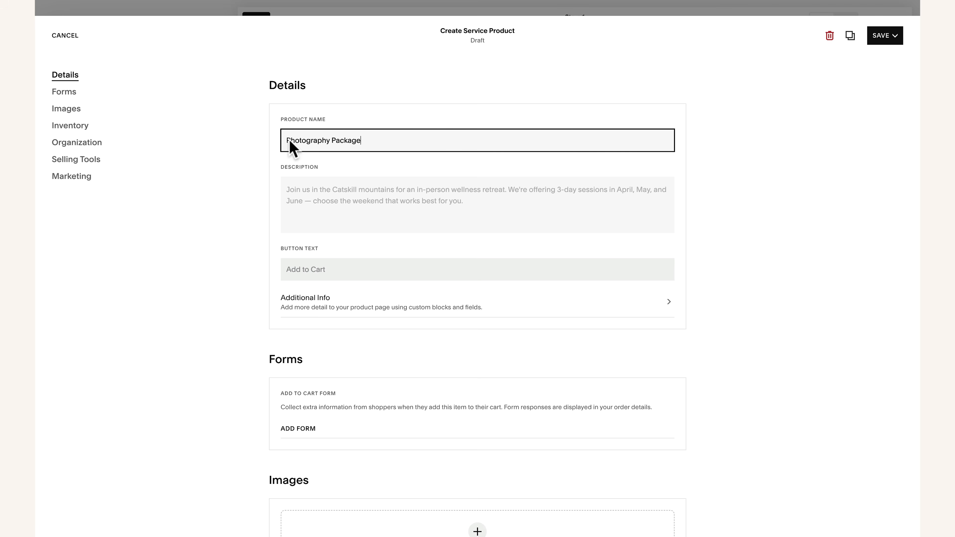
pyautogui.click(332, 268)
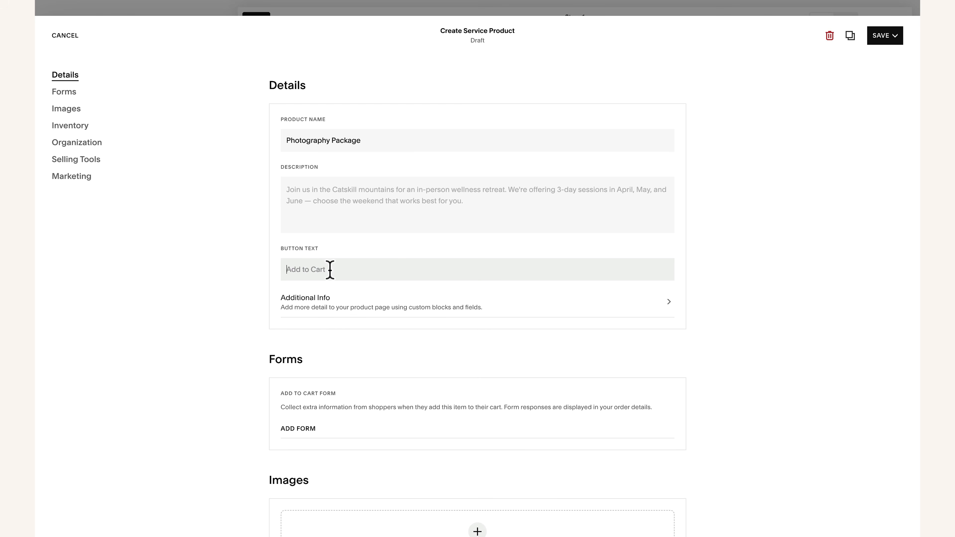
pyautogui.click(333, 304)
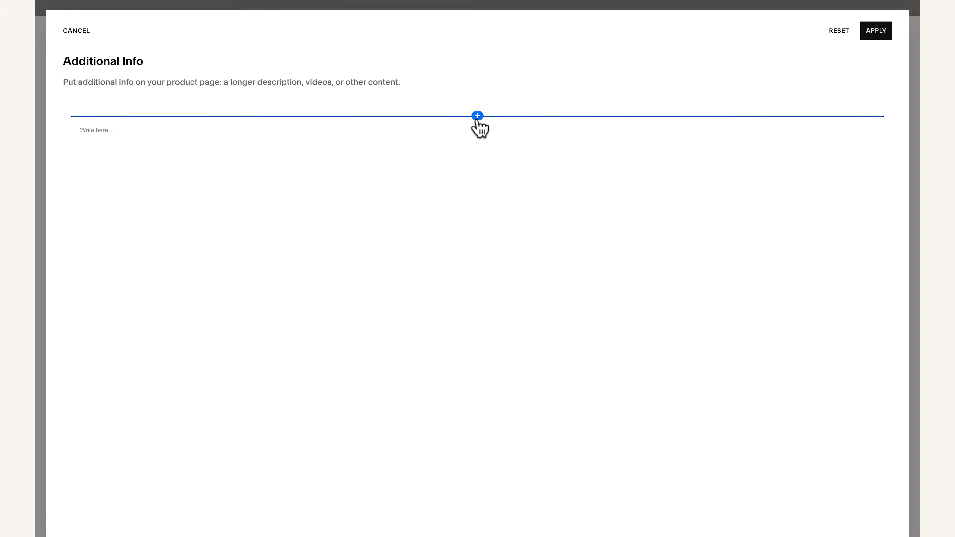
pyautogui.click(478, 117)
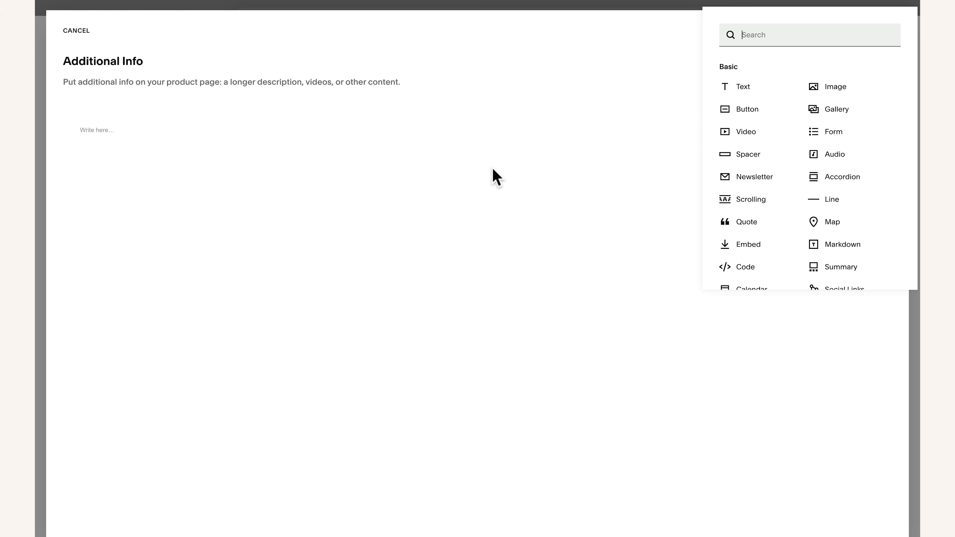
pyautogui.click(529, 84)
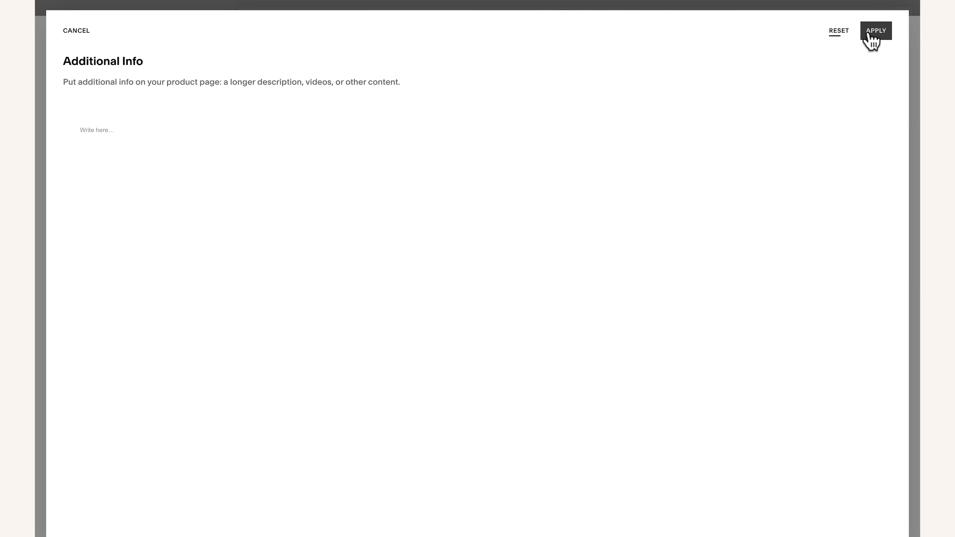
pyautogui.click(876, 30)
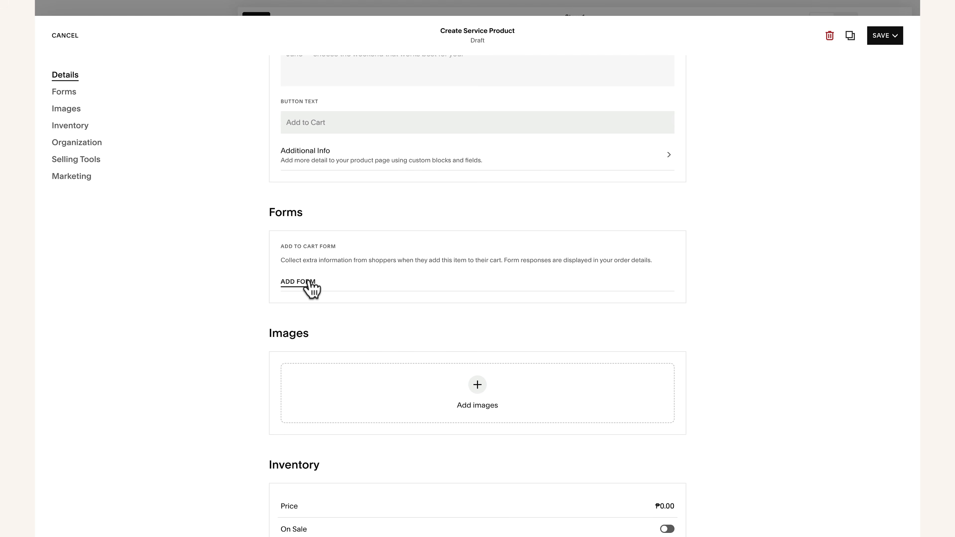
# - Start adding product variants and choose a Custom option type
pyautogui.click(309, 283)
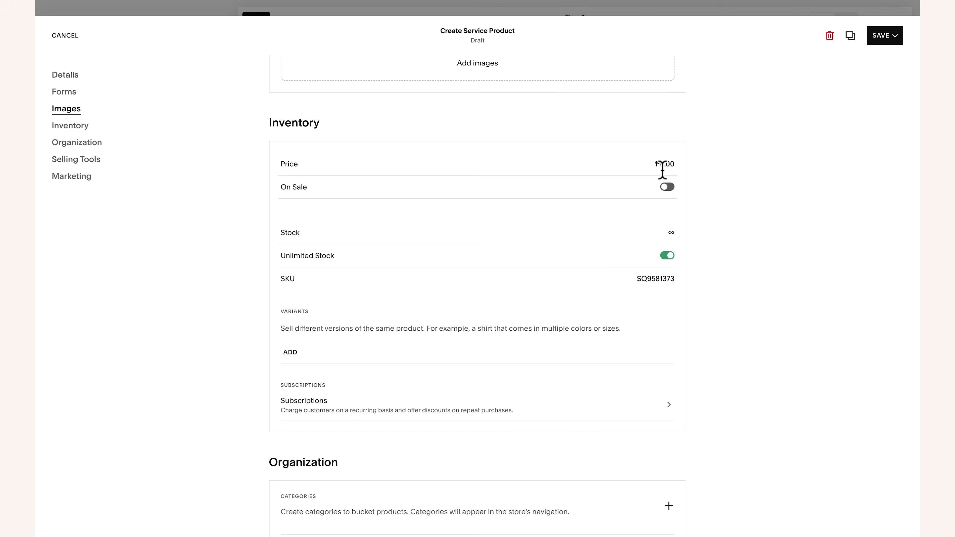
pyautogui.click(667, 255)
pyautogui.click(290, 353)
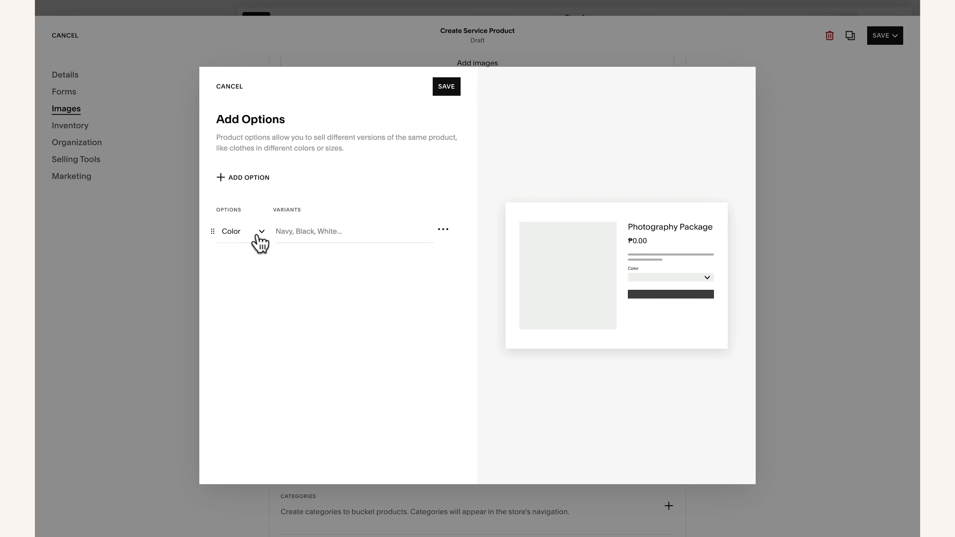
pyautogui.click(259, 241)
pyautogui.click(247, 298)
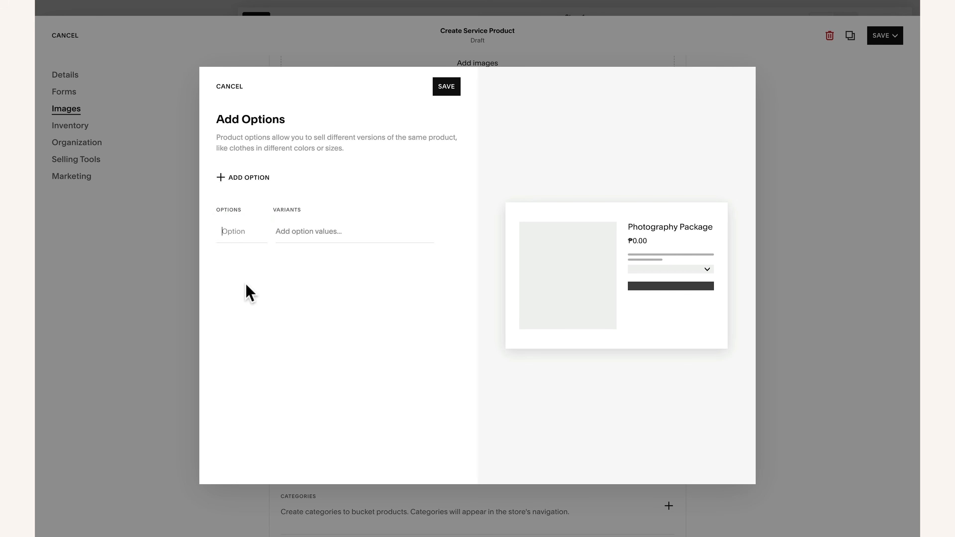
# - Name the option Tier with values Standard and Premium, and save the variants
pyautogui.write('Tier')
pyautogui.click(308, 230)
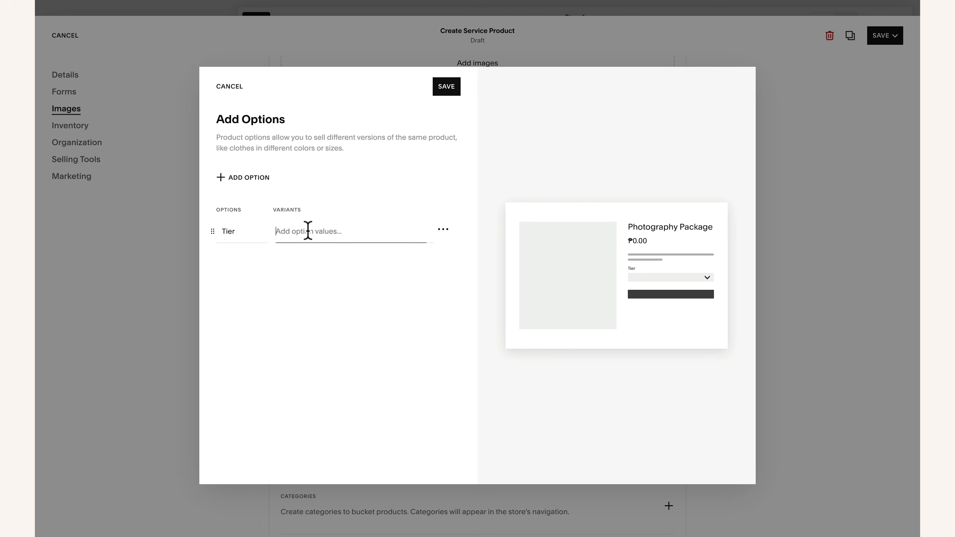
pyautogui.write('Standard')
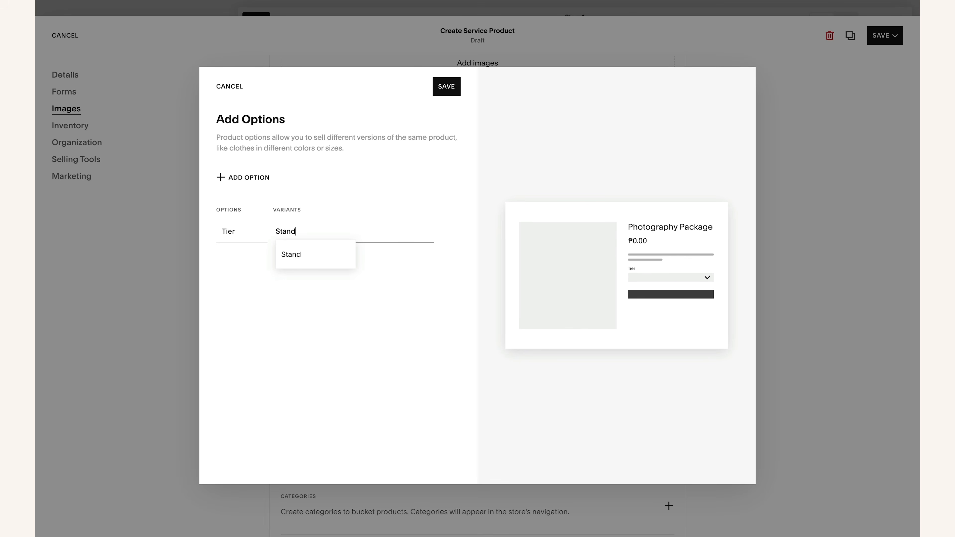
pyautogui.press('Return')
pyautogui.write('emo')
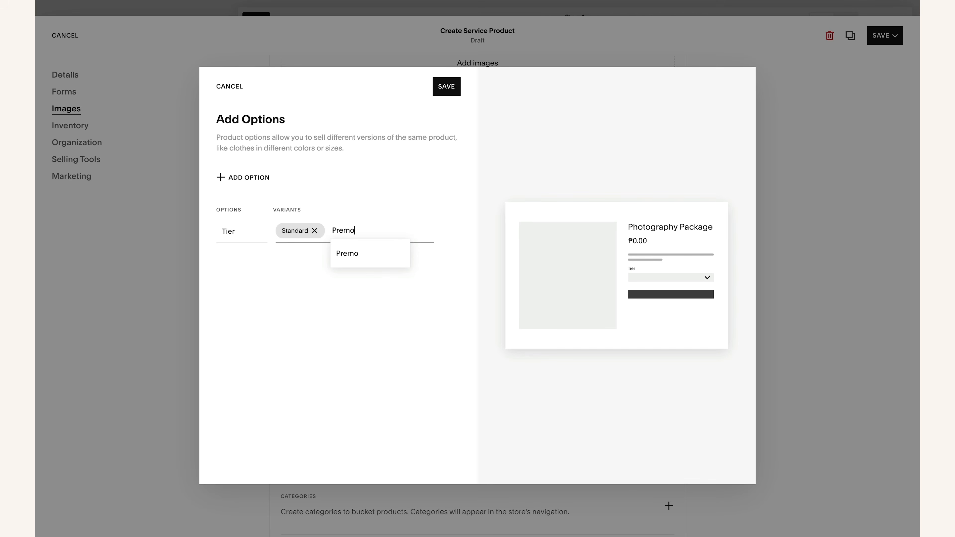
pyautogui.press('BackSpace')
pyautogui.press('BackSpace')
pyautogui.write('ium')
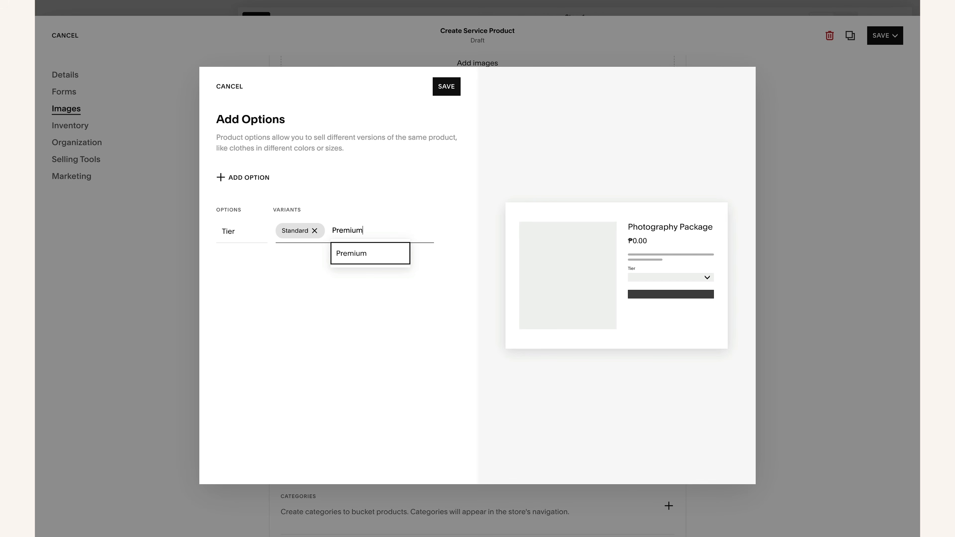
pyautogui.press('Return')
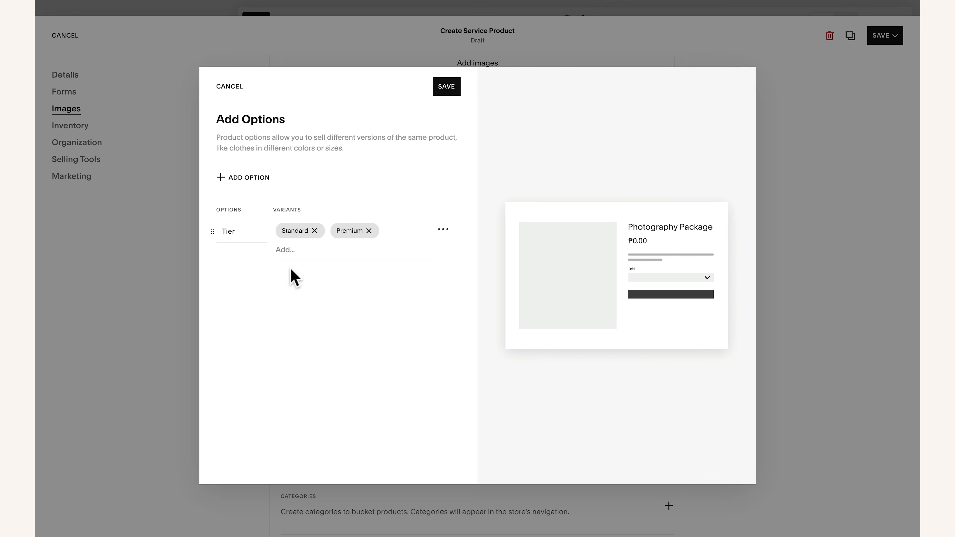
pyautogui.click(450, 89)
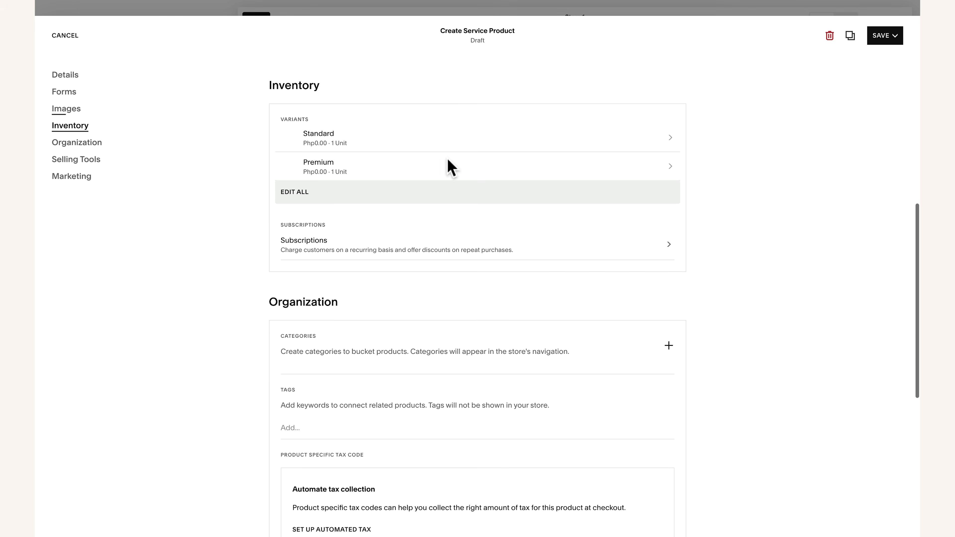
# - Open the Photography Package's SEO and URL settings under Marketing
pyautogui.click(410, 142)
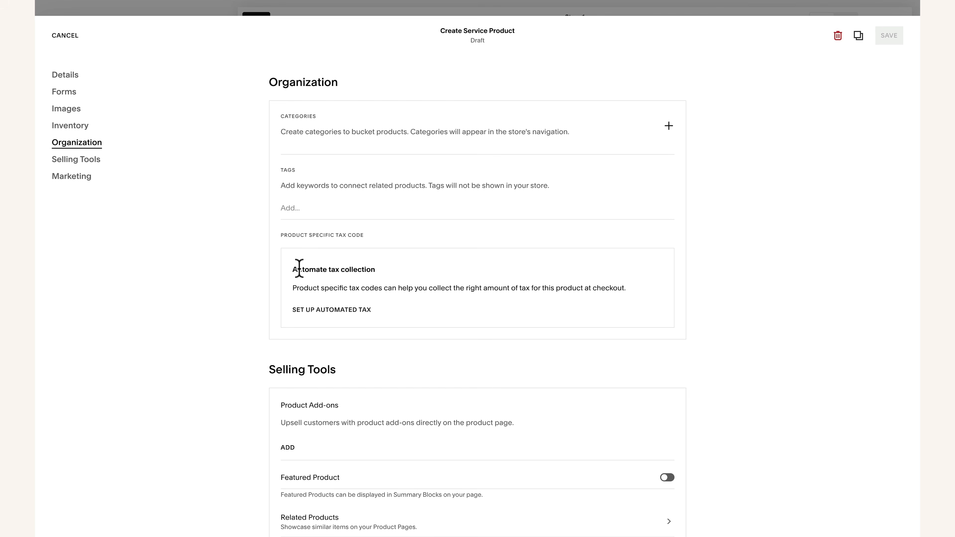
pyautogui.scroll(-4, 324, 205)
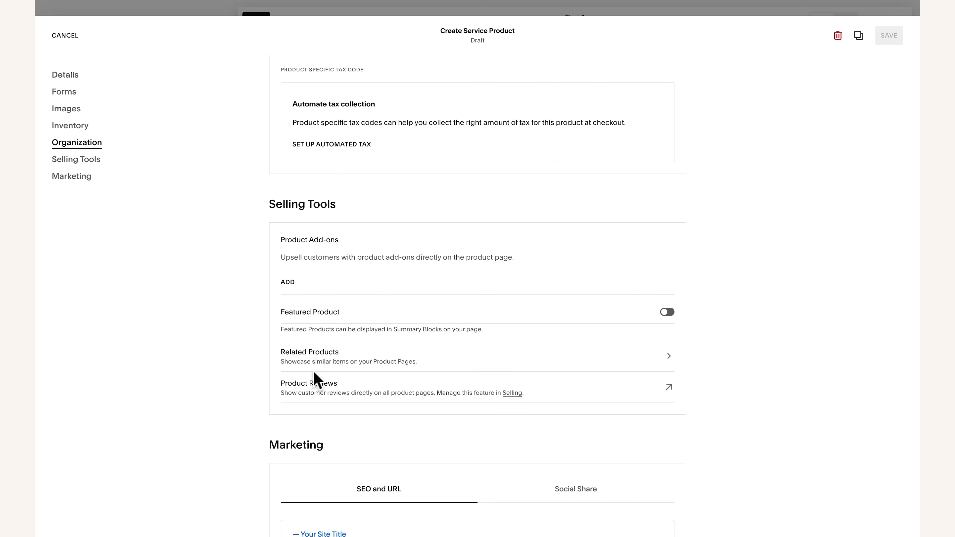
pyautogui.scroll(-3, 638, 370)
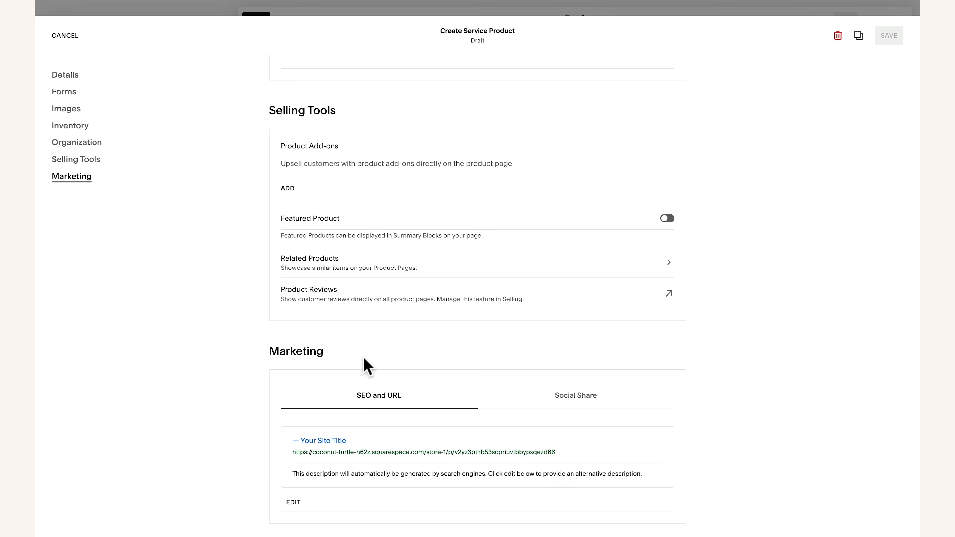
pyautogui.click(294, 503)
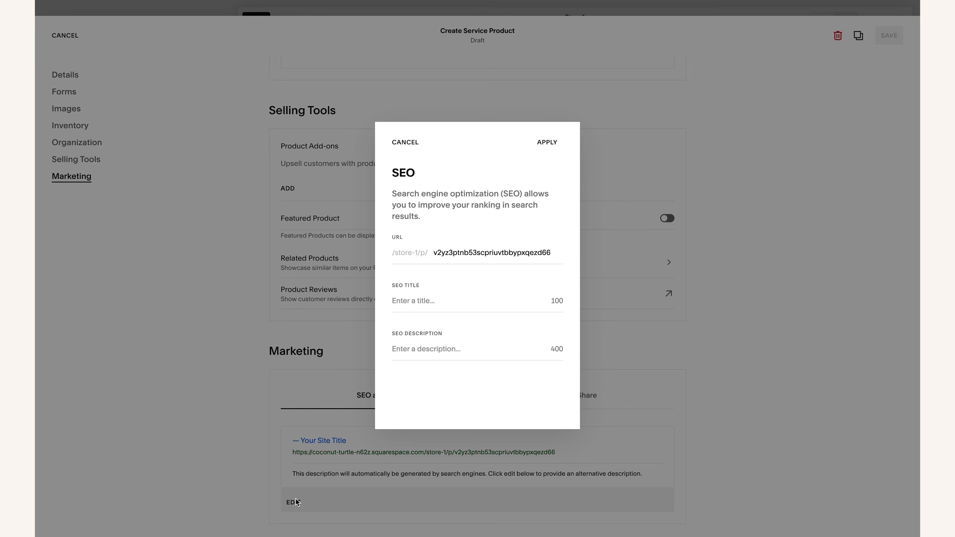
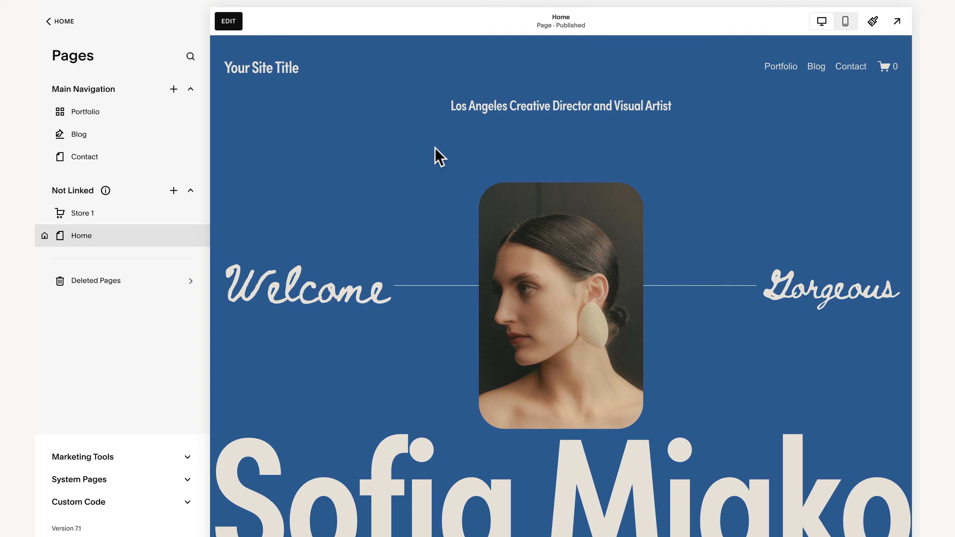
# - Check the Contact page's header and footer visibility, then start editing the Home page
pyautogui.moveTo(192, 160)
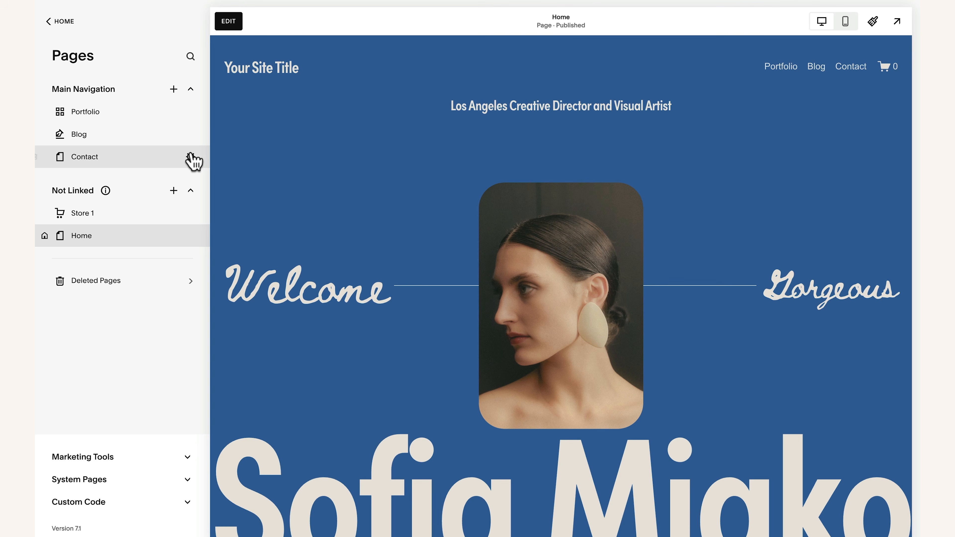
pyautogui.click(190, 157)
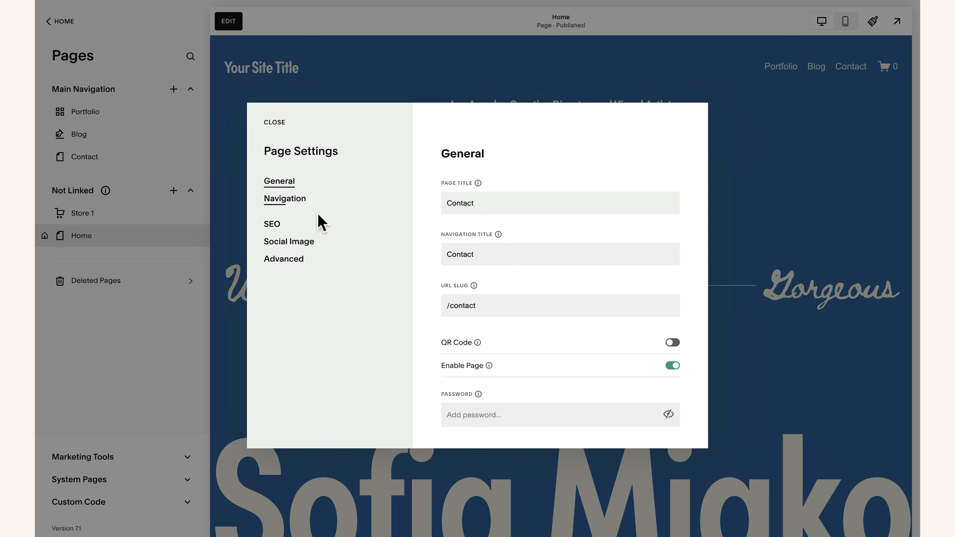
pyautogui.click(299, 206)
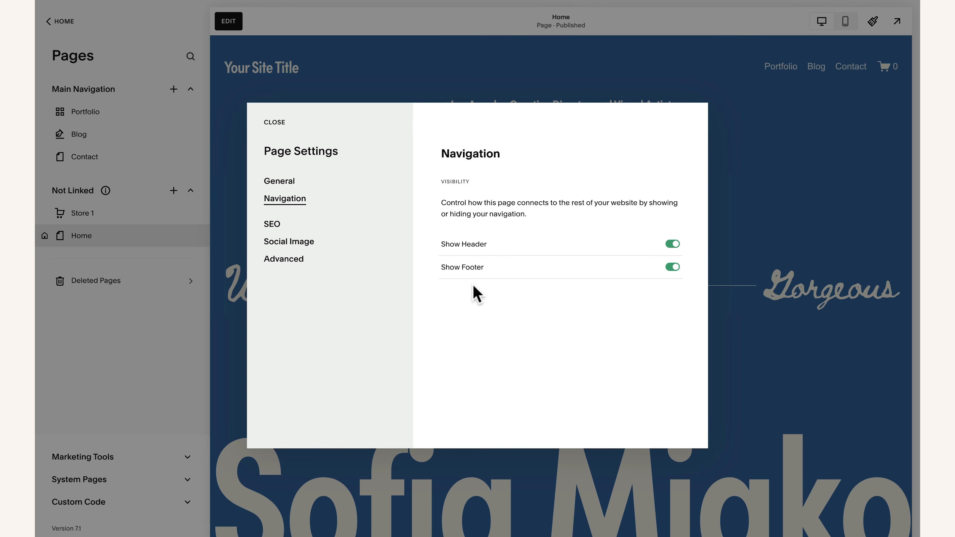
pyautogui.press('Escape')
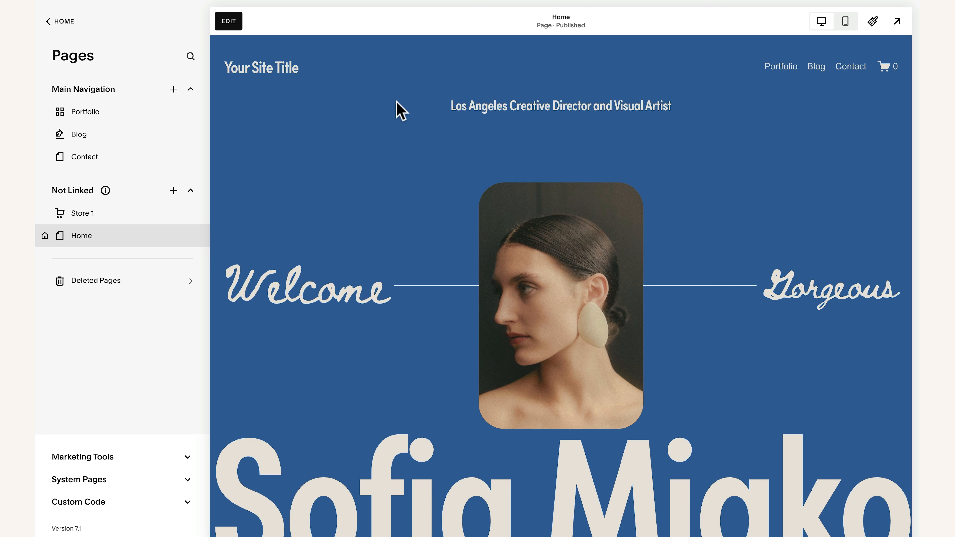
pyautogui.click(233, 23)
# - Replace the header's 'Your Site Title' placeholder with the site owner's name
pyautogui.moveTo(438, 50)
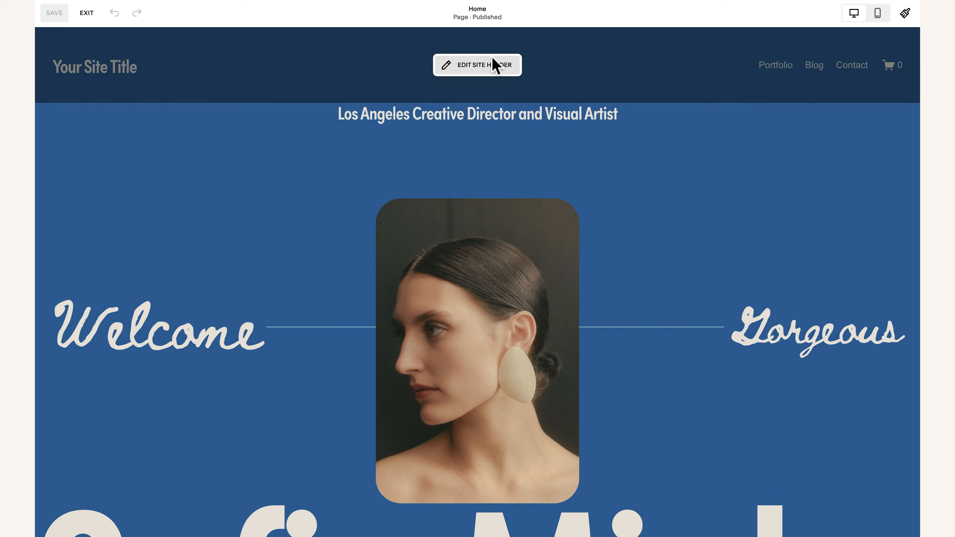
pyautogui.click(479, 70)
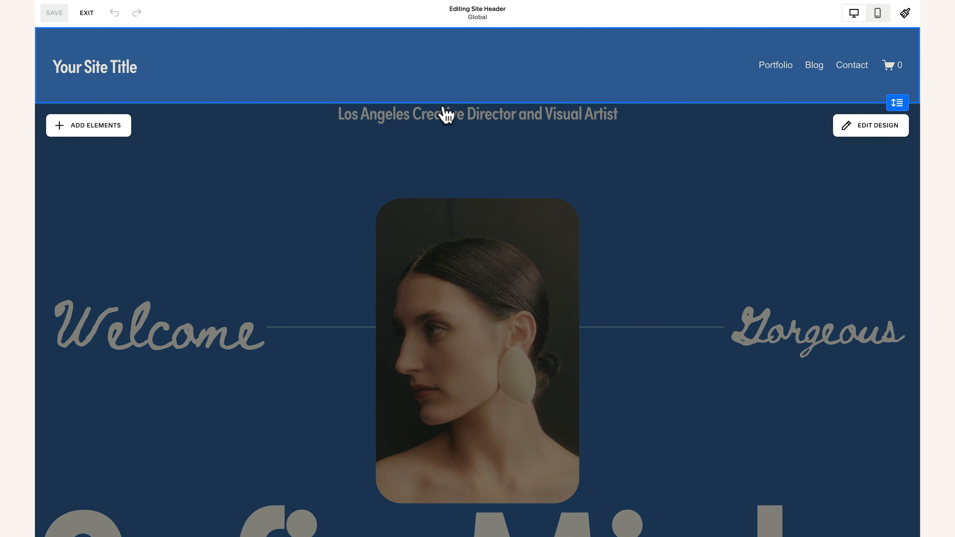
pyautogui.click(108, 80)
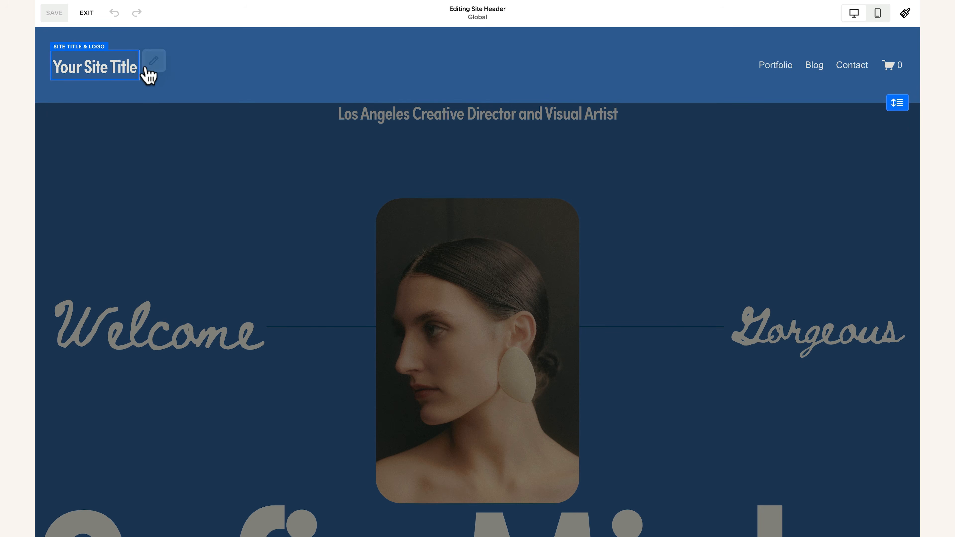
pyautogui.click(152, 63)
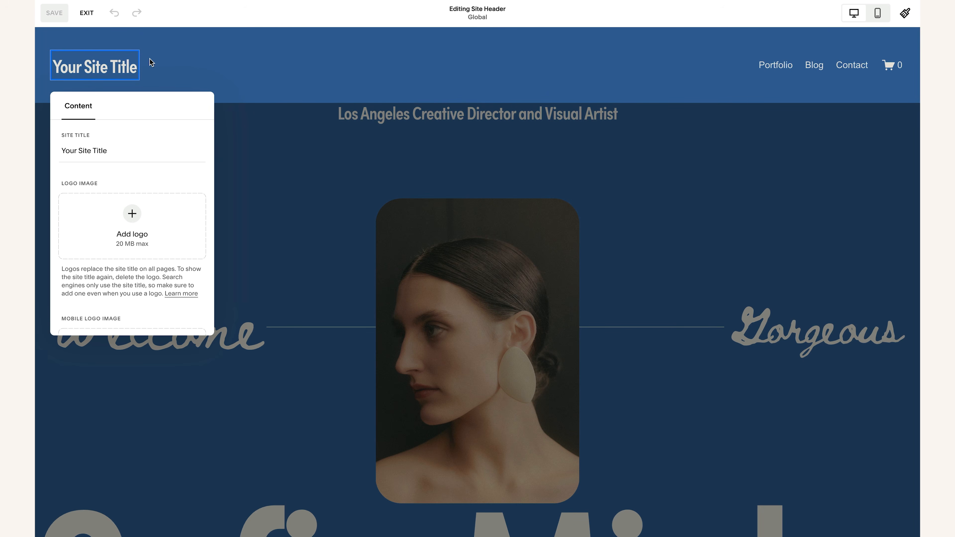
pyautogui.moveTo(125, 150); pyautogui.dragTo(62, 151)
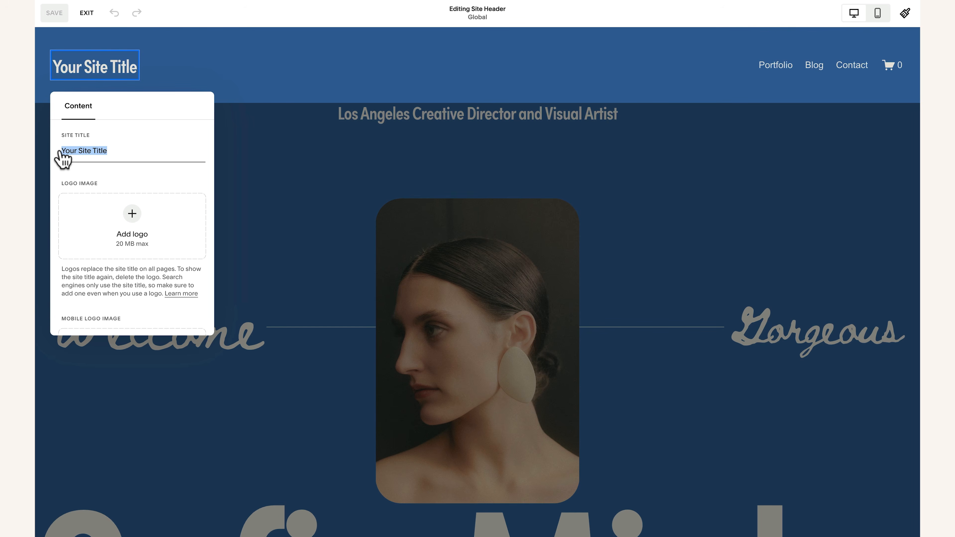
pyautogui.write('Sofia Miako')
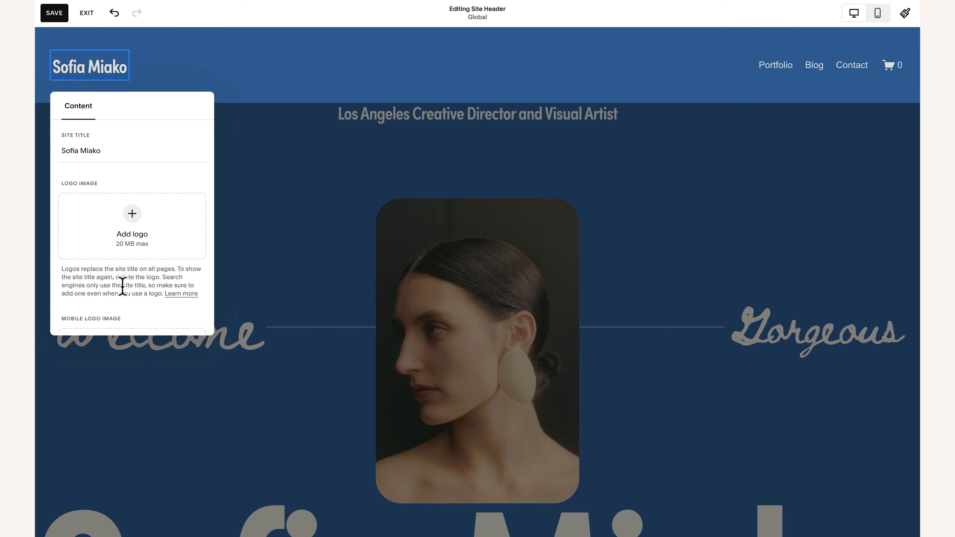
pyautogui.scroll(-3, 121, 282)
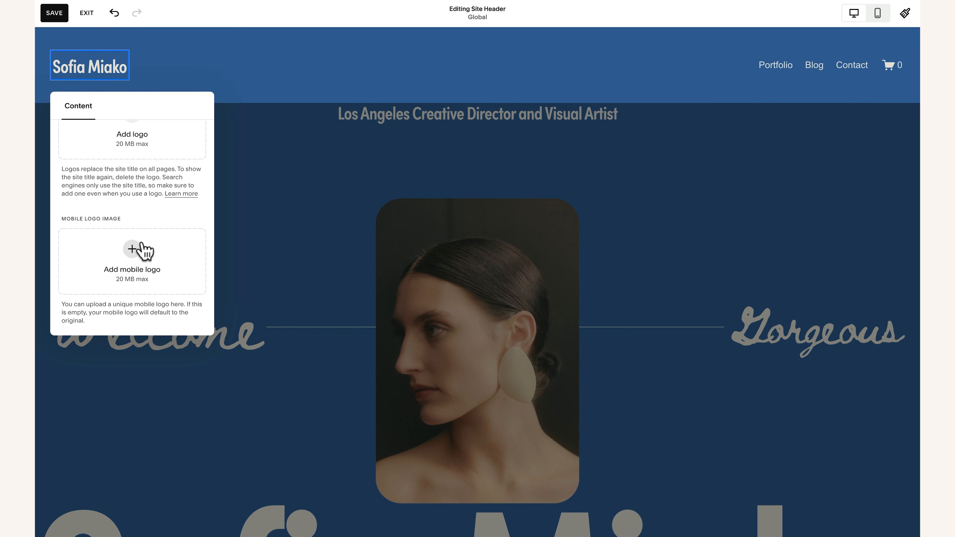
pyautogui.press('Escape')
pyautogui.click(808, 69)
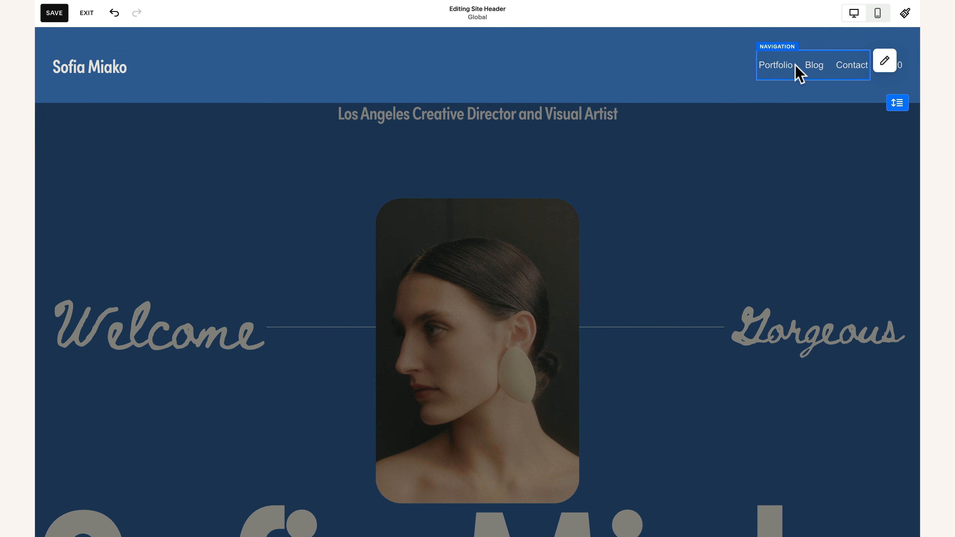
# - Move Contact from Main Navigation into Not Linked, leaving Portfolio and Blog linked
pyautogui.click(886, 61)
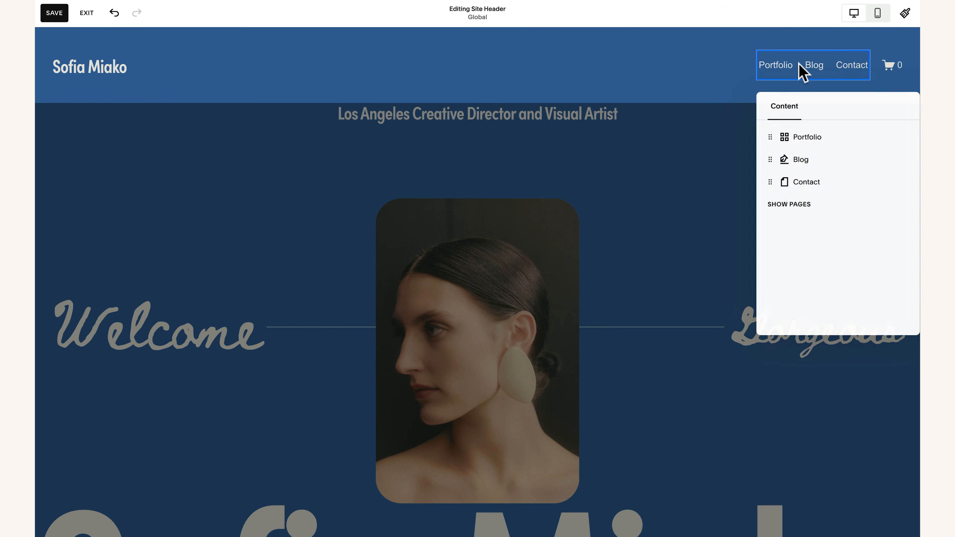
pyautogui.moveTo(838, 92); pyautogui.dragTo(537, 48)
pyautogui.moveTo(467, 92)
pyautogui.mouseDown()
pyautogui.moveTo(471, 109)
pyautogui.moveTo(474, 93)
pyautogui.mouseUp()
pyautogui.click(87, 13)
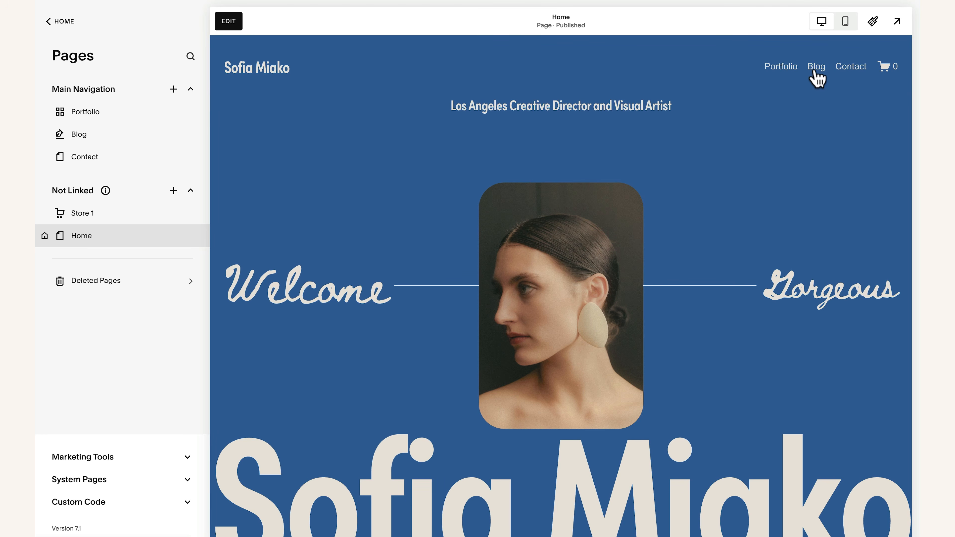
pyautogui.moveTo(107, 115)
pyautogui.mouseDown()
pyautogui.moveTo(111, 156)
pyautogui.moveTo(119, 120)
pyautogui.mouseUp()
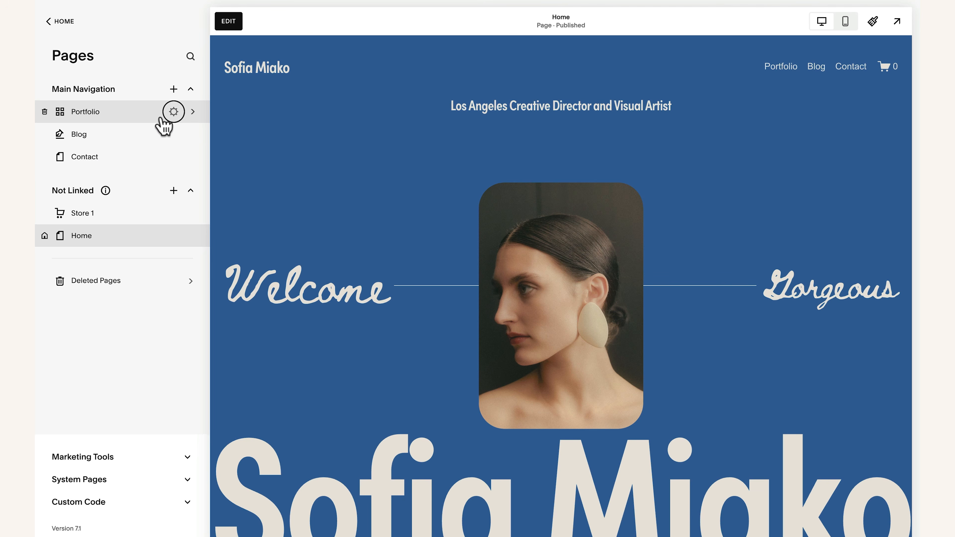
pyautogui.moveTo(107, 147); pyautogui.dragTo(104, 214)
pyautogui.moveTo(105, 215); pyautogui.dragTo(105, 213)
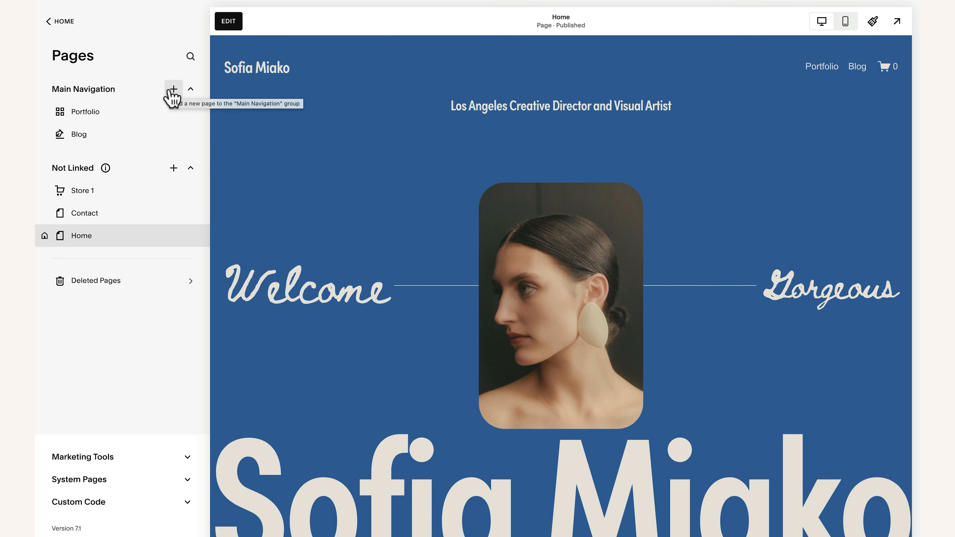
# - Add a 'Shop' dropdown to Main Navigation and place Store 1 inside it
pyautogui.click(173, 89)
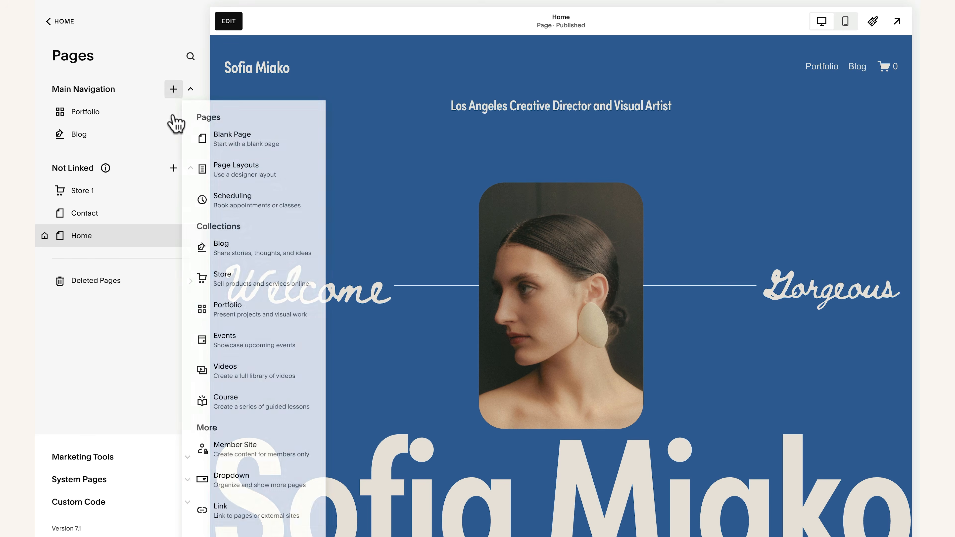
pyautogui.click(263, 485)
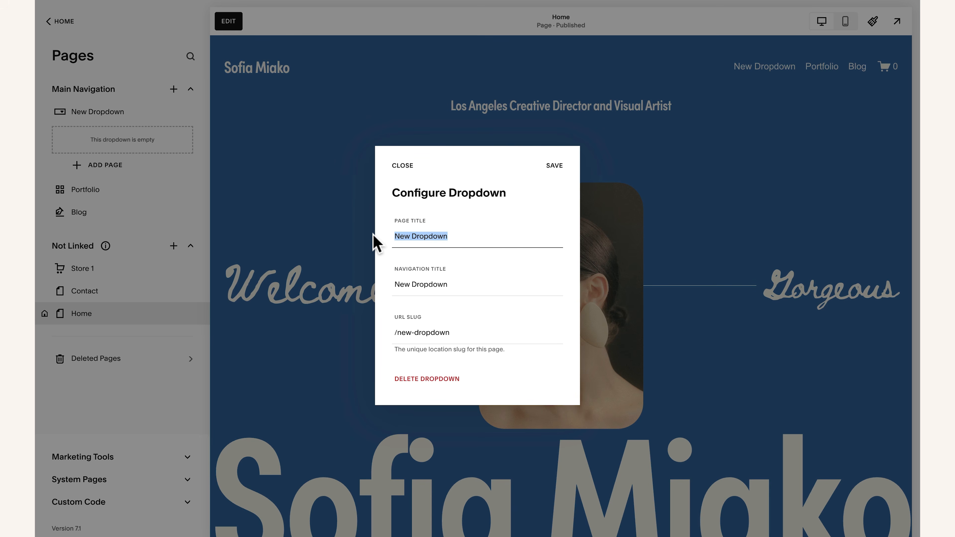
pyautogui.write('Shop')
pyautogui.press('super+a')
pyautogui.click(447, 285)
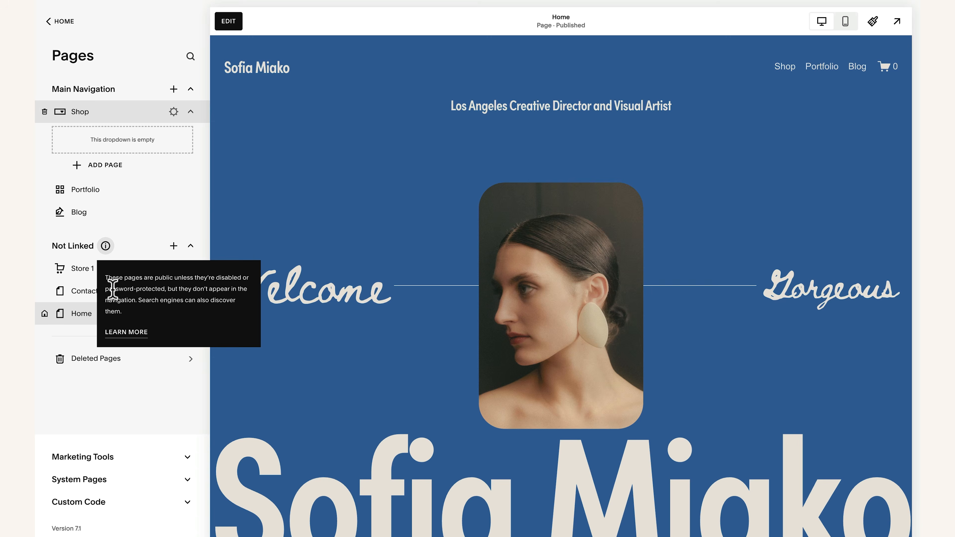
pyautogui.moveTo(80, 270); pyautogui.dragTo(106, 136)
pyautogui.click(228, 22)
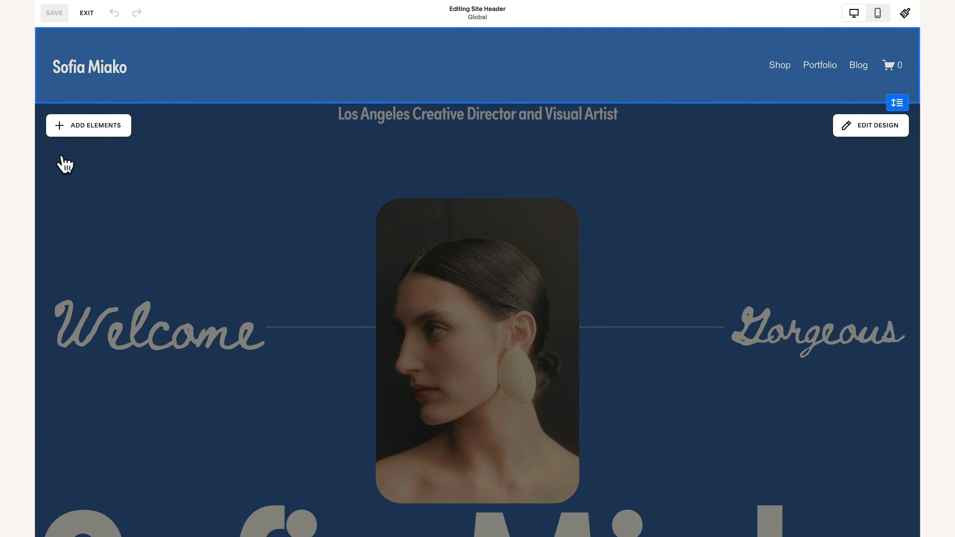
# - Add Social Links to the header, removing the trial button and Language Switch notice
pyautogui.click(75, 129)
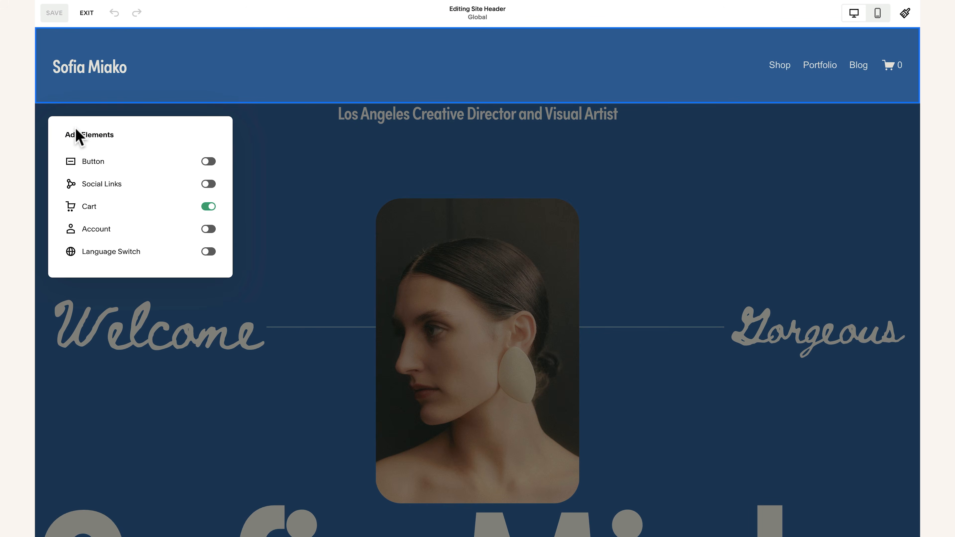
pyautogui.click(208, 161)
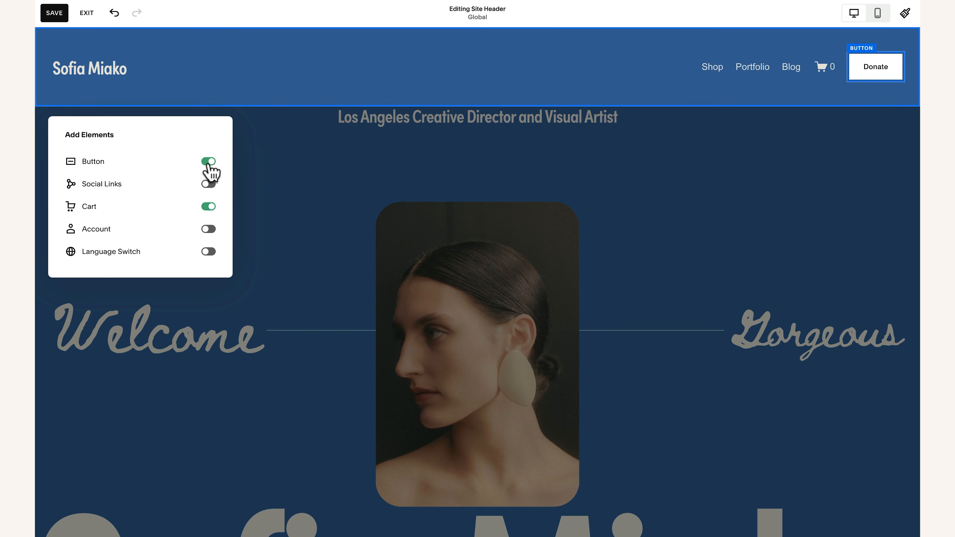
pyautogui.click(209, 184)
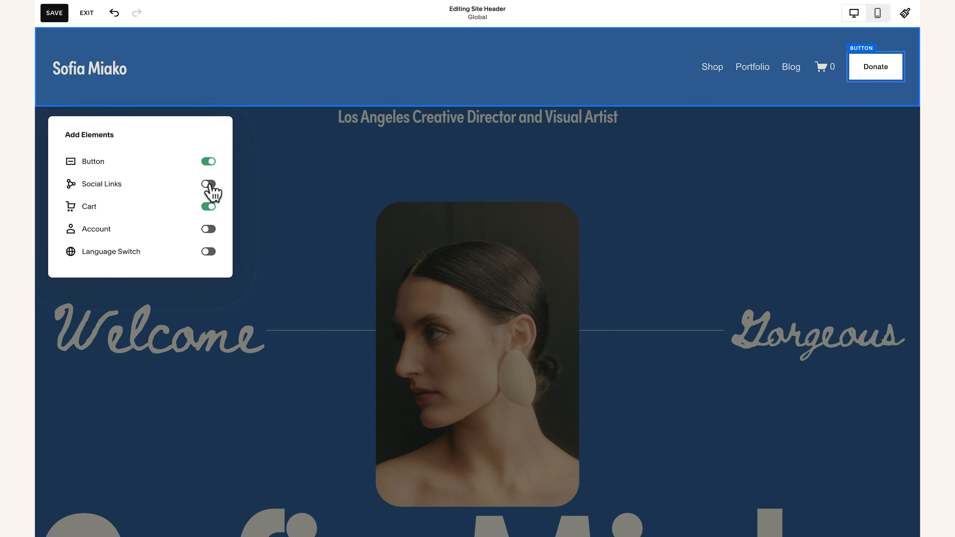
pyautogui.click(209, 162)
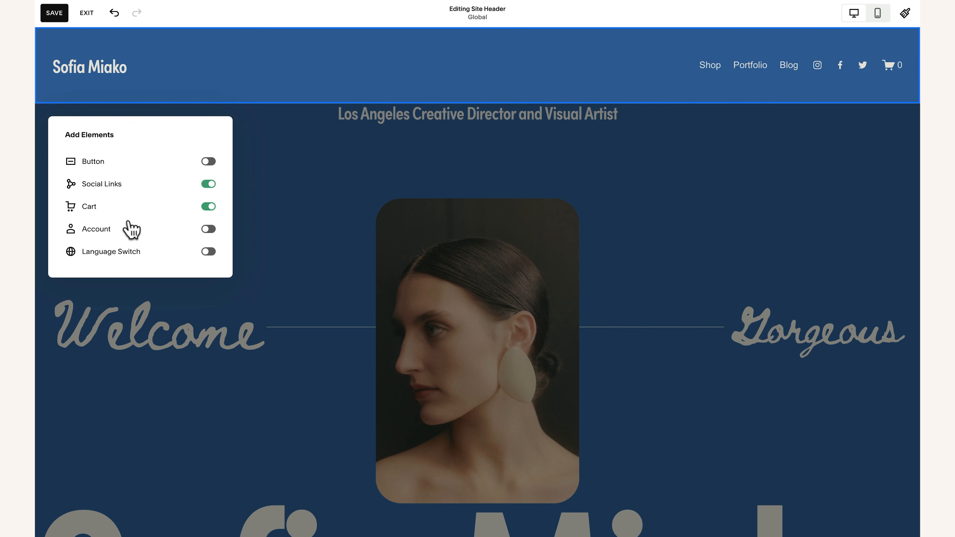
pyautogui.click(209, 252)
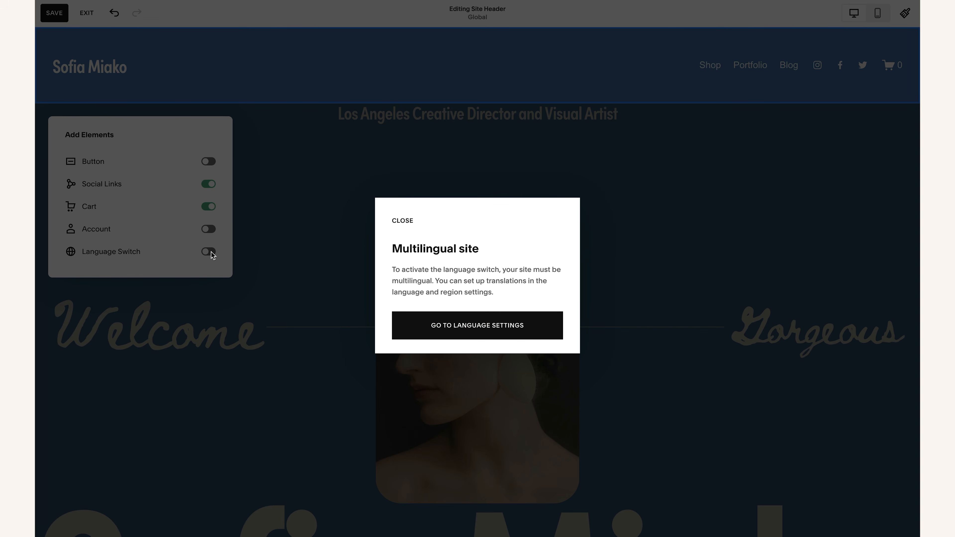
pyautogui.click(707, 110)
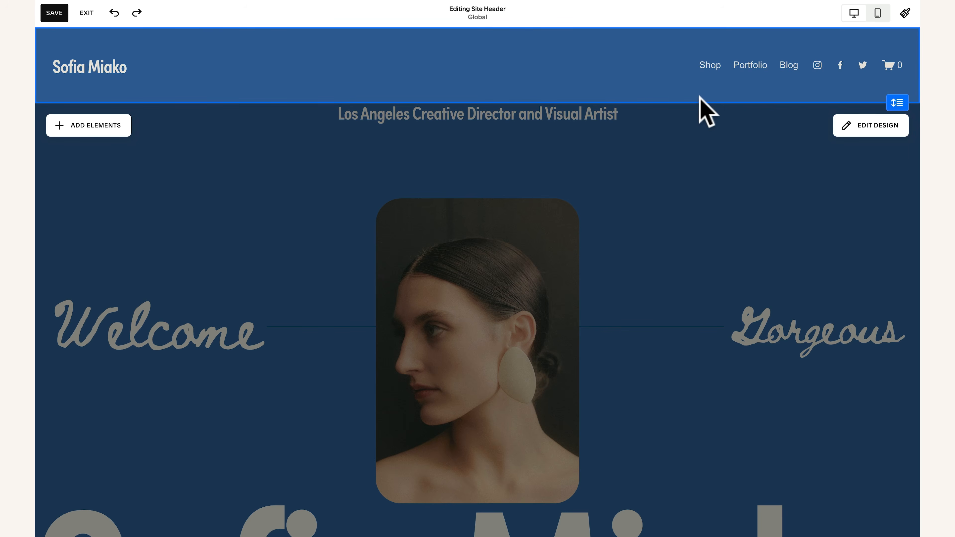
# - Resize the header and keep its centred-logo layout
pyautogui.moveTo(901, 102); pyautogui.dragTo(902, 80)
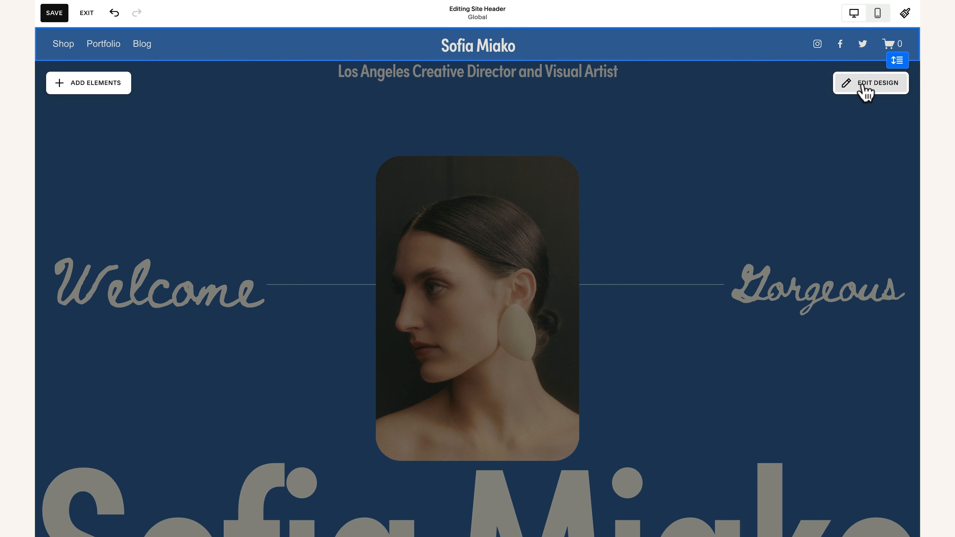
pyautogui.click(865, 91)
pyautogui.moveTo(759, 85); pyautogui.dragTo(455, 85)
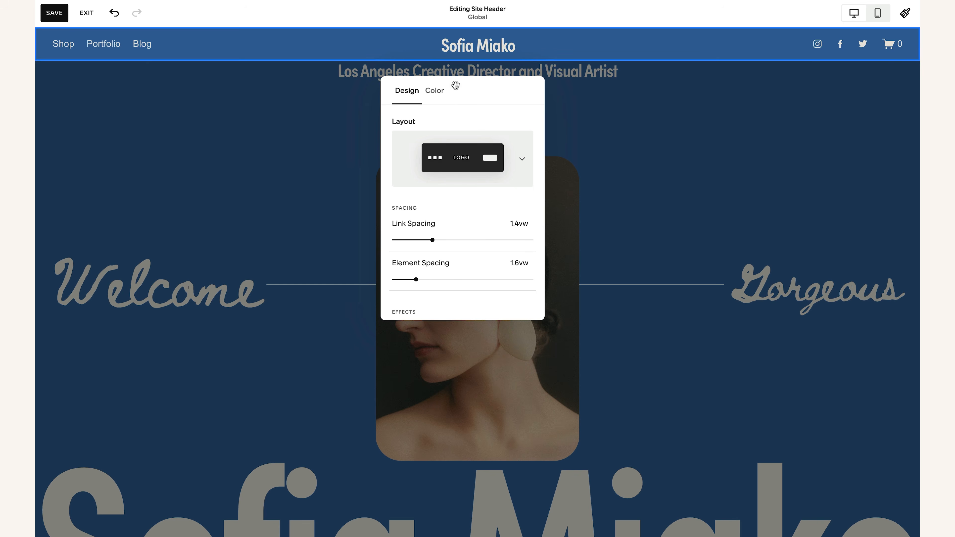
pyautogui.click(474, 165)
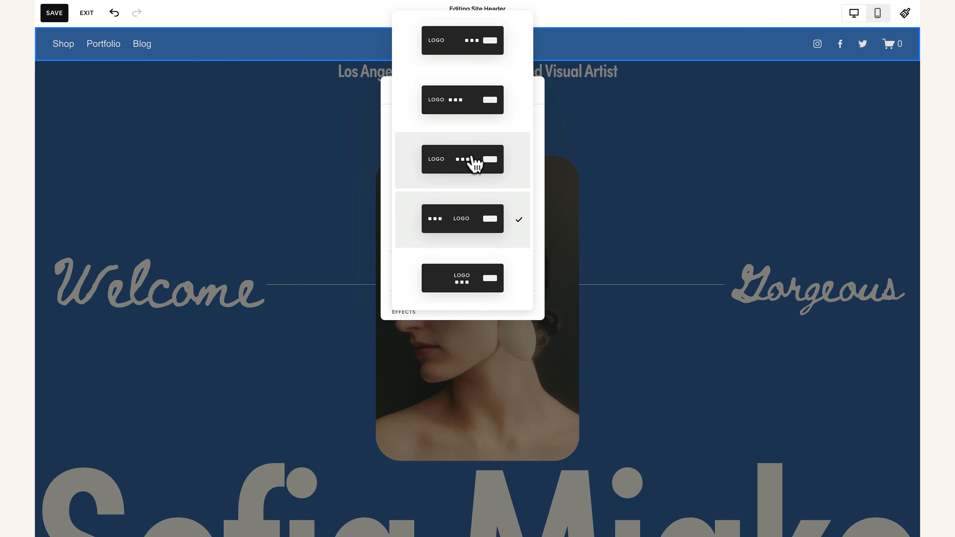
pyautogui.click(475, 222)
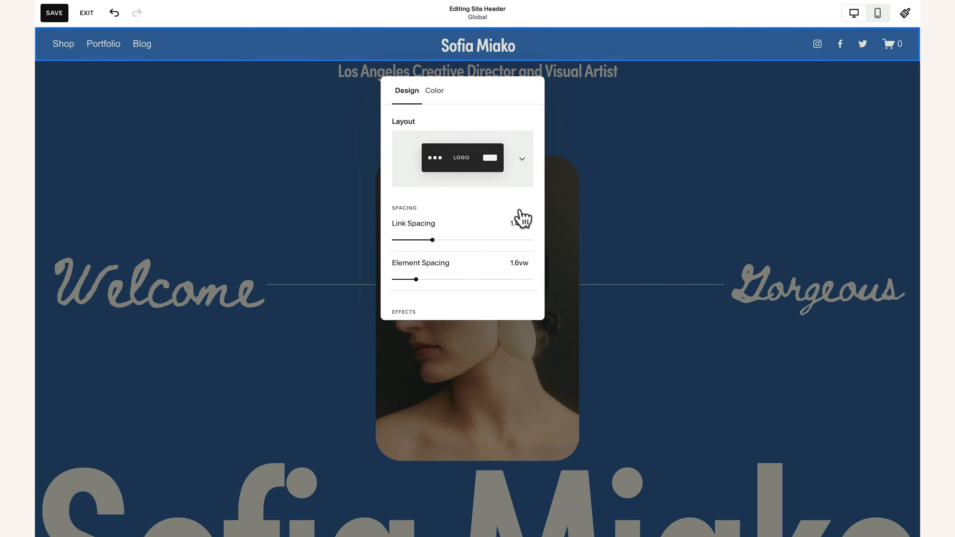
# - Set header link spacing to 1.6vw, make it fixed, and review its Adaptive colour
pyautogui.moveTo(431, 239); pyautogui.dragTo(437, 239)
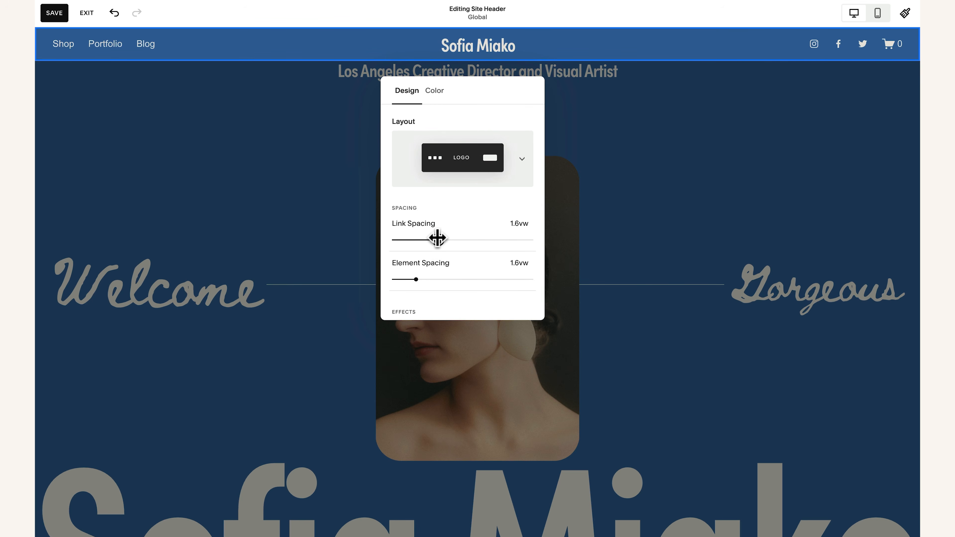
pyautogui.scroll(-4, 433, 282)
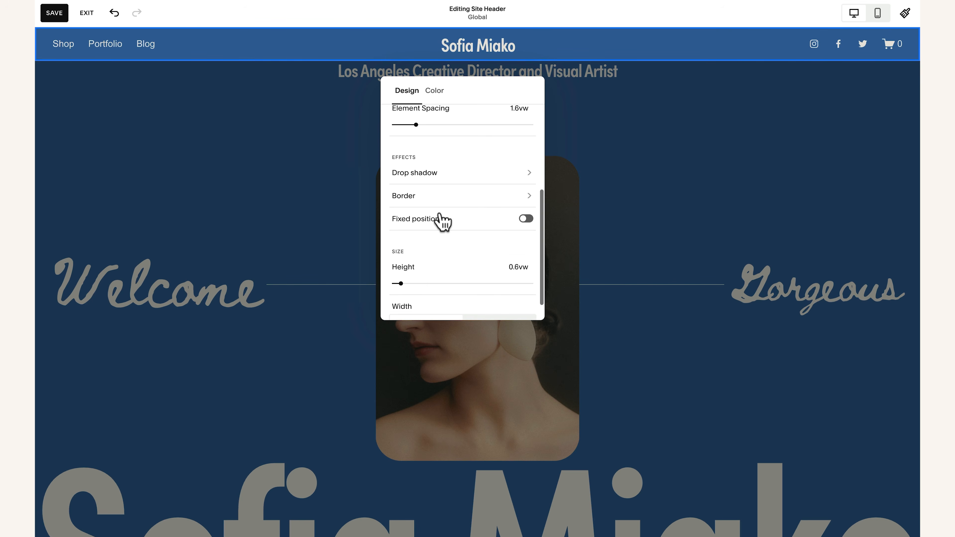
pyautogui.scroll(-2, 403, 237)
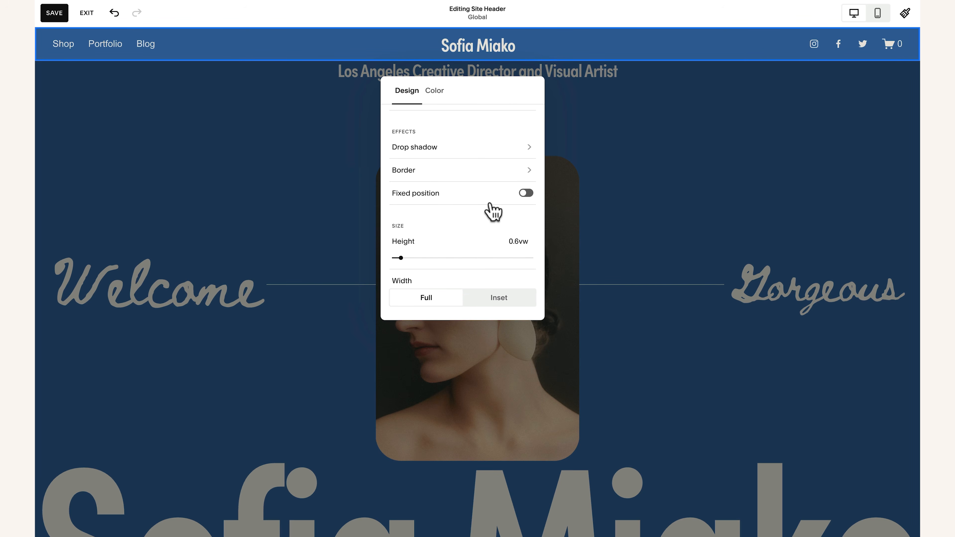
pyautogui.click(526, 193)
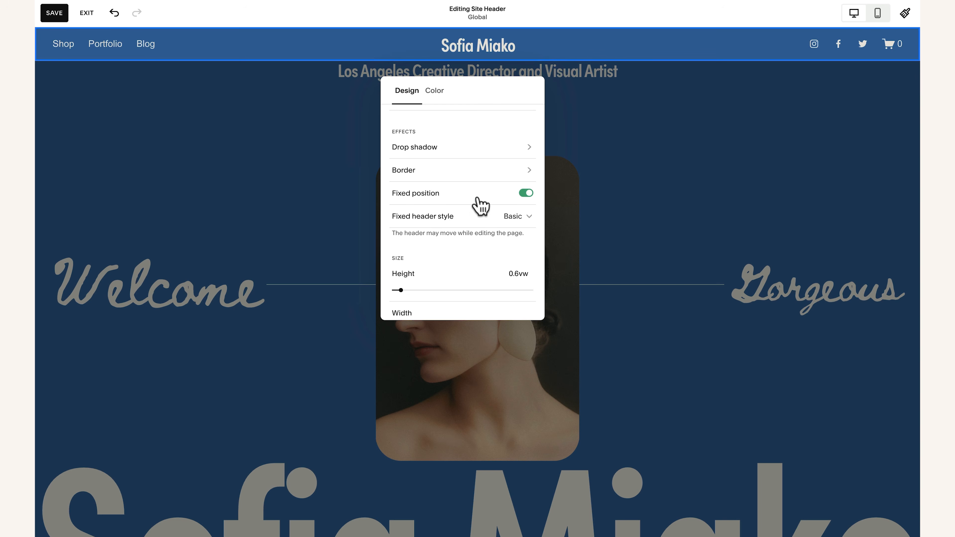
pyautogui.scroll(6, 463, 207)
pyautogui.click(435, 94)
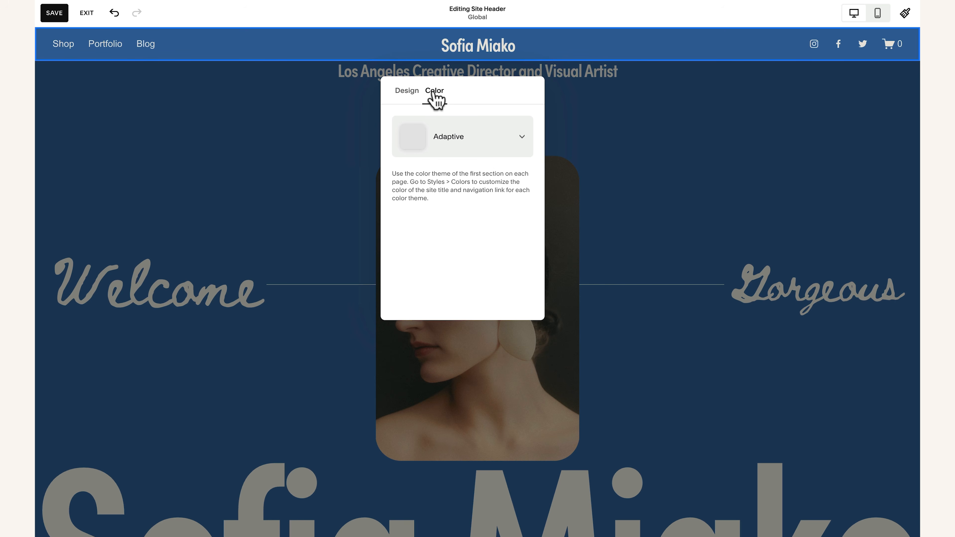
pyautogui.click(487, 153)
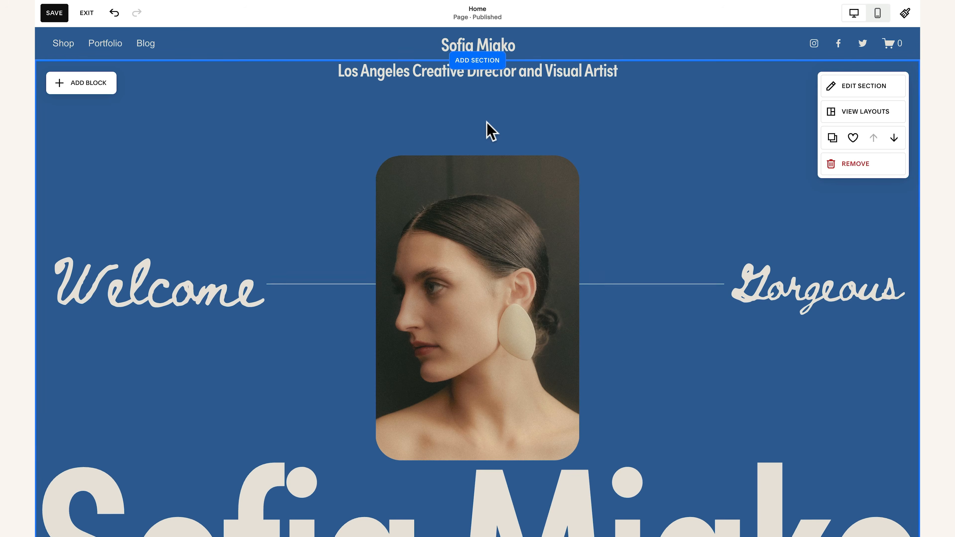
# - Add a footer with email, Site Title and social links, then a blank section
pyautogui.scroll(-18, 487, 122)
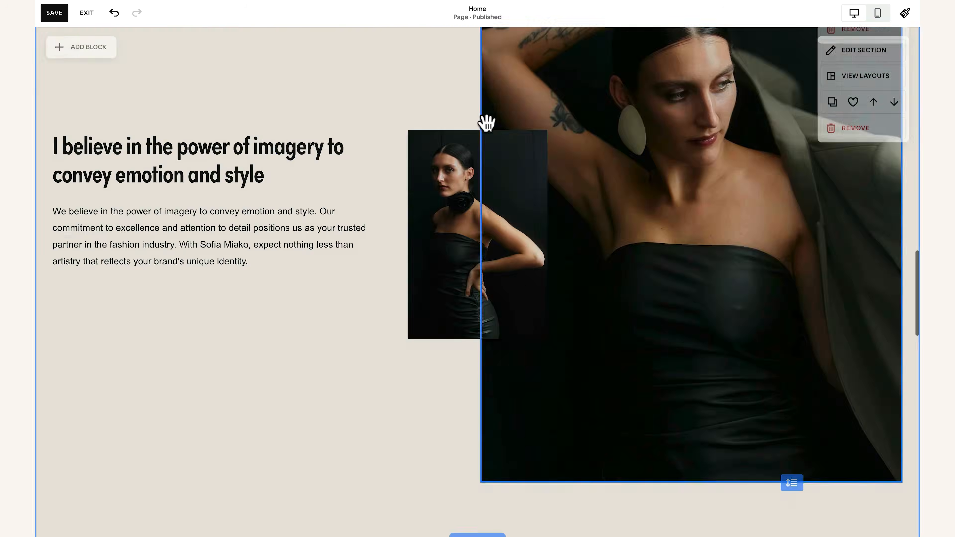
pyautogui.scroll(-10, 487, 123)
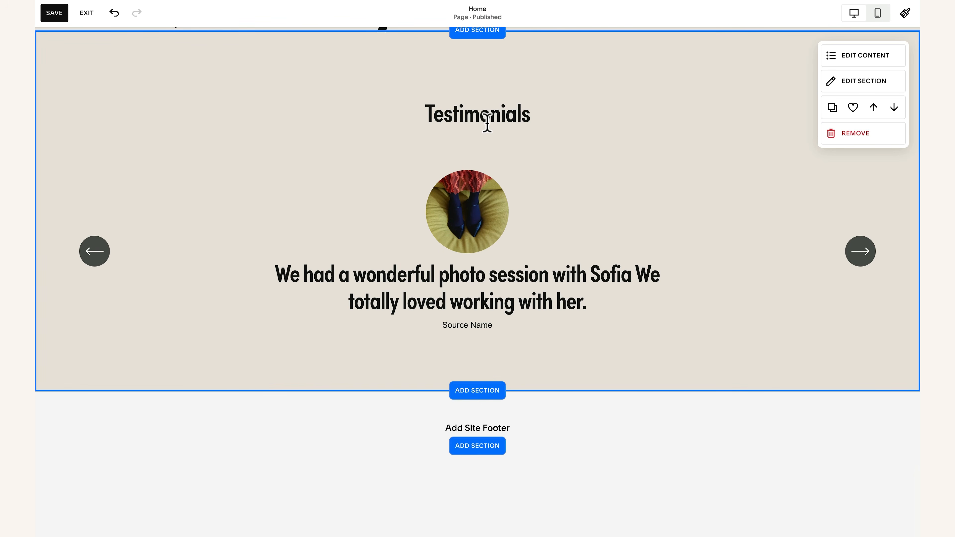
pyautogui.click(485, 448)
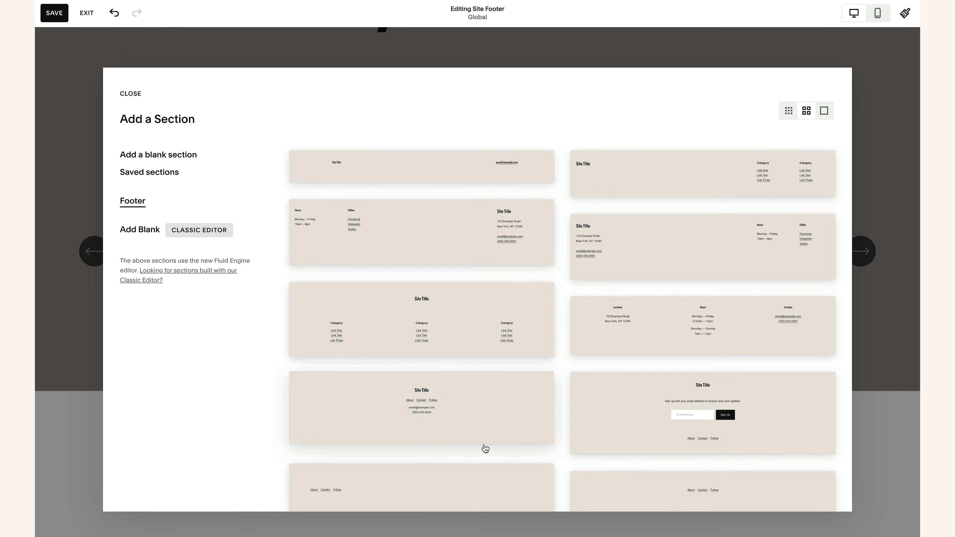
pyautogui.scroll(-3, 412, 412)
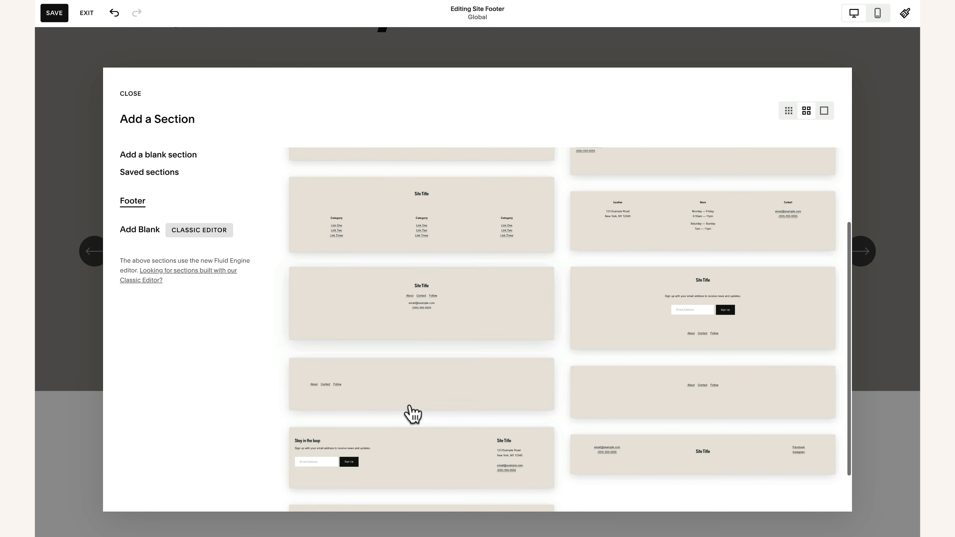
pyautogui.scroll(-3, 413, 414)
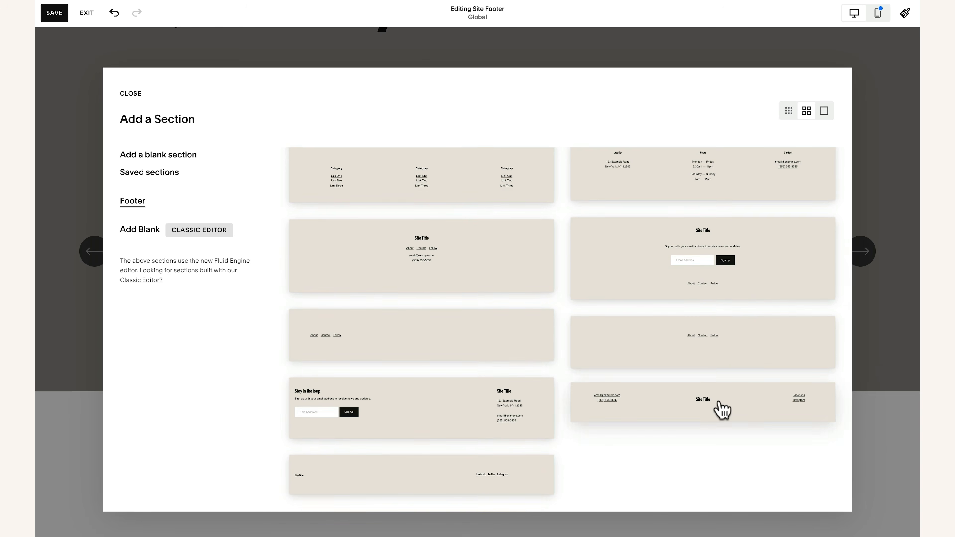
pyautogui.click(721, 409)
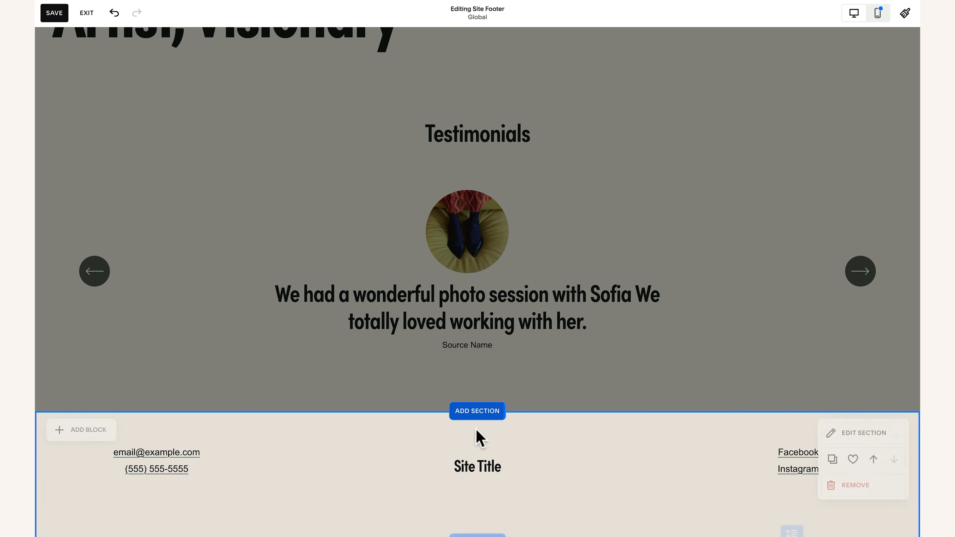
pyautogui.click(483, 414)
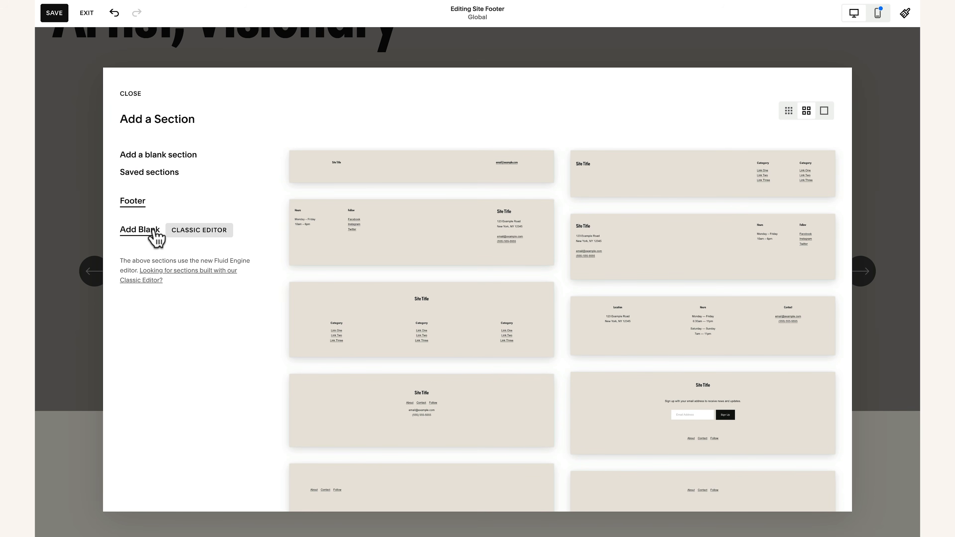
pyautogui.click(156, 238)
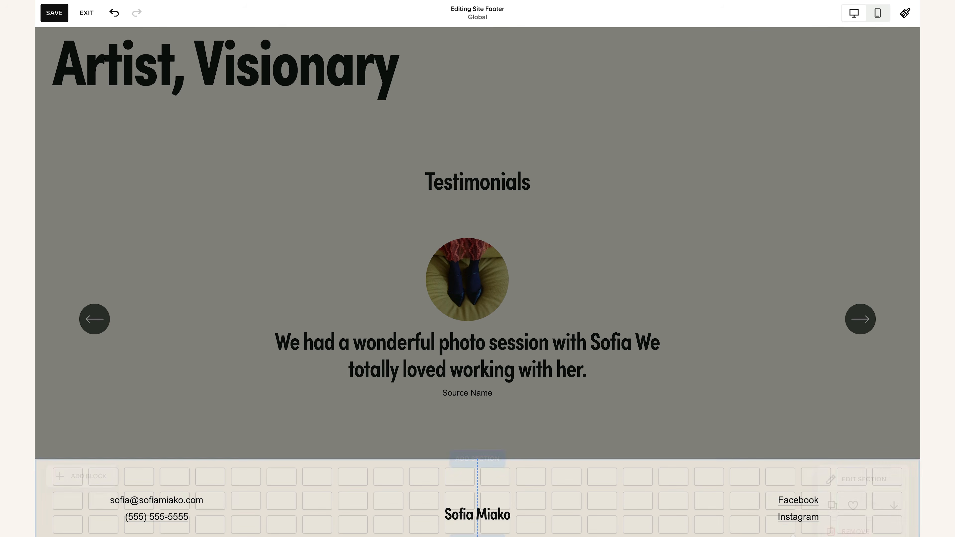
# - Add a Social Links block centred under the footer's site title
pyautogui.click(87, 481)
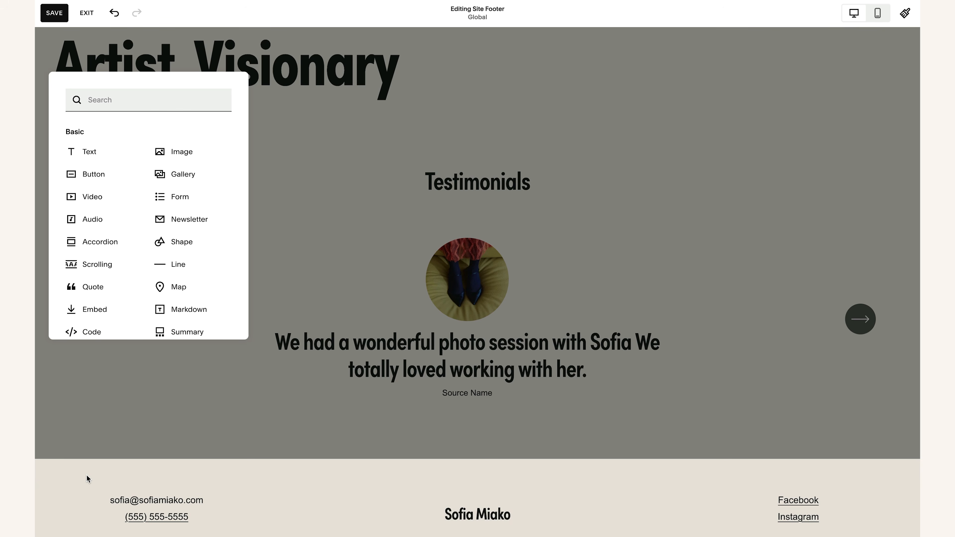
pyautogui.click(132, 98)
pyautogui.write('soc')
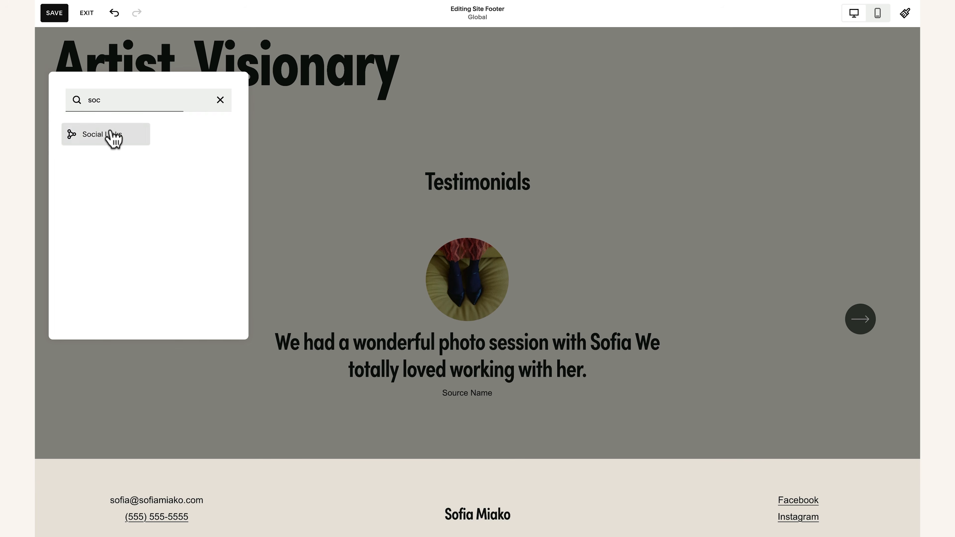
pyautogui.click(113, 138)
pyautogui.moveTo(149, 511); pyautogui.dragTo(504, 516)
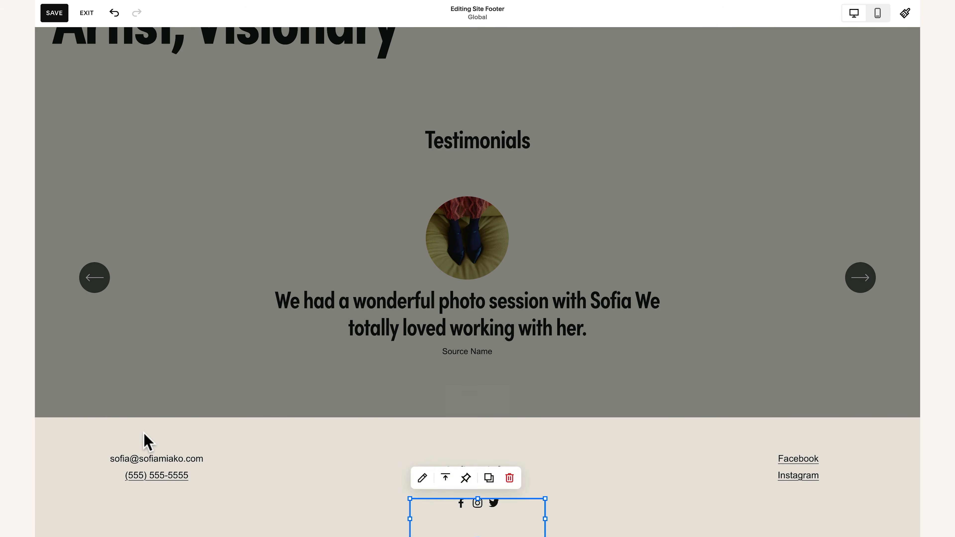
pyautogui.click(139, 448)
# - Add a Newsletter 'Subscribe' block centred below the social icons and open its settings
pyautogui.click(99, 444)
pyautogui.write('new')
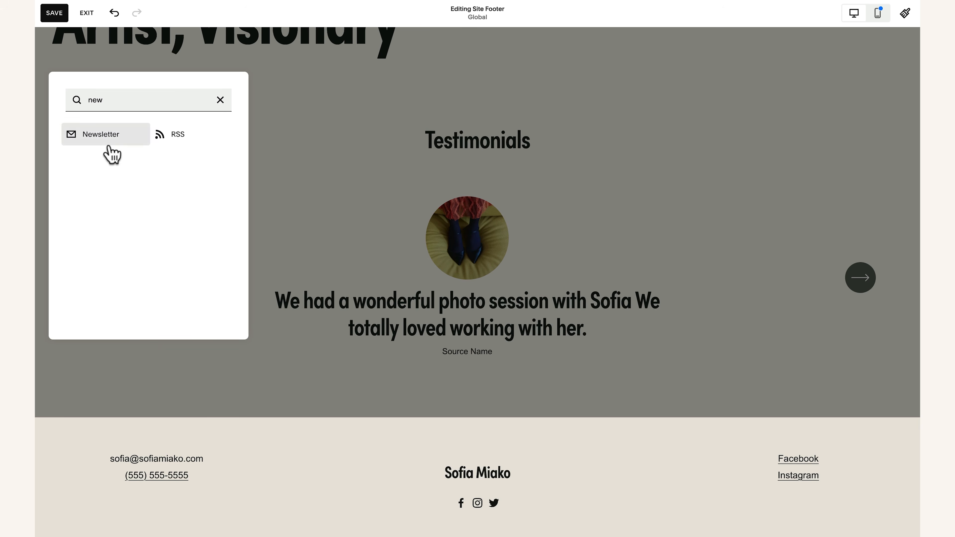
pyautogui.click(109, 136)
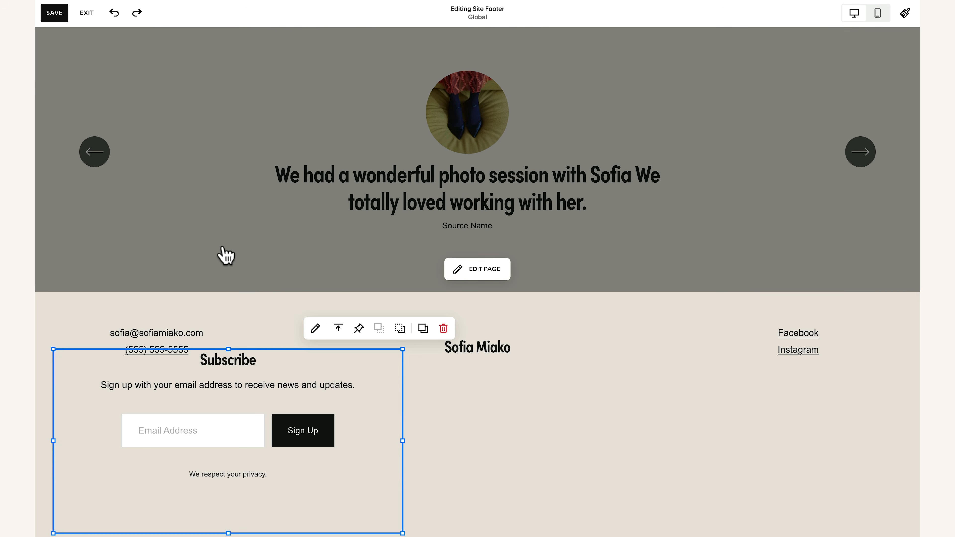
pyautogui.moveTo(232, 356); pyautogui.dragTo(481, 404)
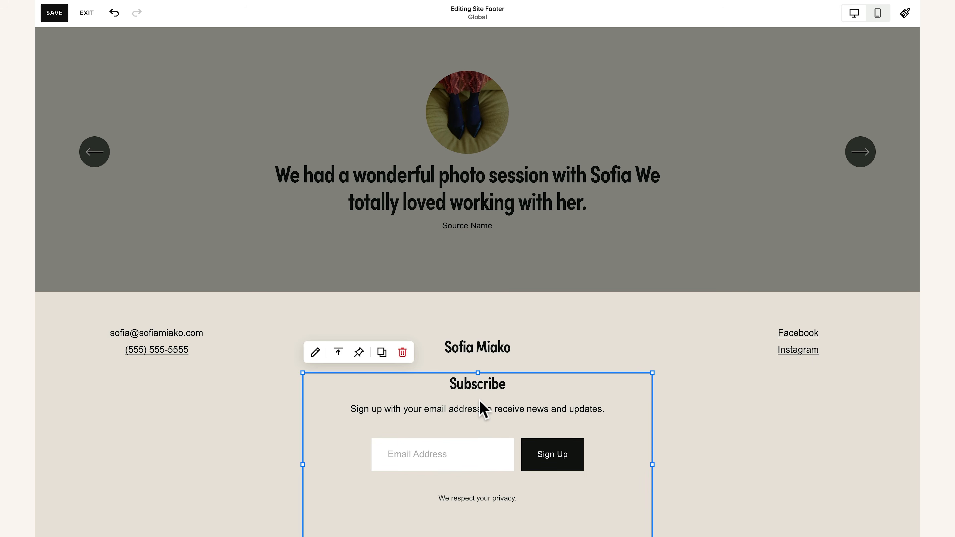
pyautogui.doubleClick(481, 409)
pyautogui.moveTo(789, 294); pyautogui.dragTo(562, 268)
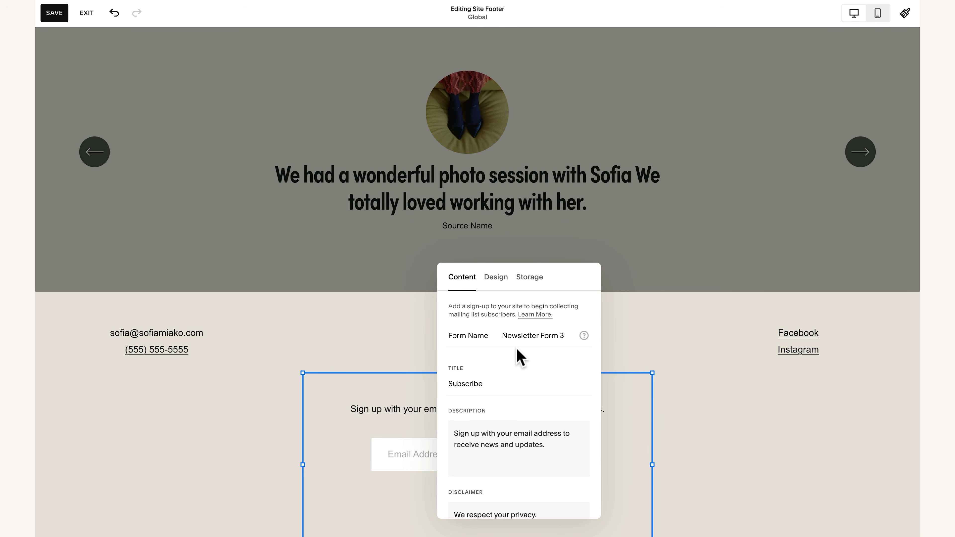
# - Review the newsletter block's design, Squarespace storage, and other storage options
pyautogui.scroll(-2, 489, 410)
pyautogui.scroll(-3, 487, 414)
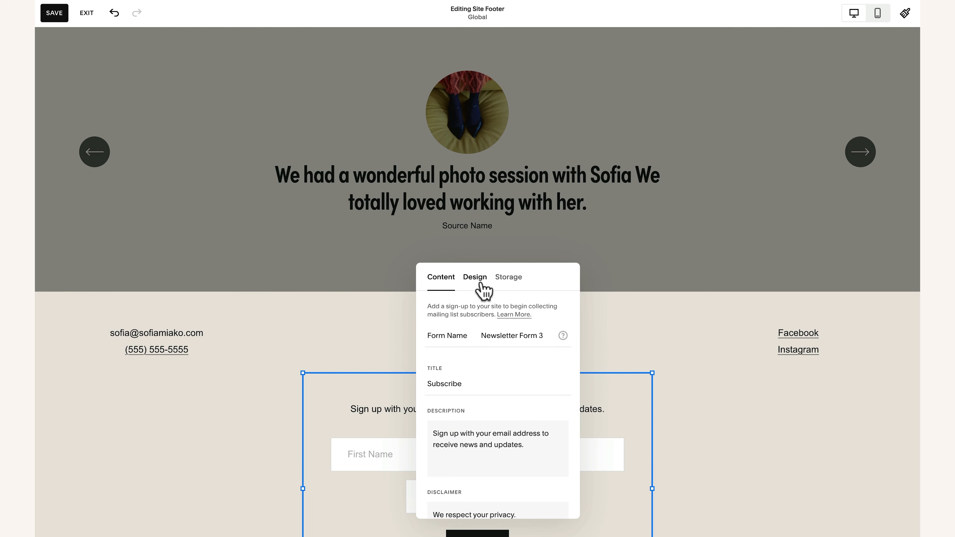
pyautogui.click(482, 284)
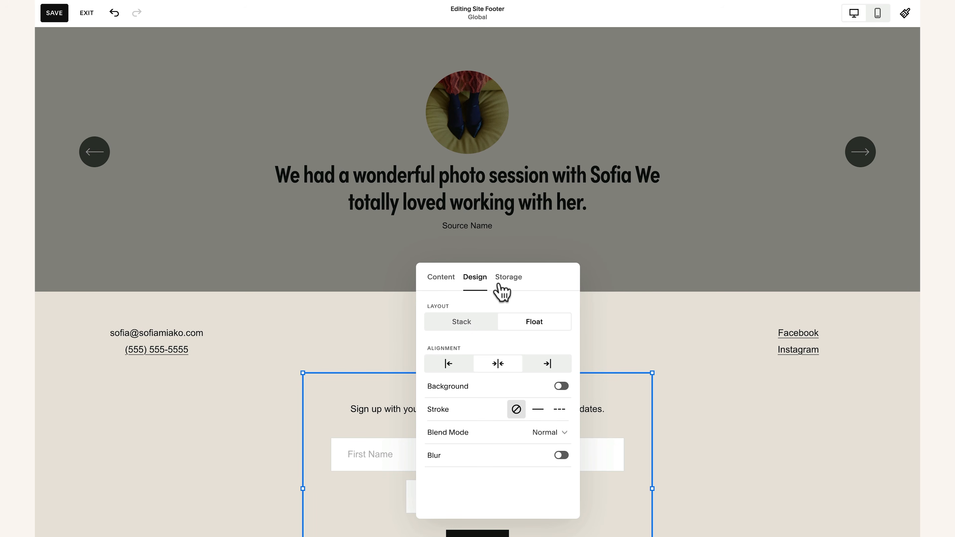
pyautogui.click(517, 285)
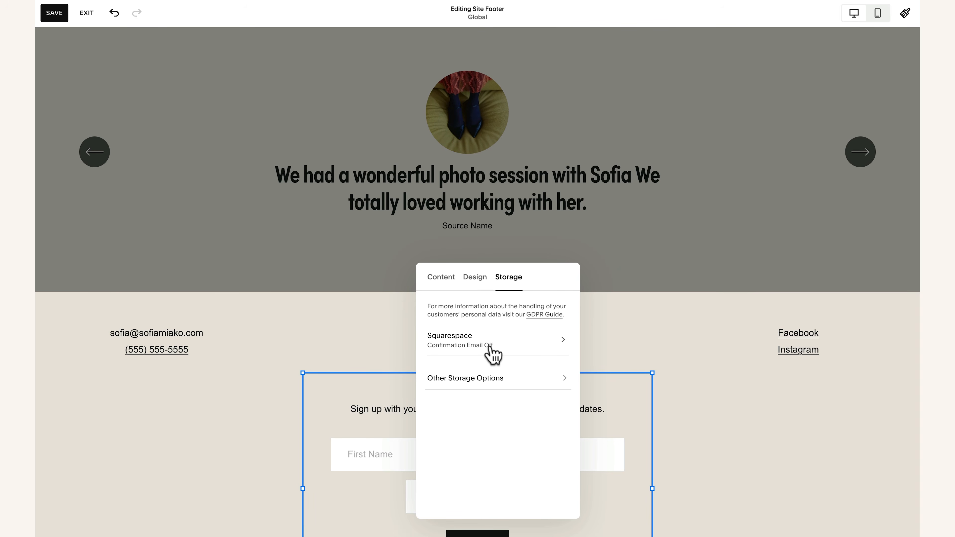
pyautogui.click(515, 351)
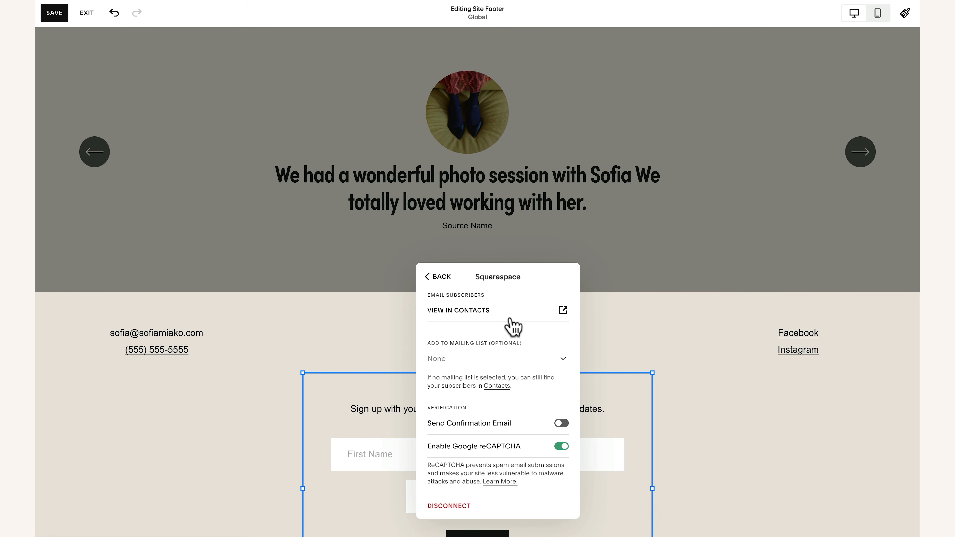
pyautogui.click(441, 277)
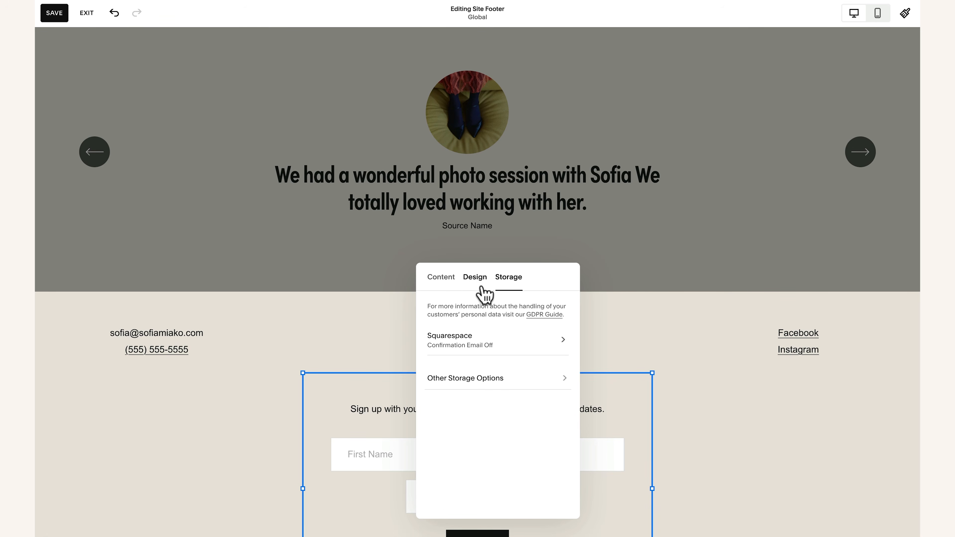
pyautogui.click(470, 380)
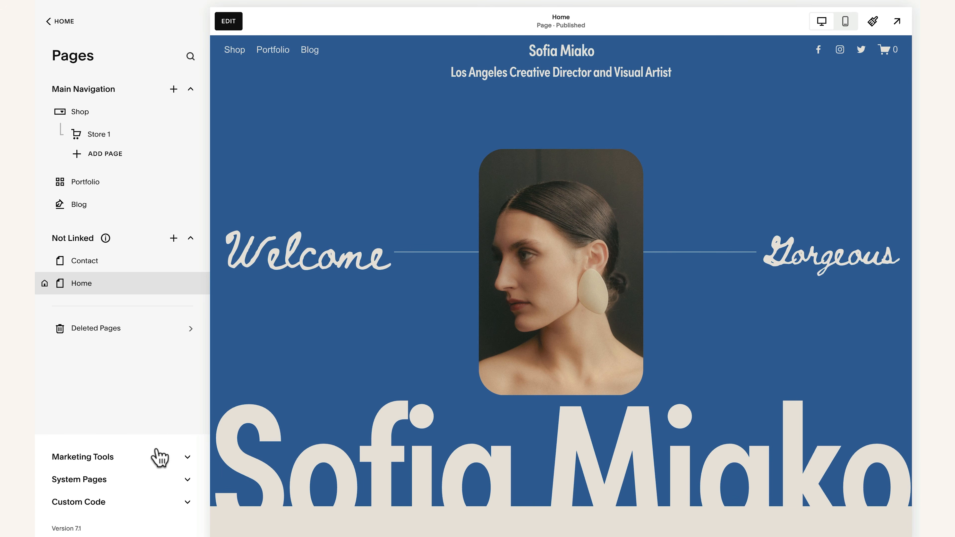
# - Search 'domain' to reach the Domains settings page
pyautogui.click(63, 23)
pyautogui.click(121, 23)
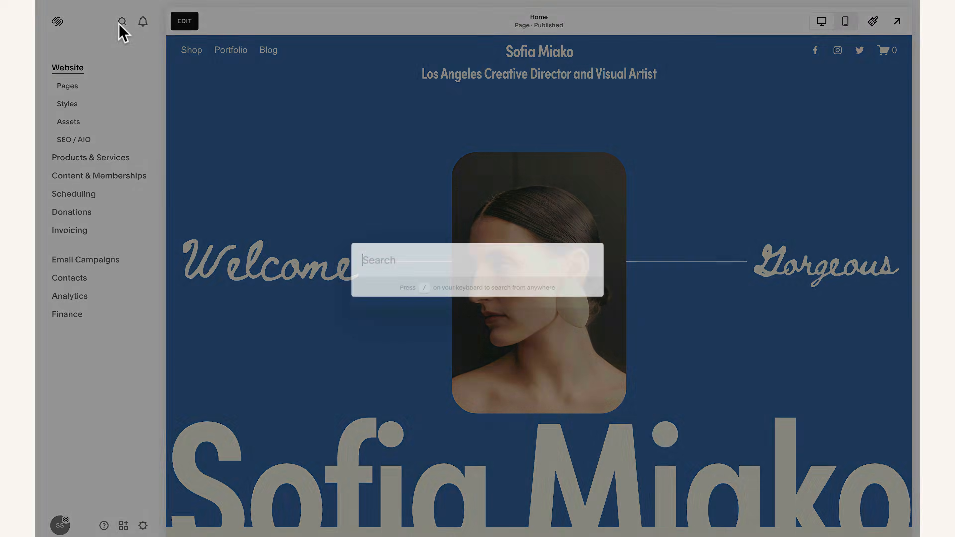
pyautogui.write('domain')
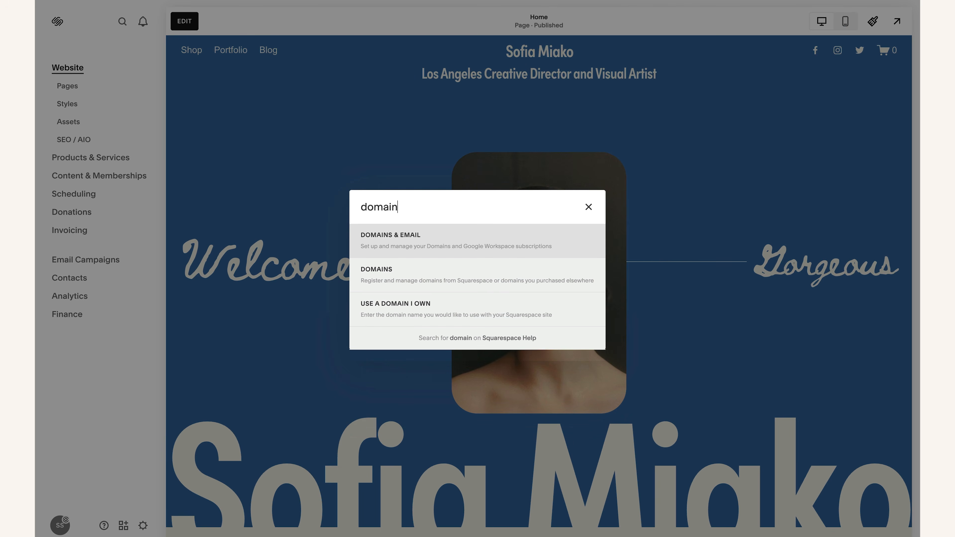
pyautogui.press('Return')
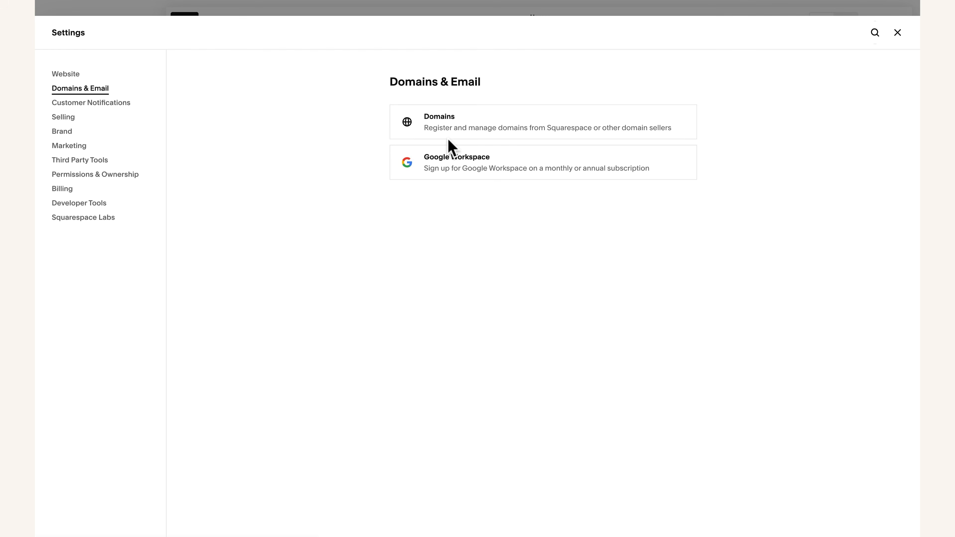
pyautogui.click(451, 140)
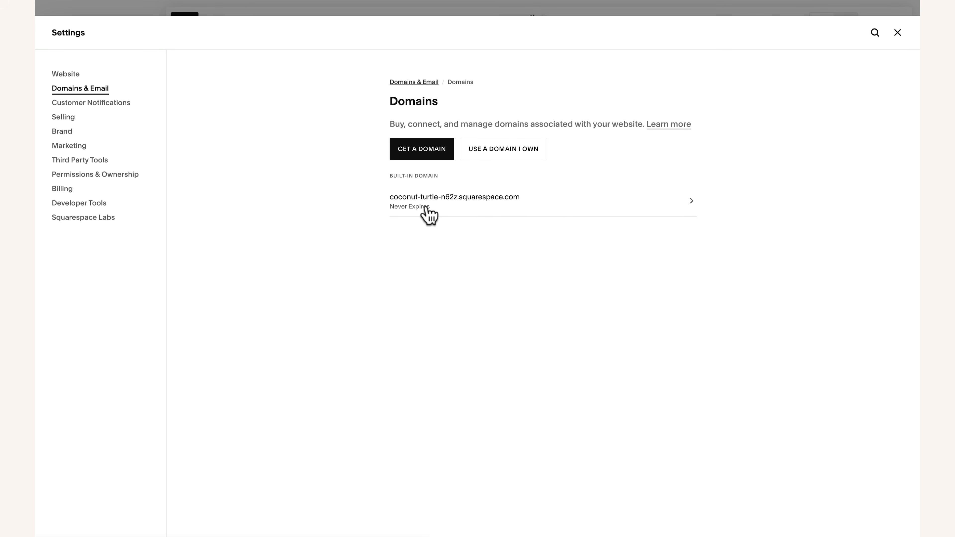
# - Replace the built-in domain's Site ID coconut-turtle-n62z with a custom ID and save
pyautogui.click(461, 205)
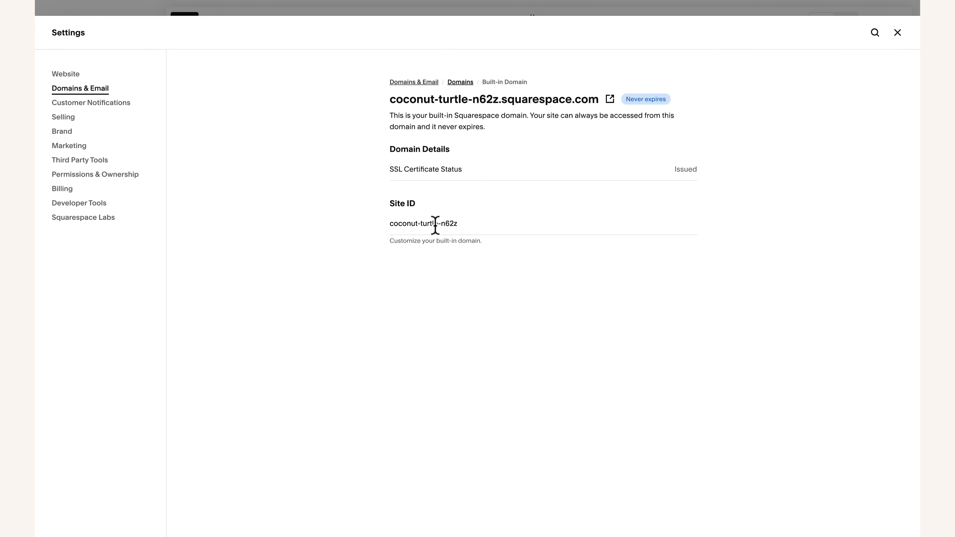
pyautogui.moveTo(463, 227); pyautogui.dragTo(391, 228)
pyautogui.write('sofiamiakodemo')
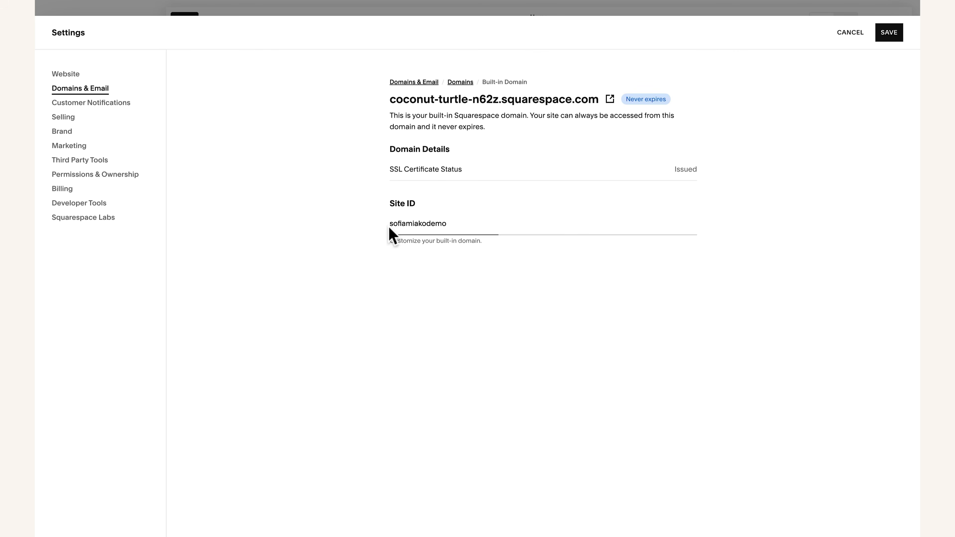
pyautogui.click(889, 34)
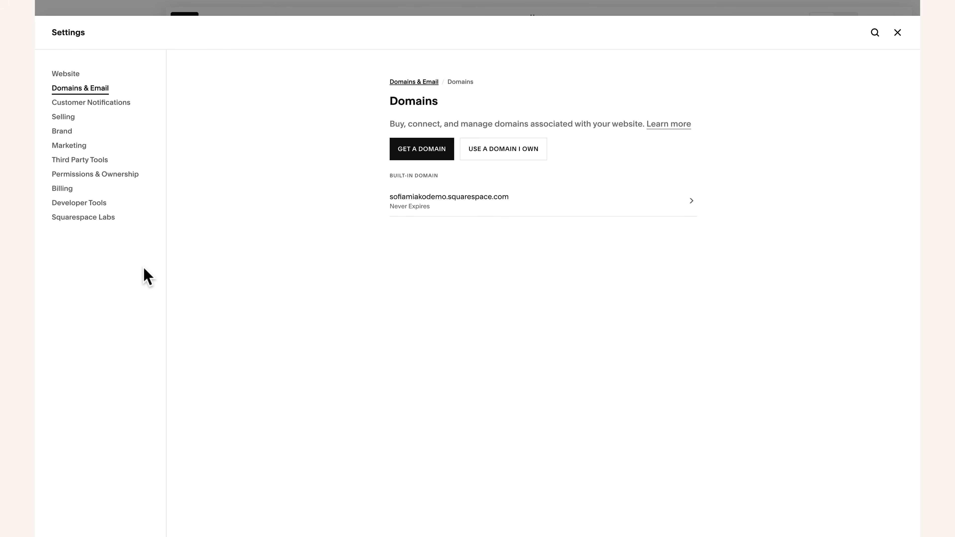
pyautogui.hotkey('ctrl', 'k')
# - Switch Site Availability from Private to Password Protected with a site password set
pyautogui.write('si')
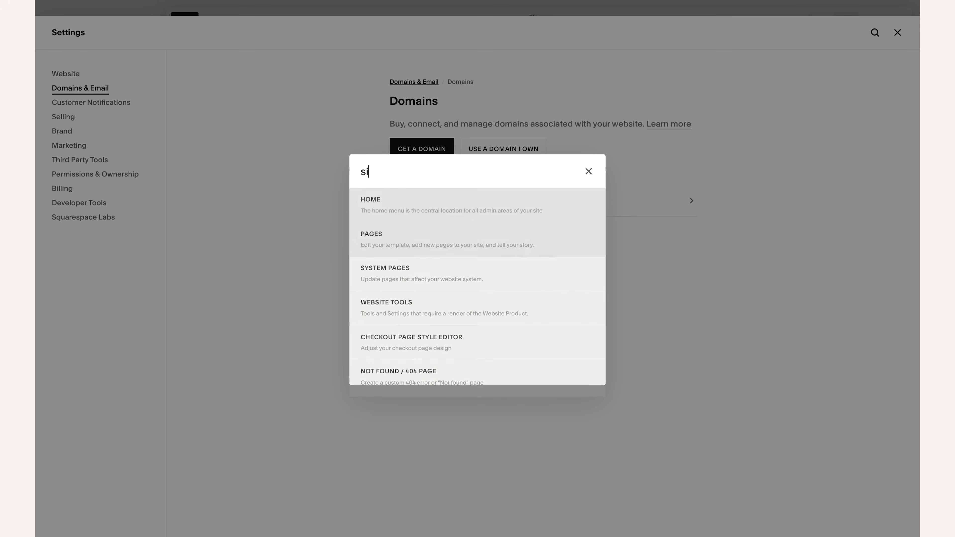
pyautogui.write('te av')
pyautogui.click(574, 273)
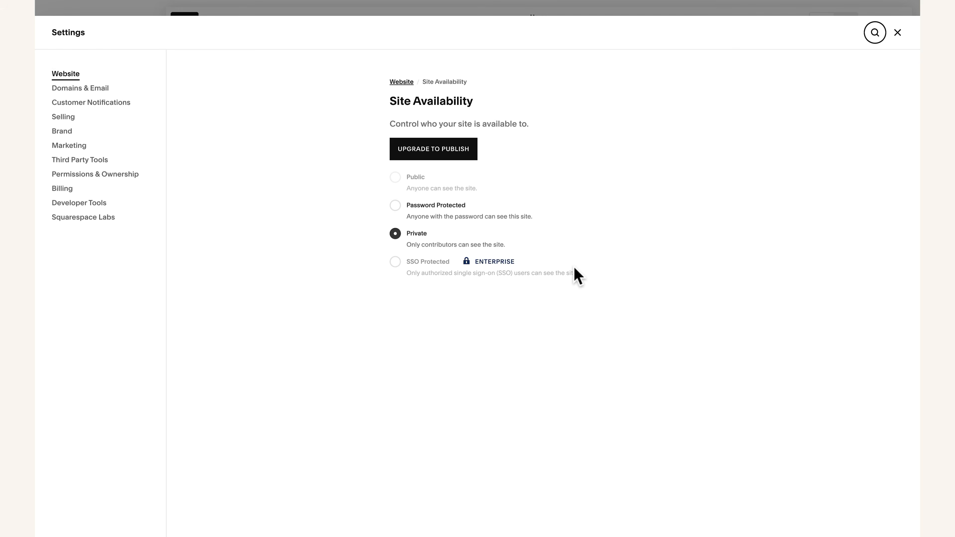
pyautogui.click(430, 216)
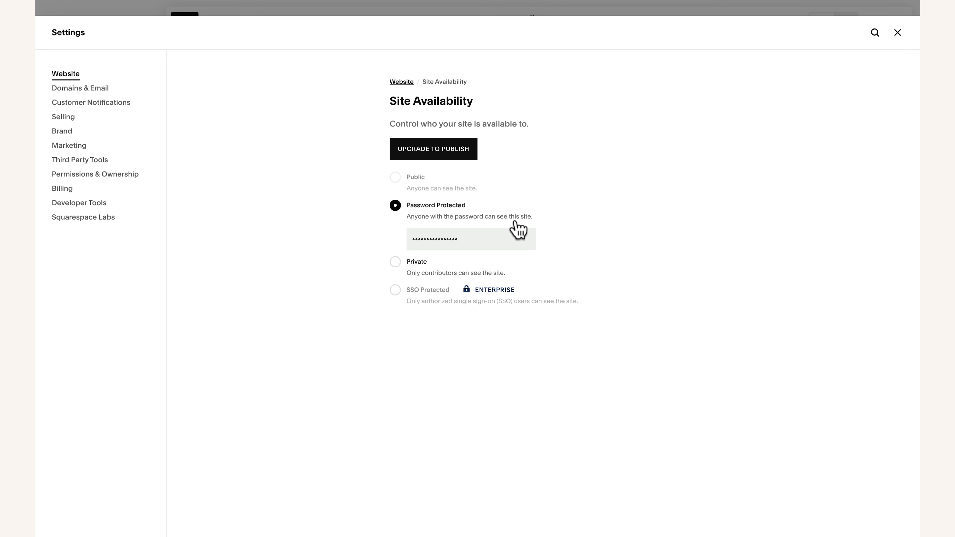
pyautogui.press('Escape')
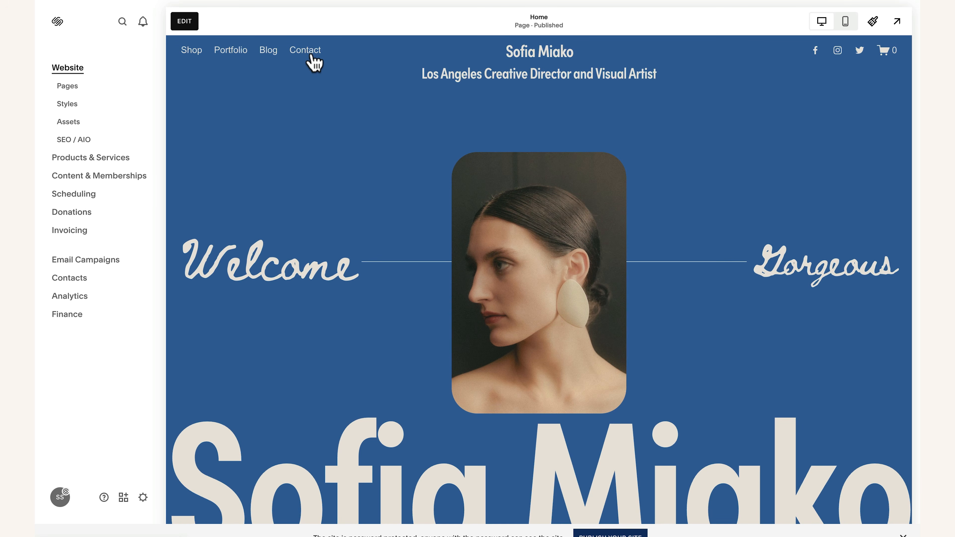
pyautogui.click(312, 55)
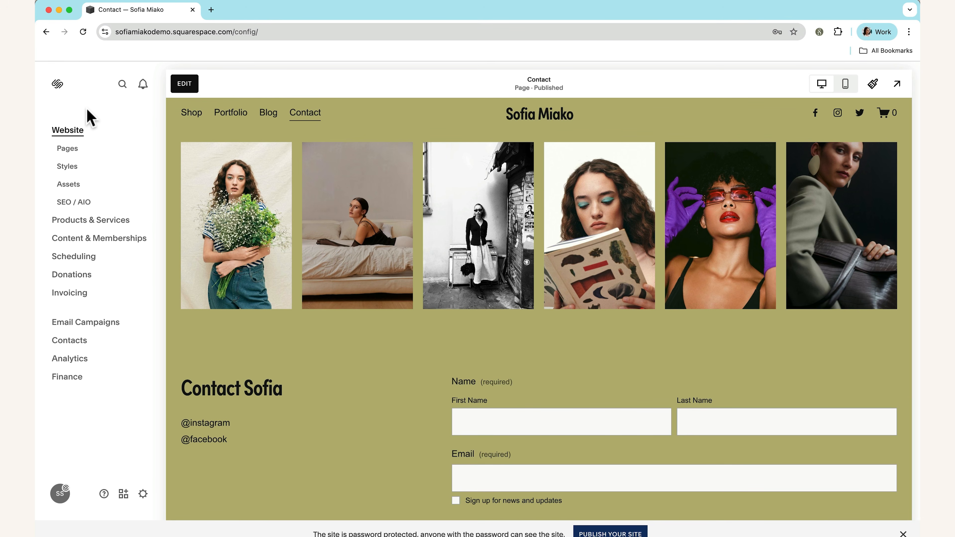
pyautogui.press('super+k')
pyautogui.write('domai')
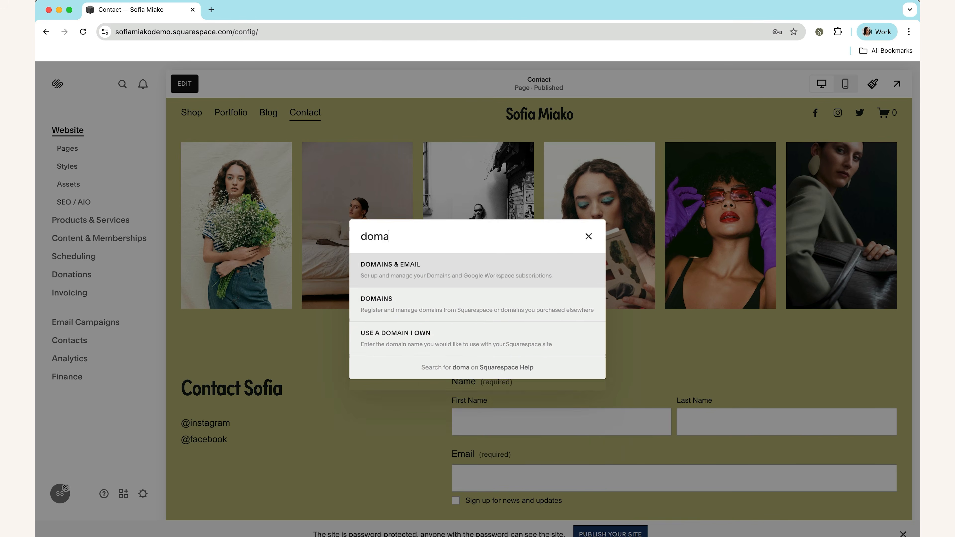
pyautogui.press('Return')
pyautogui.click(433, 190)
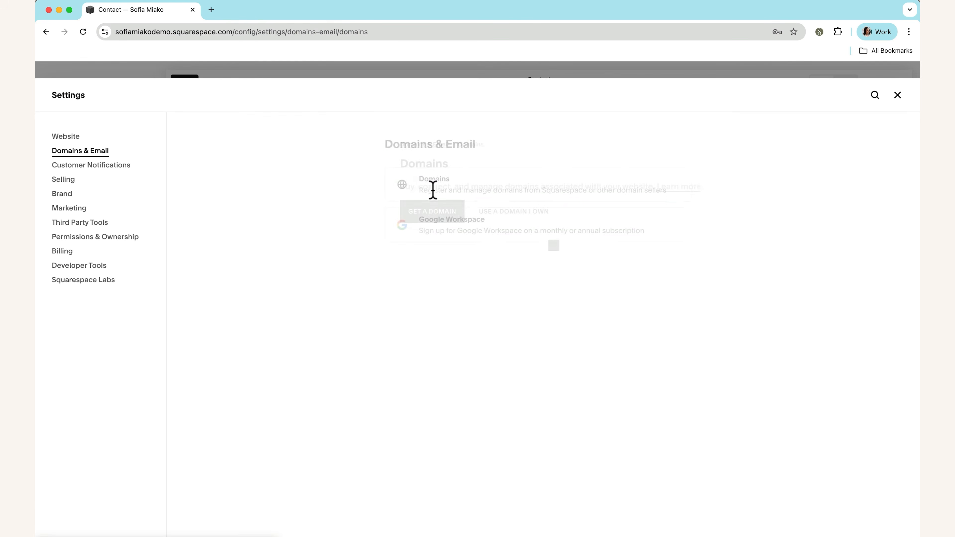
pyautogui.click(527, 217)
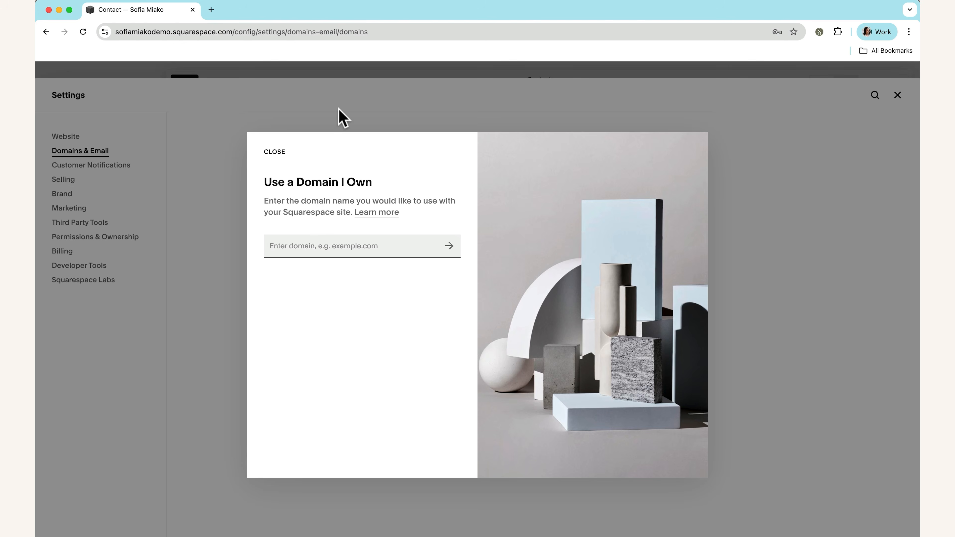
pyautogui.click(279, 152)
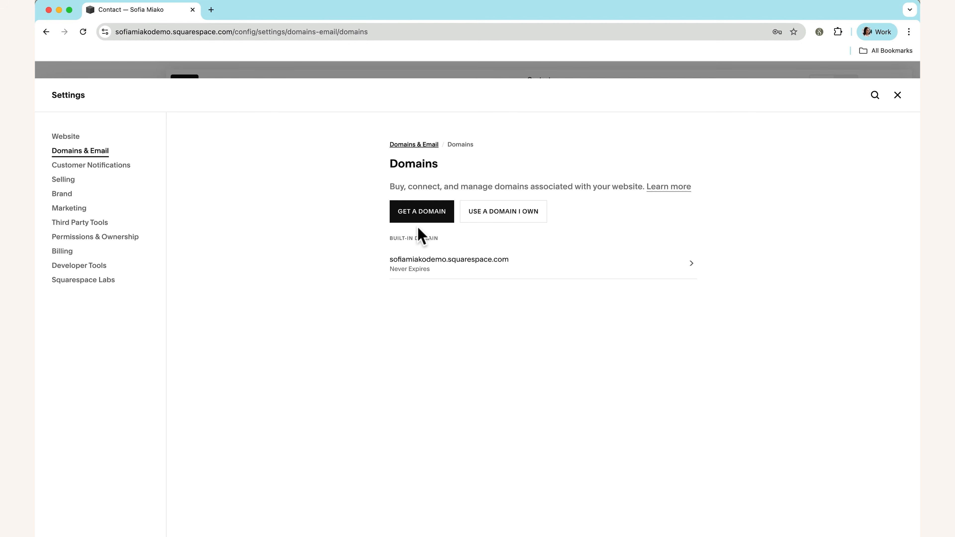
pyautogui.click(422, 211)
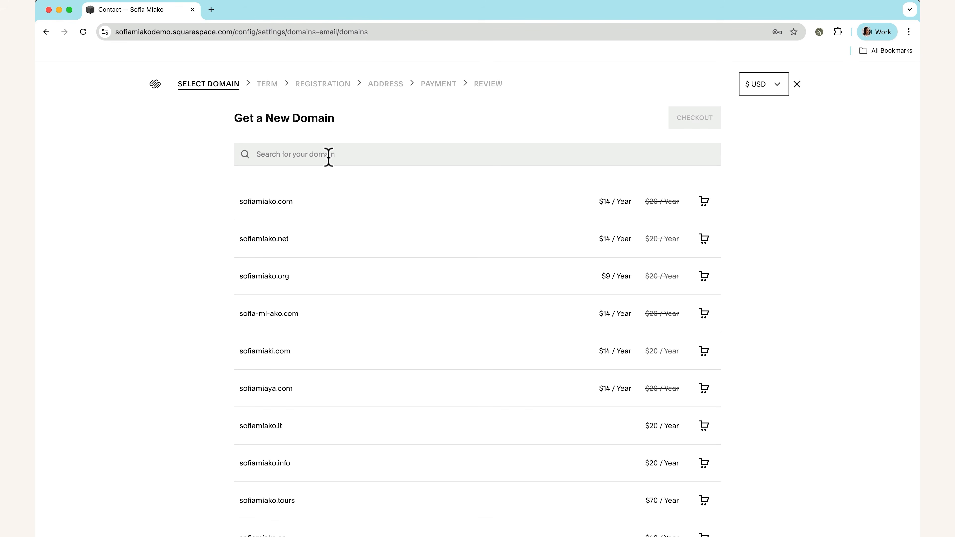
pyautogui.click(328, 157)
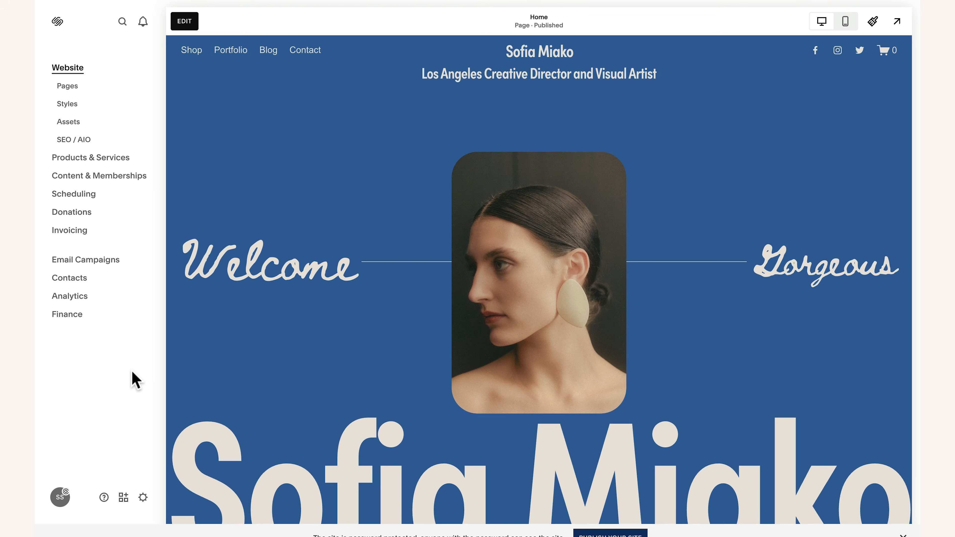
pyautogui.hotkey('ctrl', 'k')
# - Try making the site Public in Site Availability, then follow Upgrade to Publish to the plan list
pyautogui.write('site a')
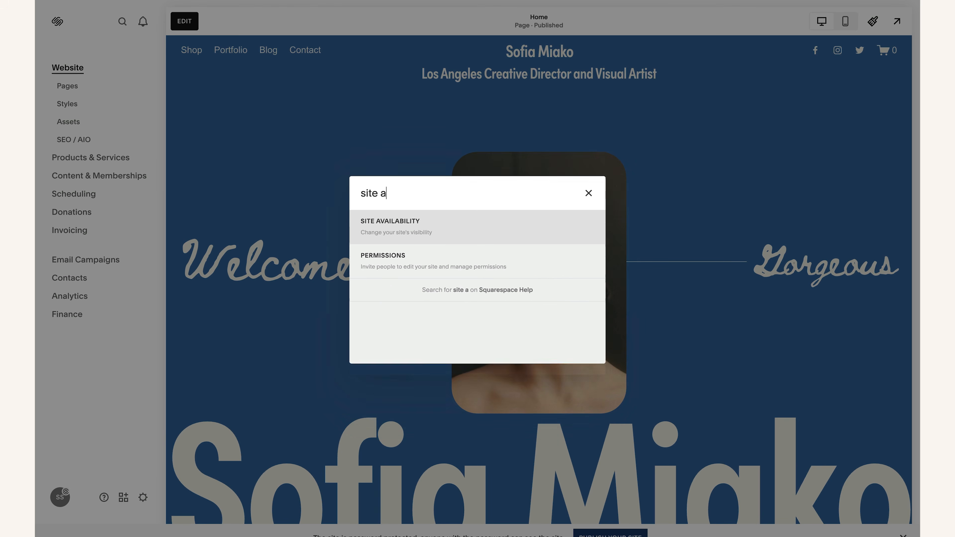
pyautogui.write('v')
pyautogui.press('Return')
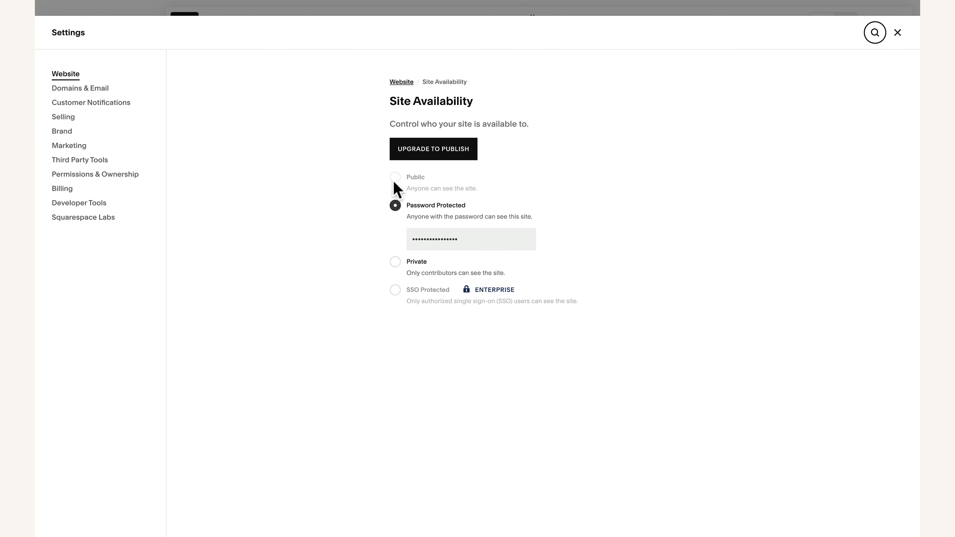
pyautogui.click(396, 180)
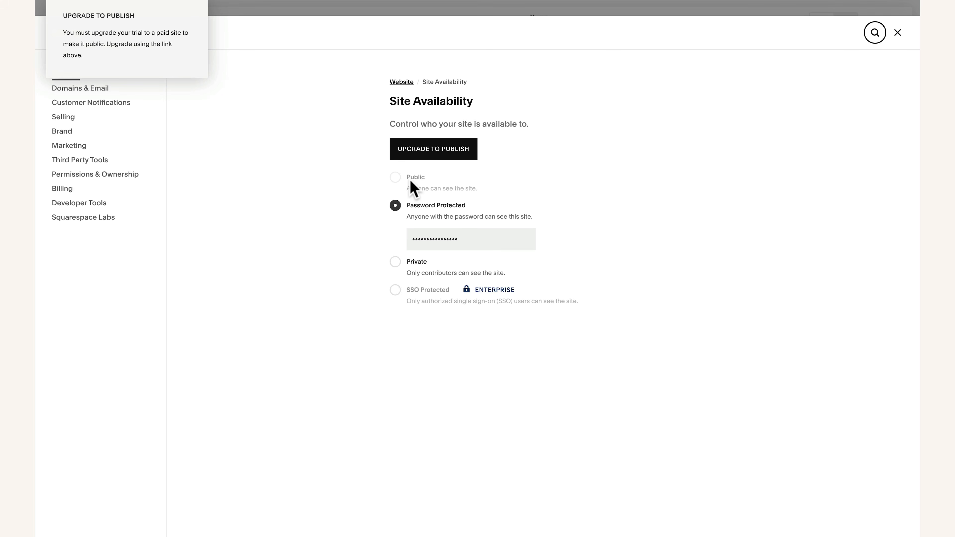
pyautogui.click(438, 150)
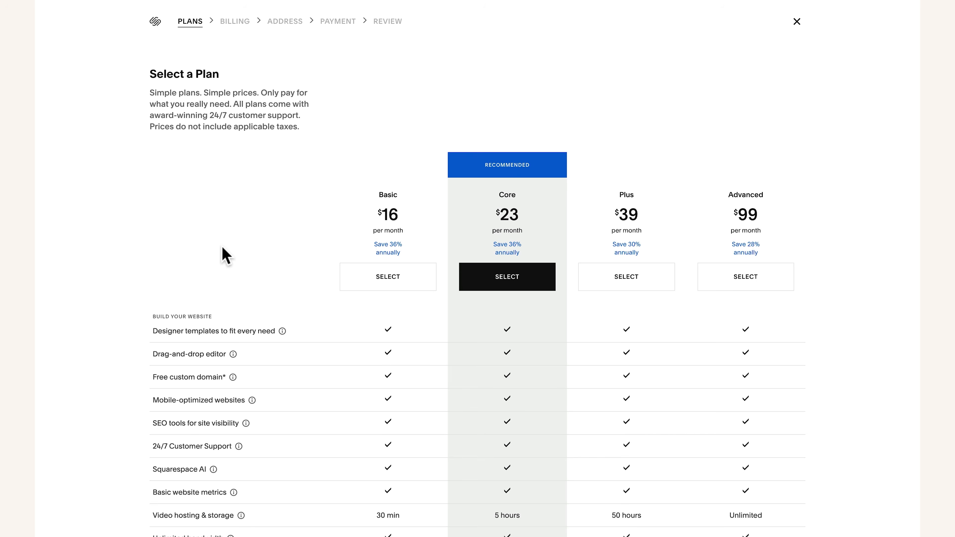
pyautogui.scroll(-5, 226, 254)
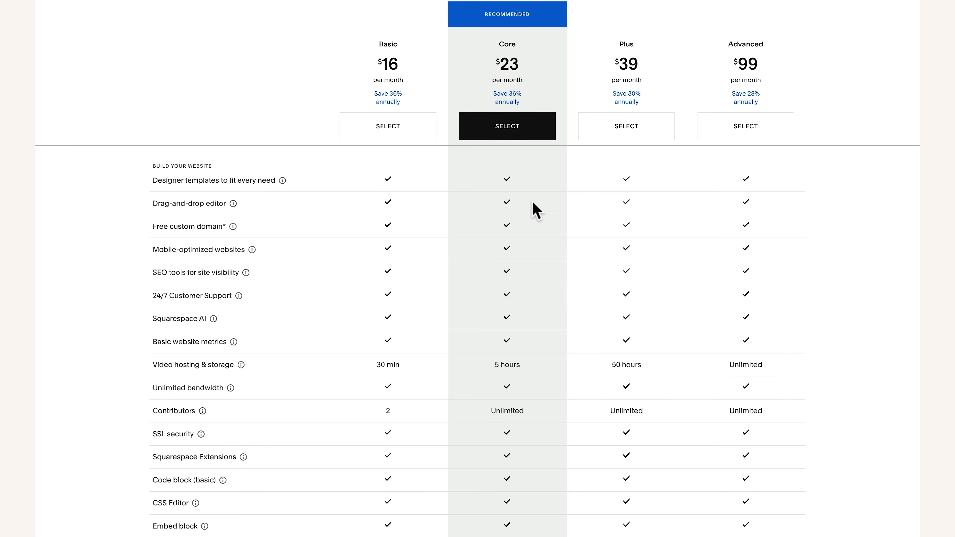
# - Scroll through the plan comparison to review the Personal, Business and Commerce plans' features and fees
pyautogui.scroll(-2, 144, 529)
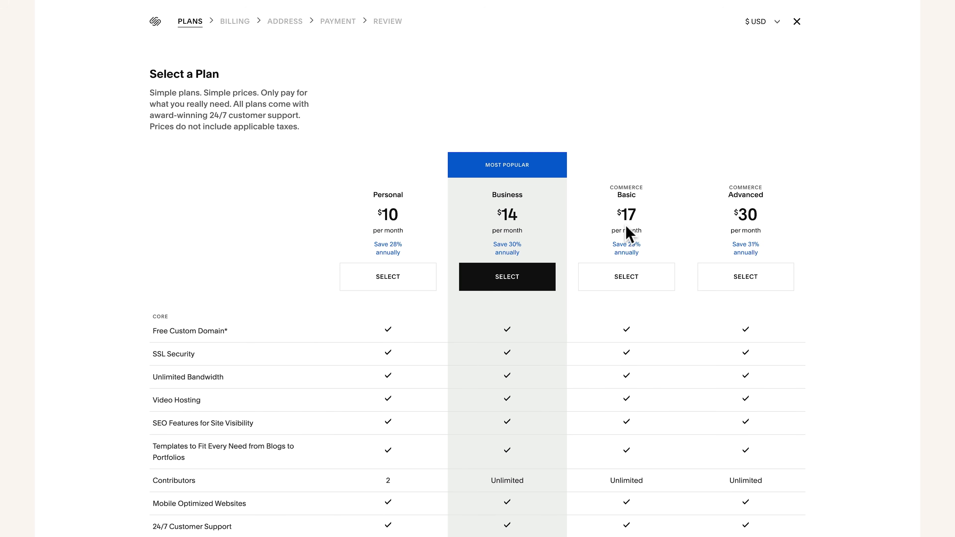
pyautogui.scroll(-5, 567, 363)
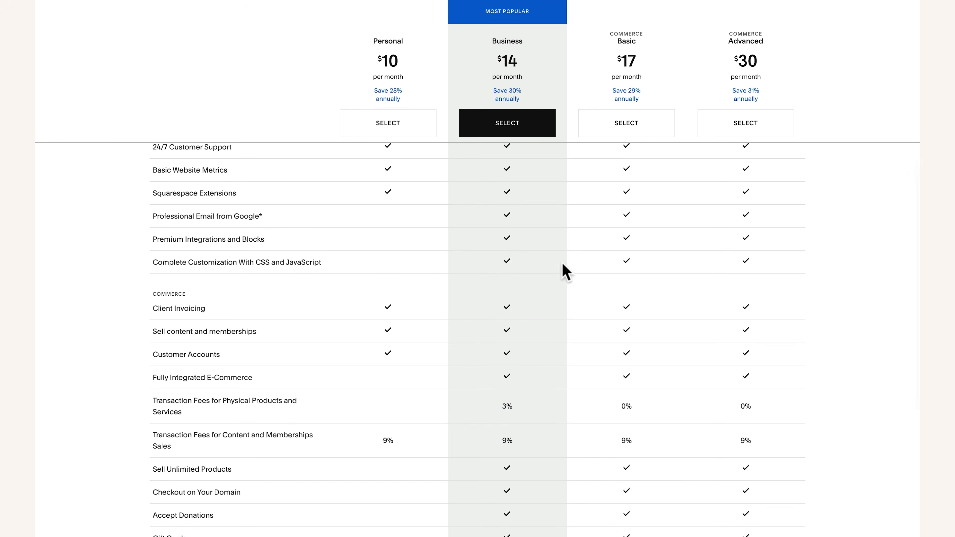